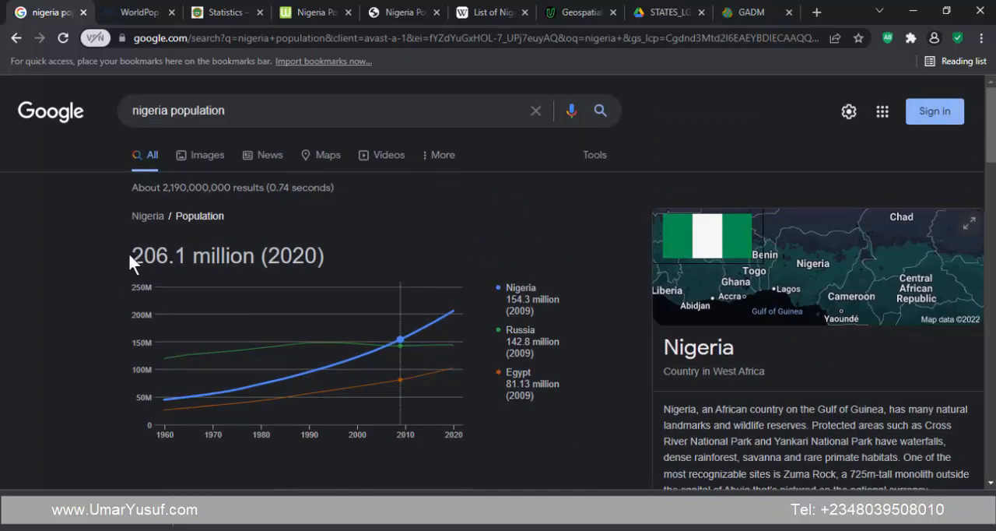
- Review the Google results for Nigeria's population, highlighting the headline 2020 figure and looking over the listed source websites
drag(130, 254, 333, 264)
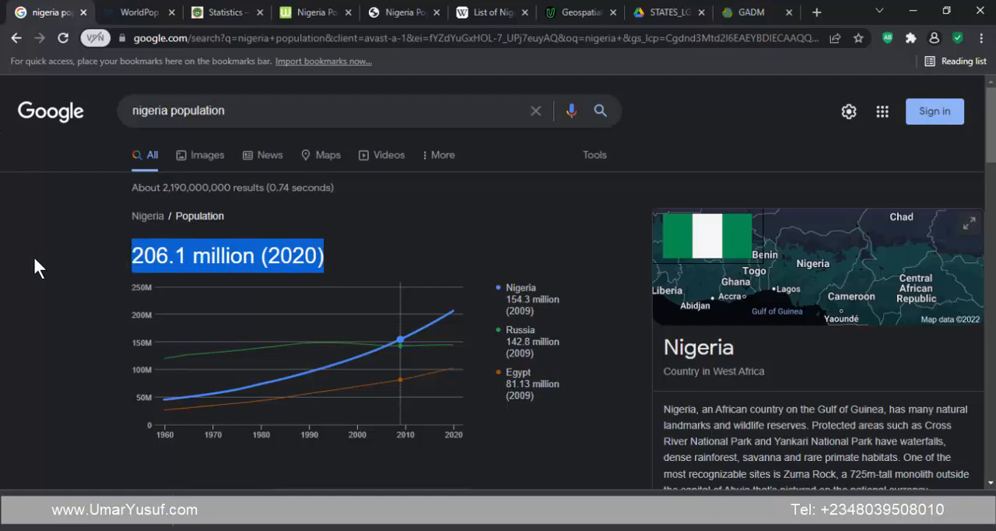
scroll(22, 241, down, 8)
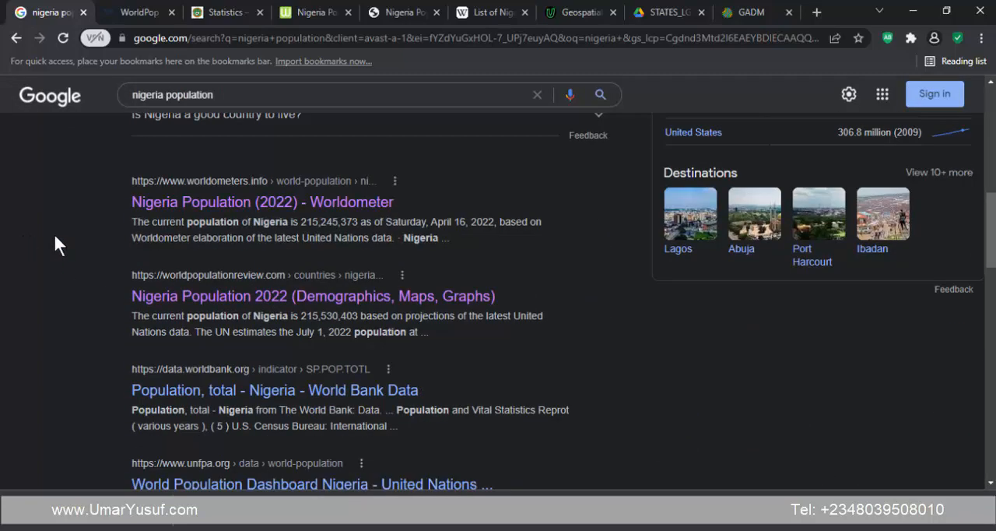
scroll(55, 243, down, 5)
scroll(54, 244, up, 4)
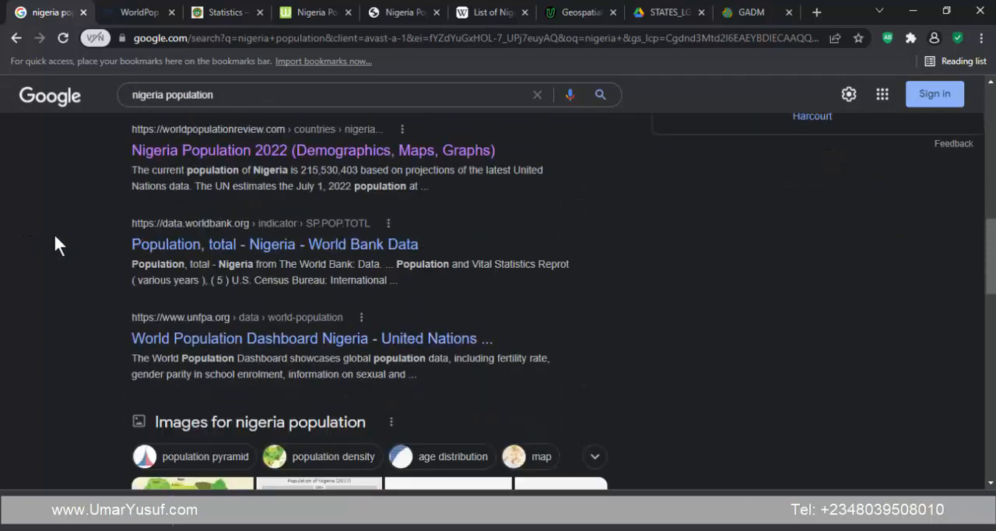
scroll(54, 244, up, 6)
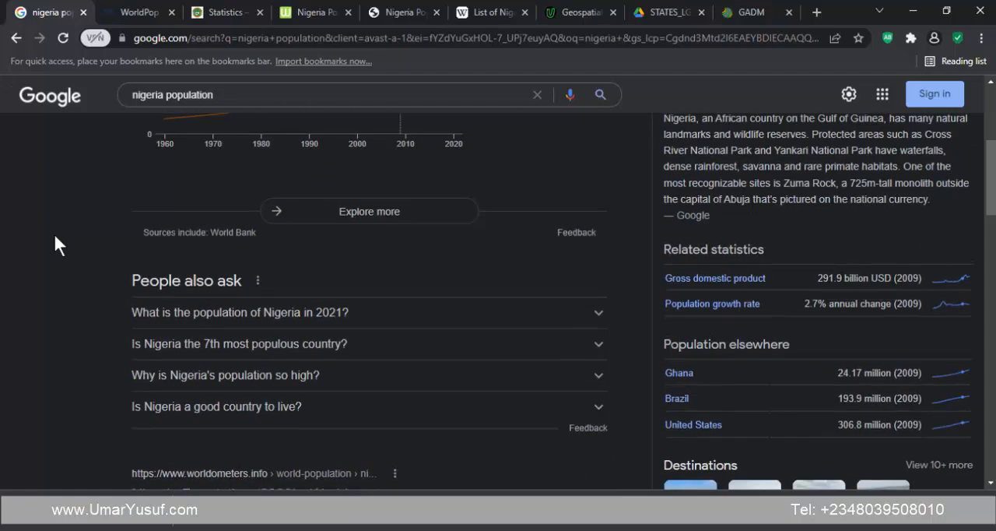
scroll(55, 241, up, 4)
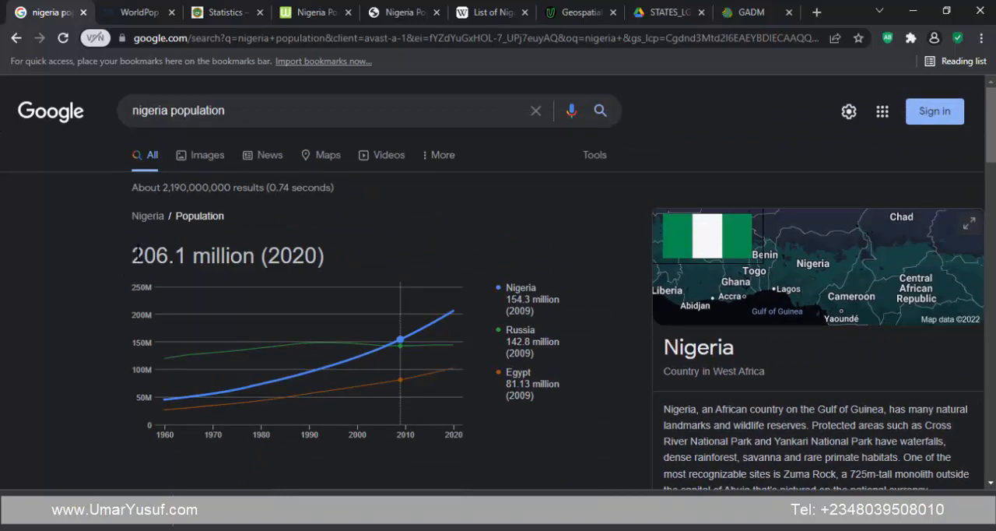
drag(132, 255, 317, 253)
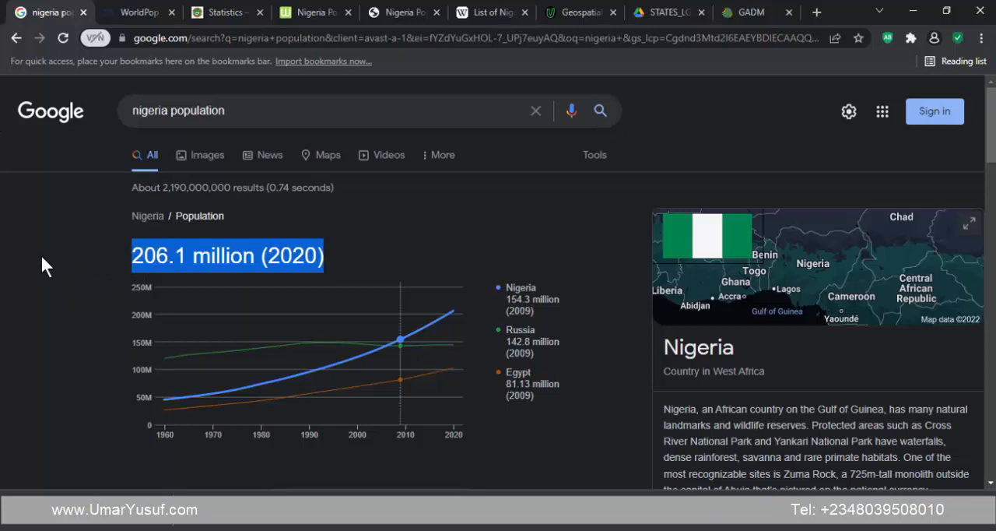
click(94, 259)
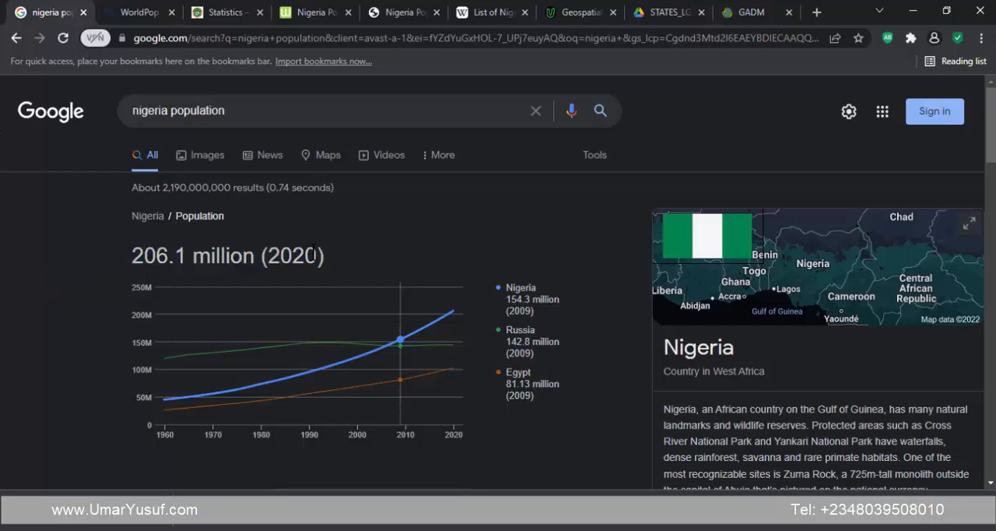
drag(321, 257, 293, 257)
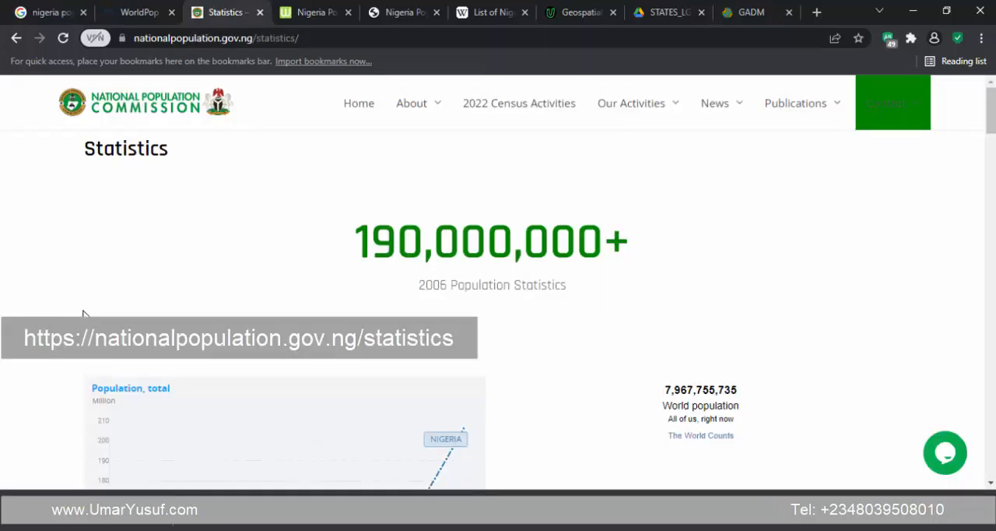
- Examine the 2006 population statistics and the total population chart on the National Population Commission's statistics page
scroll(31, 311, down, 1)
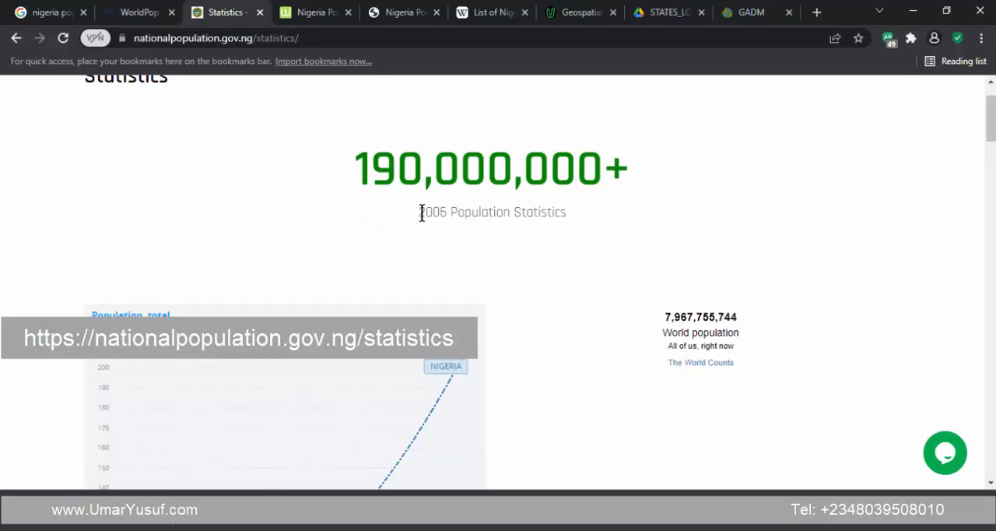
drag(420, 211, 572, 223)
click(495, 219)
scroll(411, 216, up, 1)
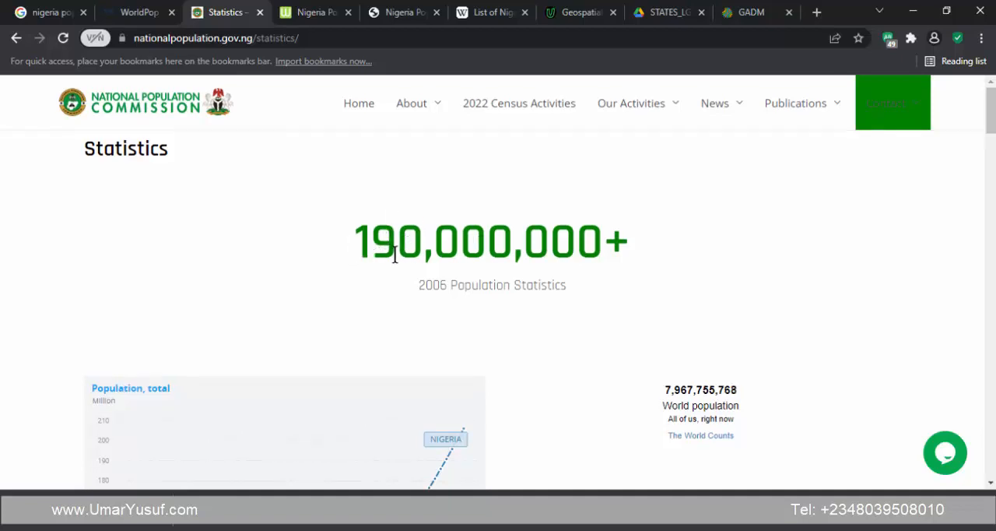
scroll(394, 252, down, 1)
scroll(16, 280, down, 5)
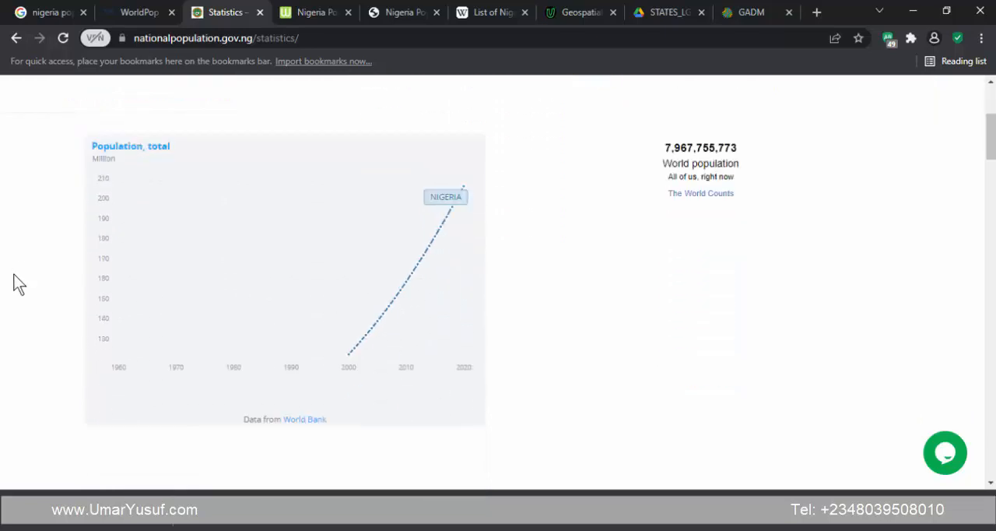
- Examine the live Nigeria population counter in the Worldometer section embedded in the commission's statistics page
scroll(14, 274, down, 3)
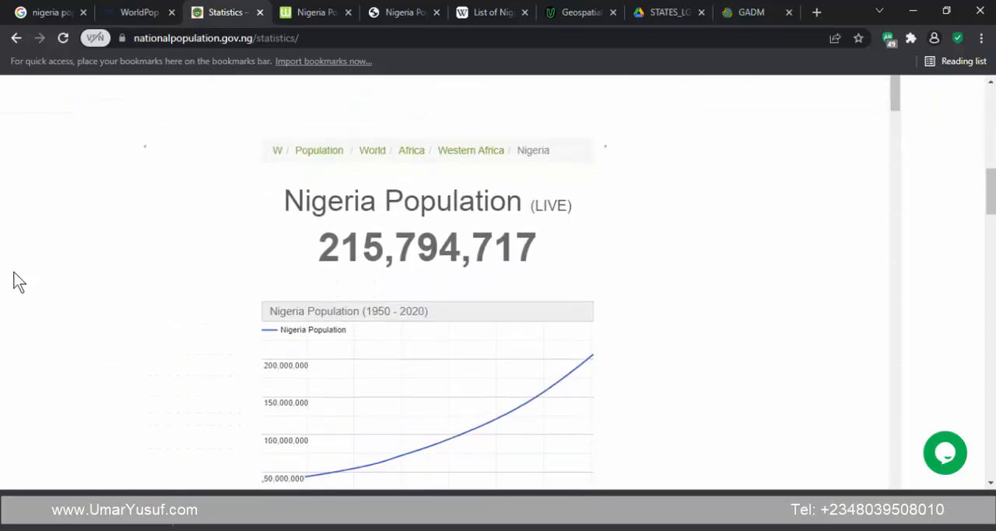
drag(327, 244, 394, 248)
click(394, 247)
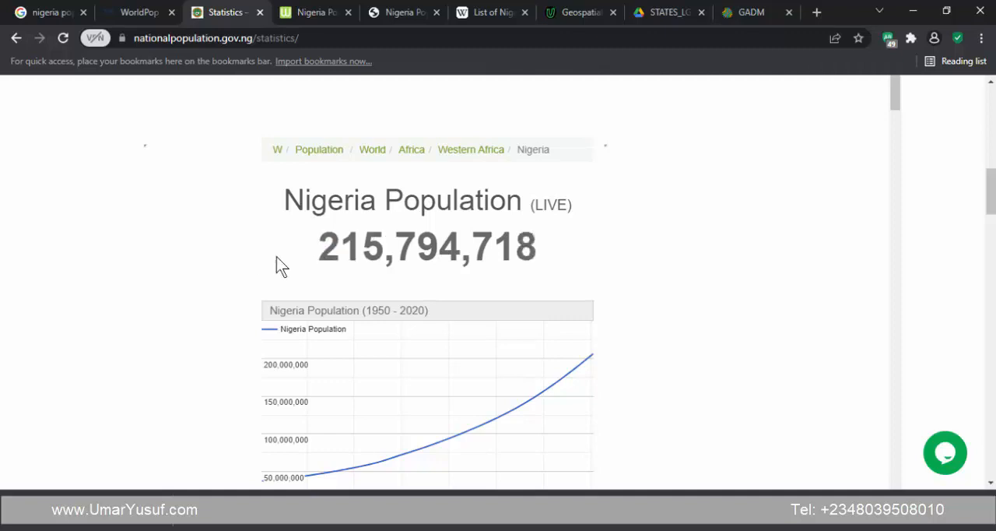
scroll(230, 248, up, 1)
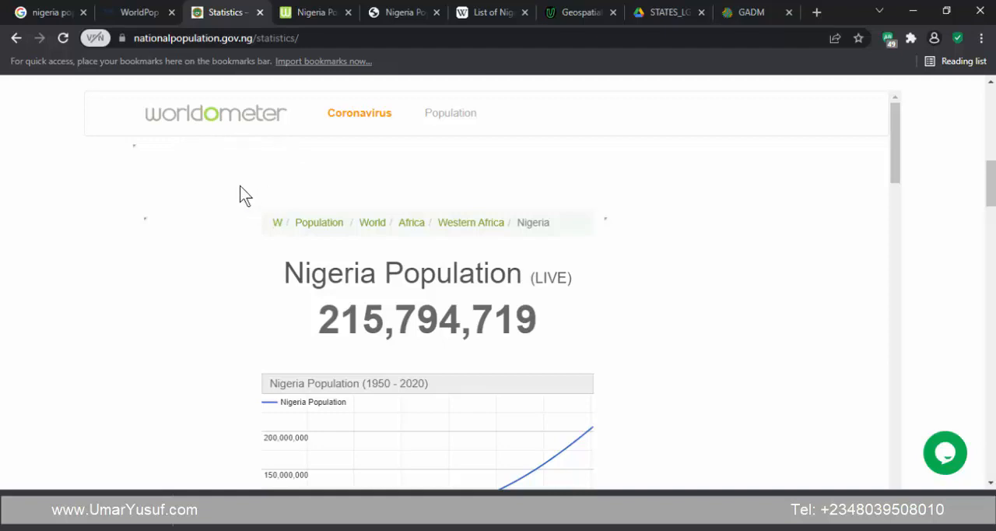
scroll(26, 266, up, 8)
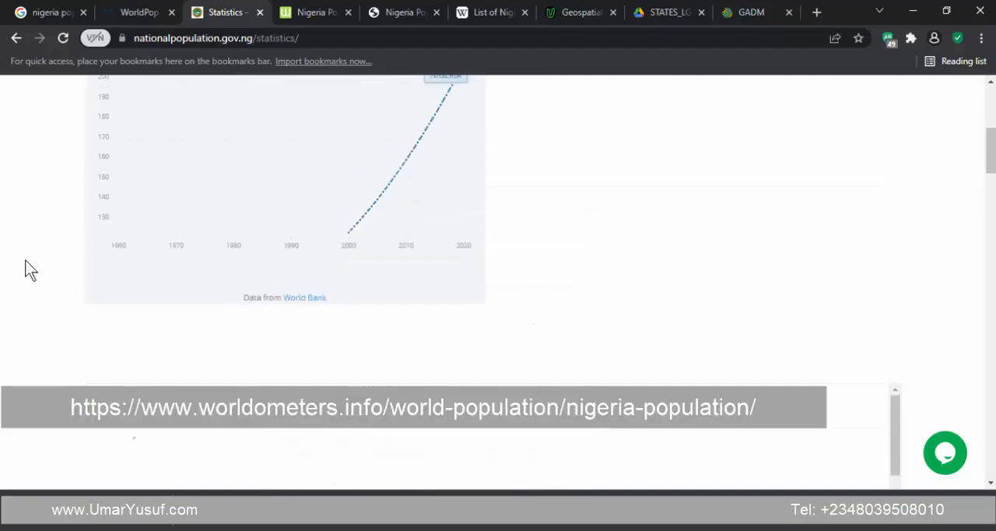
scroll(17, 274, down, 8)
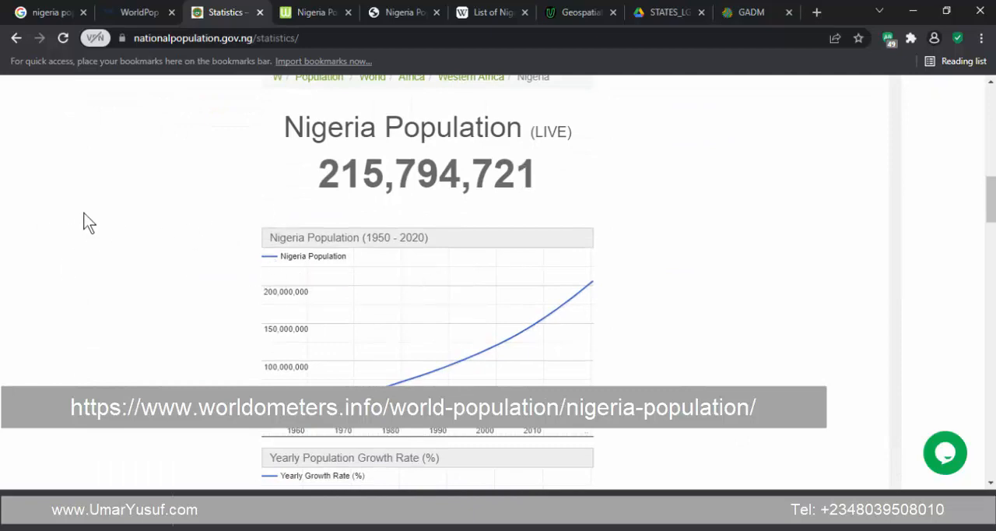
- Review the embedded historical and forecast population tables for Nigeria, highlighting the 2020 and 2019 year and population entries
scroll(255, 245, down, 6)
scroll(277, 266, down, 1)
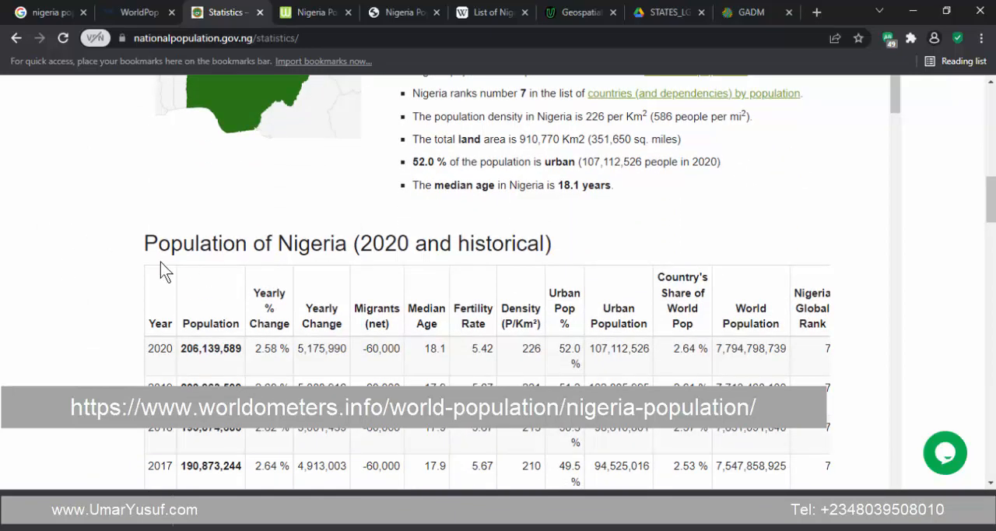
scroll(29, 247, down, 2)
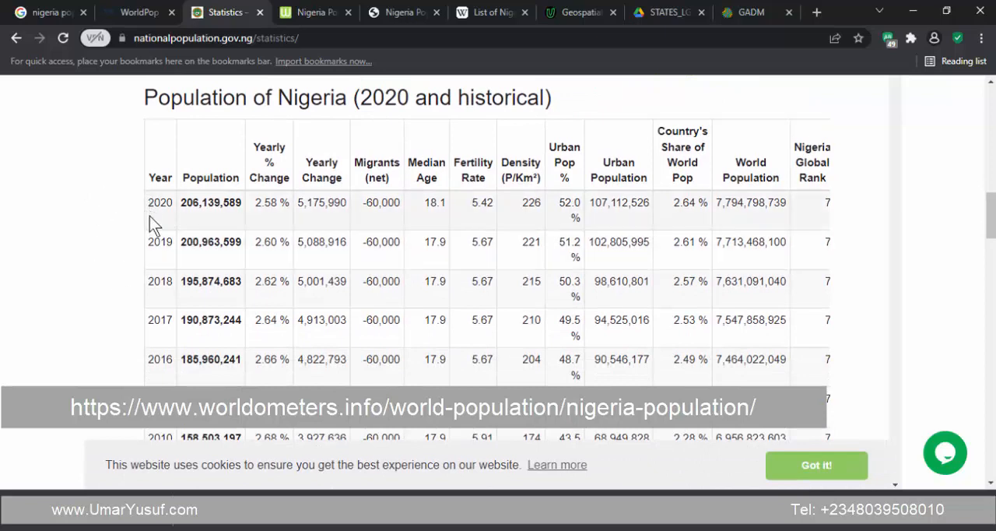
scroll(167, 221, up, 1)
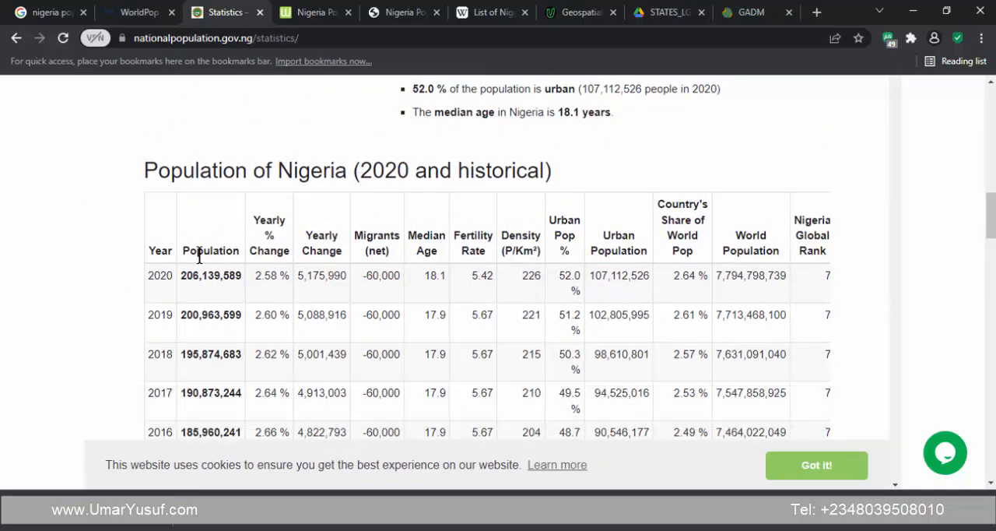
drag(148, 274, 254, 285)
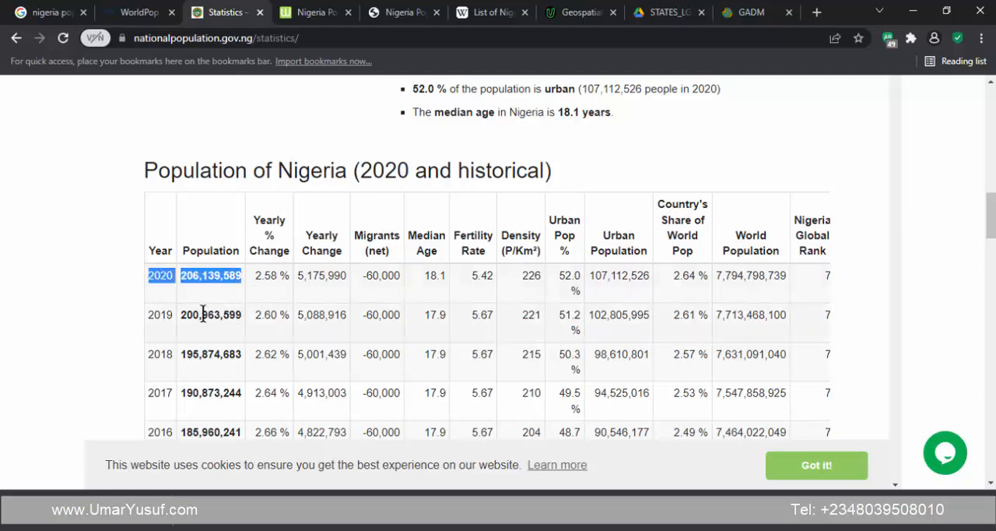
drag(148, 317, 245, 330)
click(174, 291)
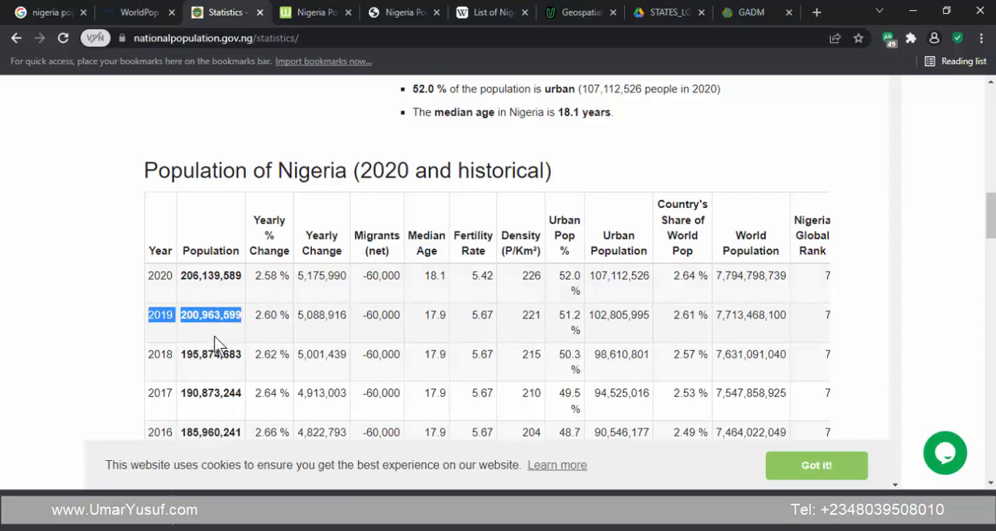
scroll(210, 327, down, 8)
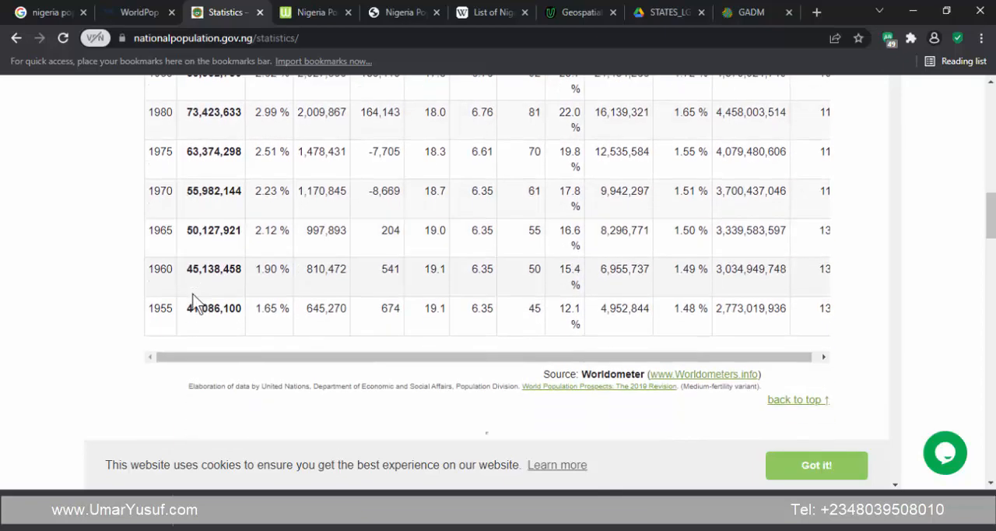
scroll(195, 303, down, 6)
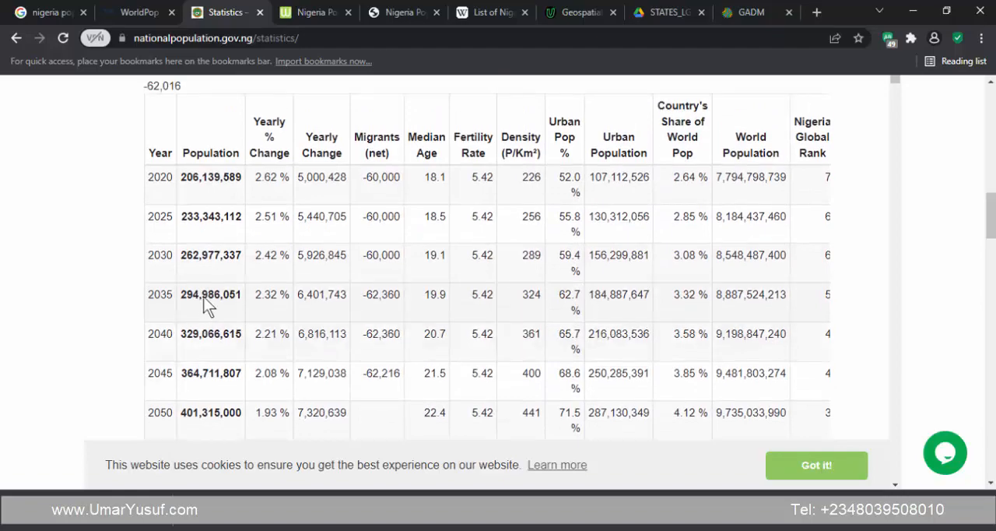
scroll(207, 304, up, 15)
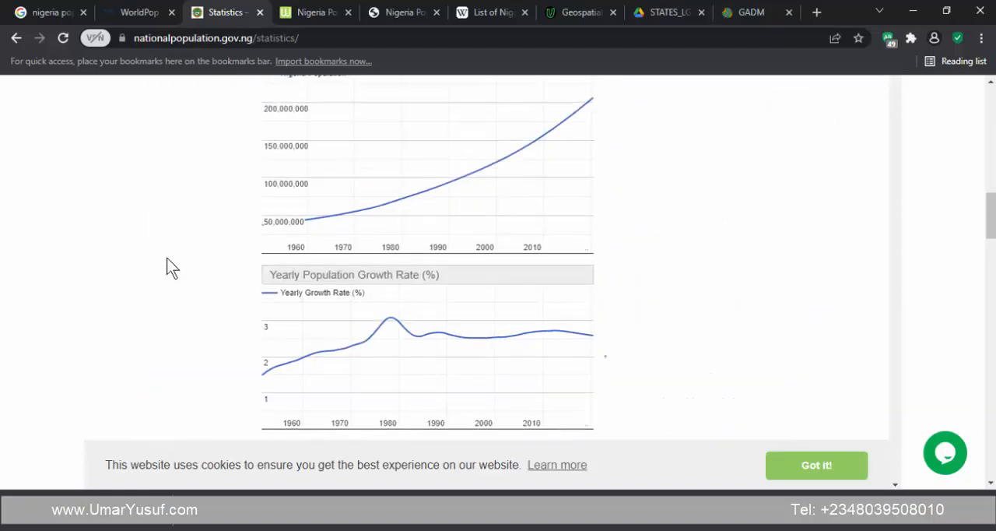
scroll(202, 288, up, 7)
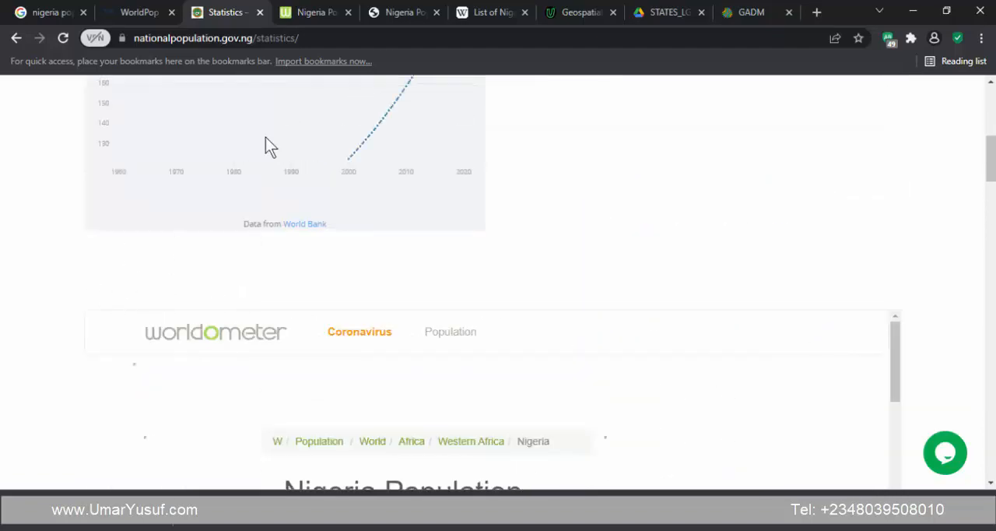
- Switch to the Worldometer Nigeria population page and skim its charts, yearly population table and city list
click(305, 11)
scroll(167, 226, down, 1)
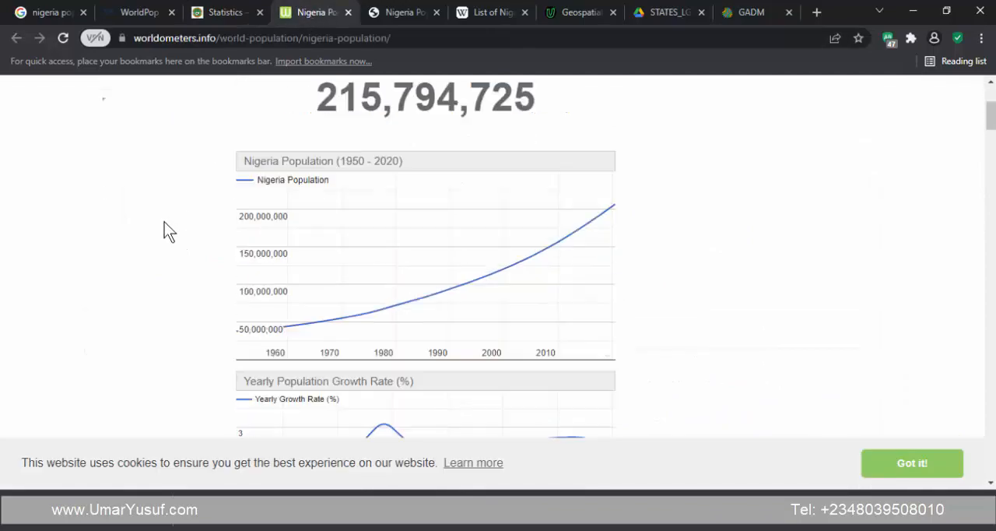
scroll(163, 221, down, 15)
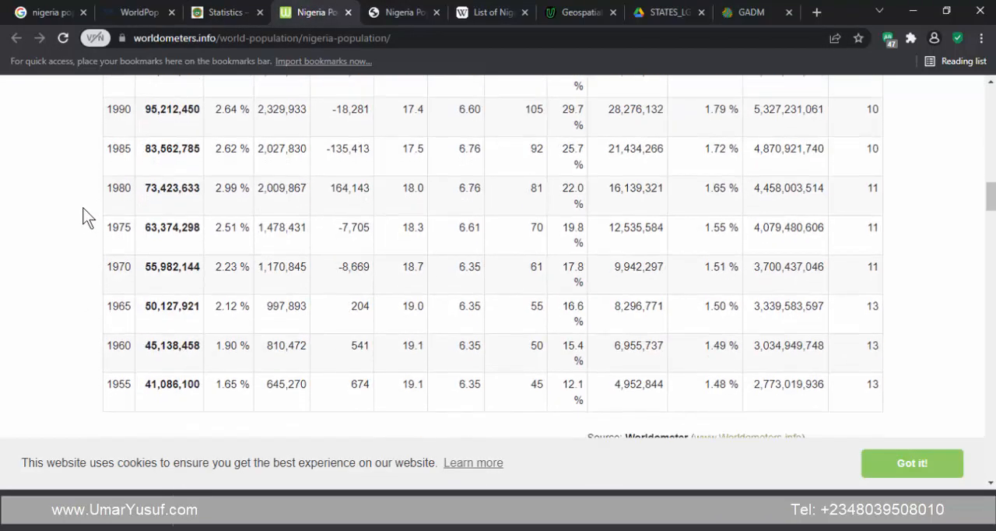
scroll(87, 217, down, 20)
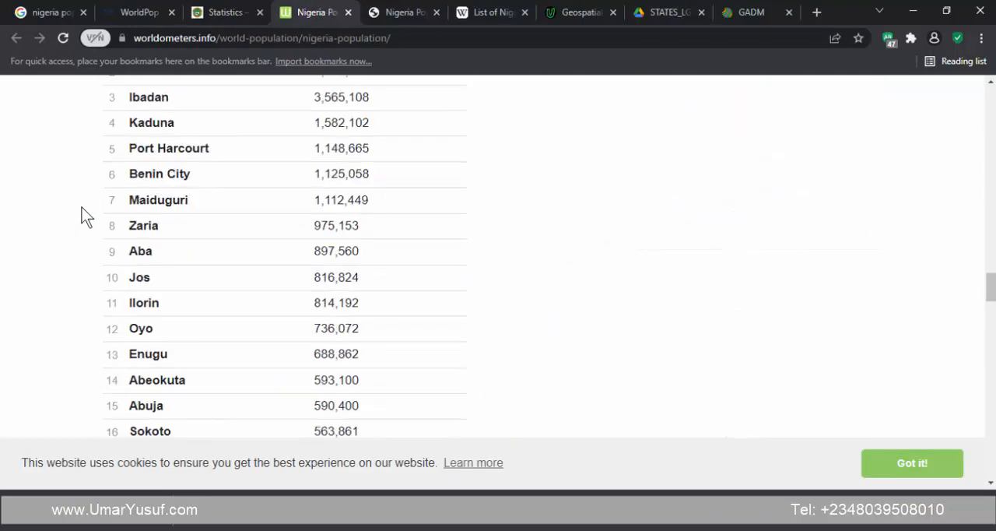
scroll(81, 207, up, 20)
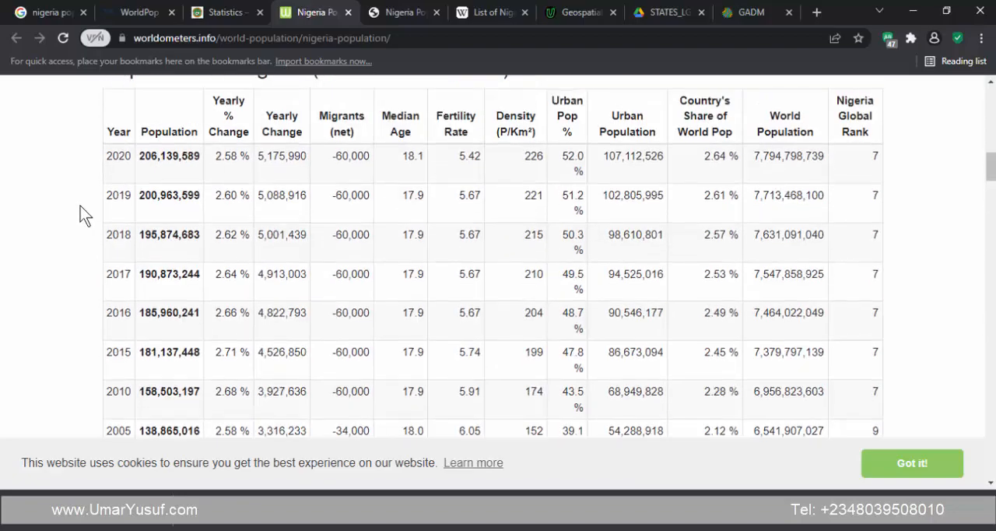
scroll(81, 206, up, 15)
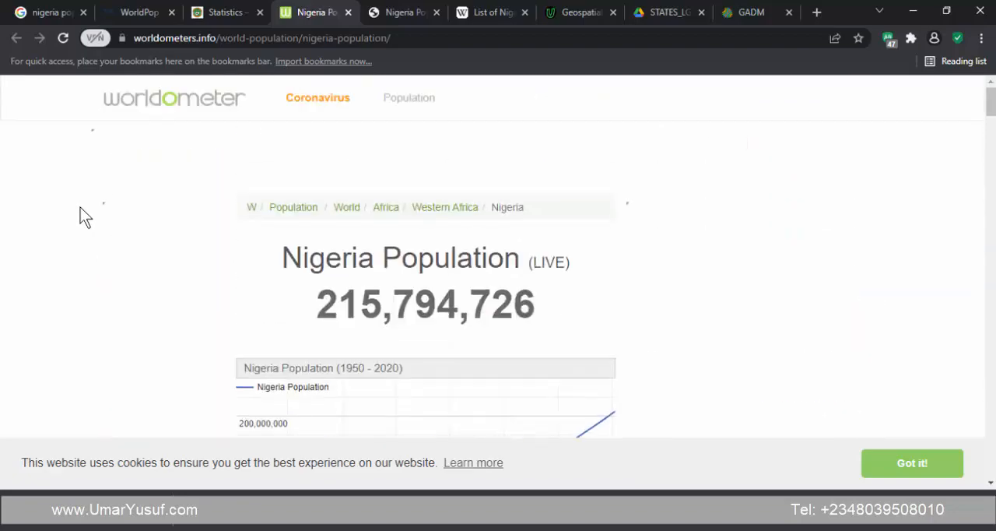
- Examine Worldometer's historical and forecast tables, the Nigeria Demographics section and the Main Cities by Population in Nigeria list
scroll(81, 207, down, 12)
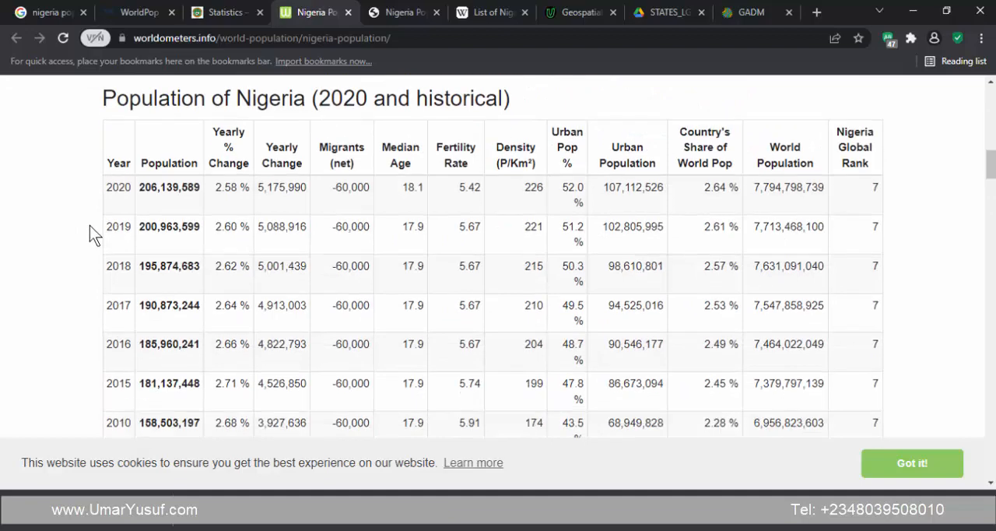
scroll(86, 226, down, 6)
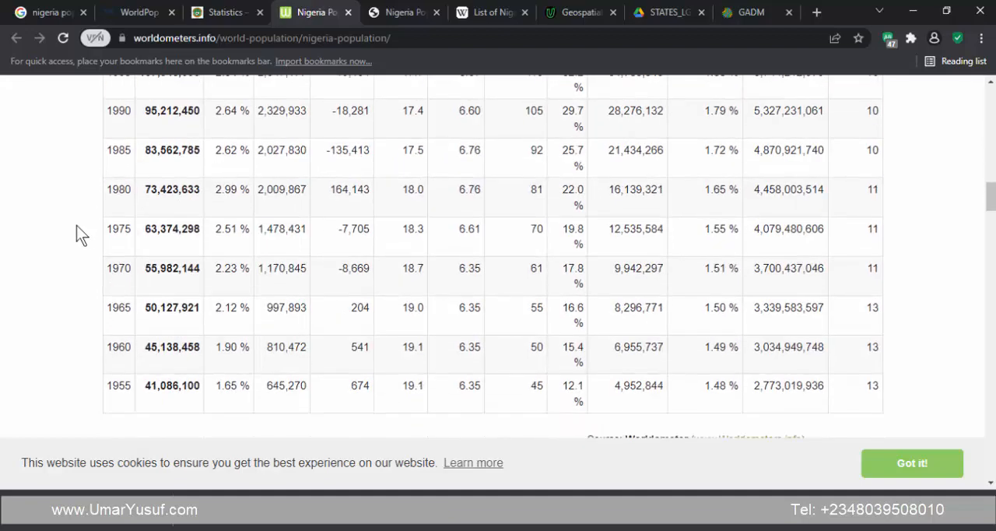
scroll(76, 225, down, 8)
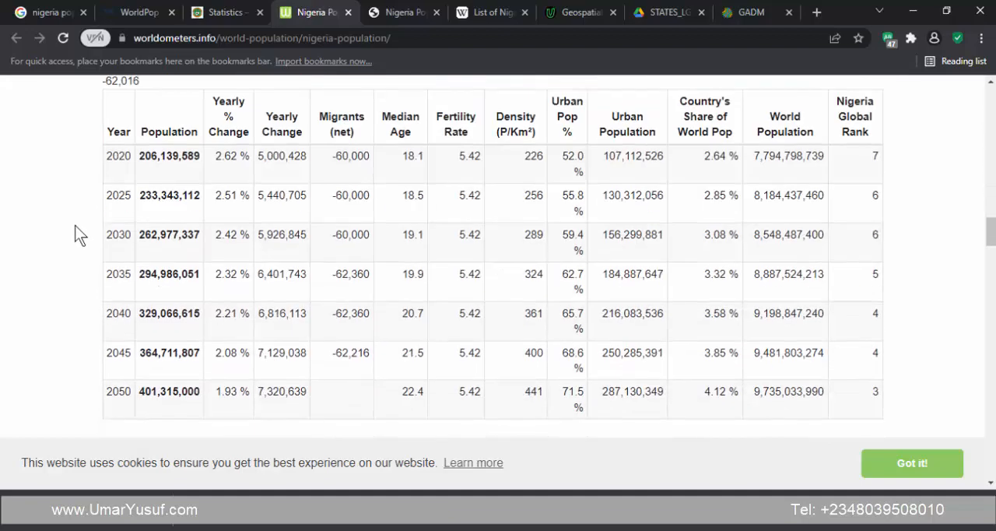
scroll(75, 225, down, 1)
scroll(73, 225, down, 10)
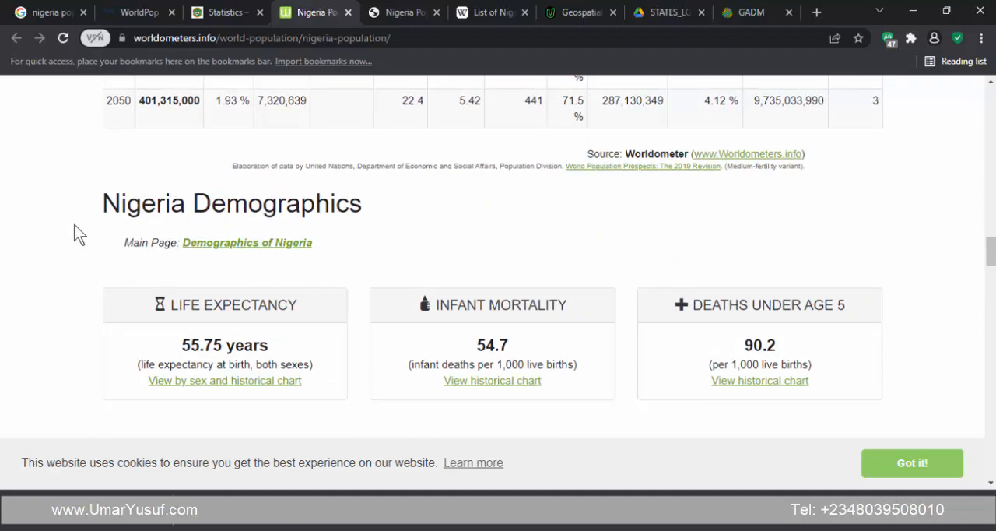
scroll(75, 231, down, 5)
scroll(73, 231, up, 8)
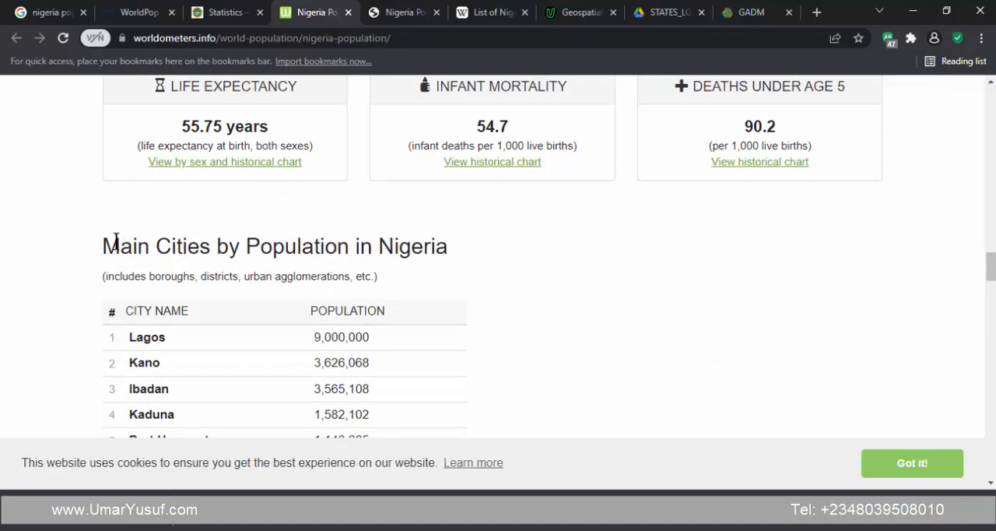
- Read through Worldometer's Main Cities by Population in Nigeria list and related links, and return to the live population counter
scroll(147, 215, down, 2)
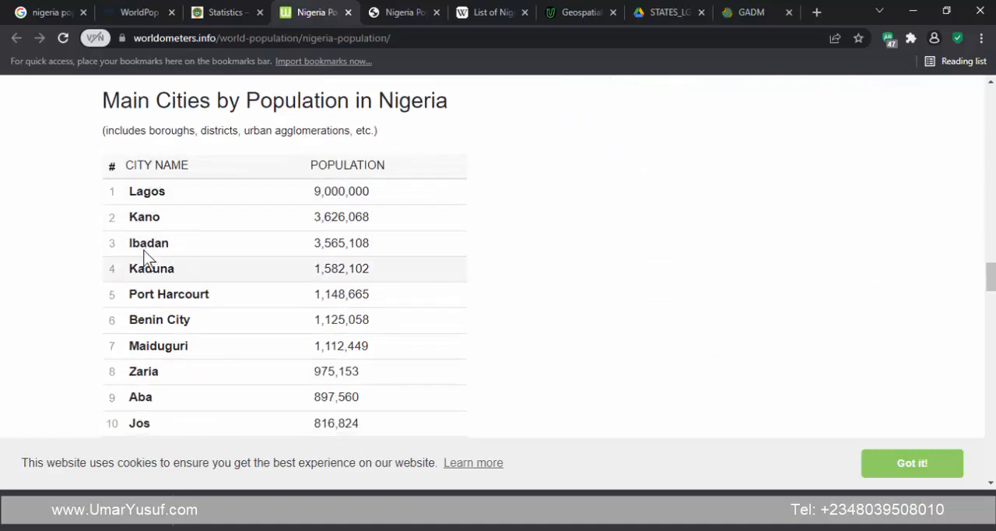
scroll(144, 222, down, 3)
scroll(140, 219, down, 15)
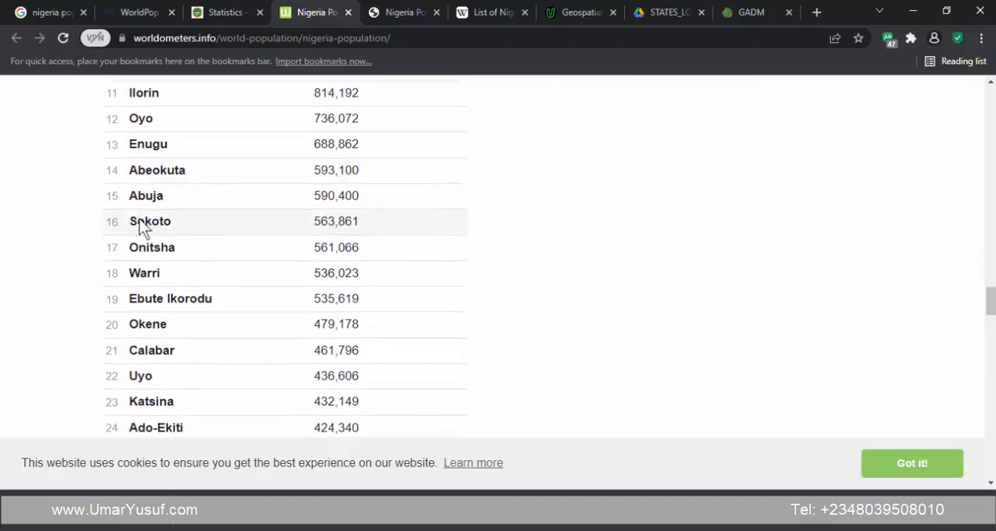
scroll(139, 219, down, 6)
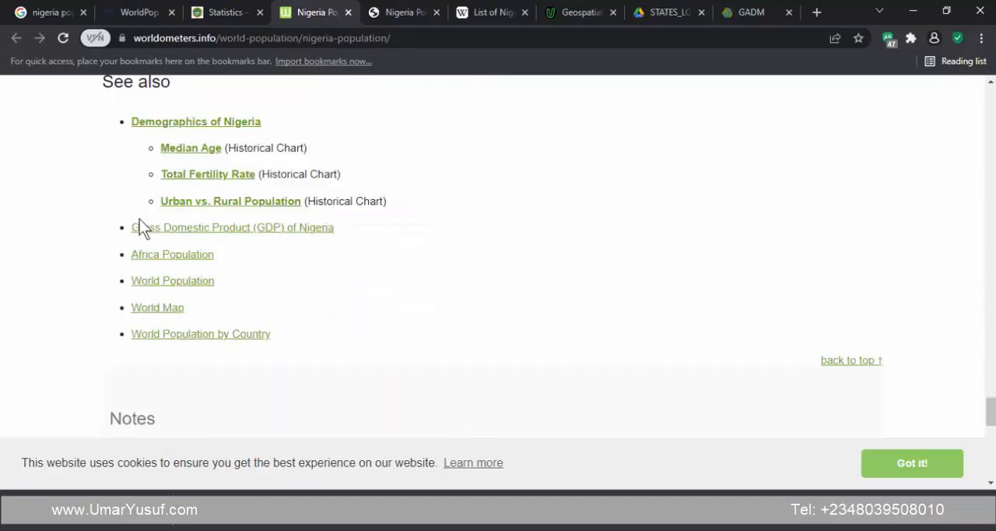
scroll(139, 218, up, 20)
scroll(140, 225, up, 9)
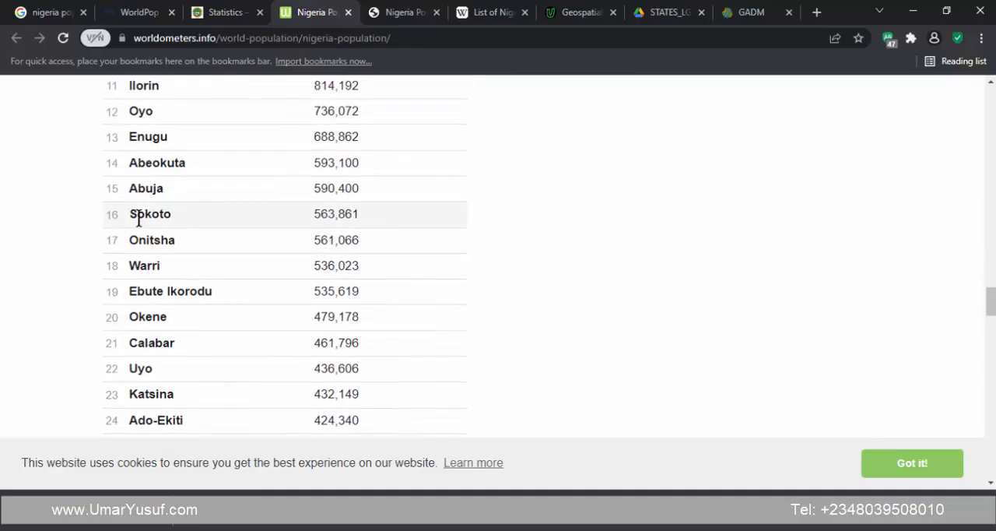
scroll(60, 229, up, 12)
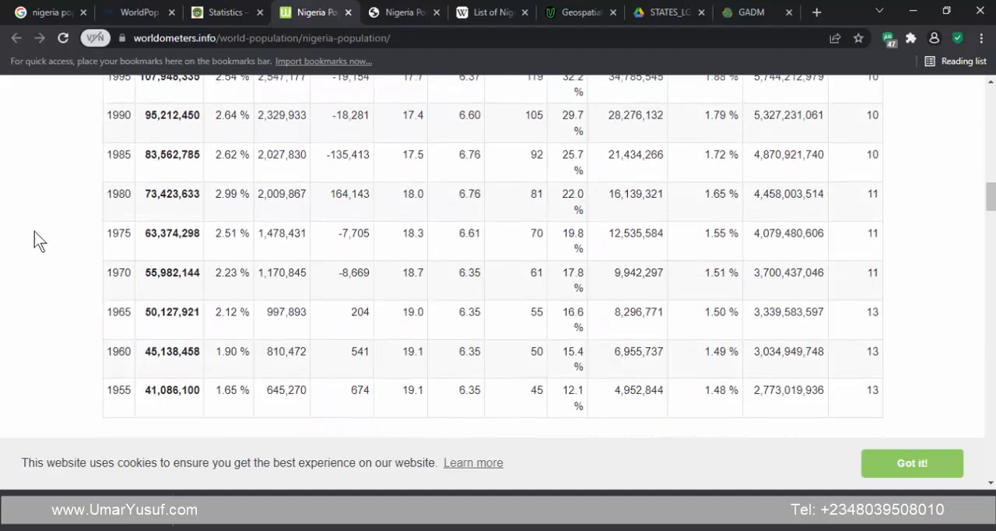
scroll(58, 214, up, 12)
scroll(59, 214, up, 1)
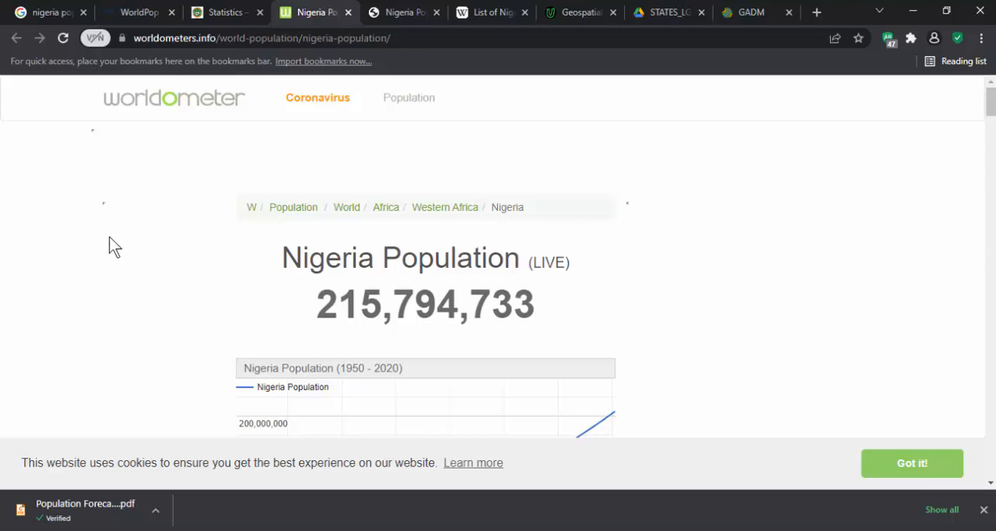
- Switch to WorldPop's Nigeria population 2020 page and review the map, Geotiff resolution text and dataset download section, highlighting the page address
click(128, 13)
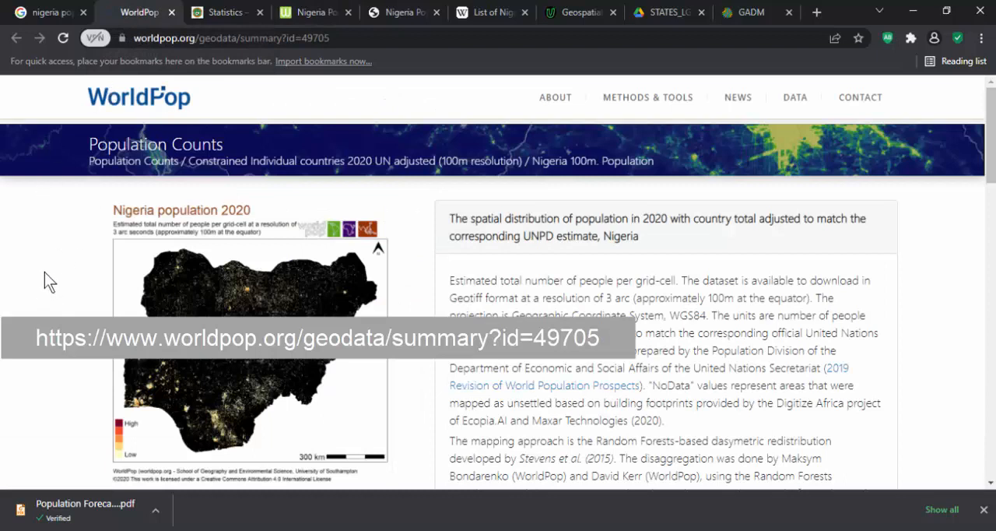
scroll(28, 275, down, 1)
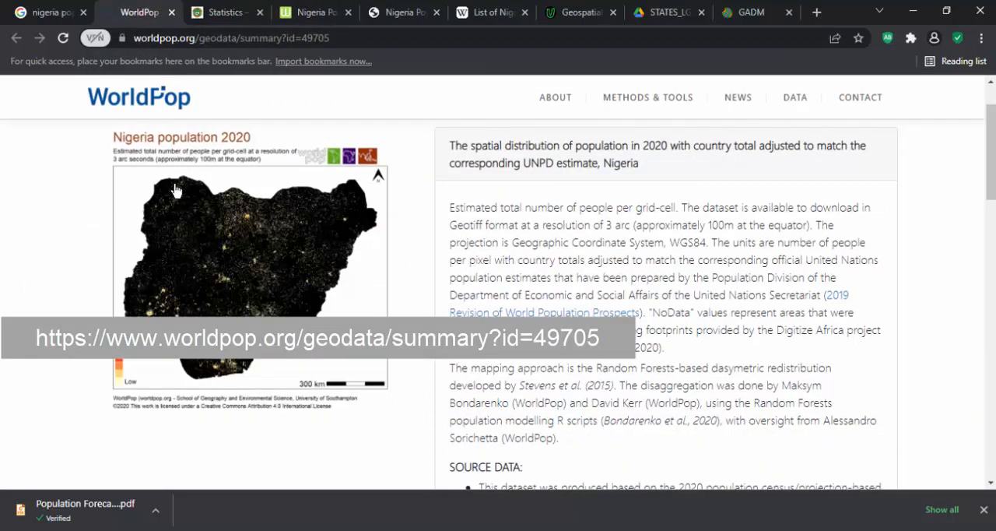
scroll(77, 223, down, 2)
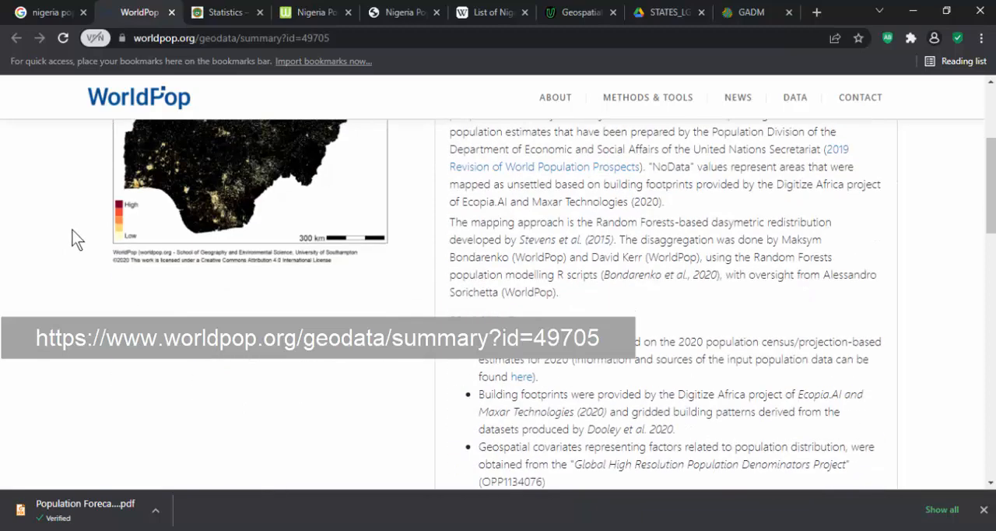
scroll(72, 231, up, 3)
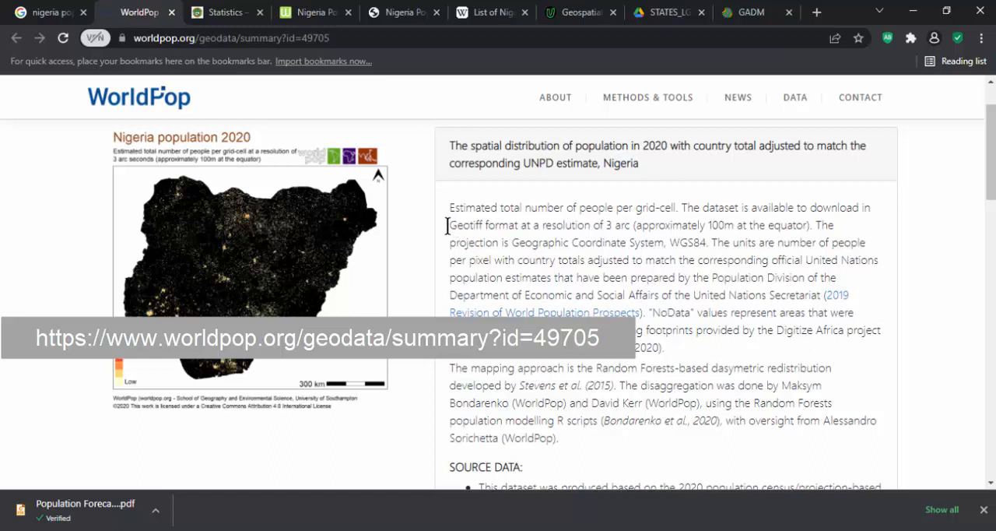
drag(448, 225, 563, 227)
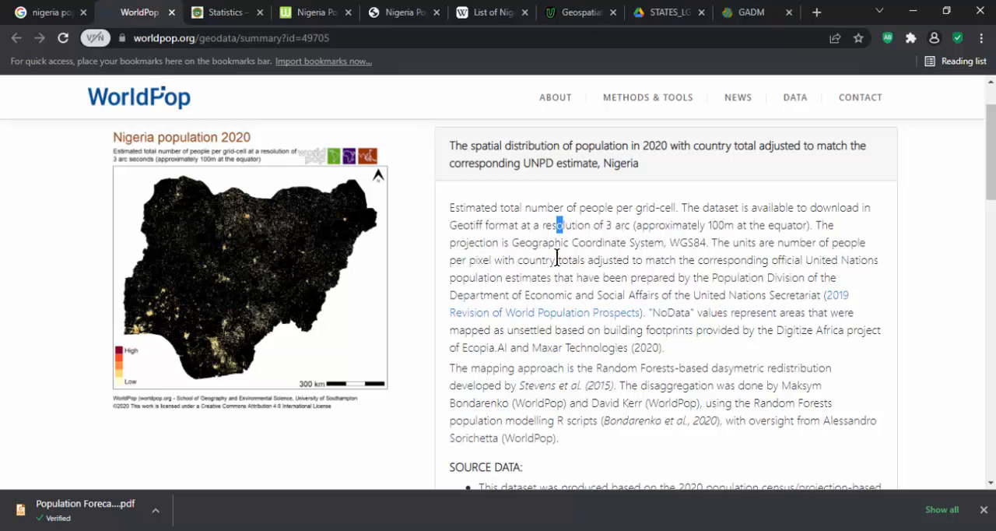
scroll(447, 244, down, 10)
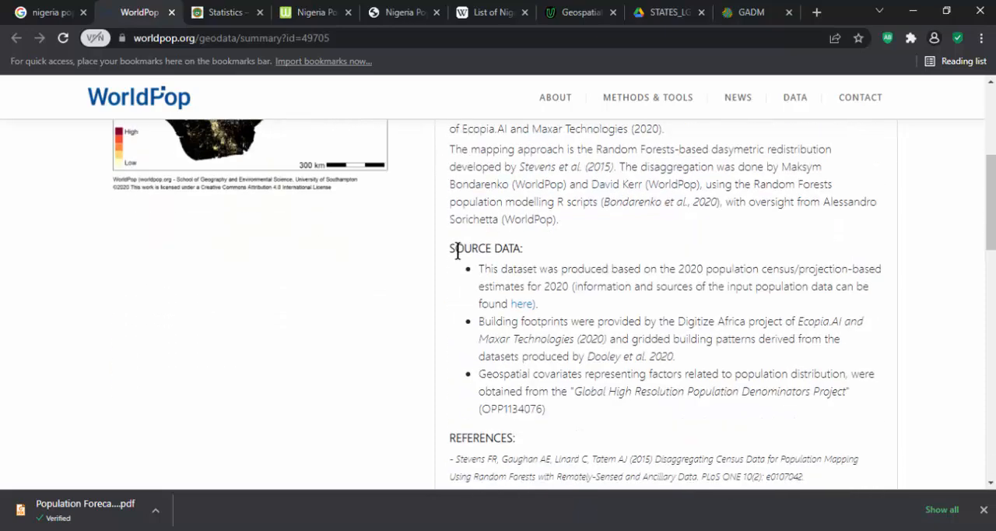
scroll(448, 245, down, 3)
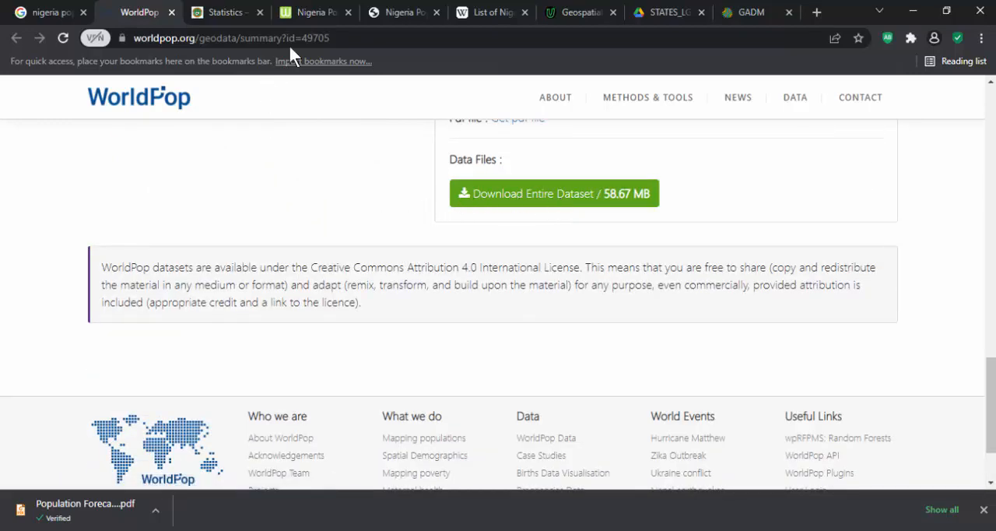
click(371, 38)
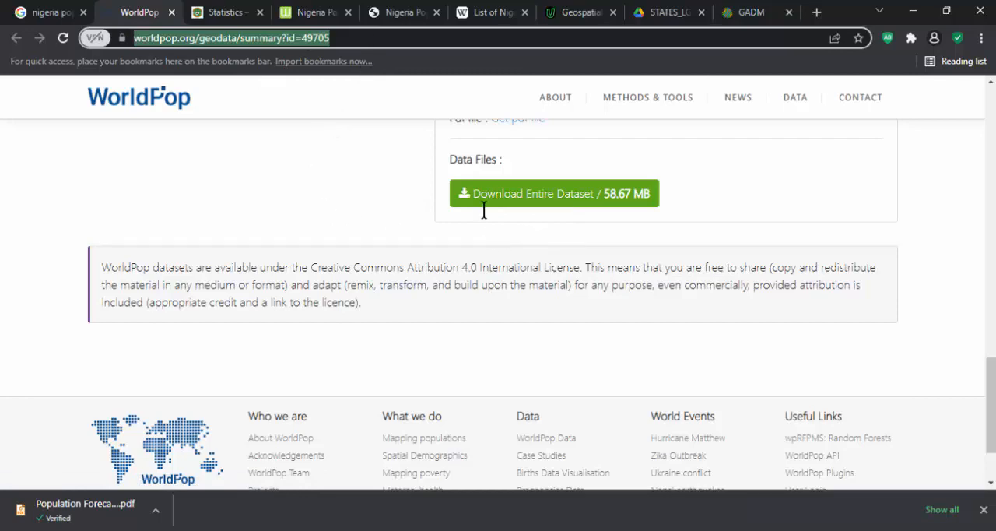
scroll(380, 233, up, 15)
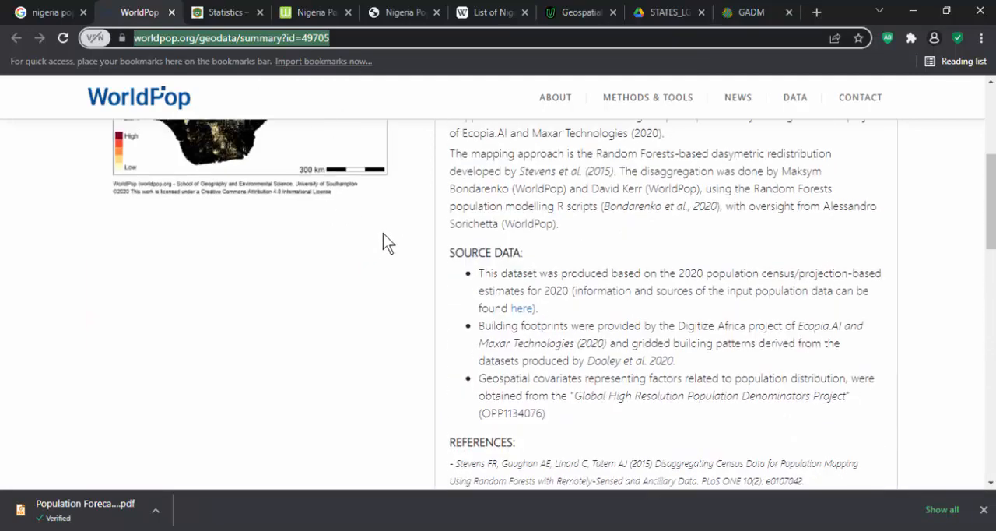
click(458, 239)
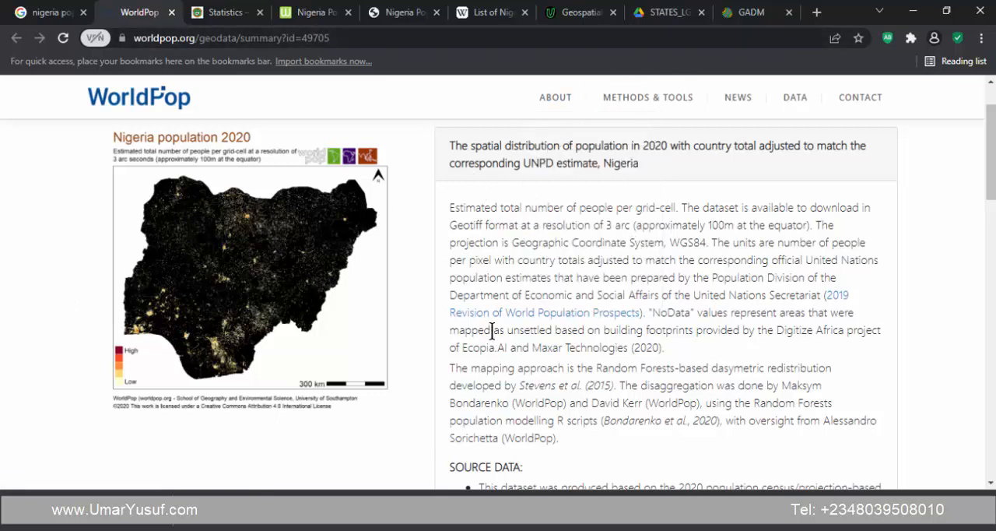
- Examine the WorldPop dataset's description, source data, DOI, date of production and recommended citation
scroll(436, 251, down, 1)
scroll(432, 249, down, 1)
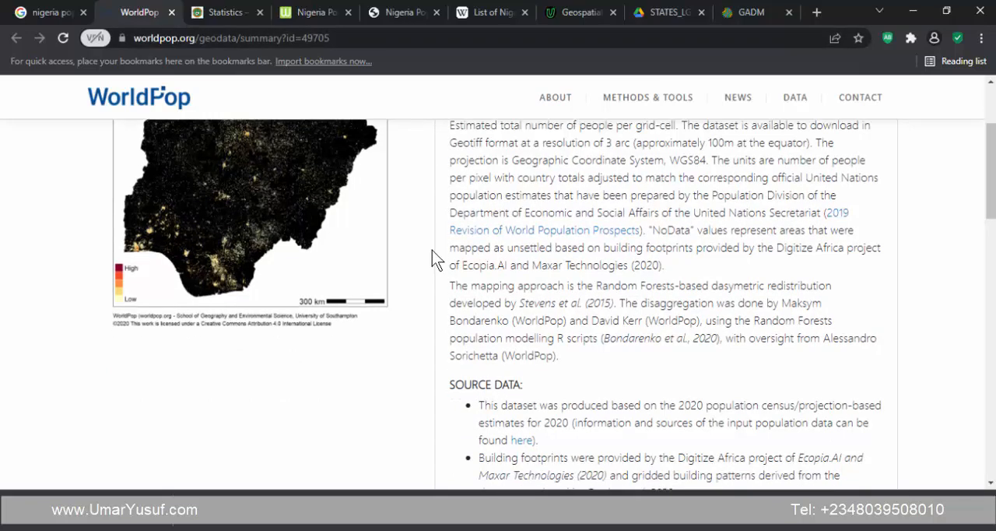
scroll(432, 249, up, 2)
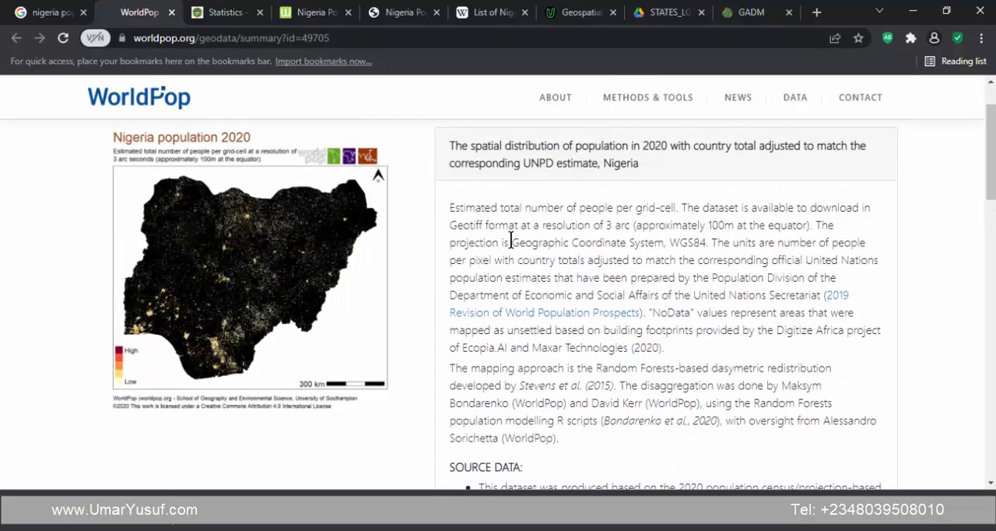
scroll(407, 251, down, 10)
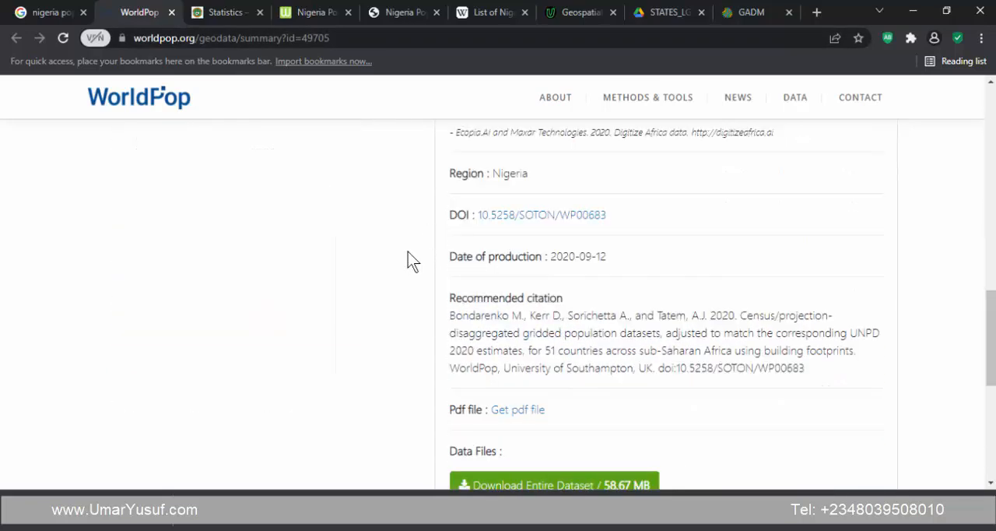
scroll(408, 251, down, 1)
scroll(409, 260, up, 11)
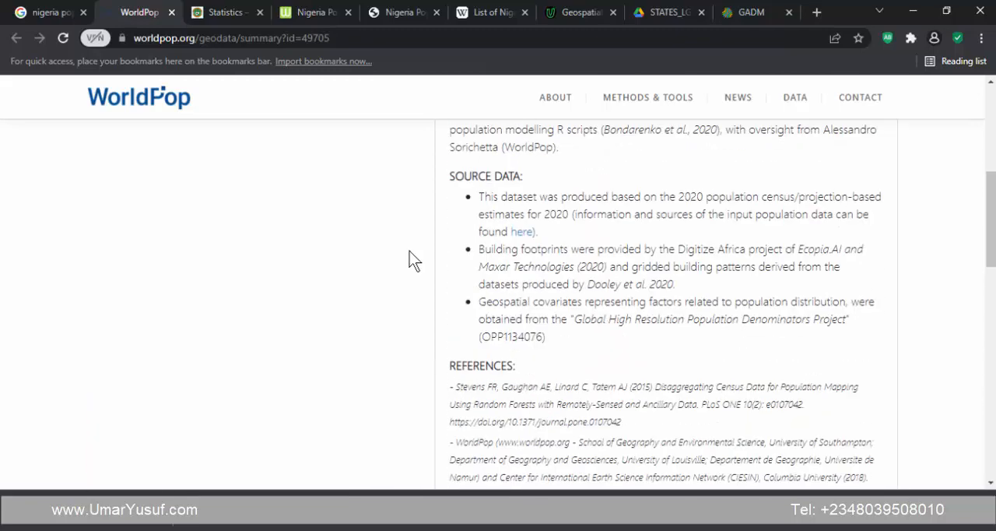
- Switch to the GADM version 4.0 country download page and review Nigeria's Geopackage, Shapefile and KMZ options and boundary map
click(747, 13)
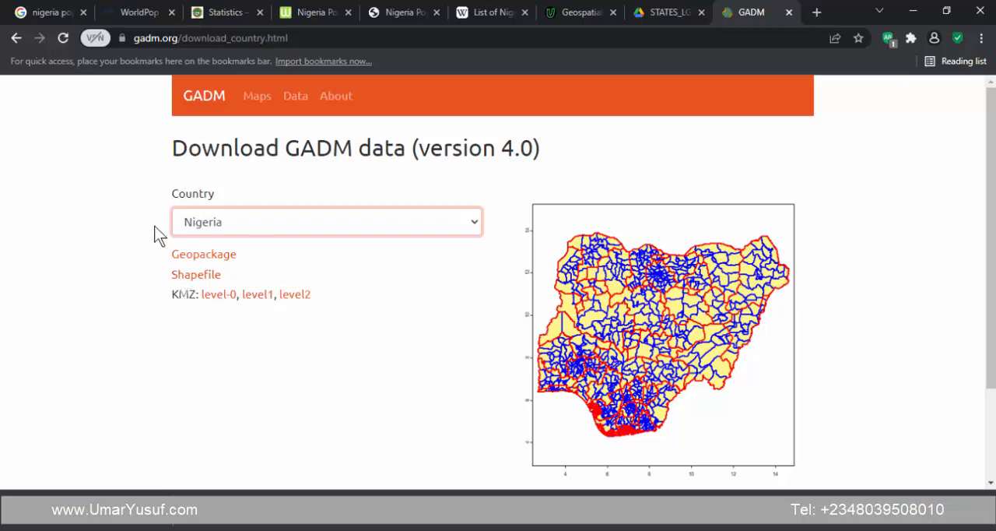
scroll(138, 196, down, 2)
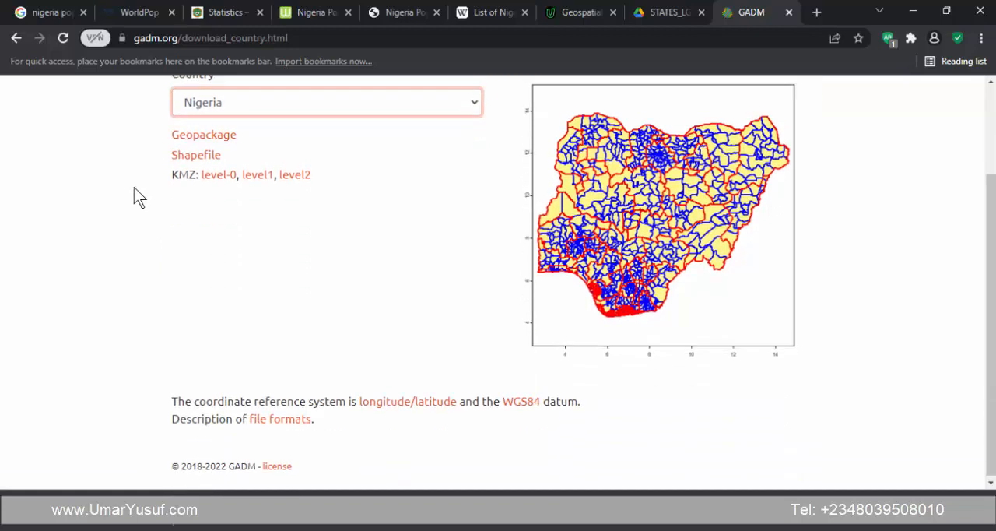
scroll(138, 196, up, 2)
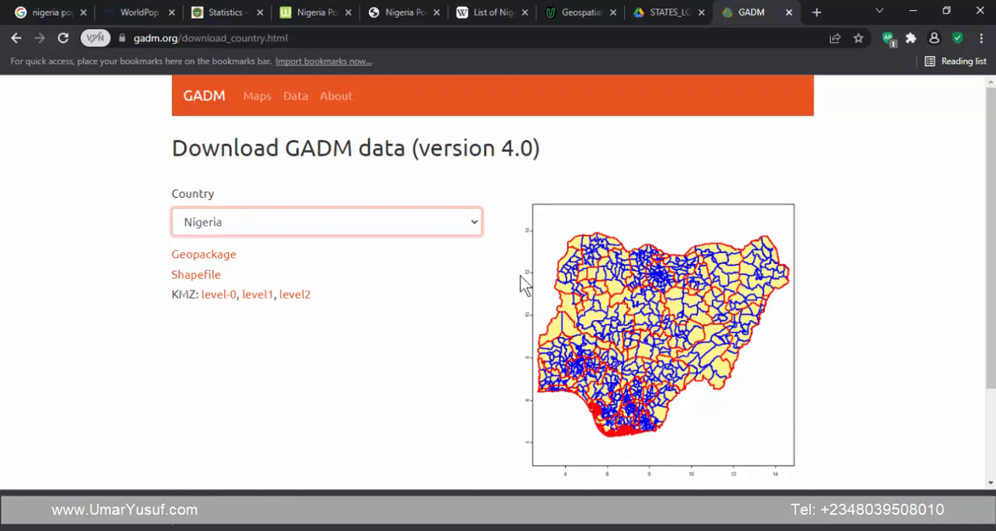
- Check the contents of STATES_LGAs_and_WARDS.zip on Google Drive and review the Geospatial Solutions Expert blog's Nigeria shapefile download links and maps
click(652, 11)
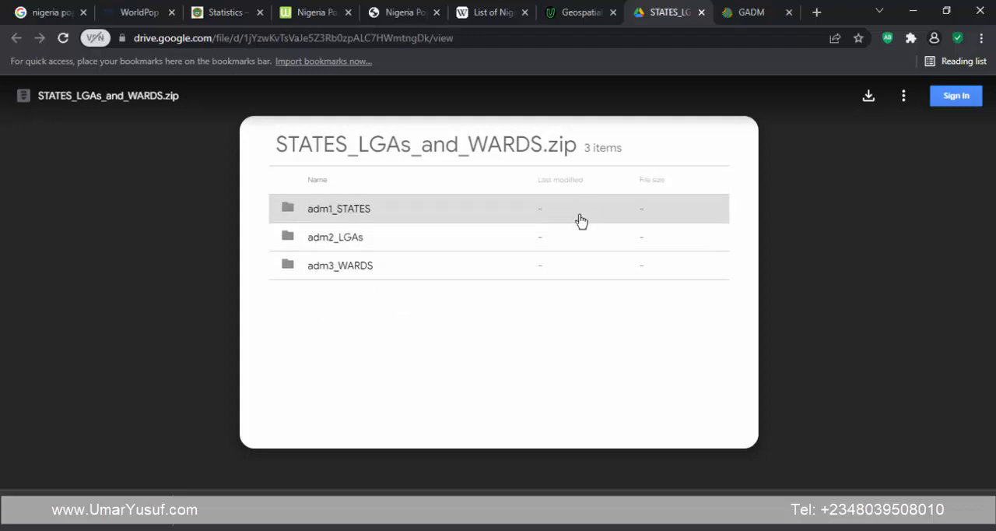
click(568, 10)
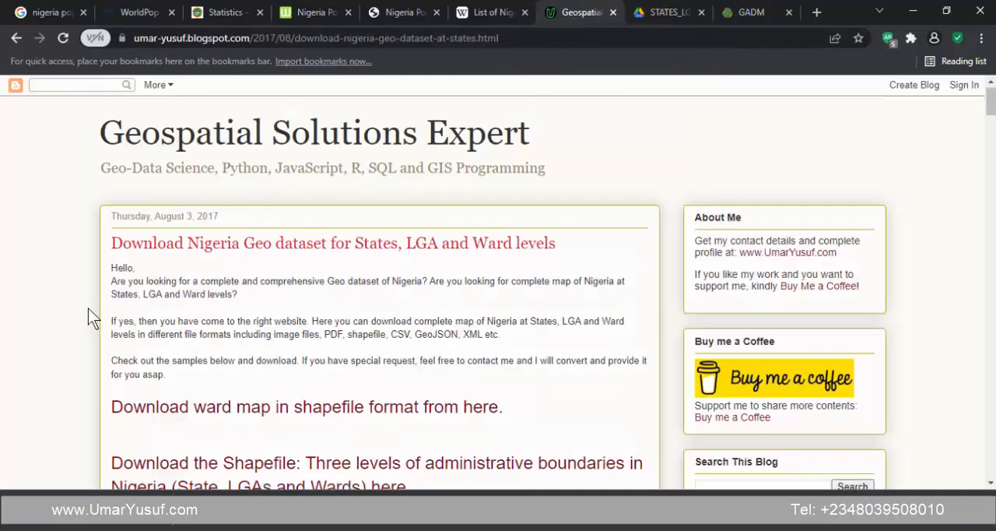
scroll(88, 309, down, 4)
scroll(103, 249, up, 2)
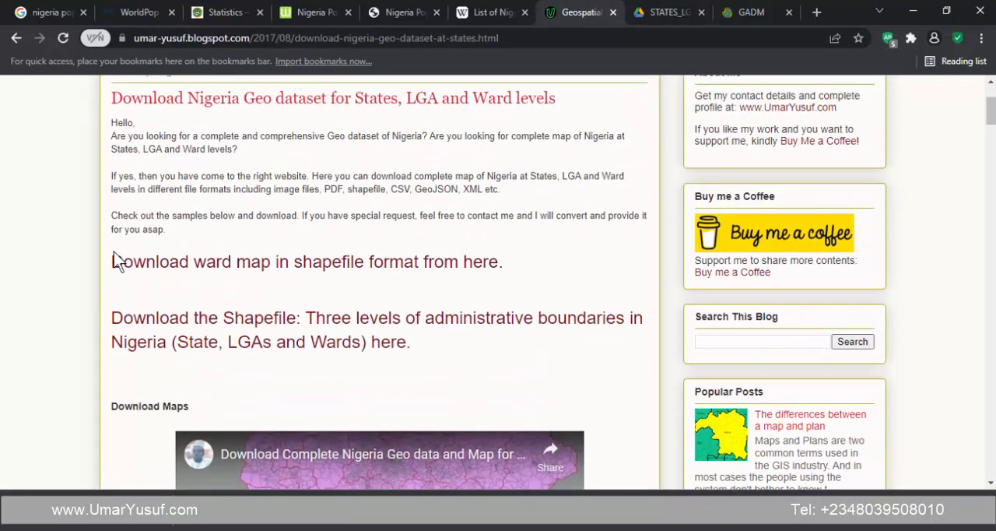
scroll(94, 280, down, 4)
scroll(84, 276, up, 4)
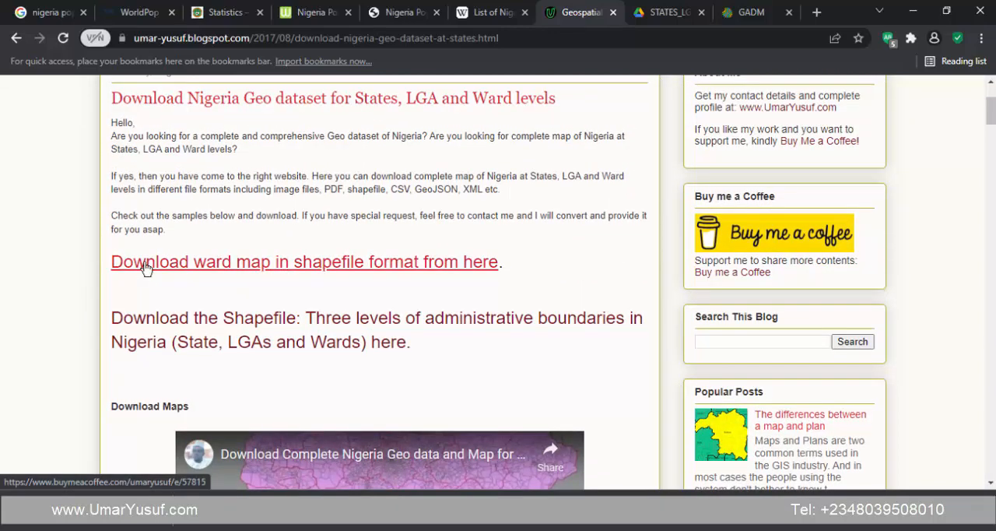
scroll(78, 311, down, 1)
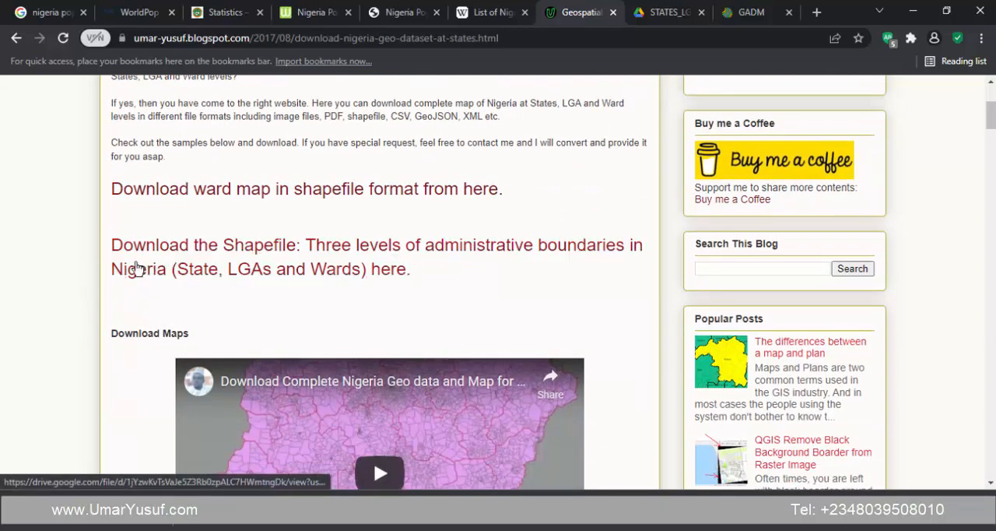
scroll(81, 302, down, 6)
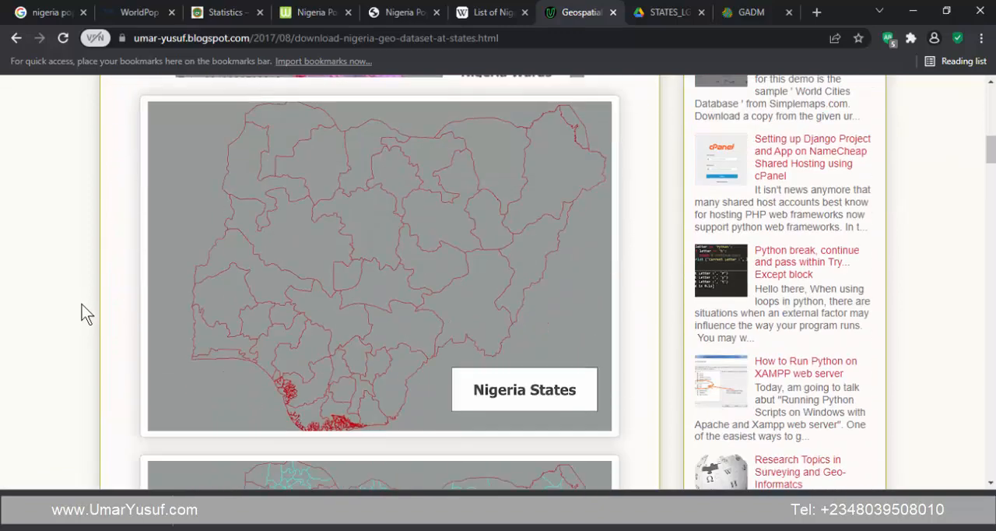
scroll(82, 304, up, 5)
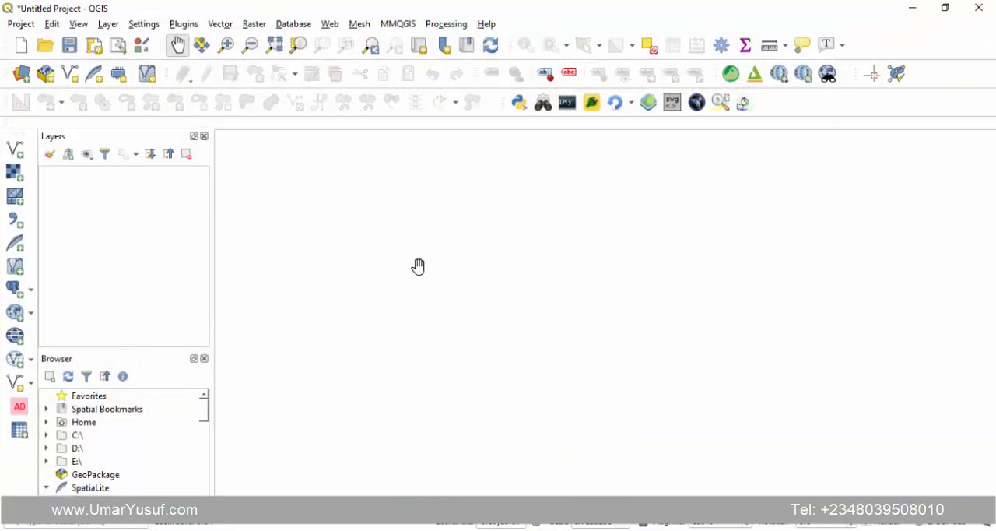
- In QGIS, add the raster nga_ppp_2020_UNadj_constrained.tif from the NIG Pop folder to the empty project
click(14, 172)
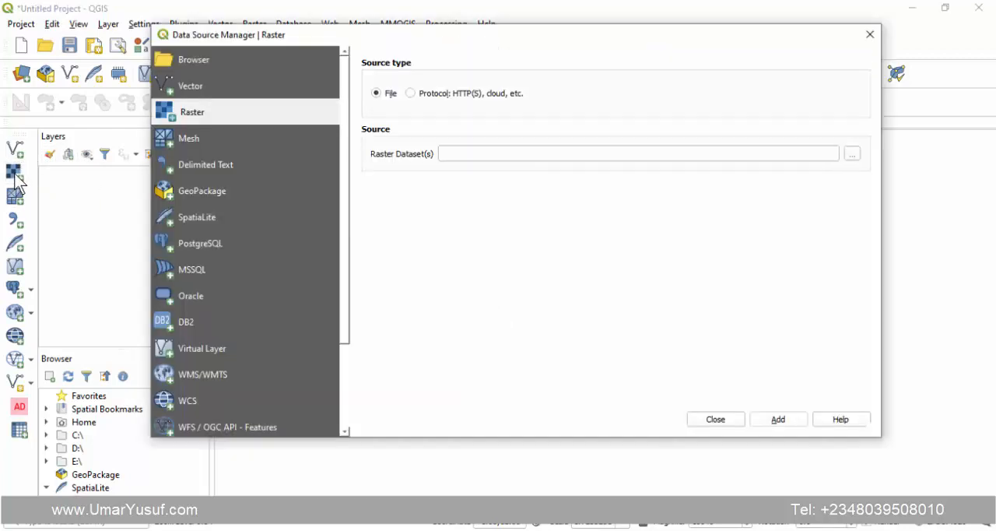
click(852, 154)
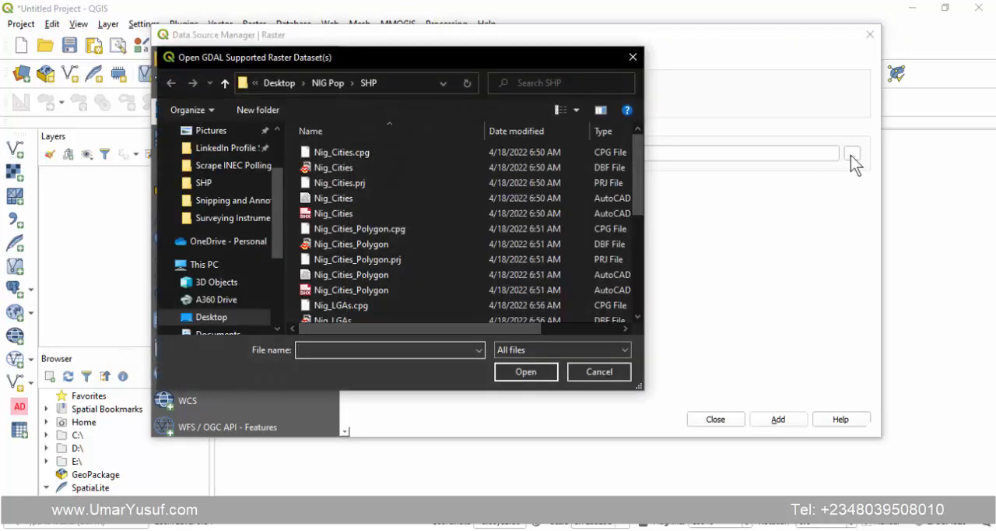
click(511, 374)
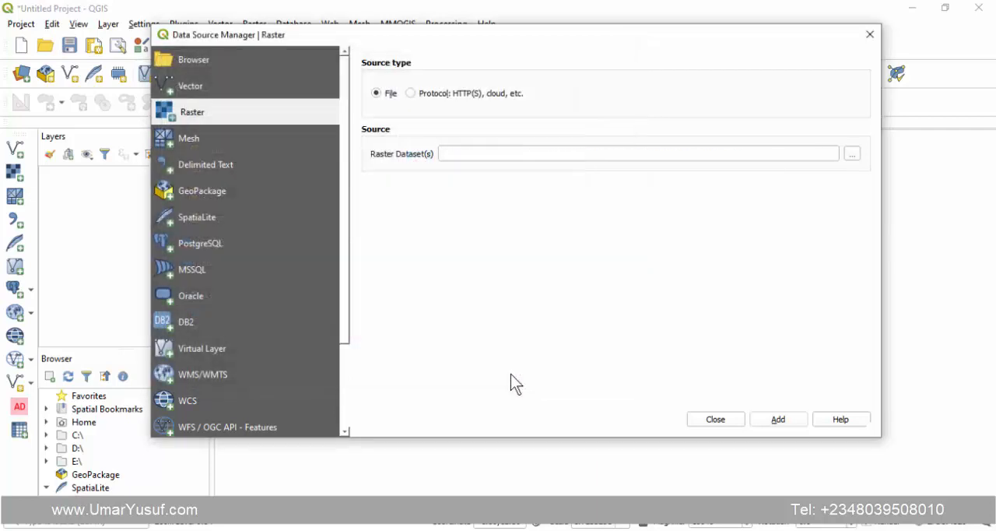
click(776, 421)
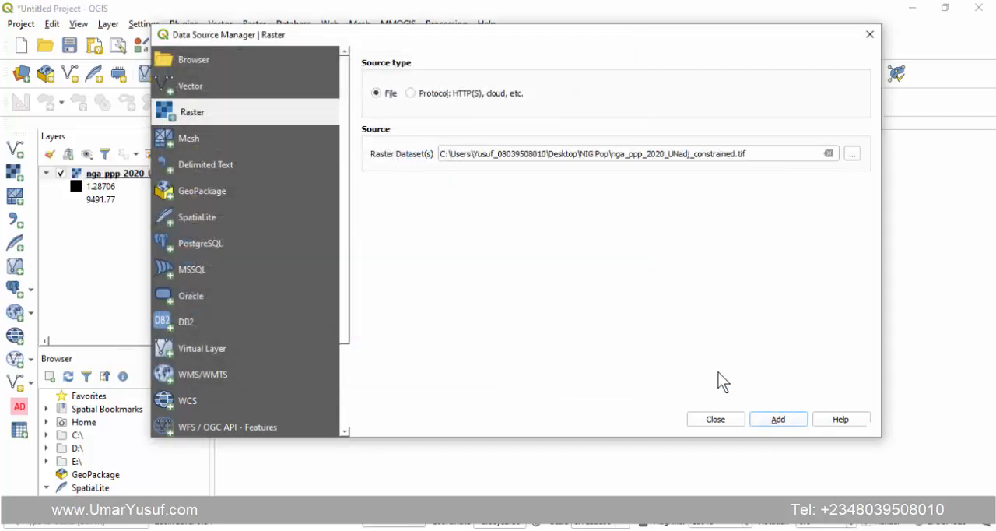
click(711, 420)
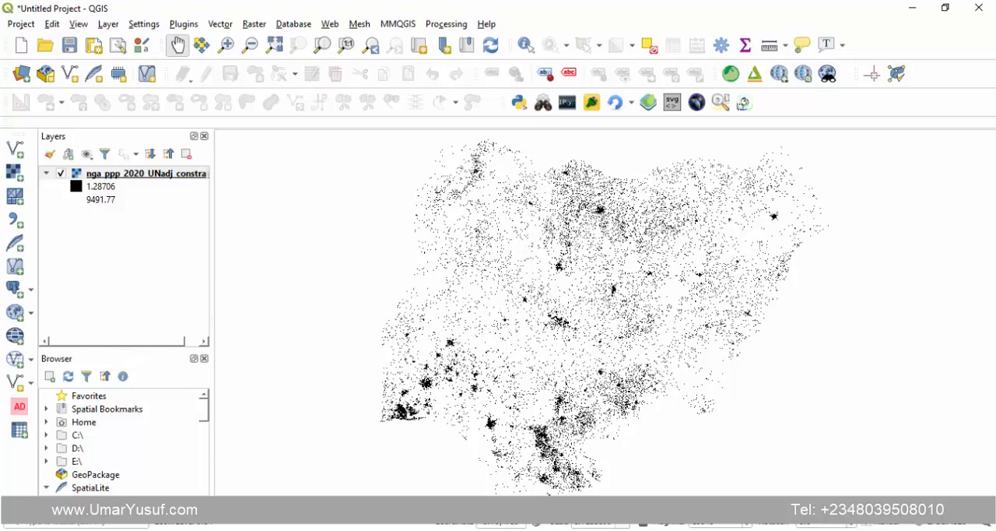
- Review the dataset download and licence details on the WorldPop Nigeria population page in the browser, and return to QGIS
click(535, 529)
click(744, 478)
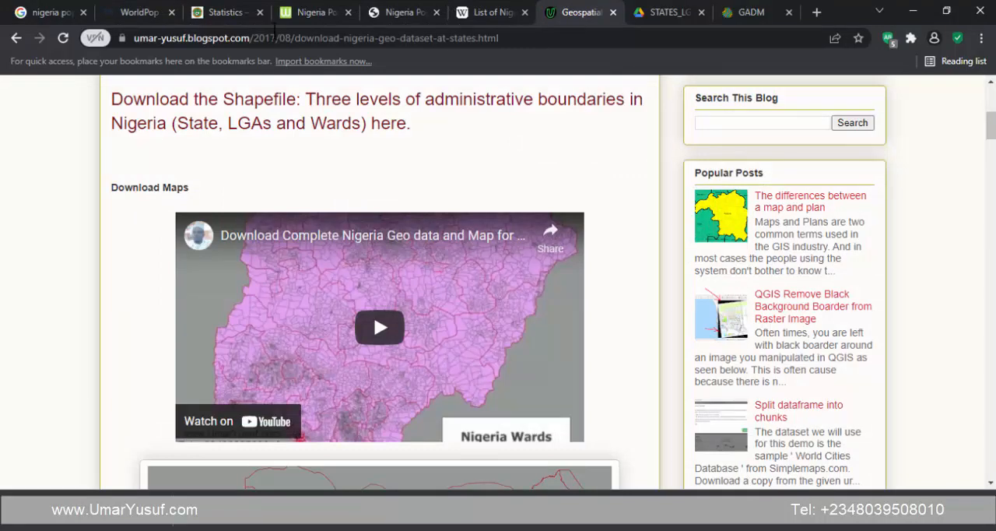
click(125, 13)
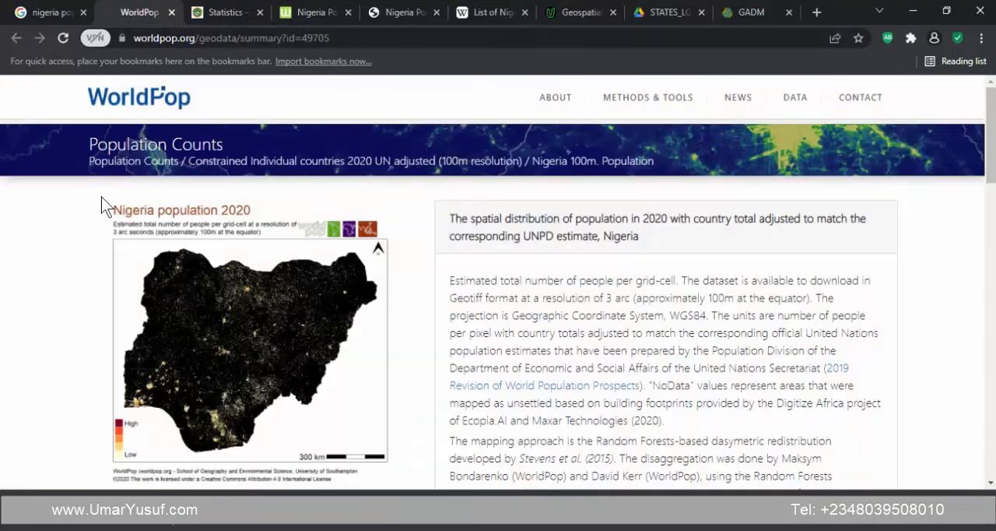
scroll(89, 216, down, 15)
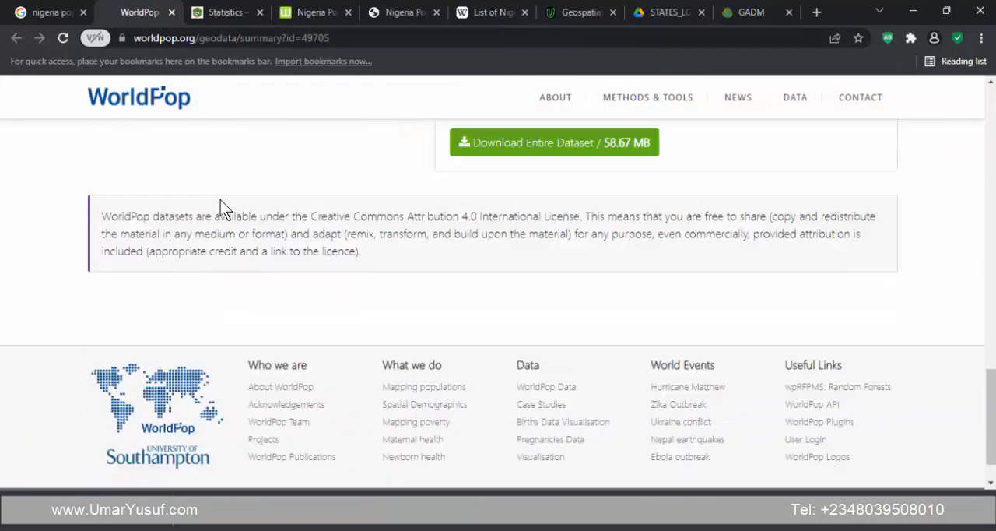
scroll(327, 234, up, 2)
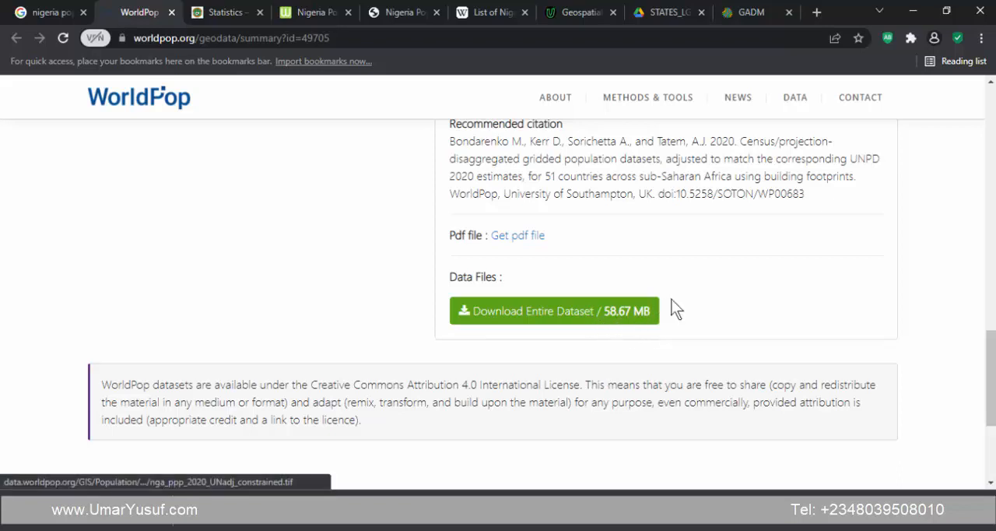
click(913, 11)
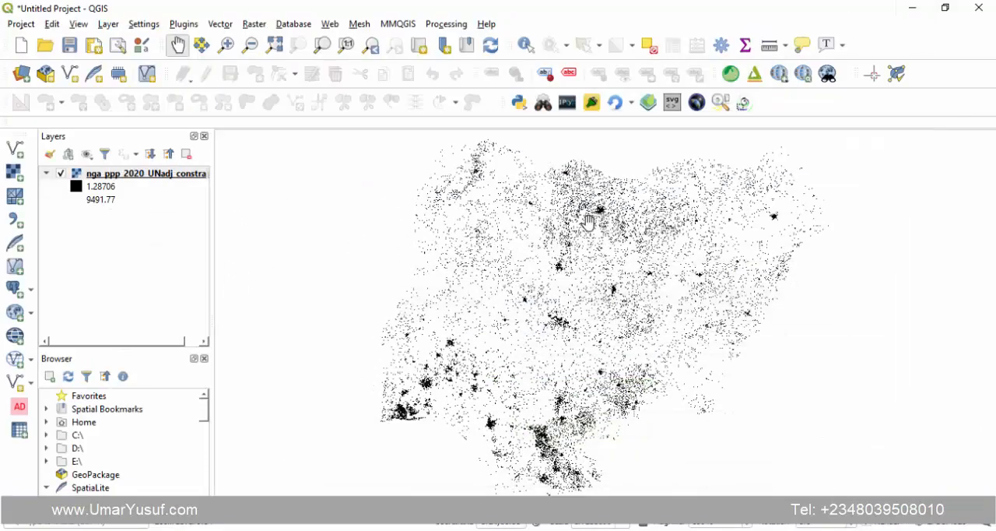
- Identify the population raster's cell value at a dense cluster in southwest Nigeria and check its derived coordinates
scroll(611, 217, down, 2)
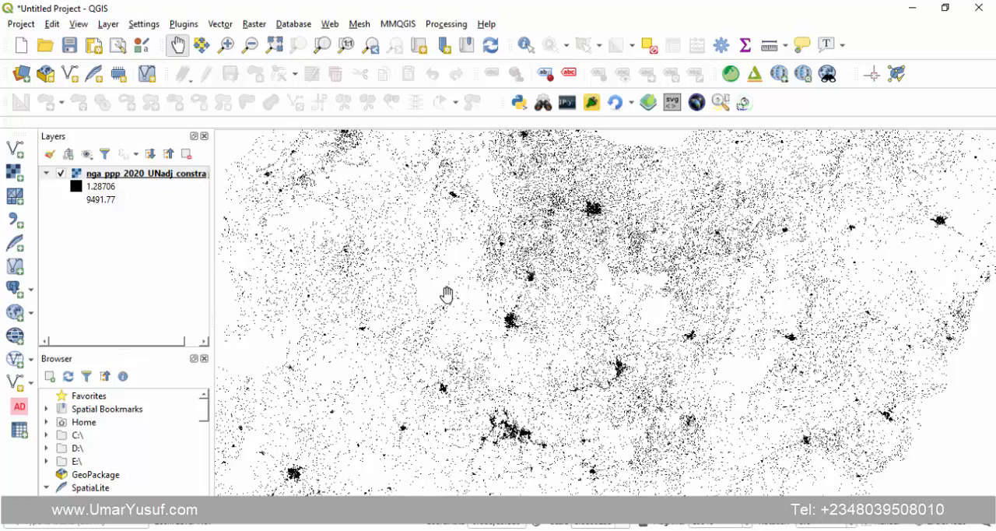
scroll(547, 271, down, 1)
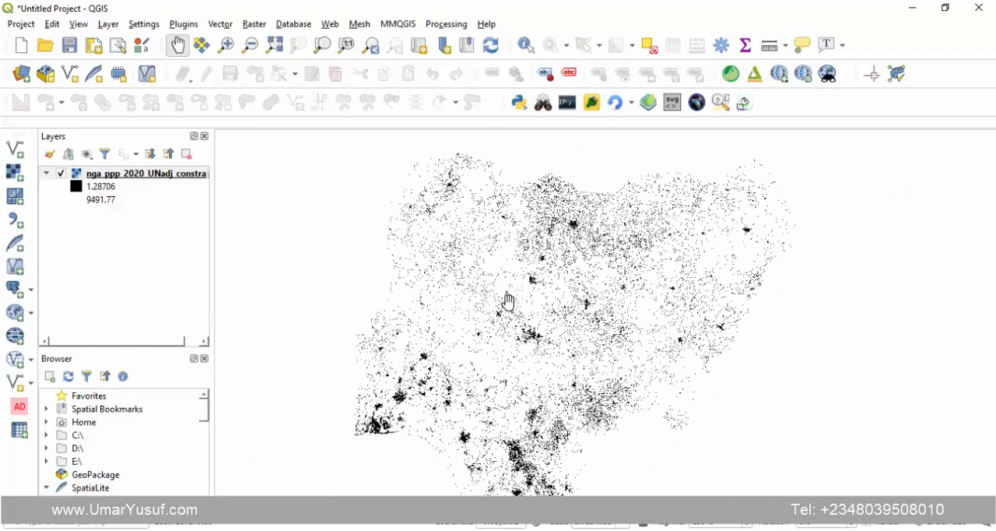
click(526, 49)
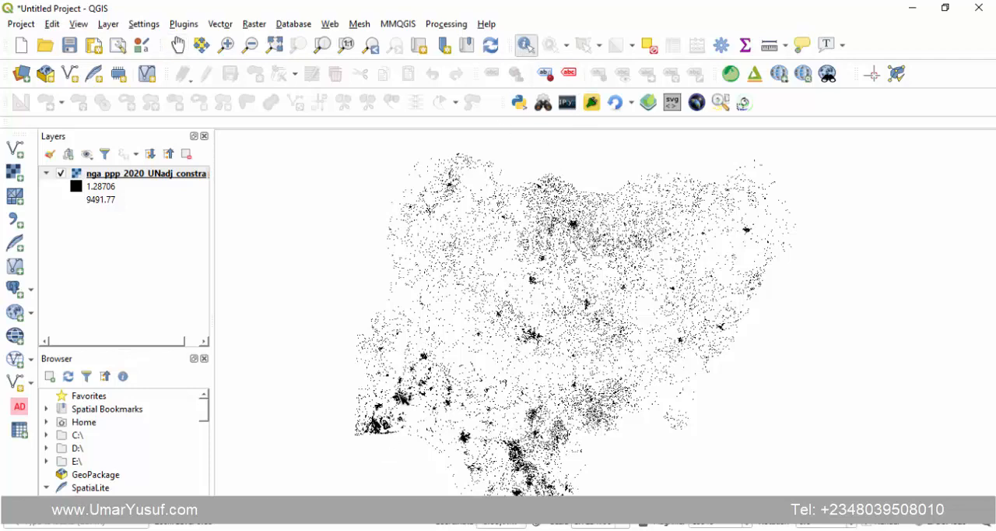
click(400, 394)
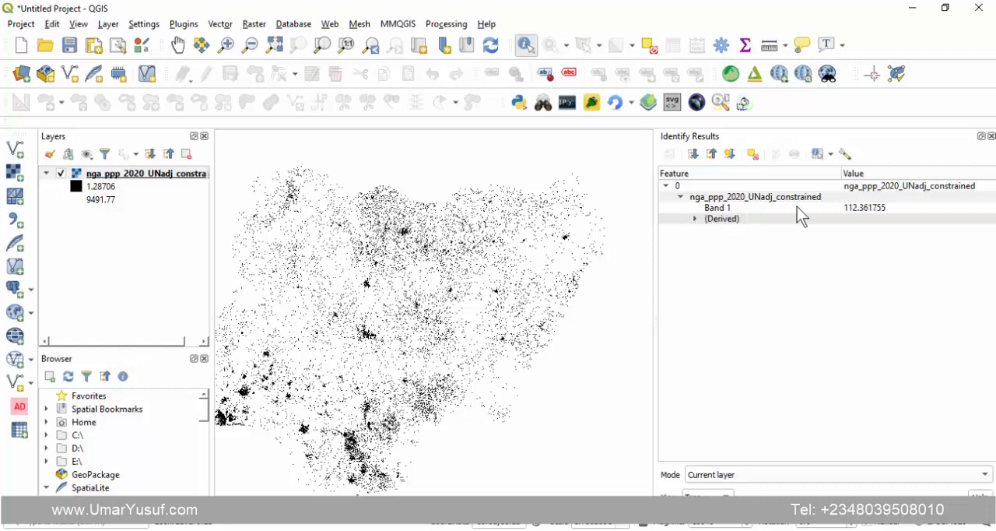
click(716, 208)
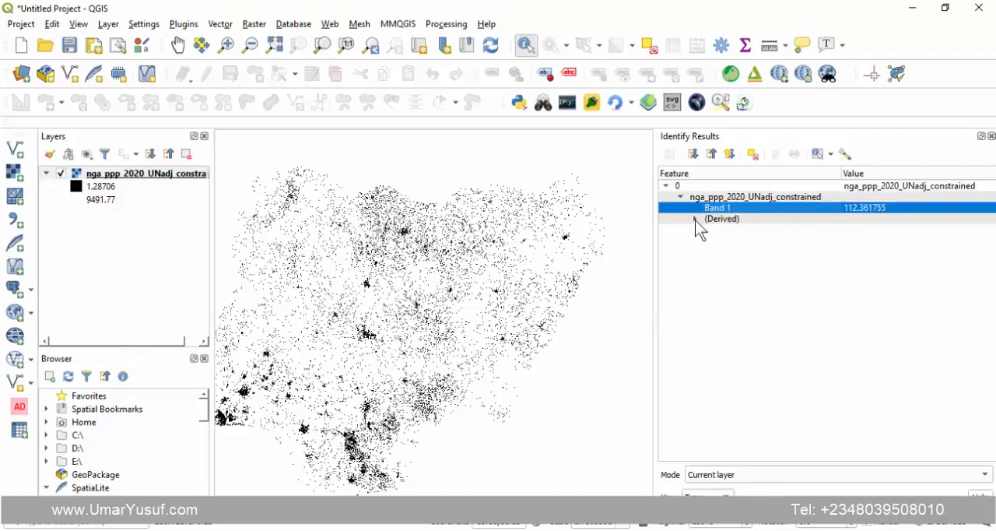
click(696, 218)
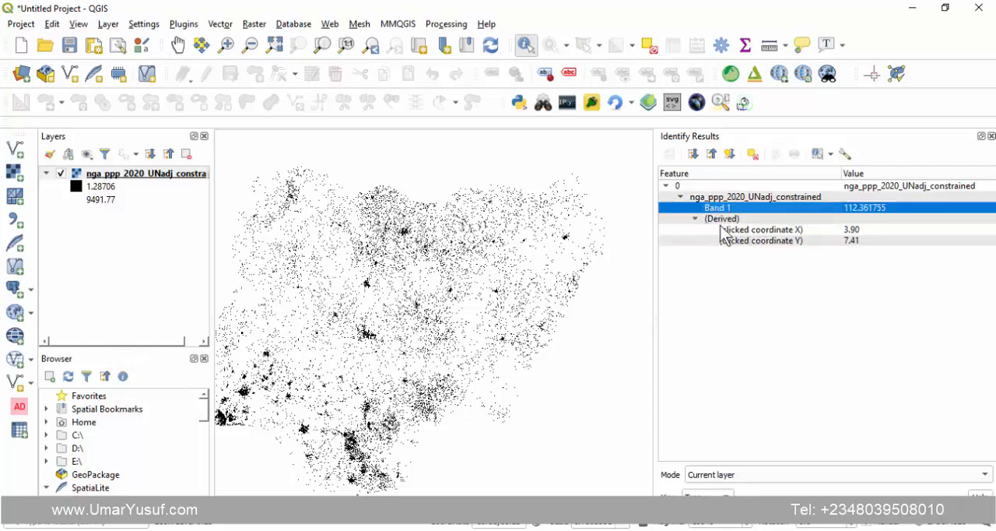
click(697, 218)
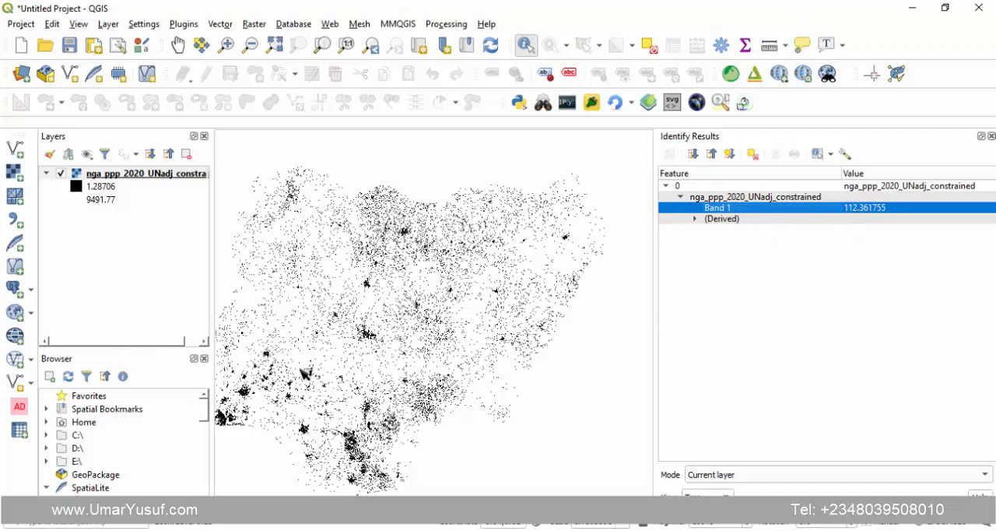
- Identify the population raster's cell values at several other locations across central, northern and northeastern Nigeria
click(371, 336)
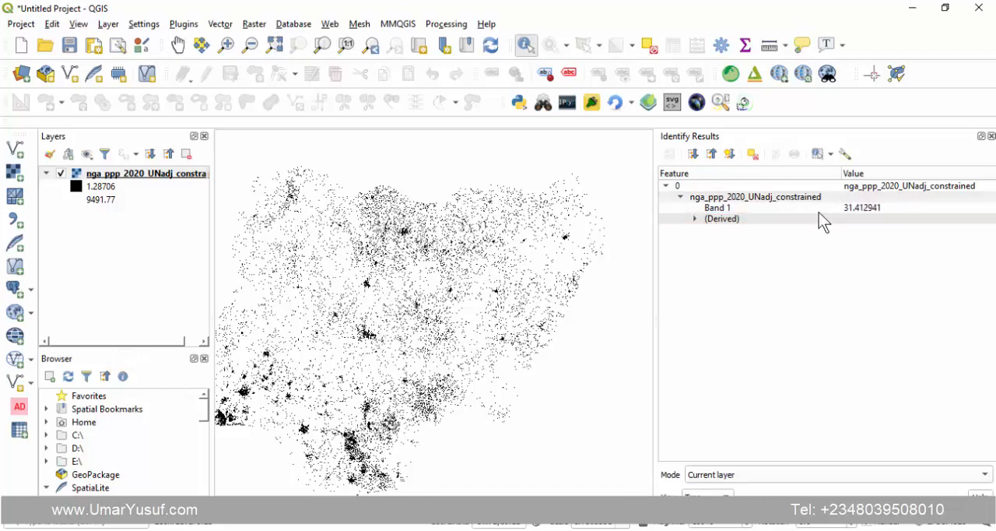
click(859, 209)
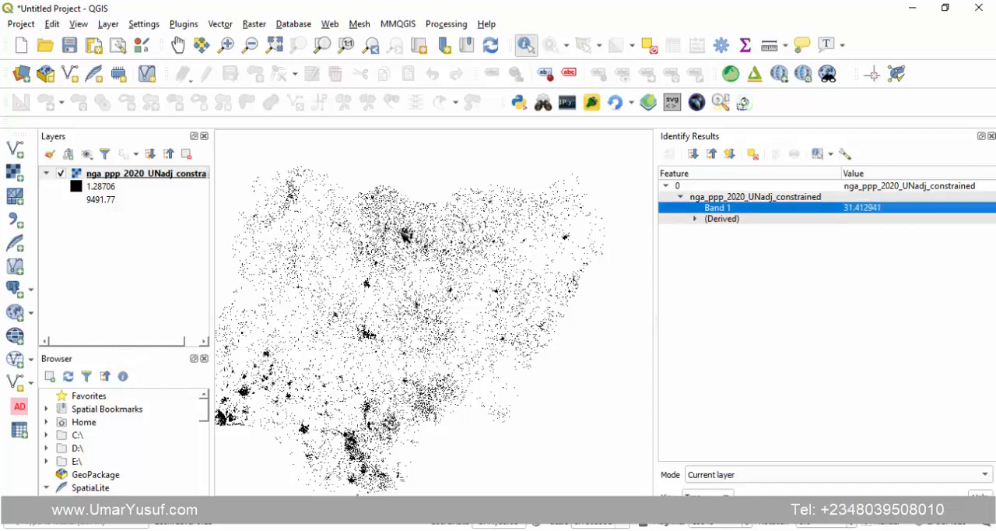
click(402, 229)
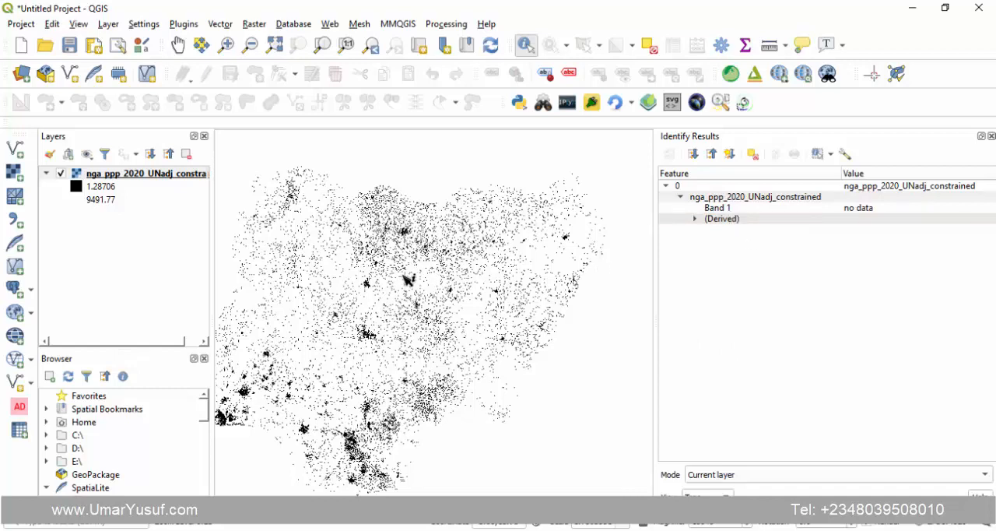
click(410, 282)
click(439, 322)
click(553, 236)
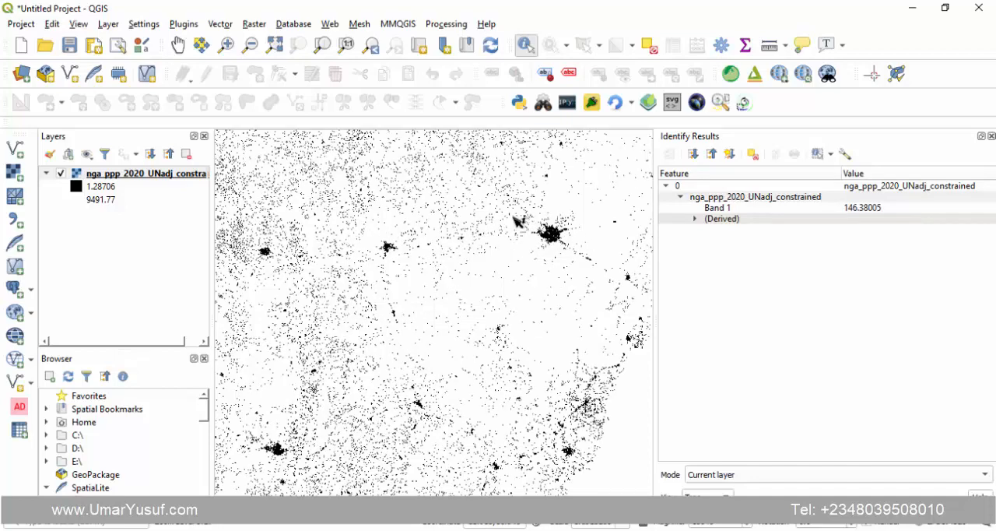
- Identify the population raster's cell value within the large dense cluster in northern Nigeria
scroll(495, 231, down, 2)
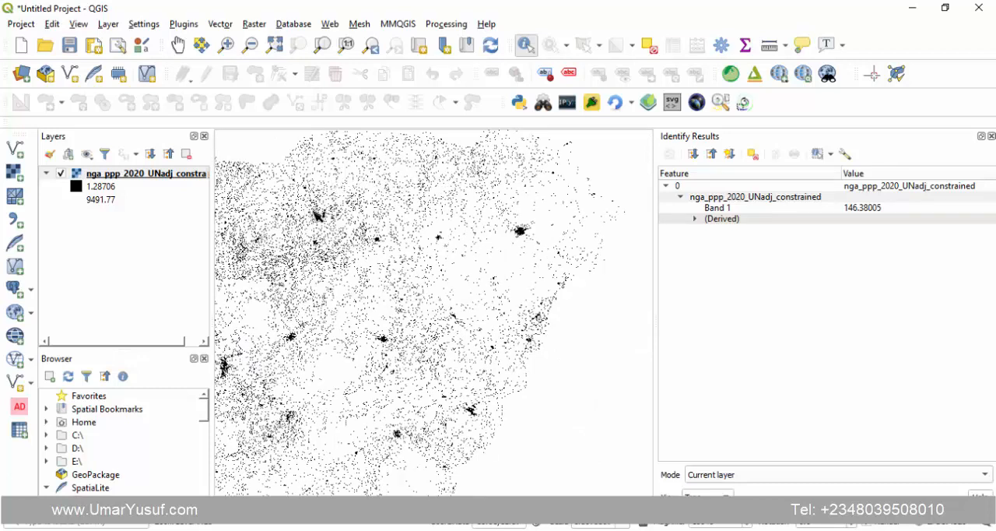
scroll(319, 249, down, 3)
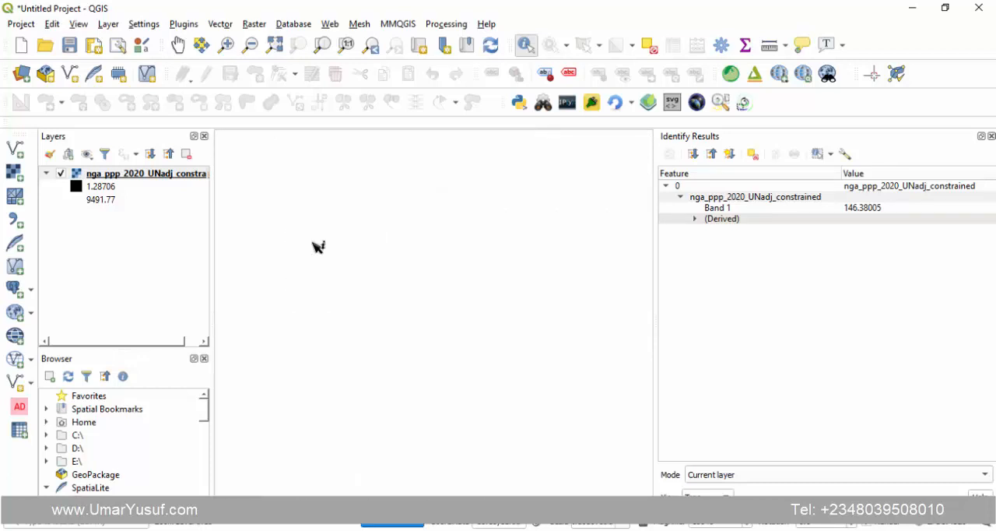
scroll(327, 225, up, 5)
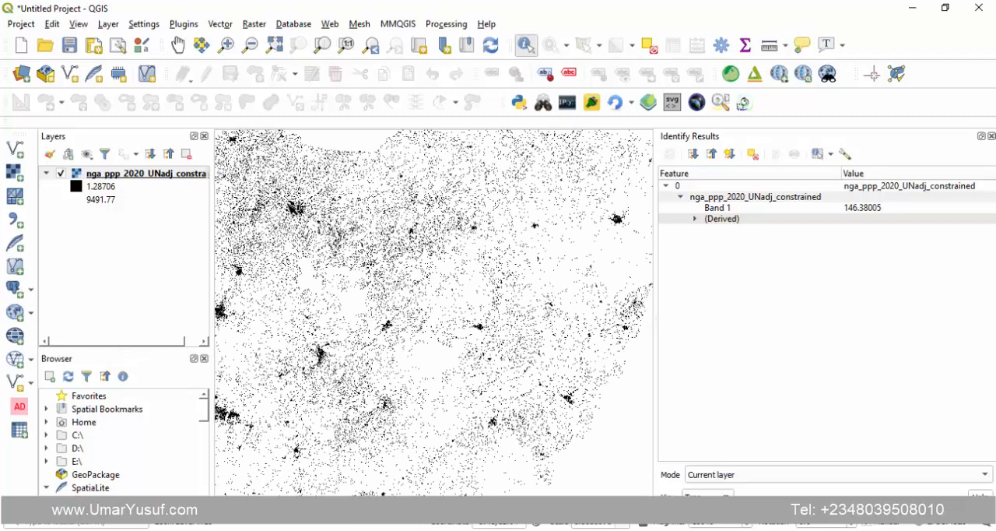
scroll(294, 207, up, 2)
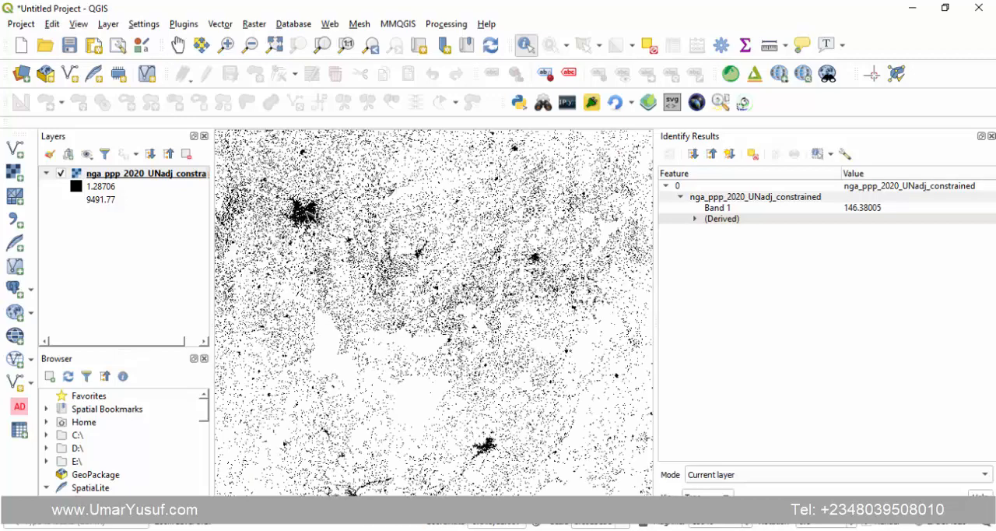
click(311, 220)
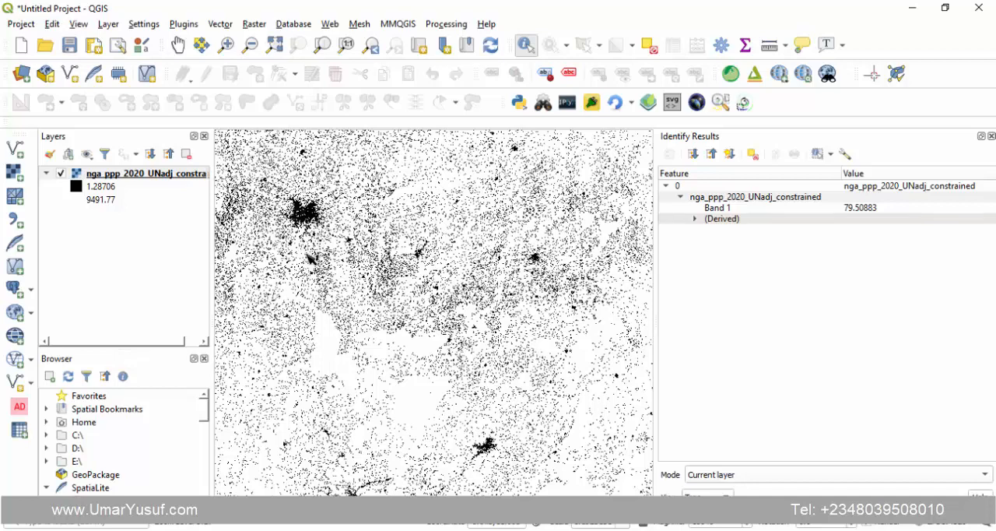
- Fit the map view to the full population raster layer and close the Identify Results
right_click(155, 173)
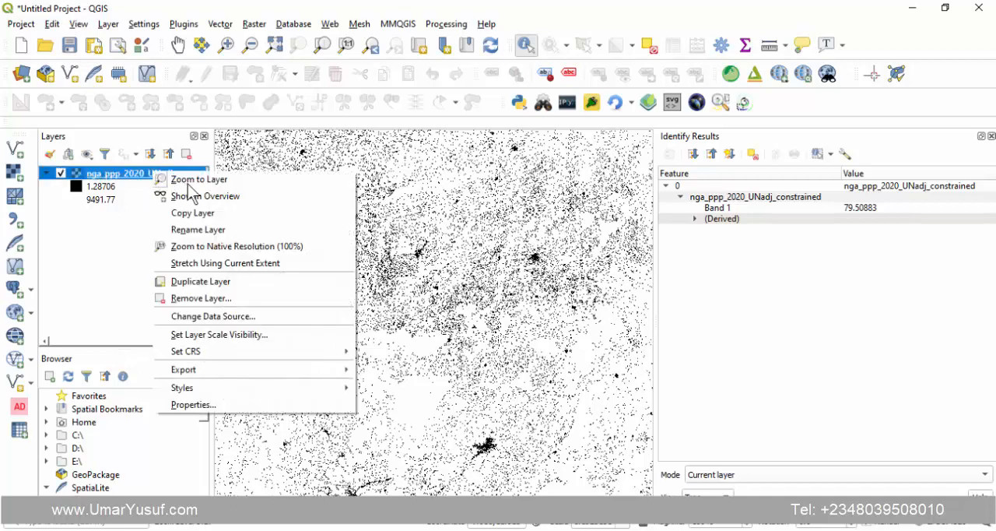
click(189, 182)
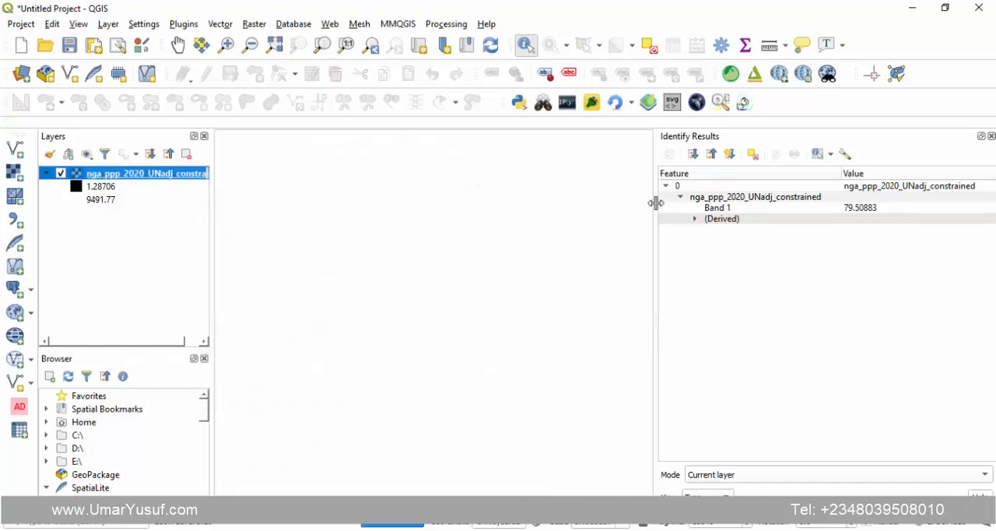
click(991, 137)
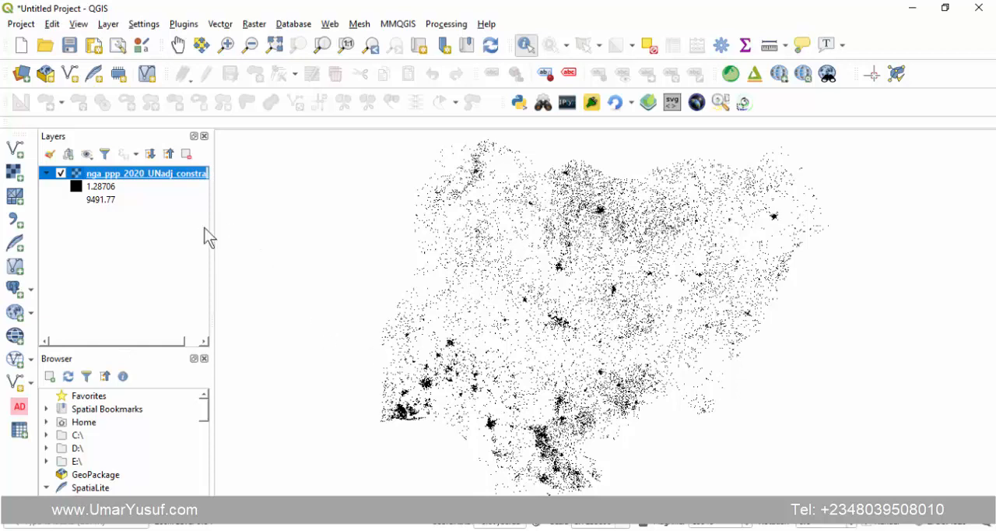
- Add the Nig_States shapefile from the SHP folder in NIG Pop as a vector layer
click(16, 150)
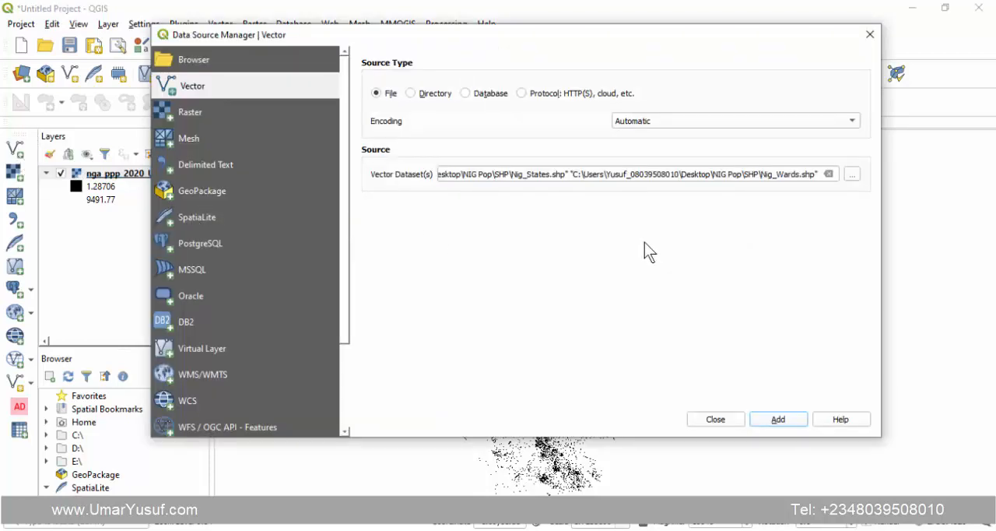
click(852, 175)
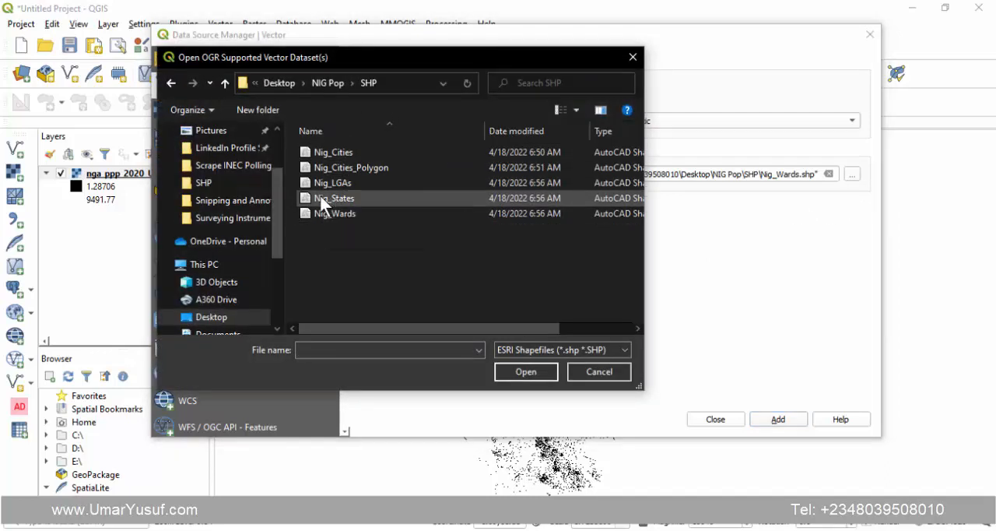
click(320, 199)
click(506, 372)
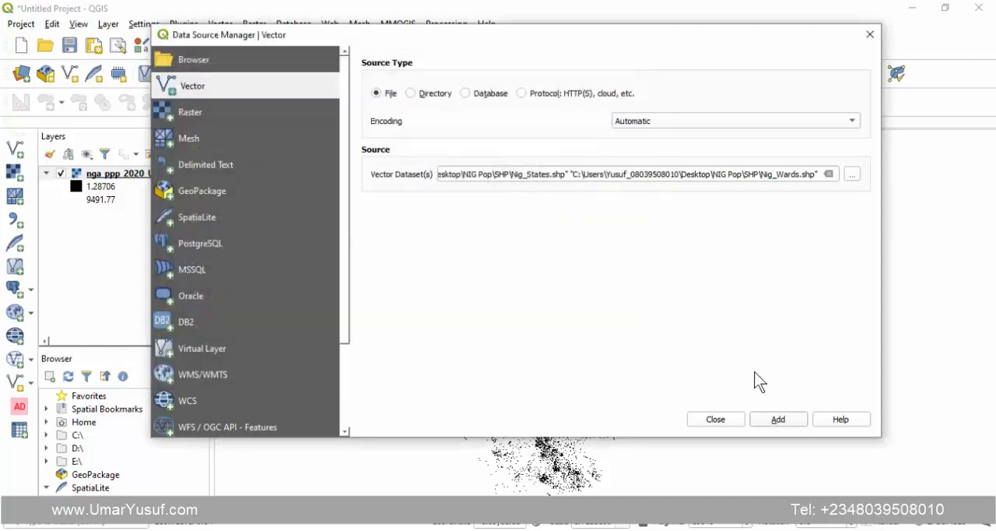
click(773, 420)
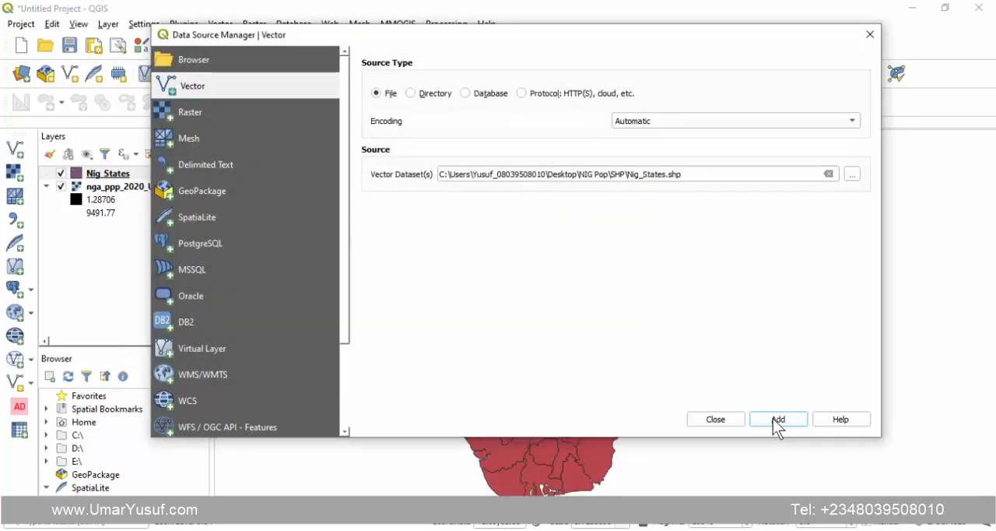
click(712, 420)
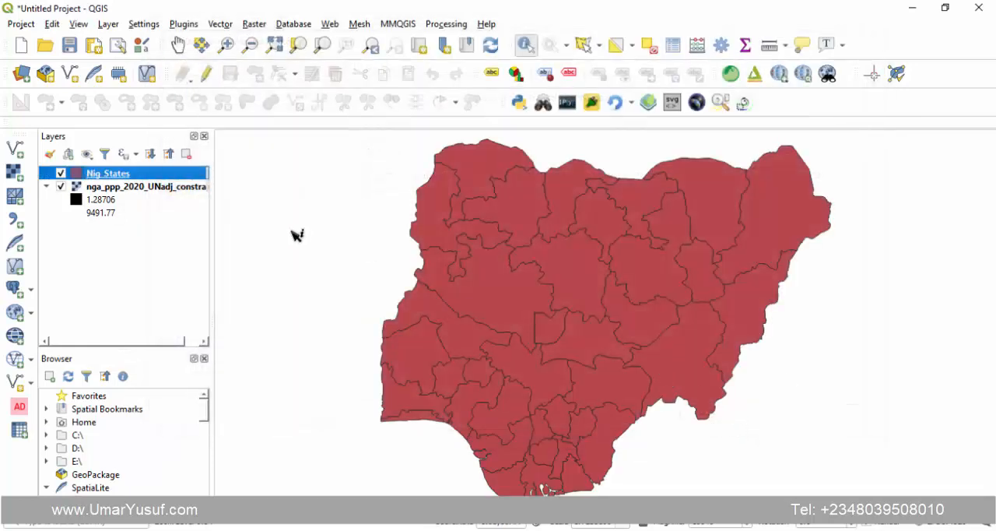
- Set the Nig_States layer's simple fill style to No Brush so only state outlines overlay the population raster
right_click(106, 178)
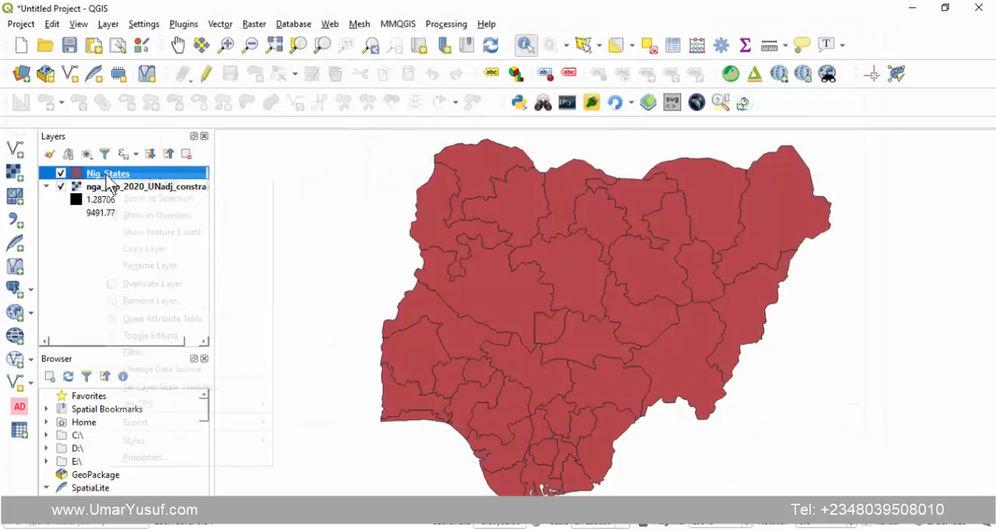
click(158, 457)
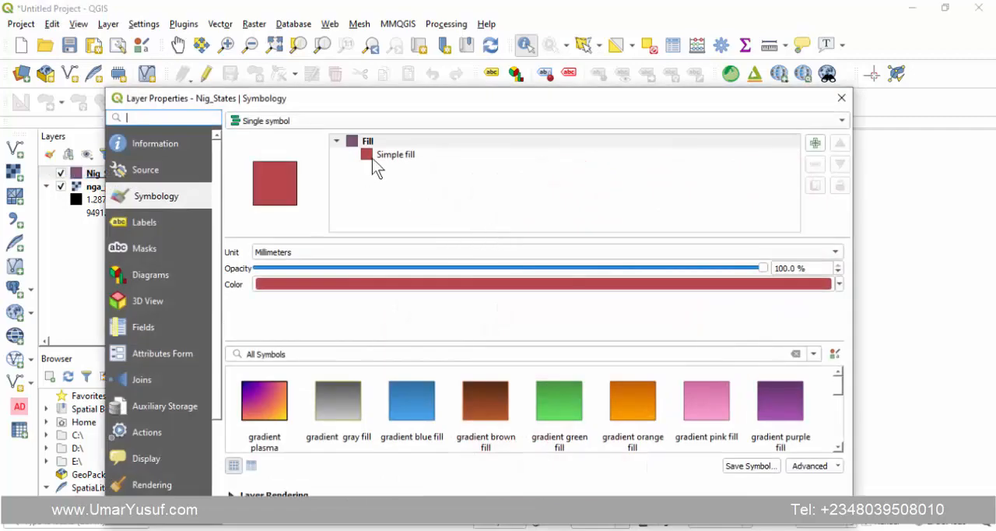
click(378, 155)
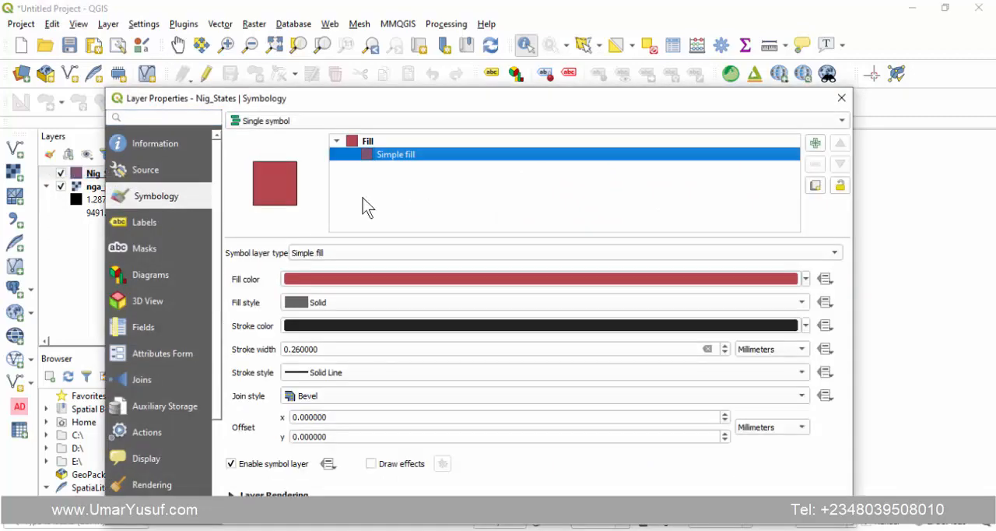
click(322, 302)
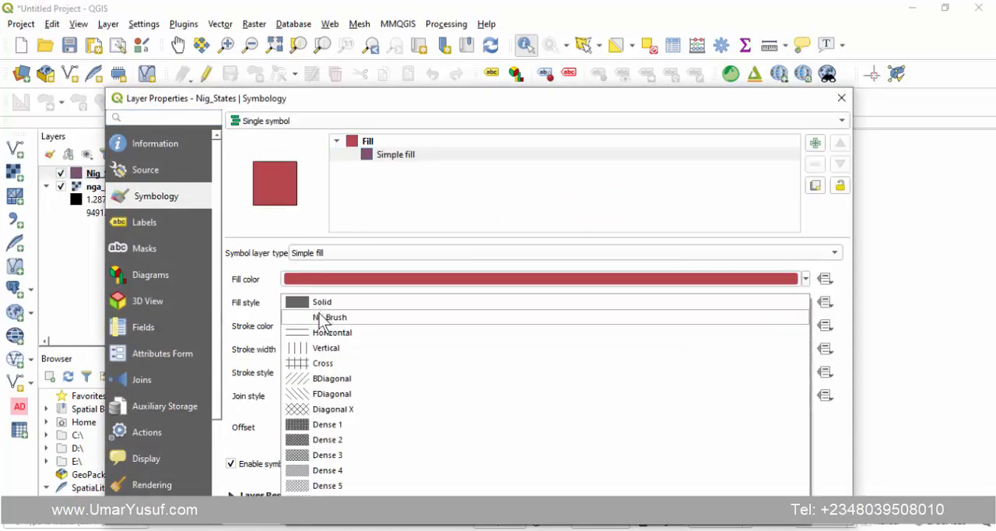
click(323, 315)
click(627, 526)
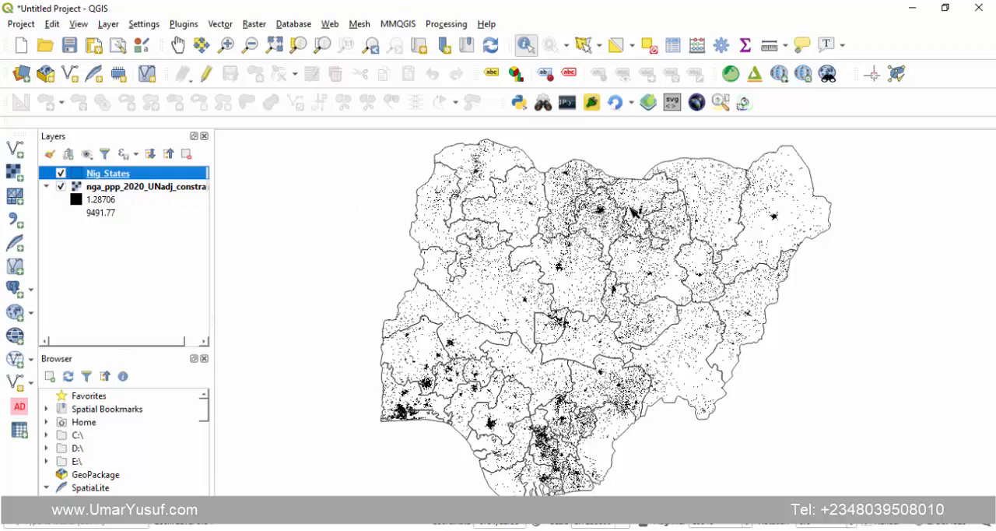
scroll(635, 212, up, 1)
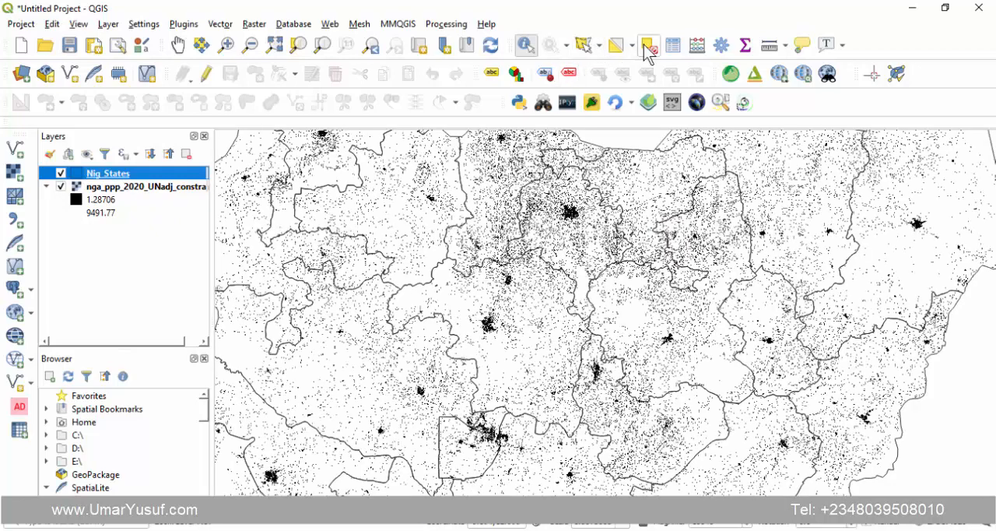
- Select three different state polygons of Nig_States one after another, ending with the far northeastern state, and fit the view to the layer
click(585, 45)
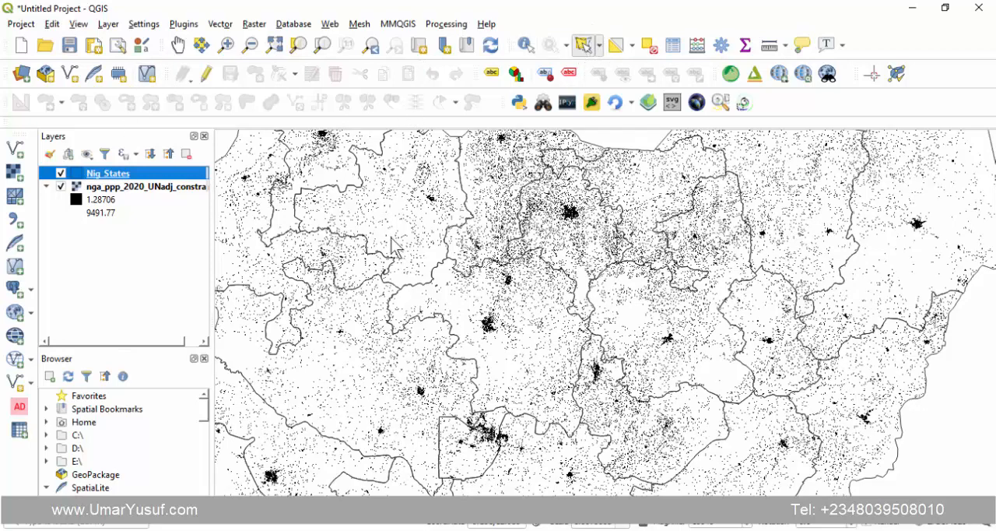
click(502, 341)
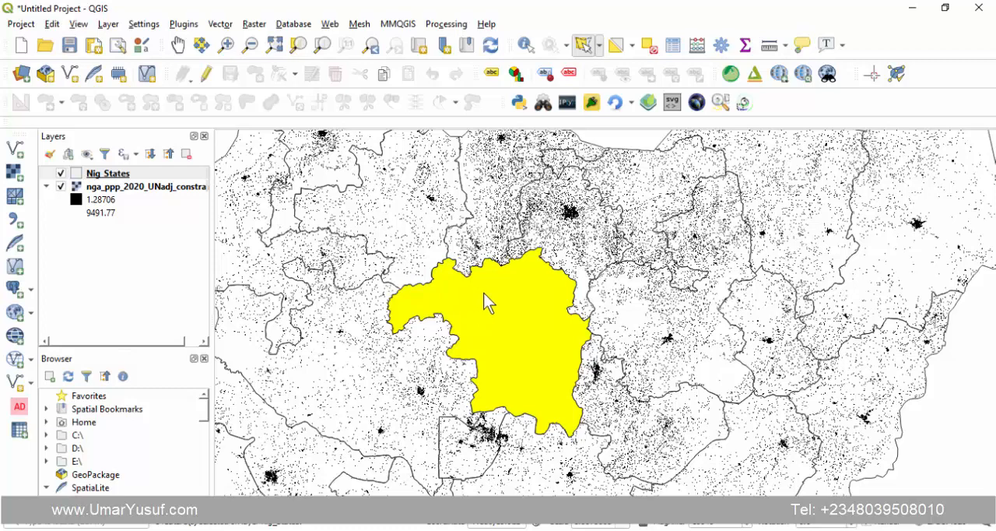
scroll(541, 300, down, 1)
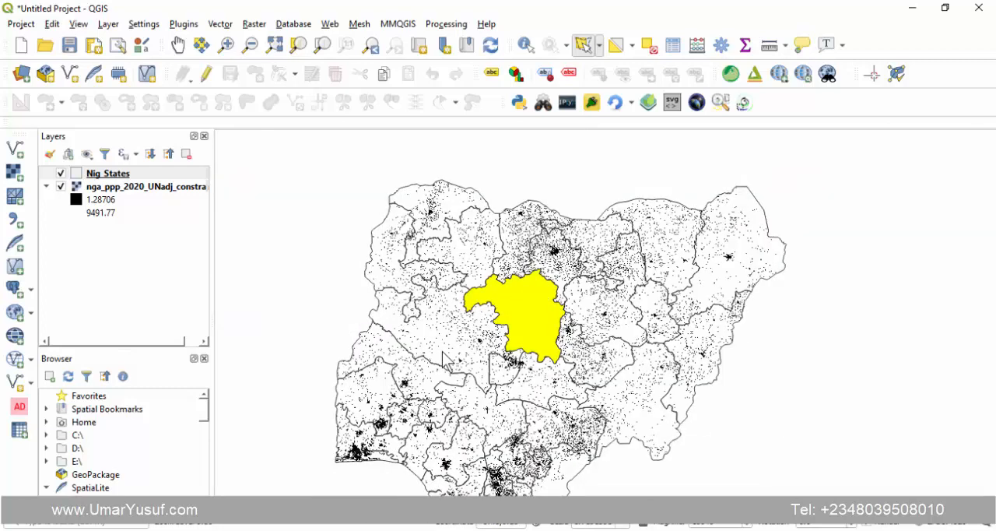
click(374, 394)
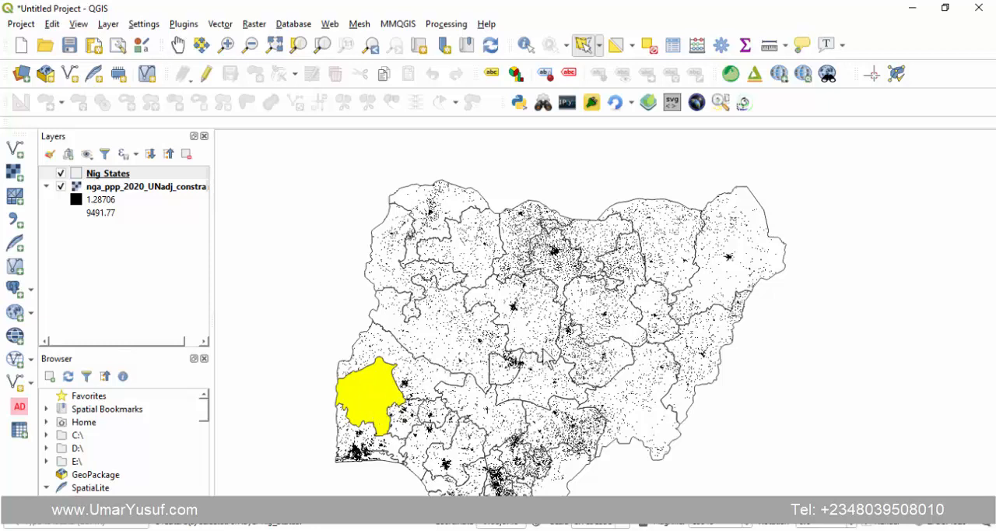
click(743, 280)
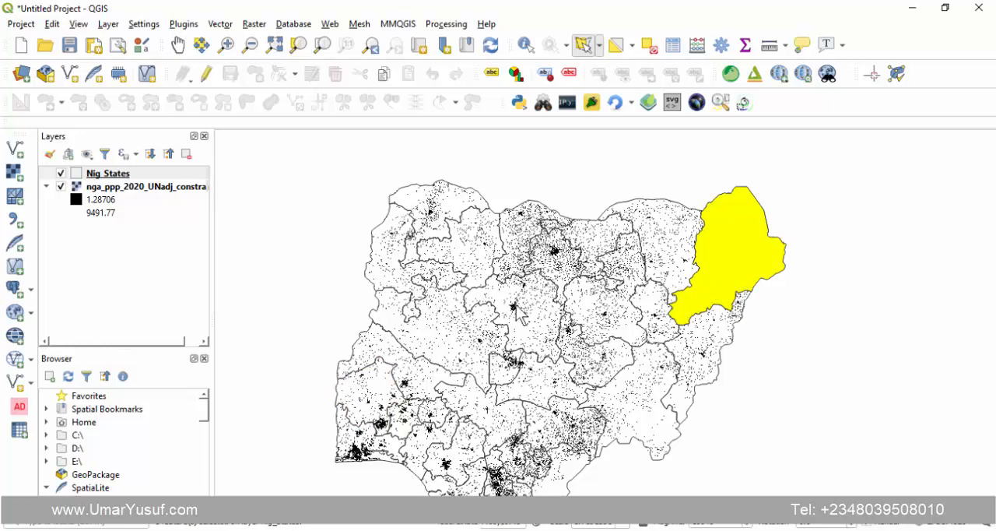
right_click(109, 181)
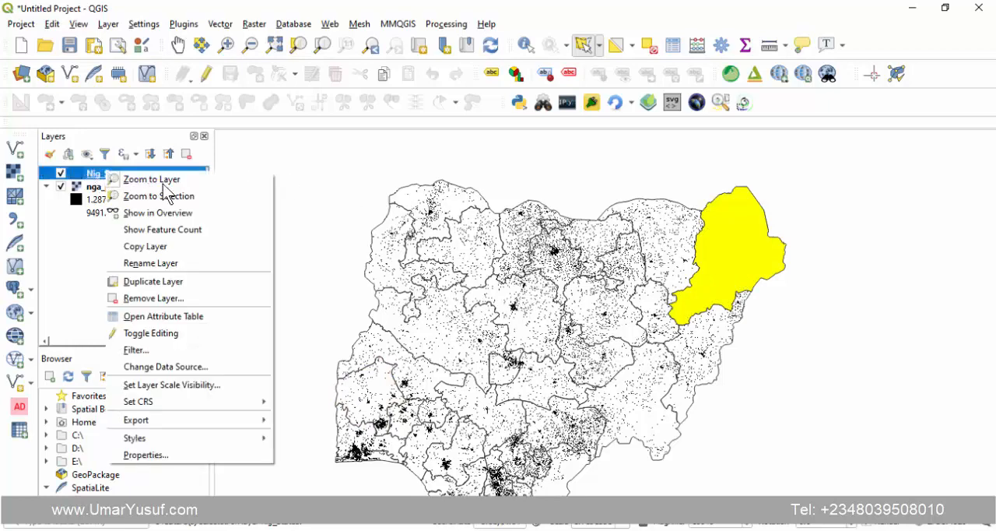
click(171, 182)
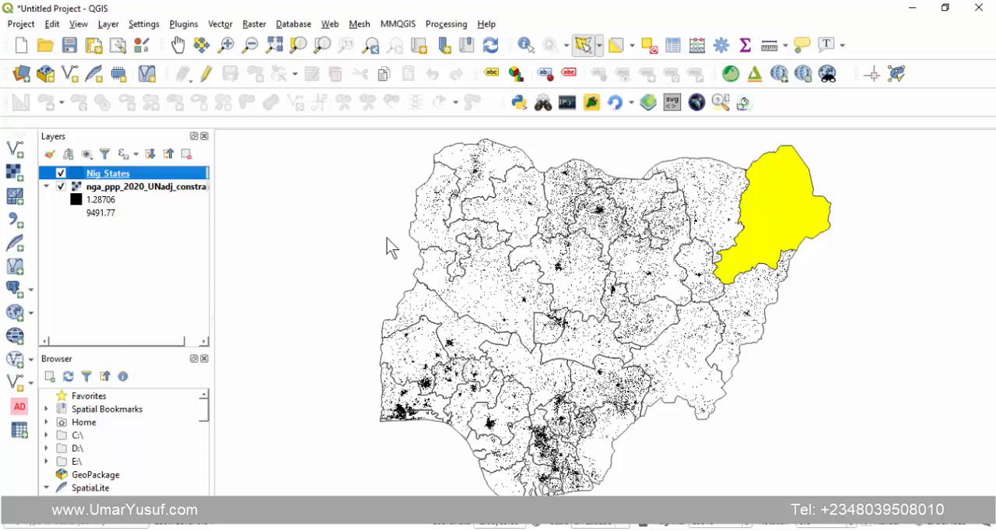
- Open the Zonal statistics tool from the raster analysis group of the processing algorithms
click(450, 24)
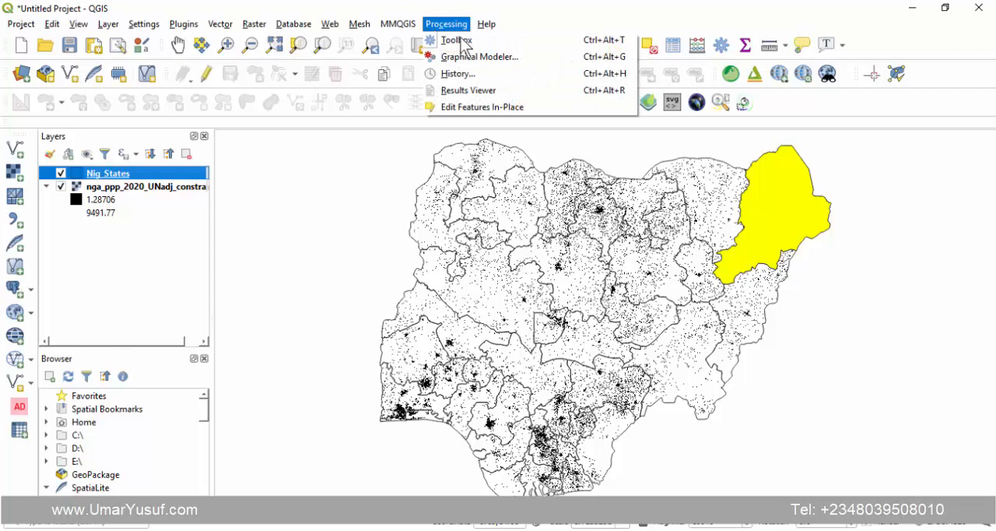
click(462, 43)
scroll(740, 303, up, 4)
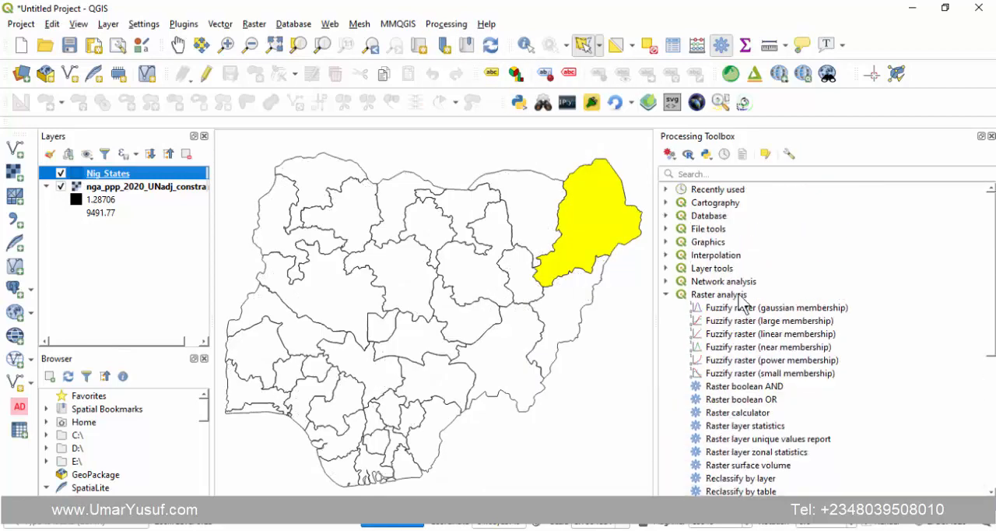
click(667, 294)
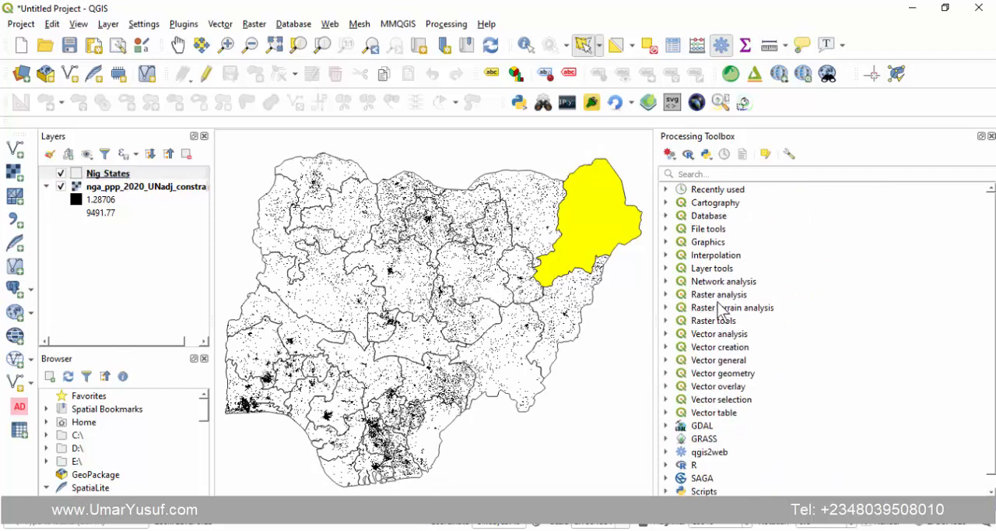
click(666, 294)
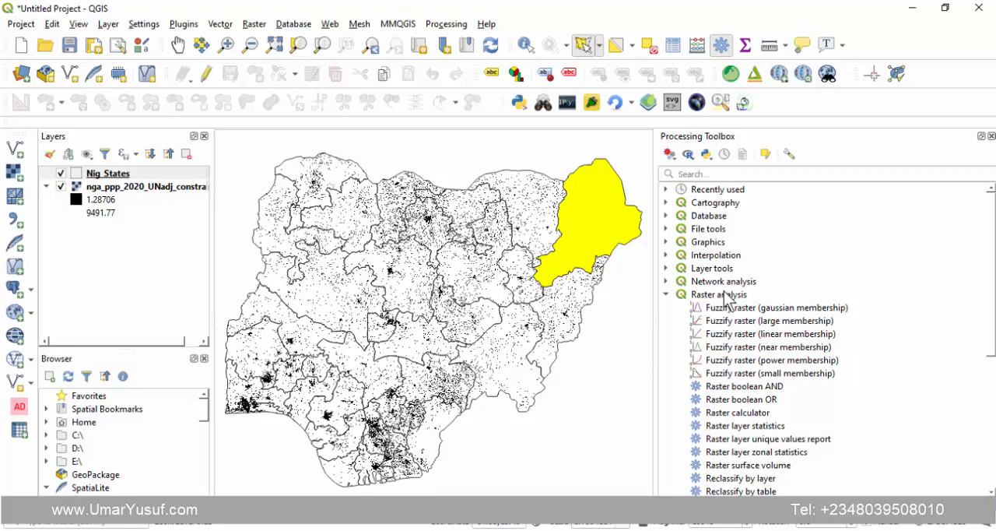
scroll(725, 298, down, 6)
click(724, 295)
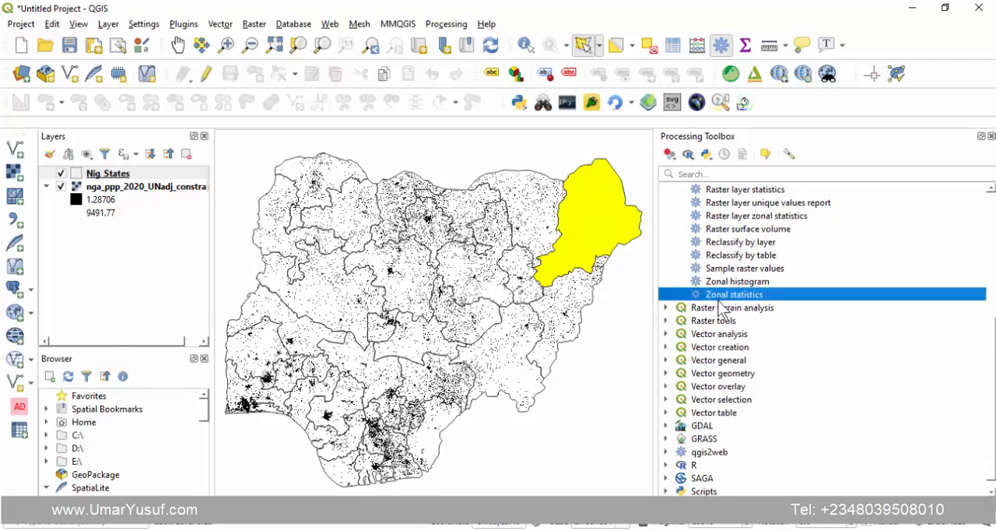
double_click(741, 296)
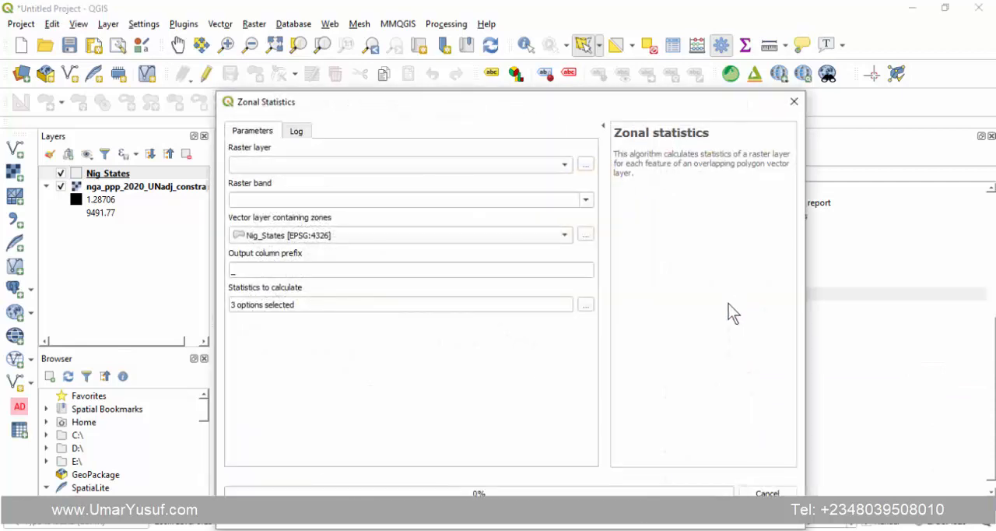
drag(605, 99, 582, 47)
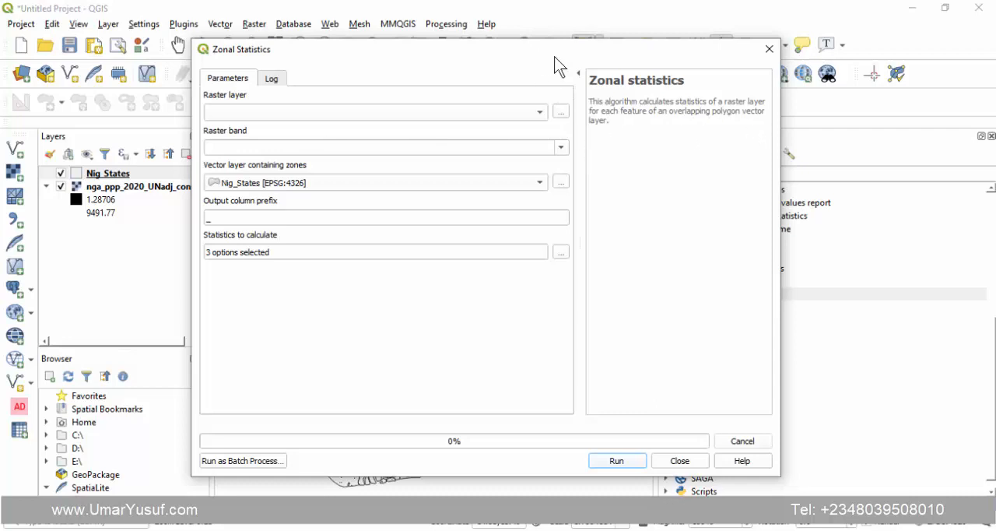
drag(534, 51, 633, 61)
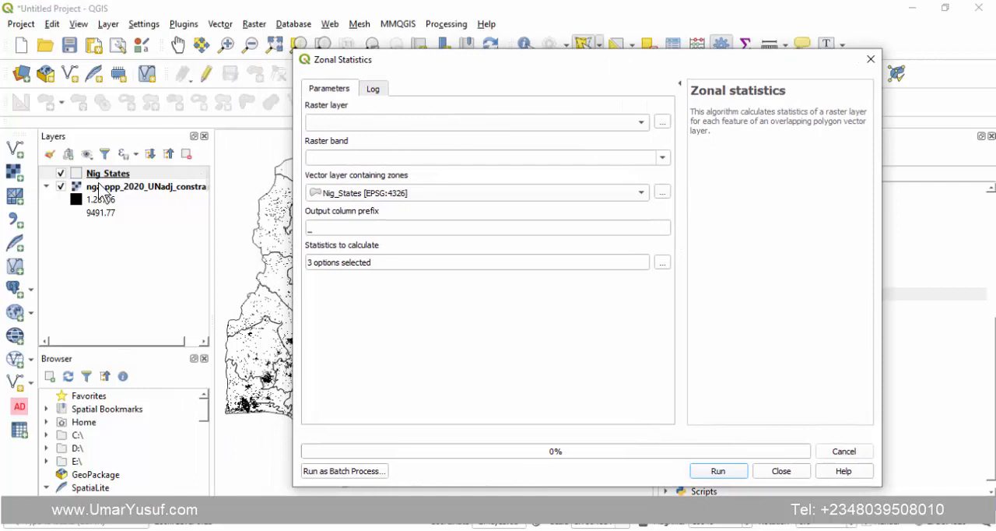
- Set nga_ppp_2020_UNadj_constrained with Band 1 (Gray) as the zonal statistics raster, keeping Nig_States as the zone layer
click(617, 126)
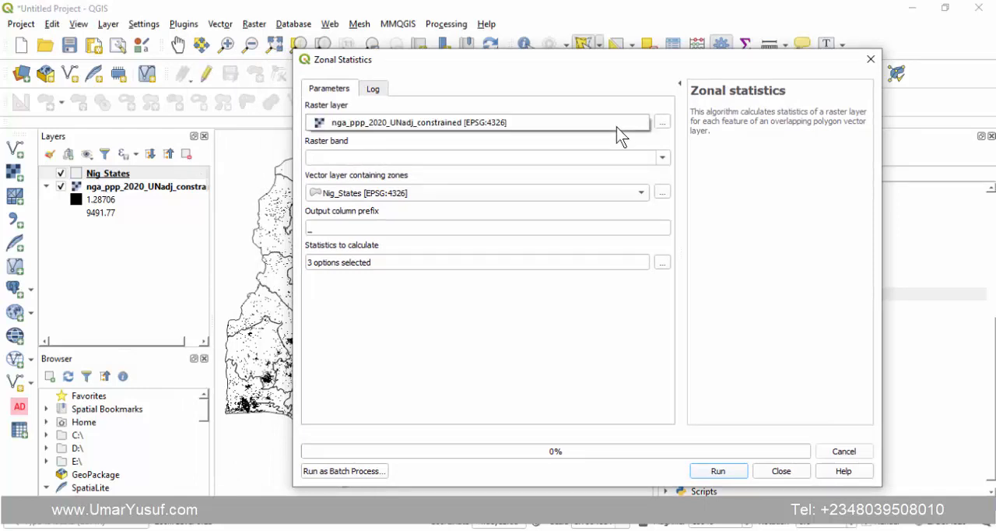
click(502, 122)
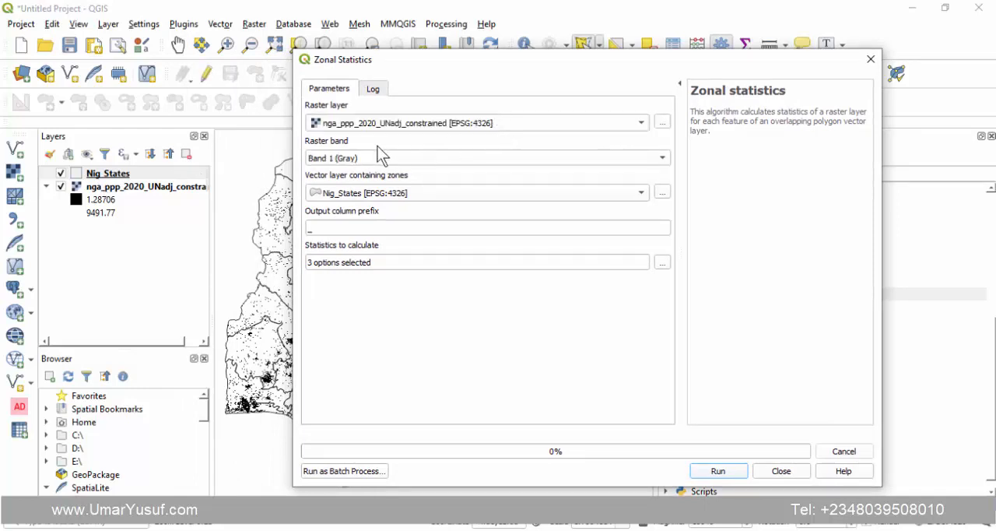
click(362, 157)
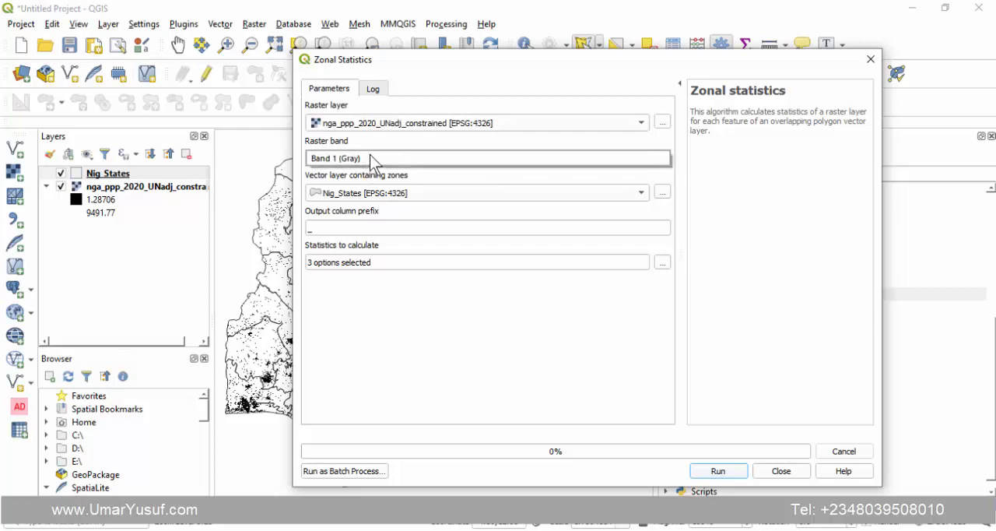
click(392, 141)
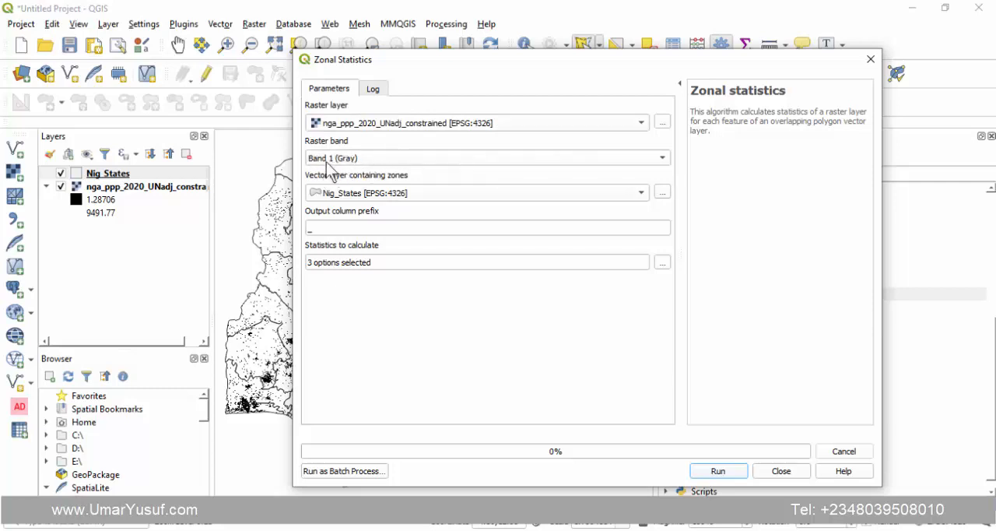
click(399, 191)
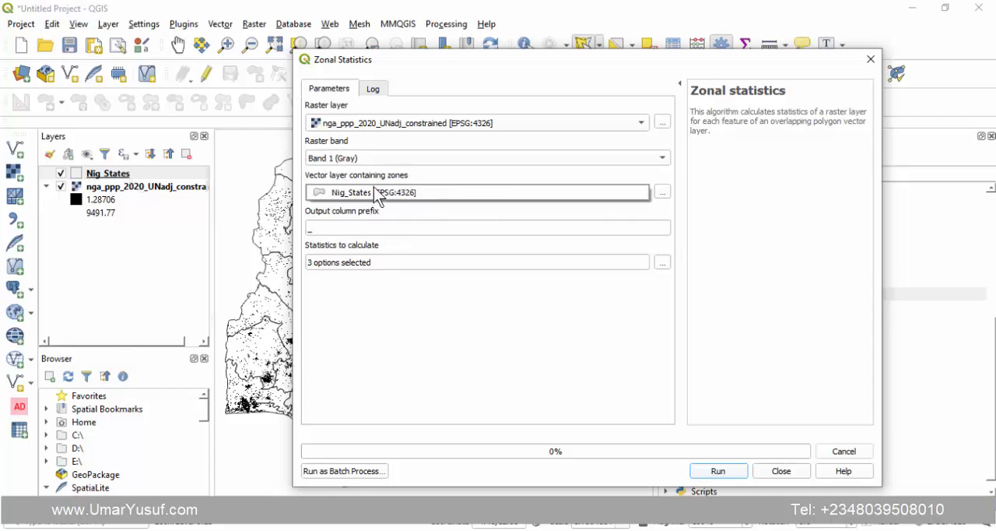
click(427, 173)
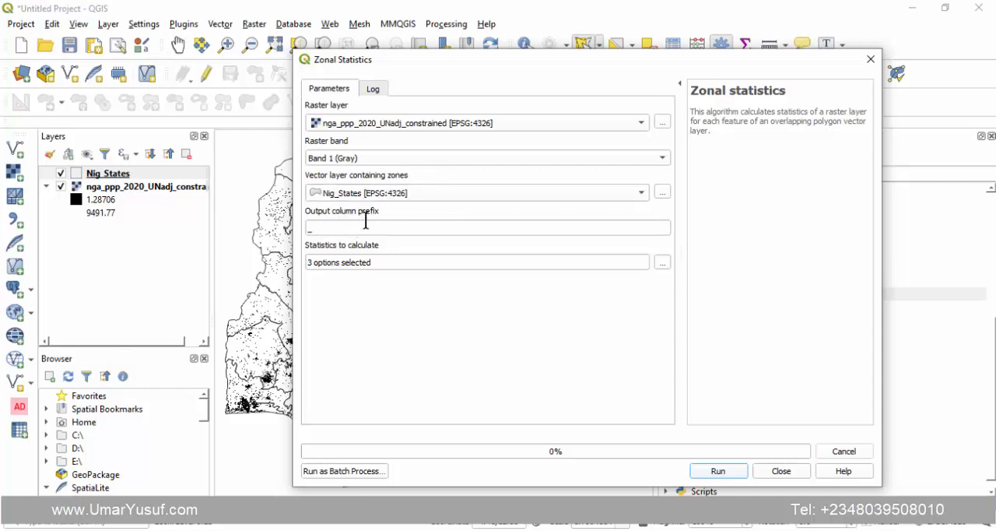
- Set the output column prefix to Pop_ and choose Sum as the only statistic to calculate
click(327, 228)
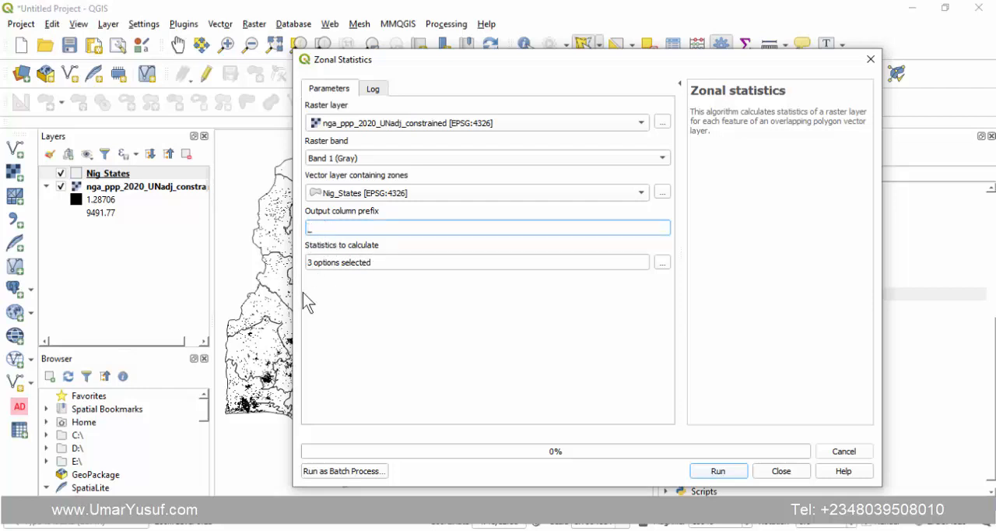
text(Pop)
click(661, 262)
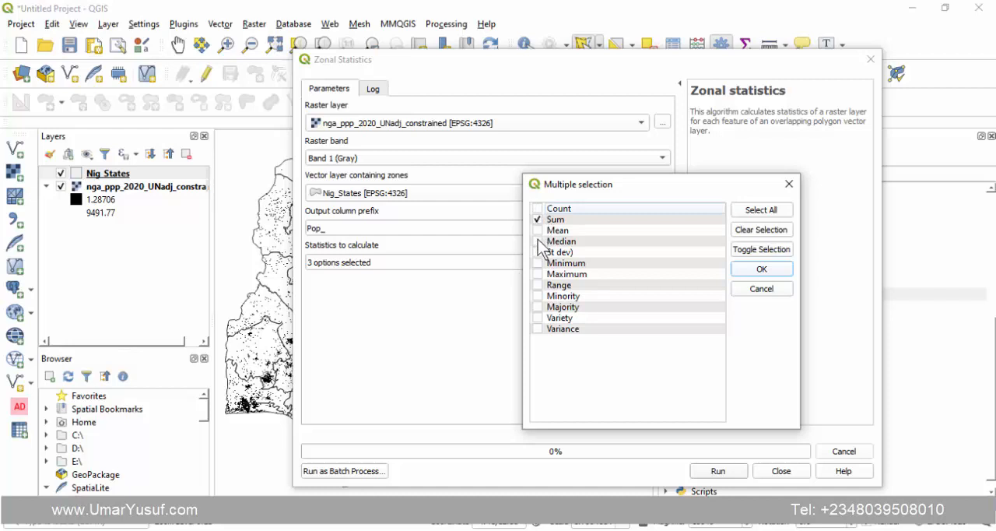
click(537, 263)
click(559, 220)
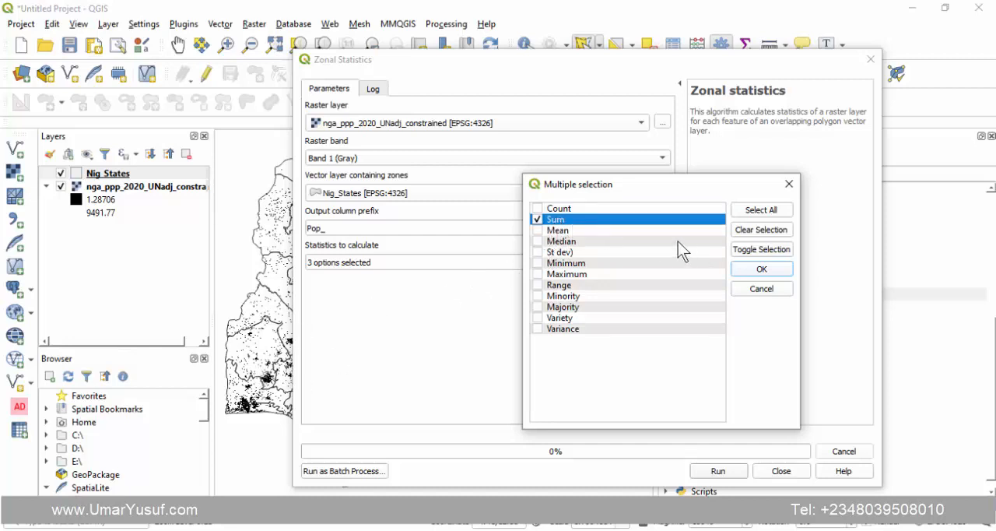
click(749, 270)
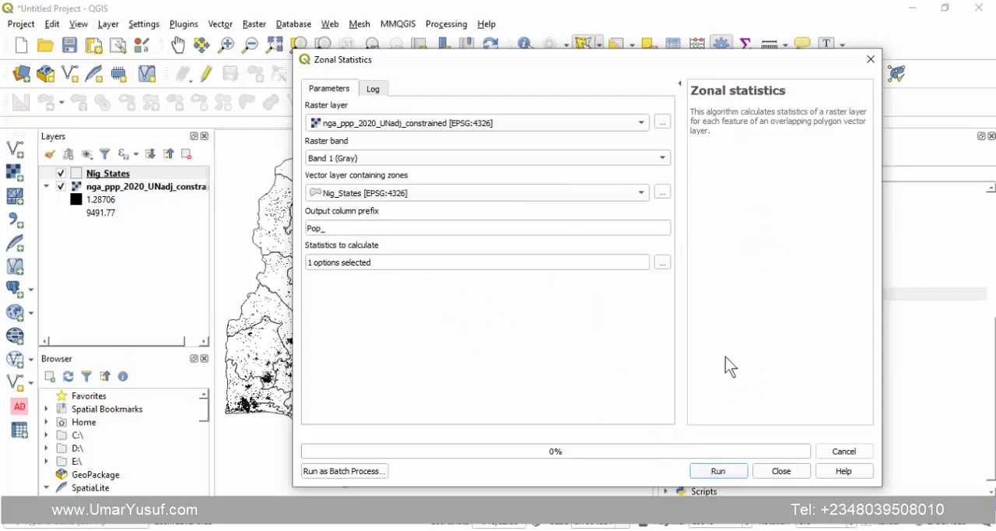
- Run the zonal statistics calculation, dismiss the completion notification and close the tool's dialog
click(717, 473)
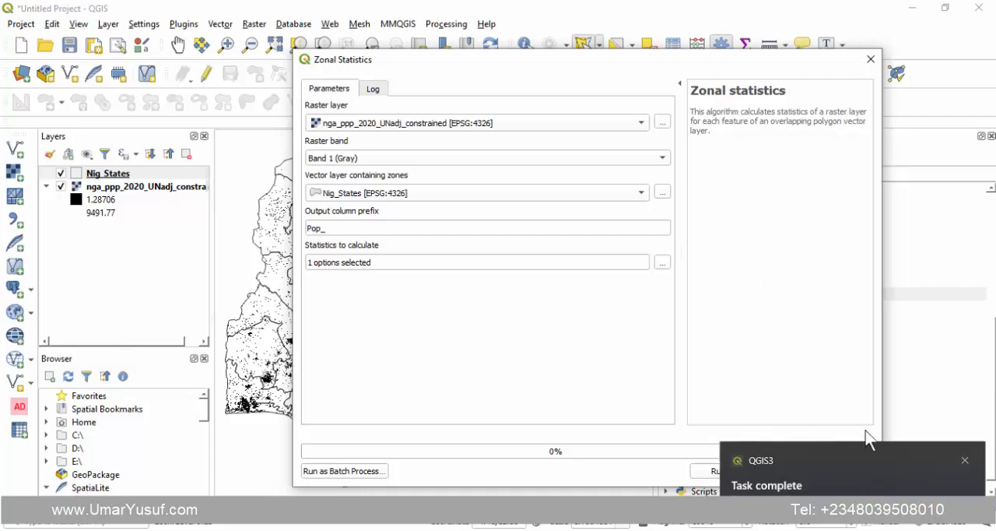
click(965, 460)
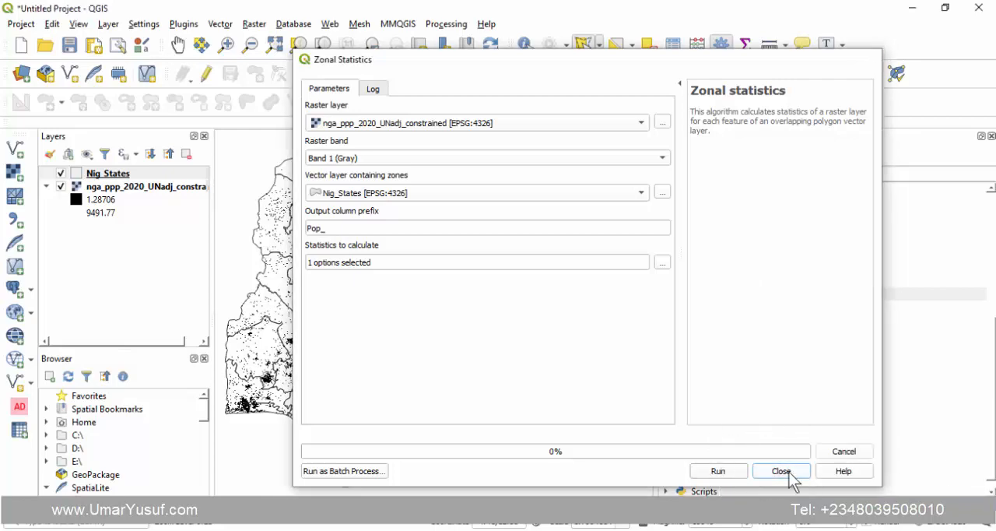
click(789, 472)
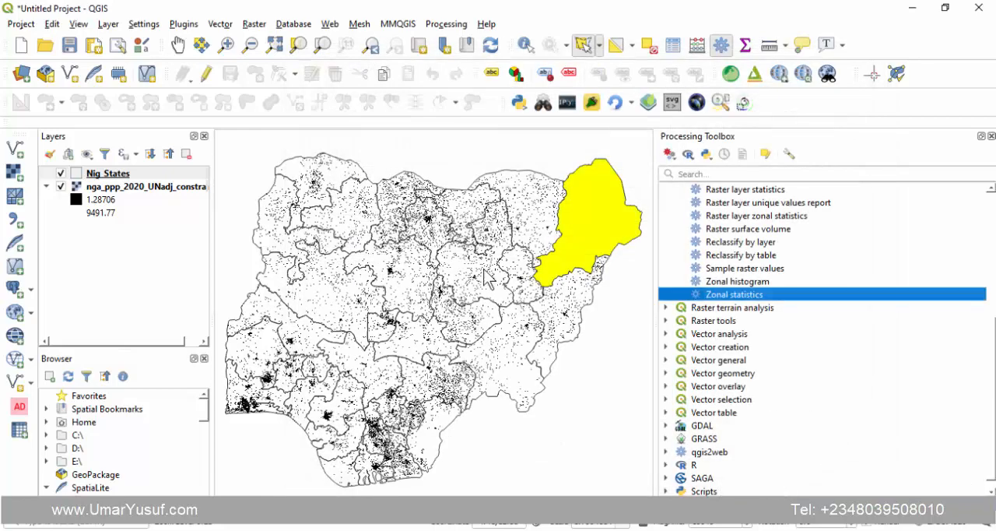
- Open the Nig_States attribute table to review the Pop_sum values and clear the feature selection
click(115, 174)
right_click(127, 172)
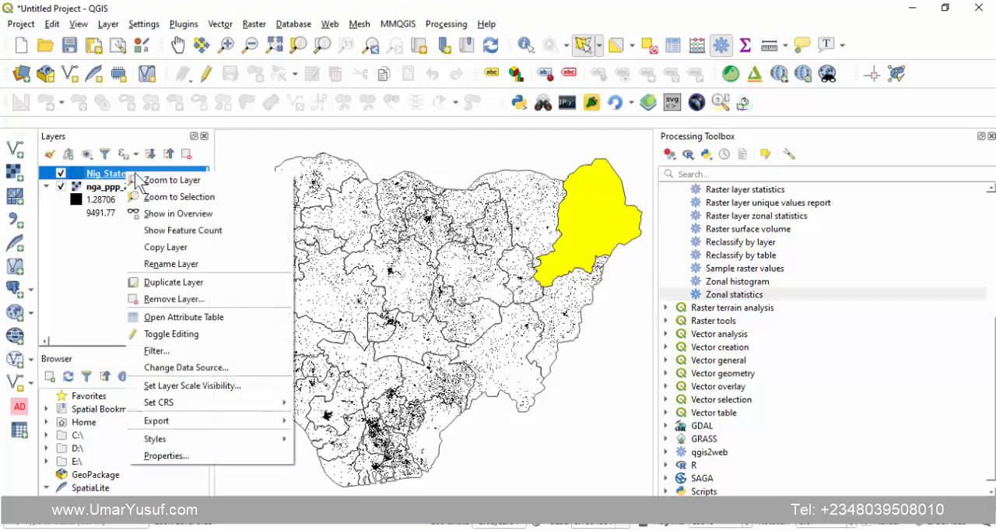
click(205, 315)
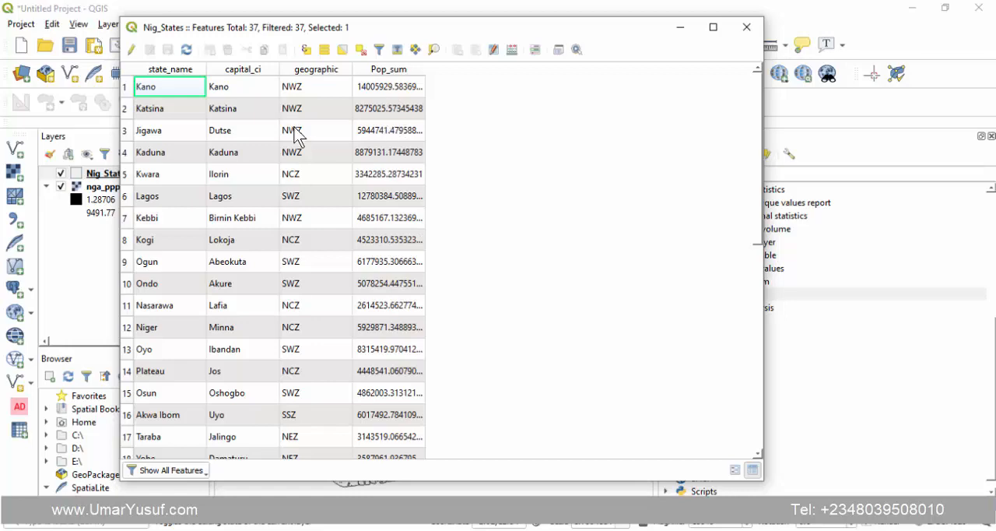
scroll(326, 169, down, 7)
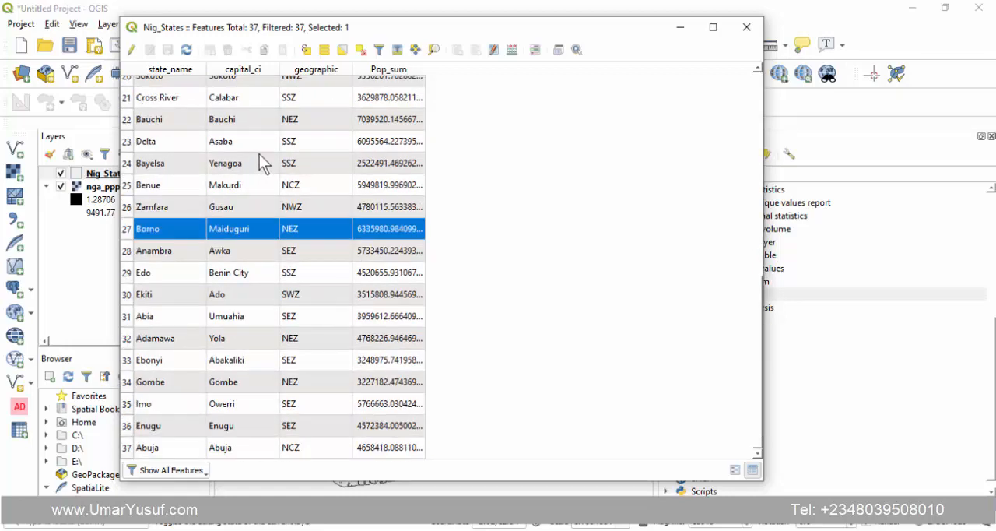
scroll(262, 163, up, 7)
click(360, 50)
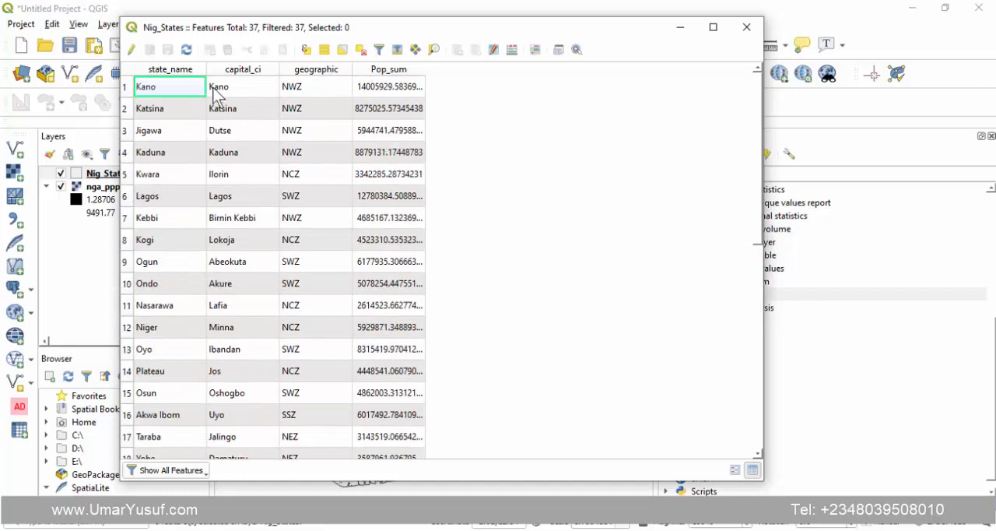
- Sort the attribute table by state_name in ascending order and widen the Pop_sum column to fit its full values
click(160, 70)
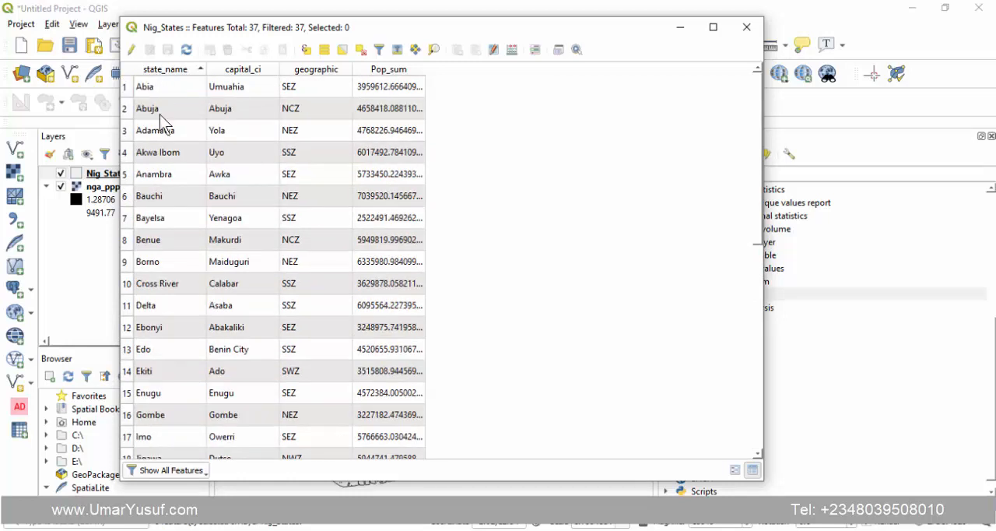
click(158, 86)
click(383, 87)
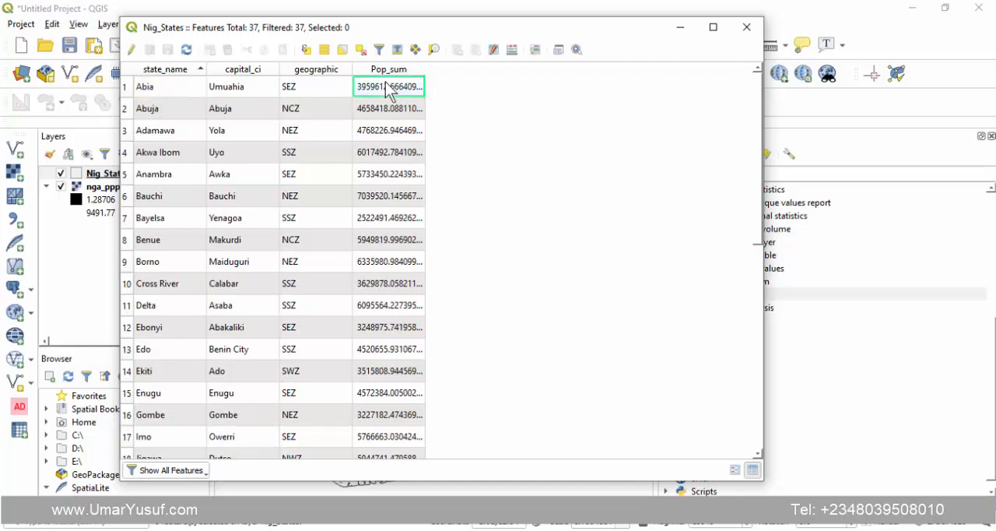
double_click(425, 69)
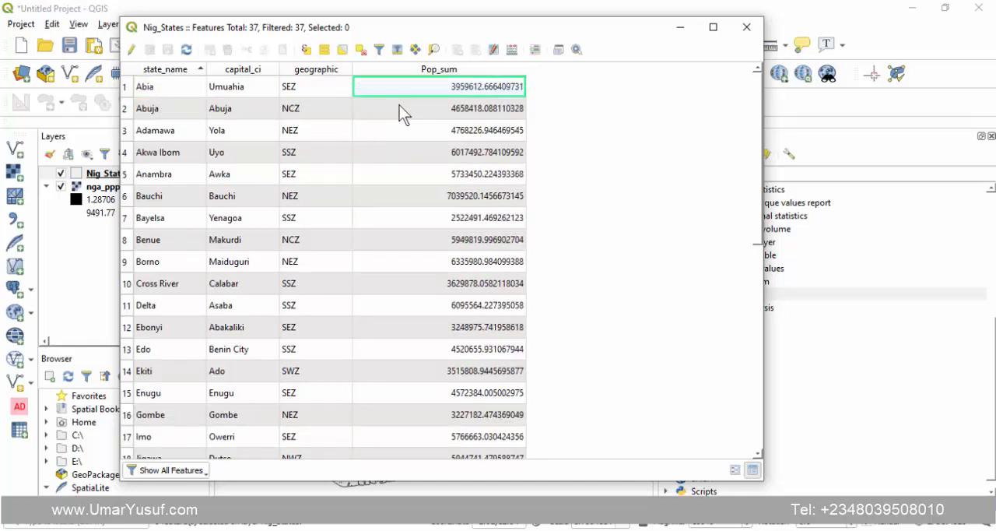
- Review the state rows from Abuja to Zamfara and narrow the Pop_sum column to fit its values
click(128, 110)
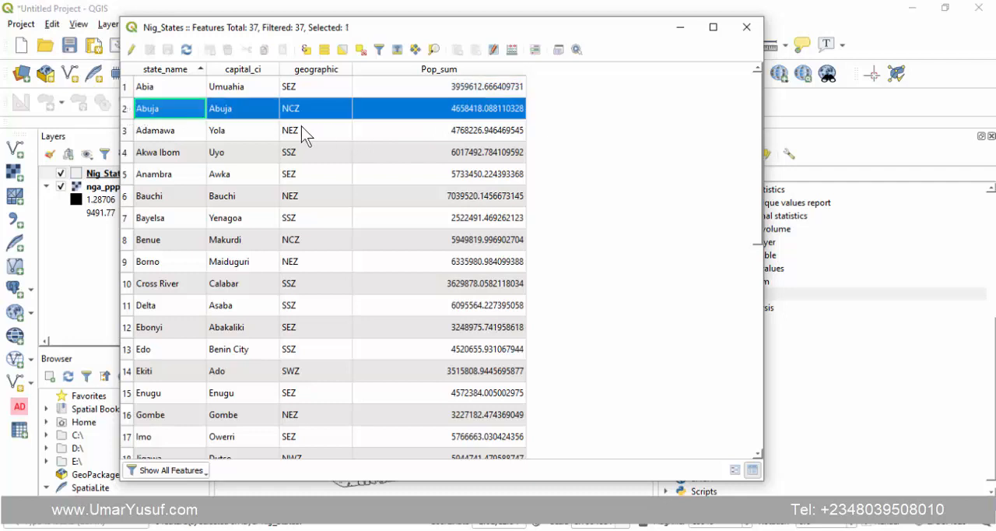
scroll(196, 238, down, 6)
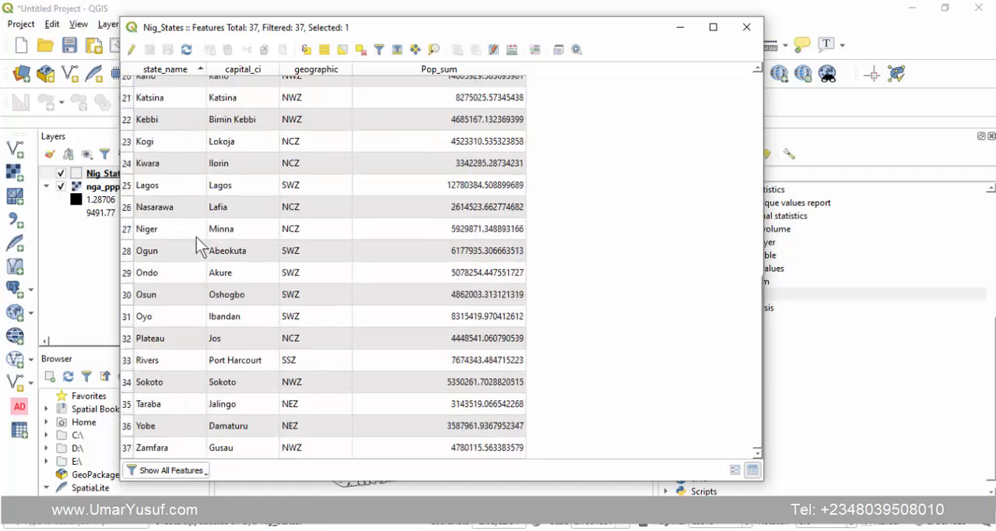
click(127, 448)
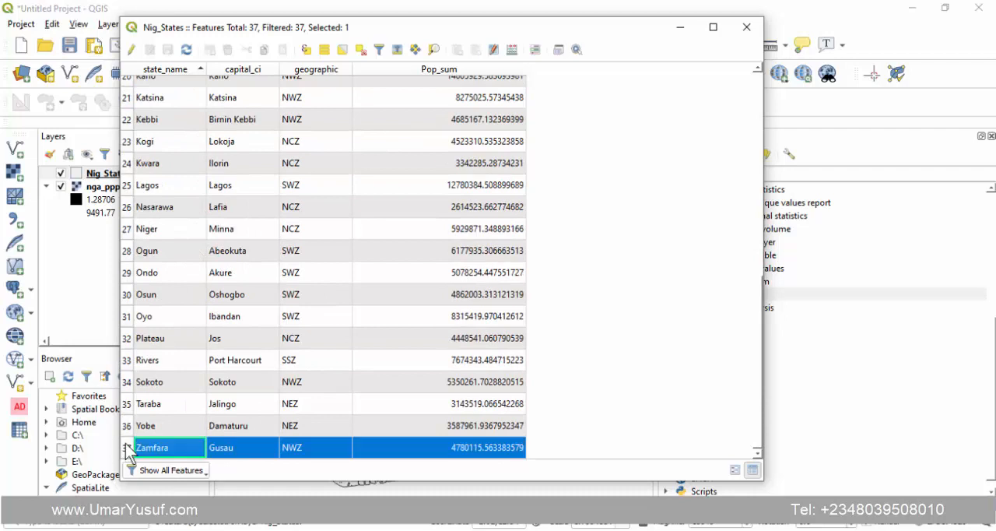
scroll(200, 377, up, 6)
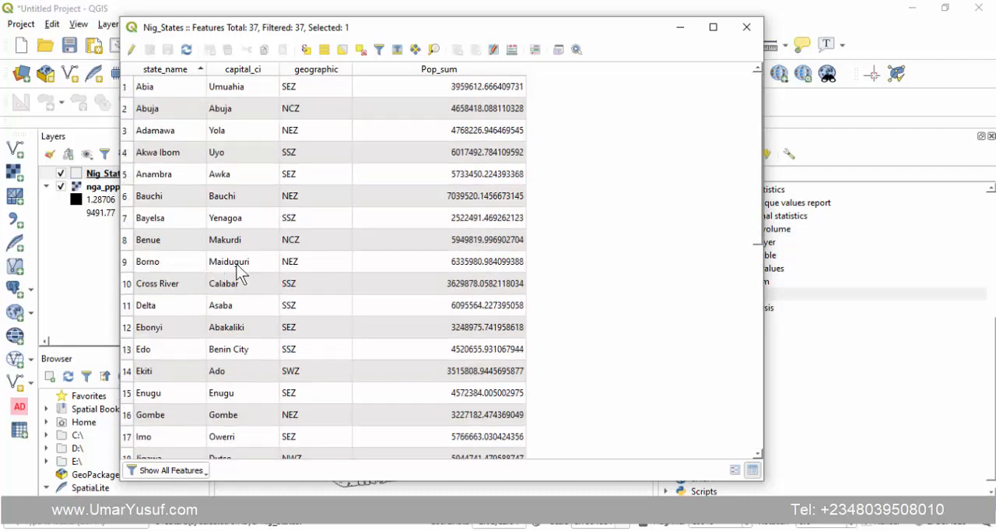
click(471, 88)
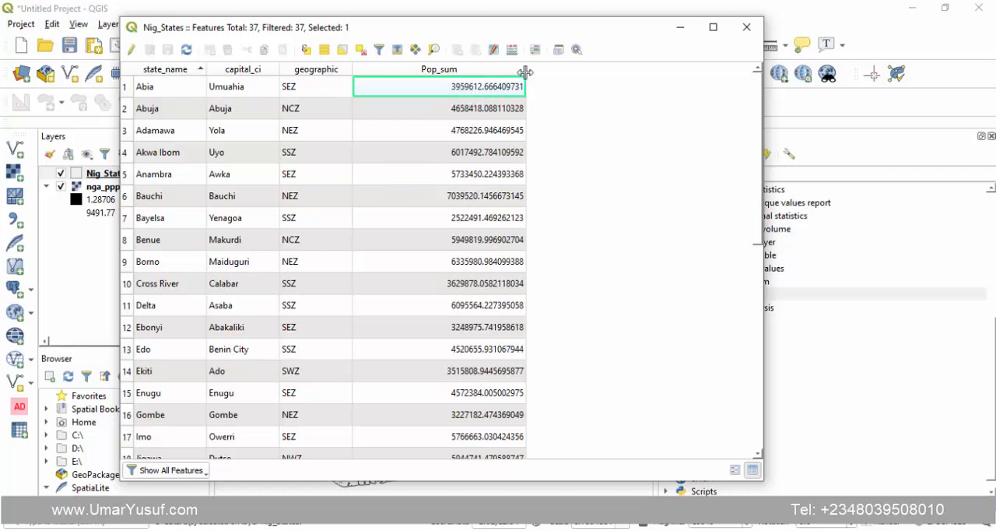
drag(526, 72, 468, 69)
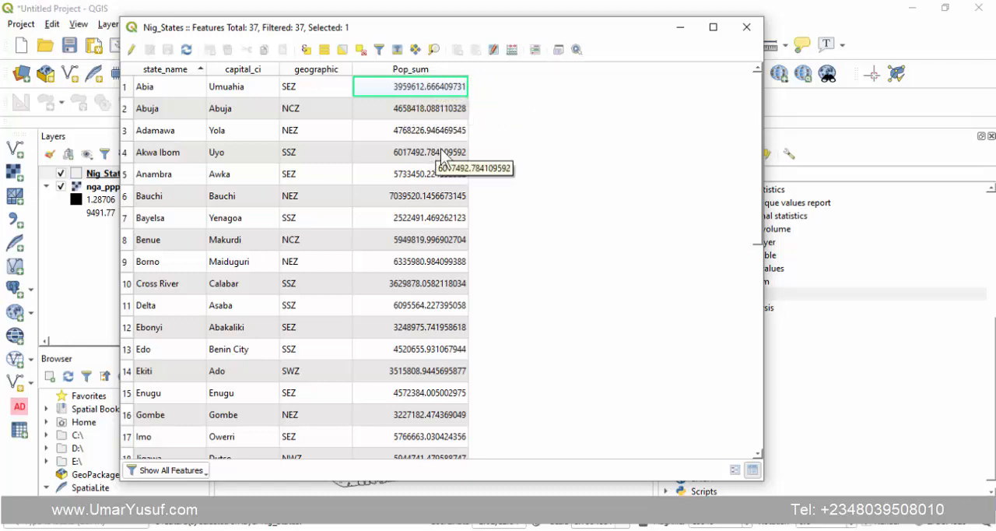
- Open the Field Calculator, apply it to all features instead of only the selected one, and name the new field Pop_2020
click(511, 54)
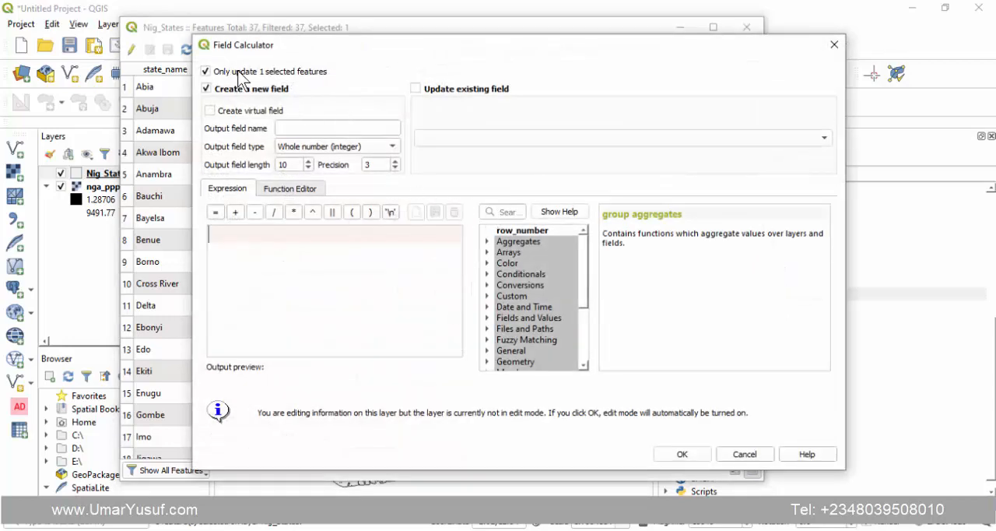
click(265, 71)
click(290, 129)
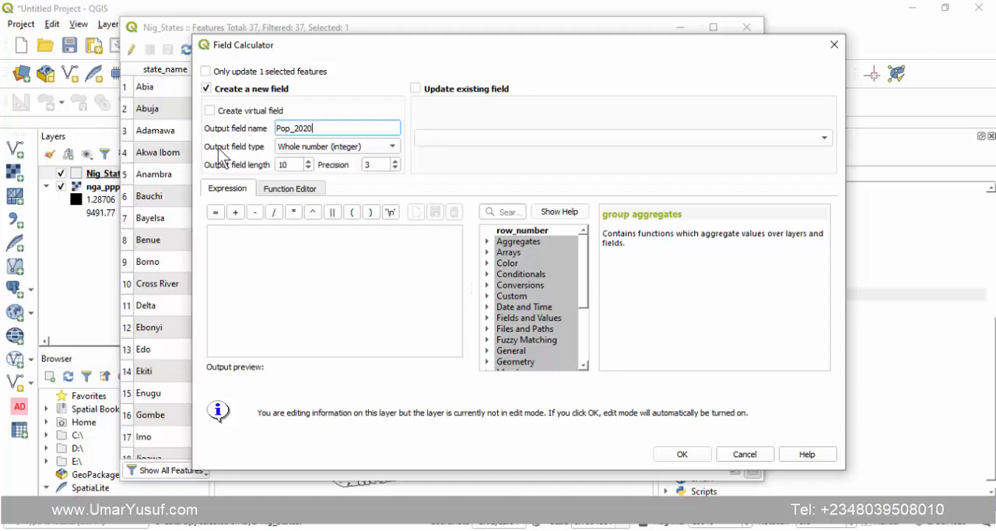
- Set the new field's output type to Whole number (integer 64 bit) after comparing the available types
click(315, 148)
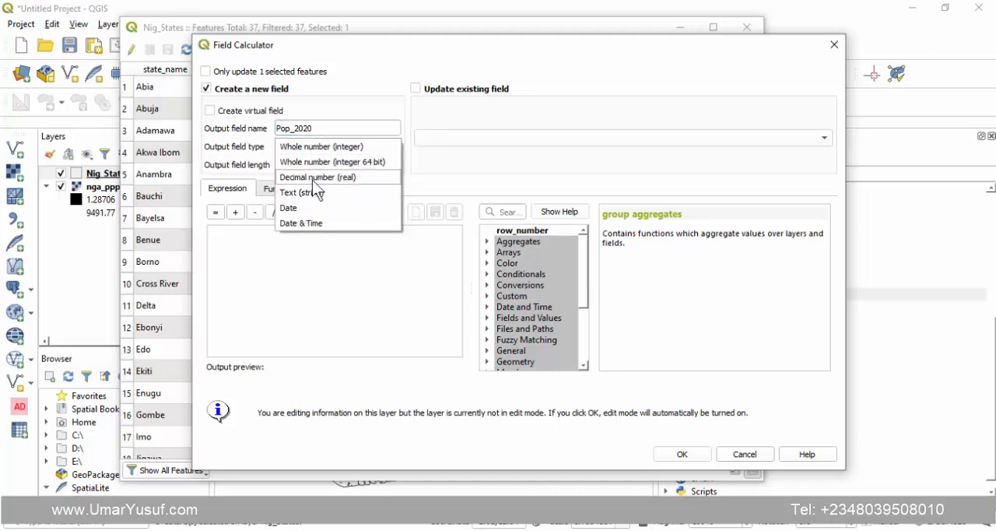
click(359, 159)
click(344, 146)
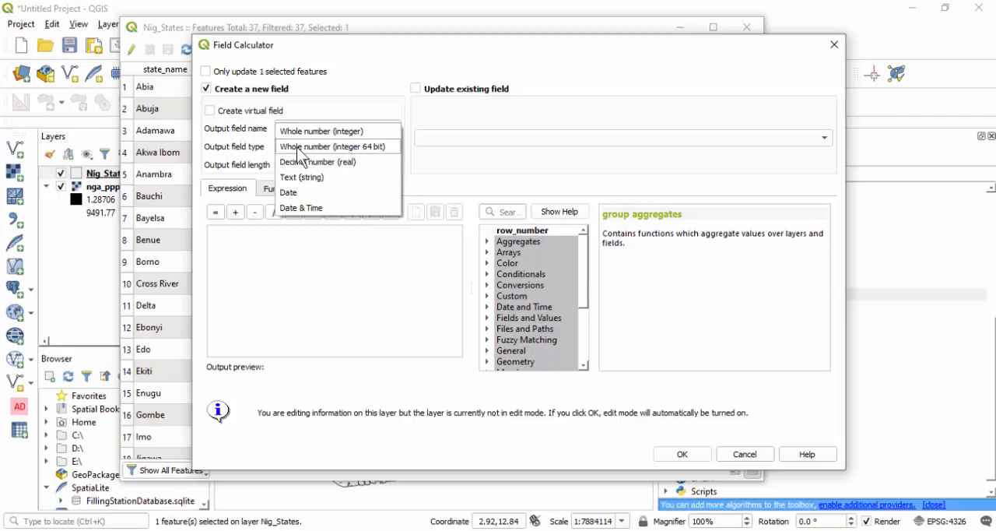
click(347, 146)
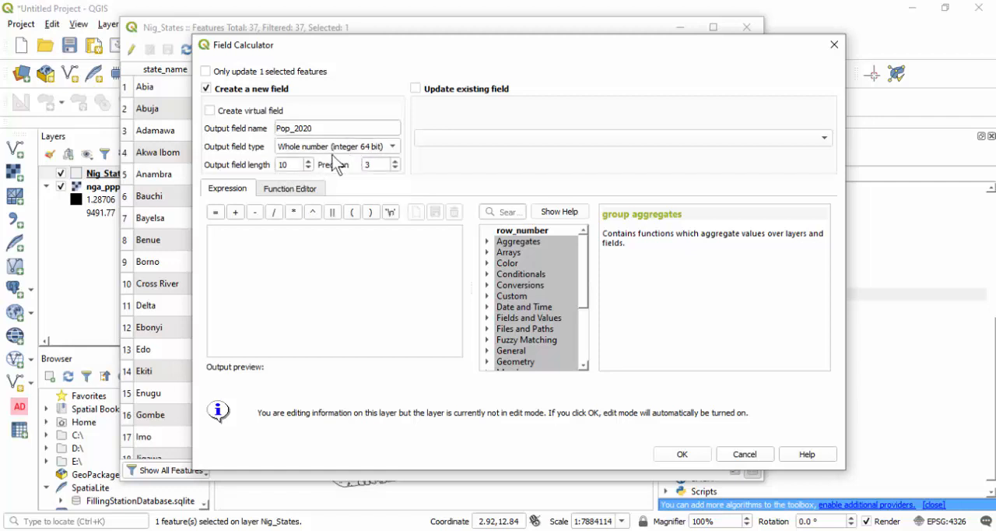
click(292, 145)
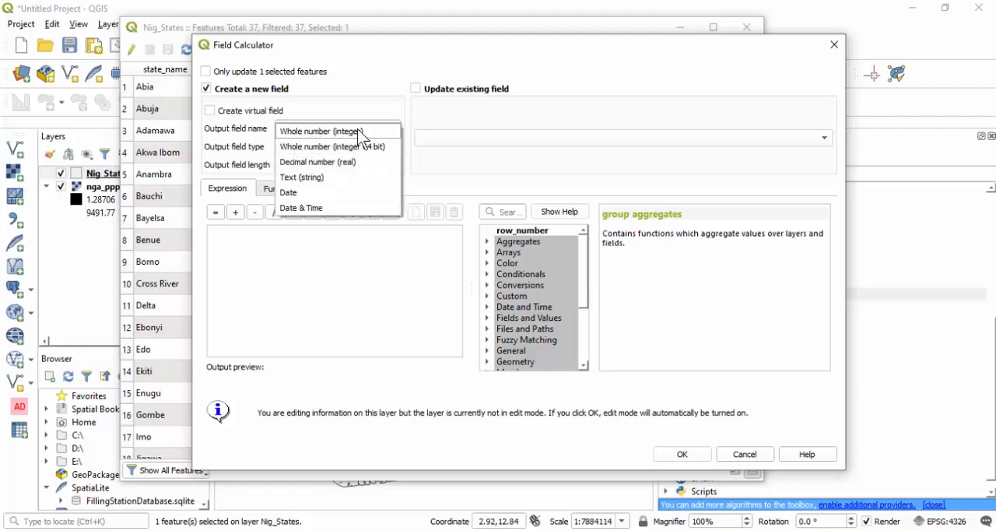
click(357, 131)
click(303, 147)
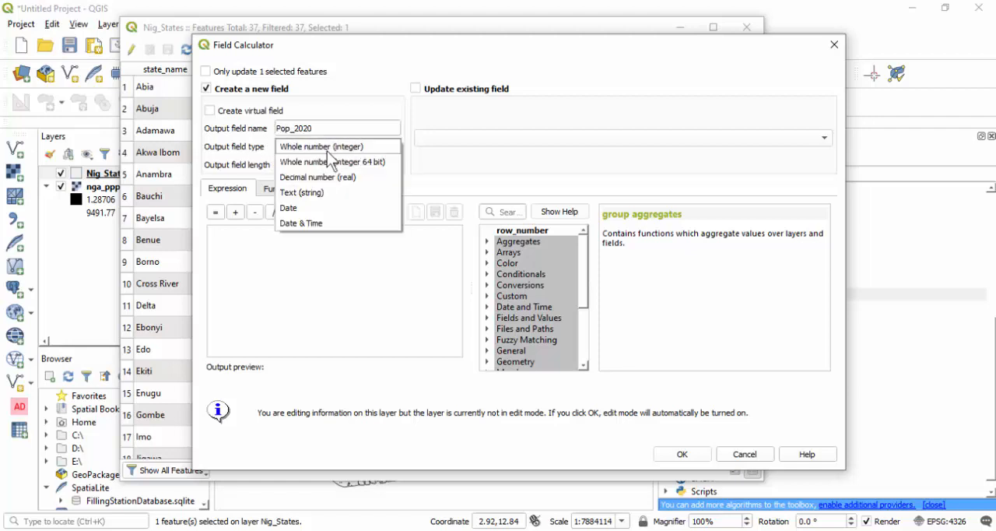
click(319, 160)
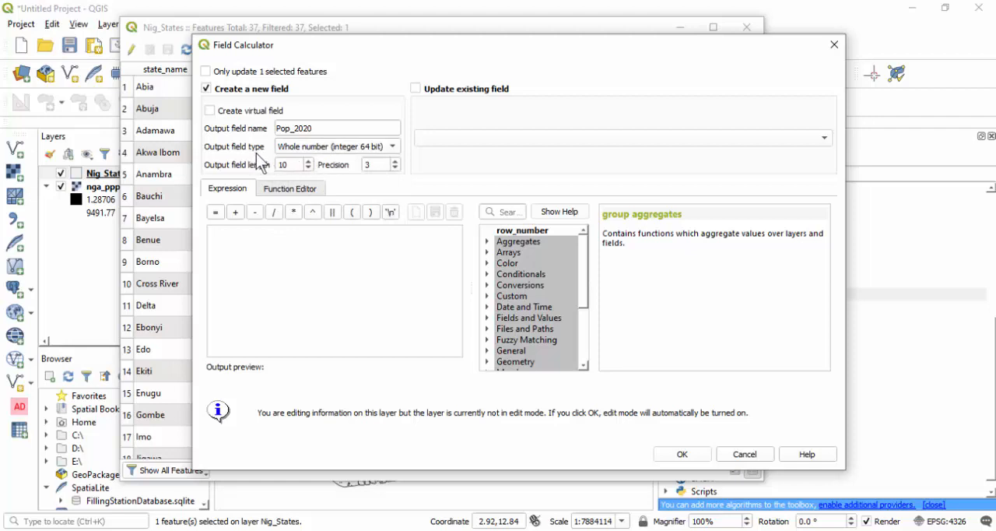
- Insert the Pop_sum field into the calculation expression and remove the space in front of it
click(306, 244)
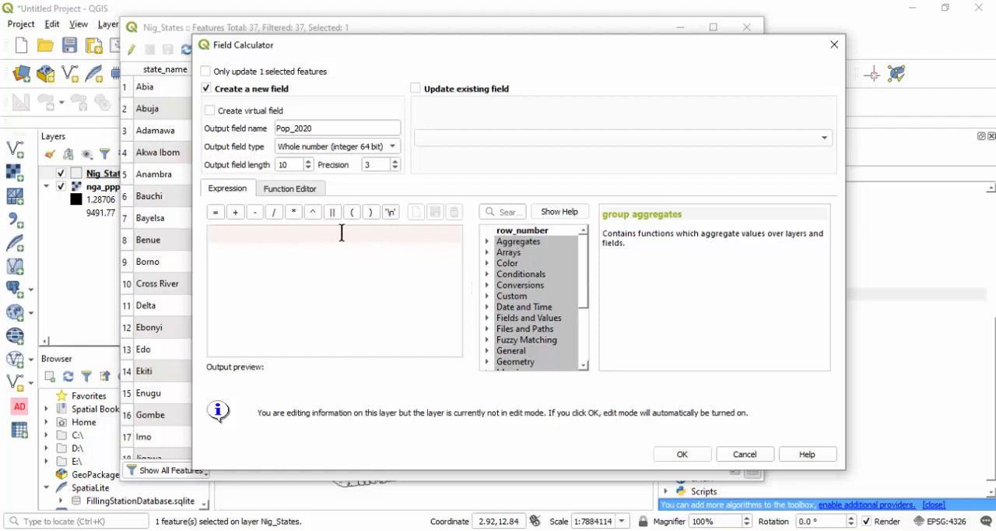
click(487, 318)
double_click(545, 314)
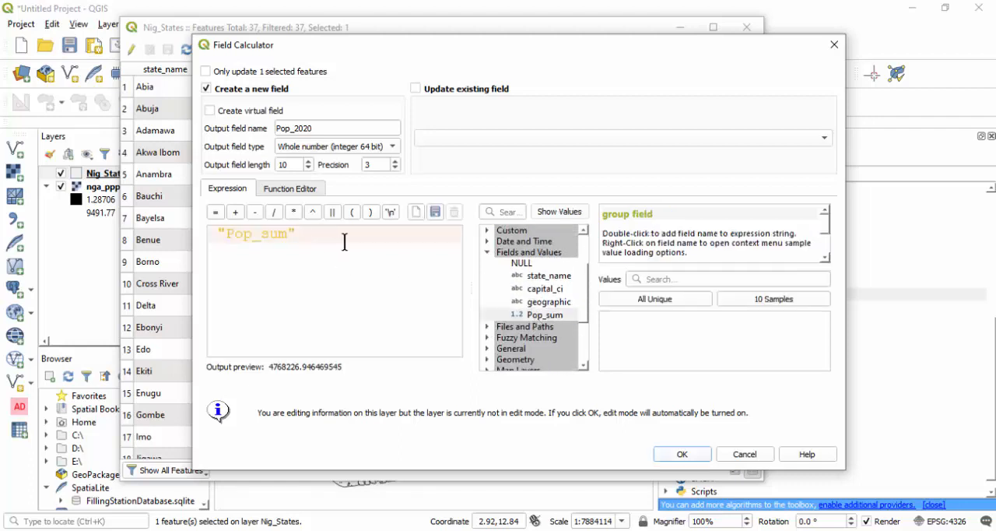
click(219, 235)
key(BackSpace)
- Wrap the field in a rounding function so the expression reads round("Pop_sum"), keeping the table's Pop_sum values in view for comparison
drag(382, 45, 715, 58)
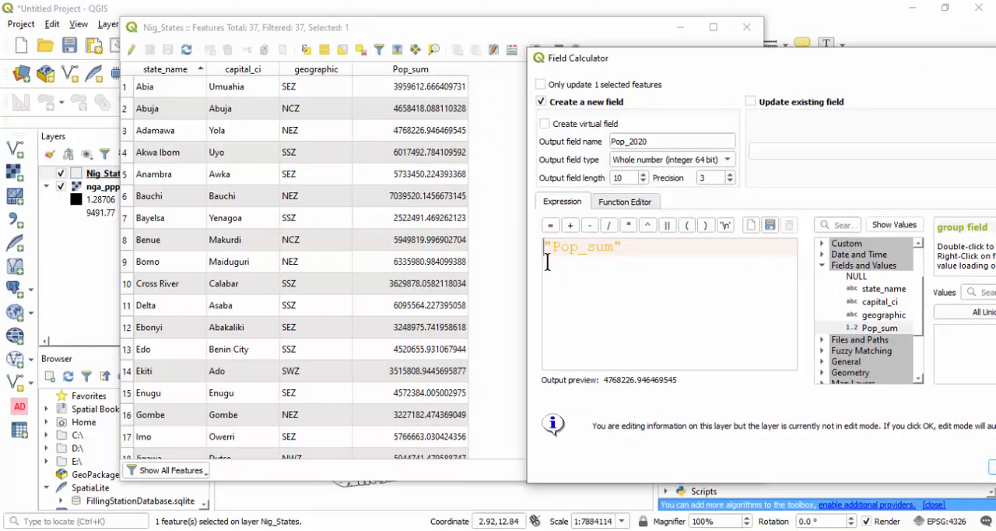
text(roun)
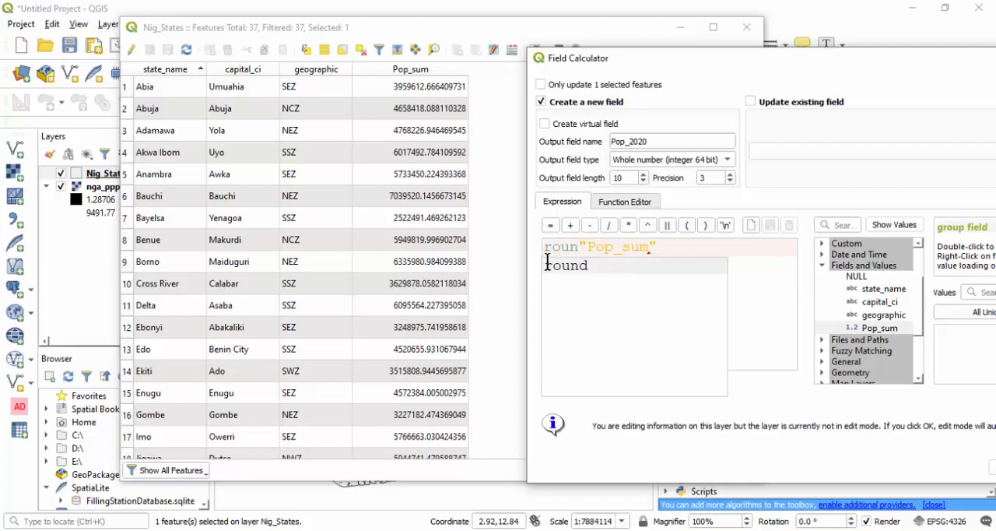
text(d()
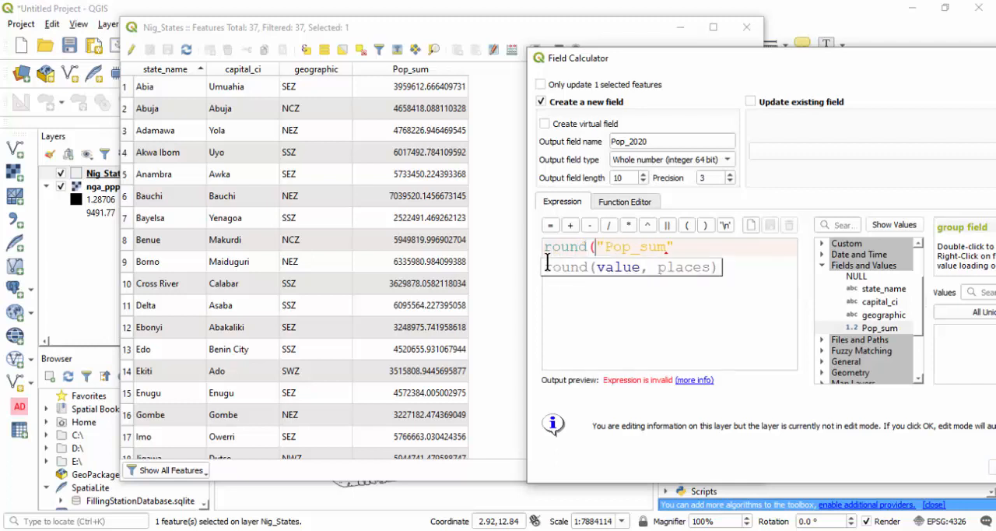
click(697, 247)
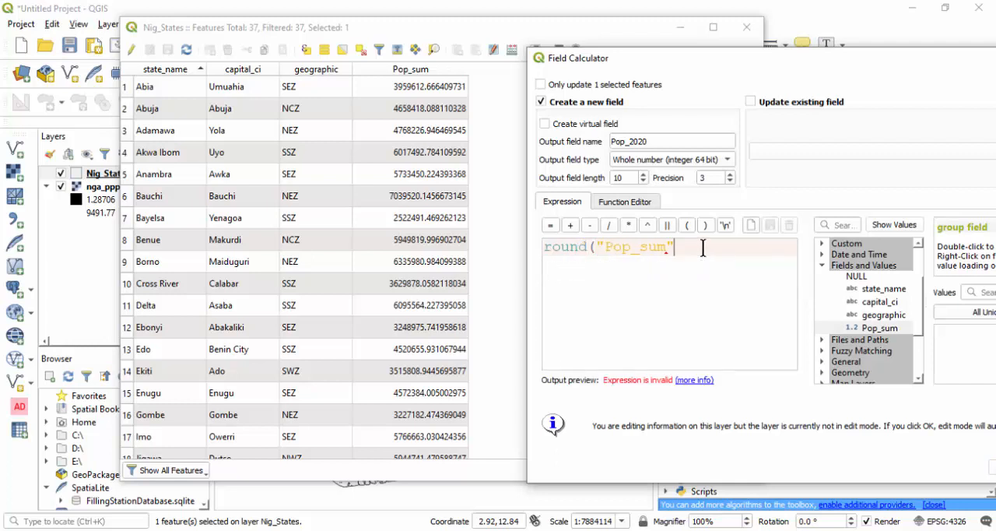
text())
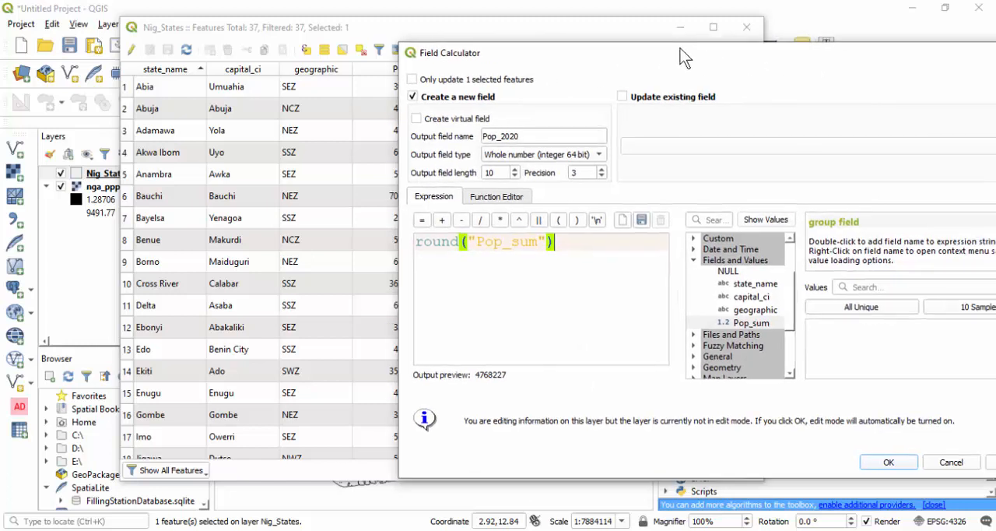
drag(809, 55, 681, 49)
drag(623, 52, 706, 53)
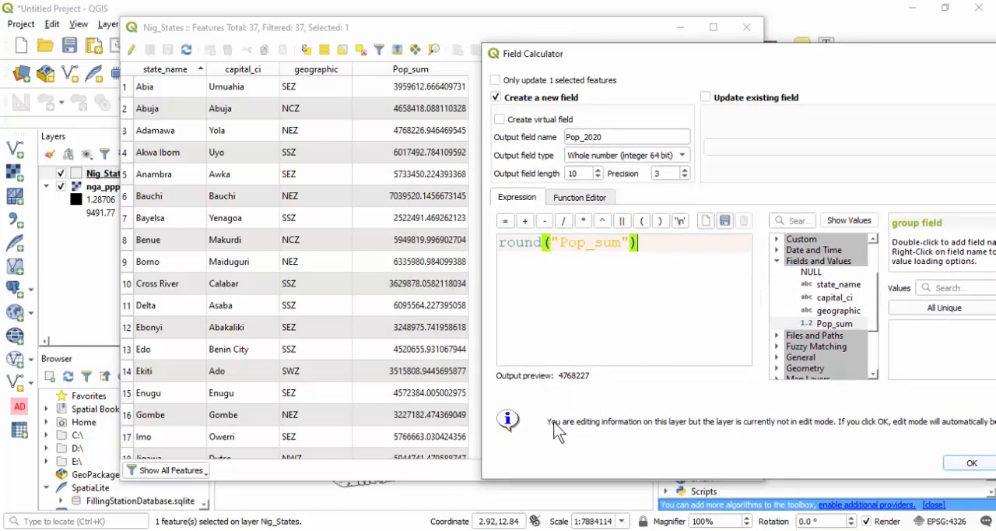
- Swap the expression for the plain Pop_sum field to compare its preview, and restore round("Pop_sum")
drag(645, 243, 488, 245)
key(ctrl+c)
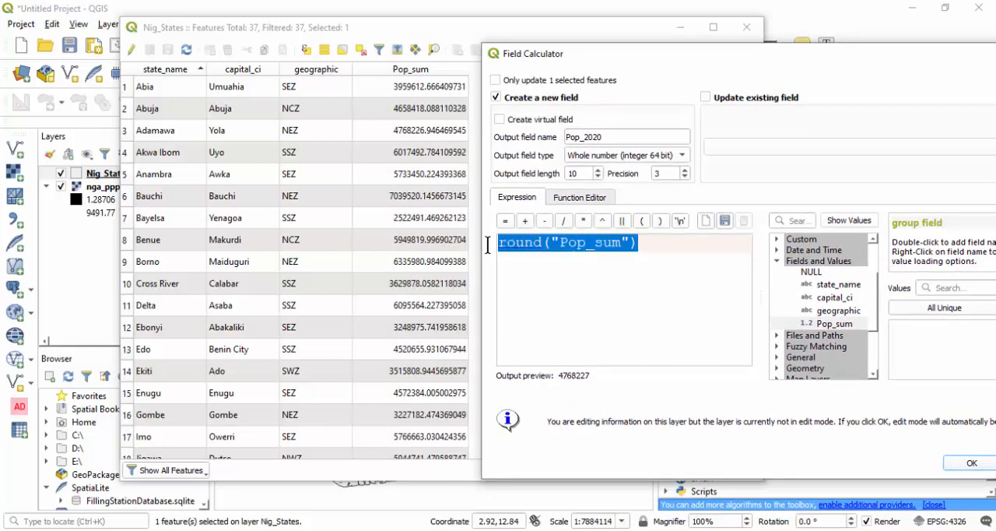
key(BackSpace)
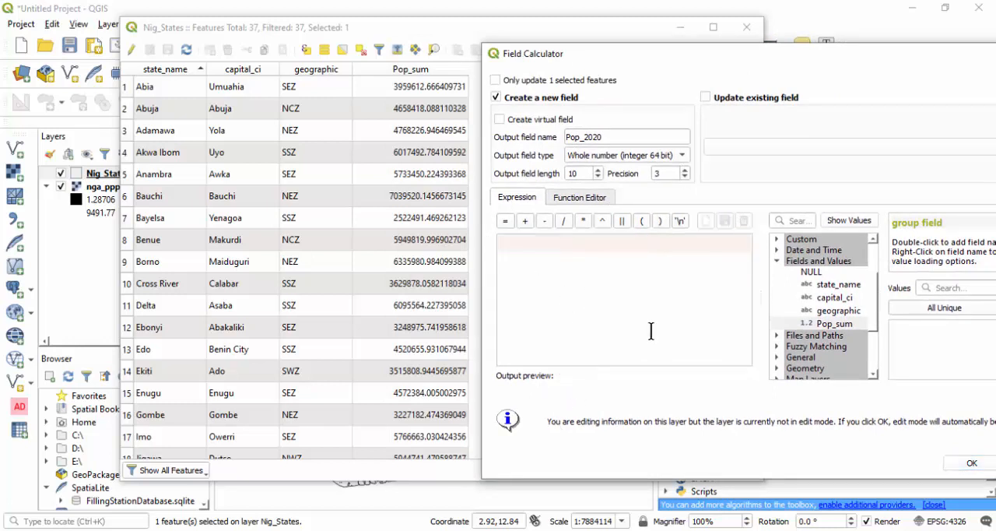
double_click(830, 322)
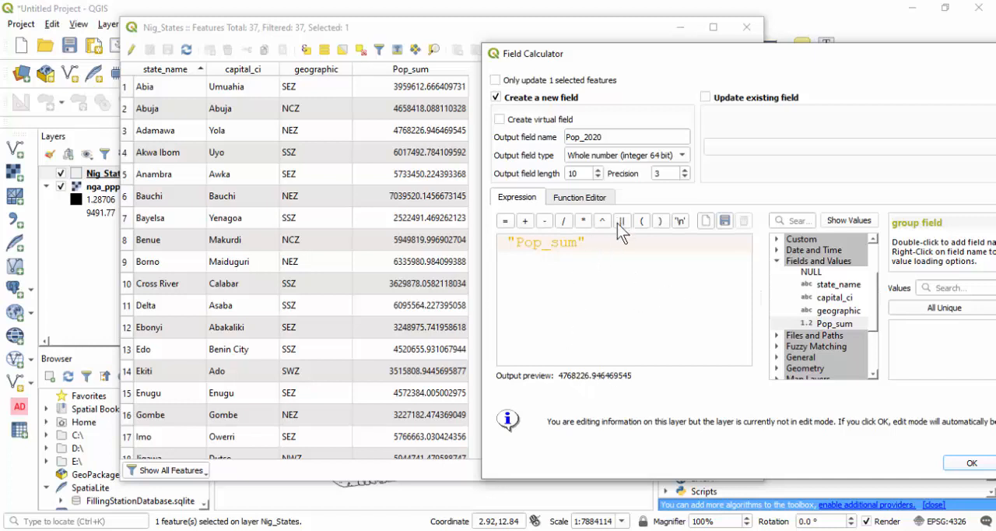
drag(609, 246, 474, 243)
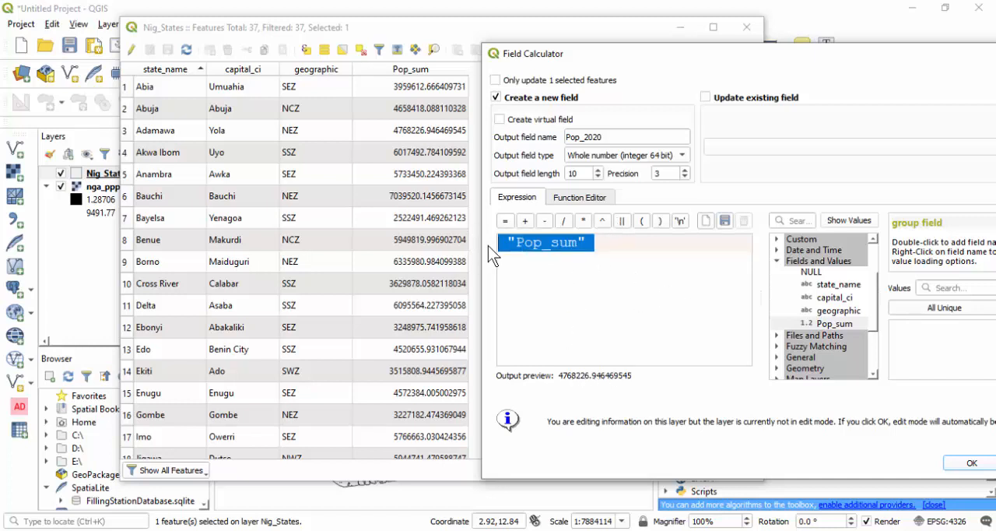
key(ctrl+v)
click(598, 249)
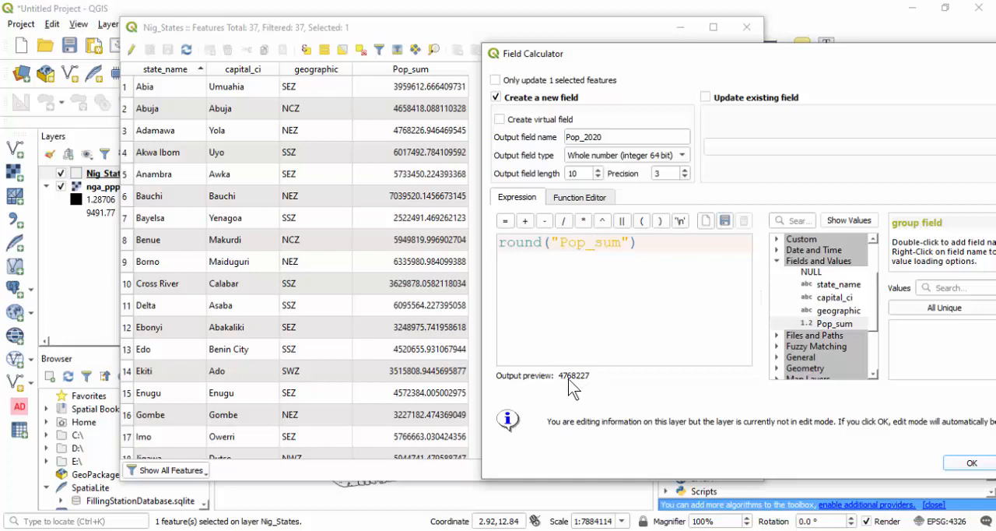
- Run the field calculation to add the rounded Pop_2020 column to the Nig_States table
drag(776, 59, 607, 51)
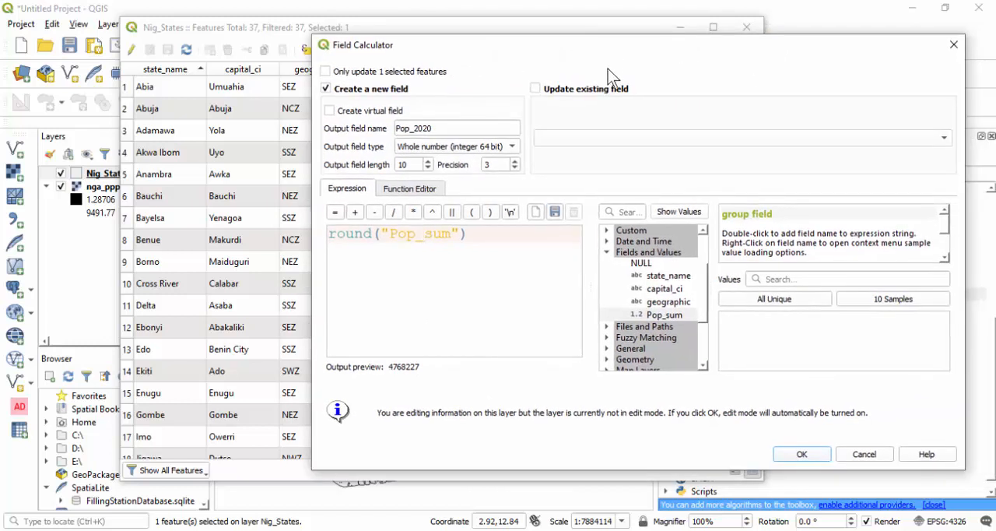
click(794, 454)
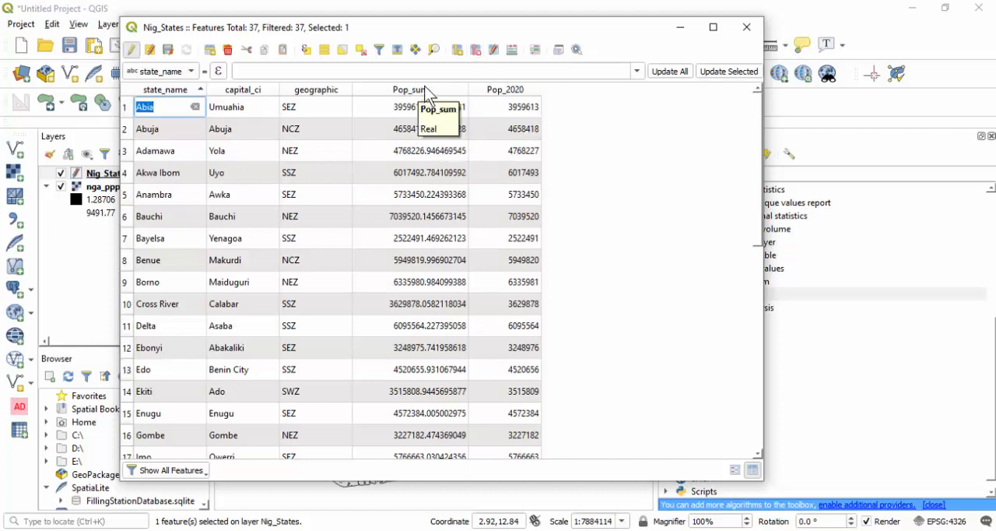
- Delete the Pop_sum field from the Nig_States table and end layer editing, keeping the changes
click(482, 52)
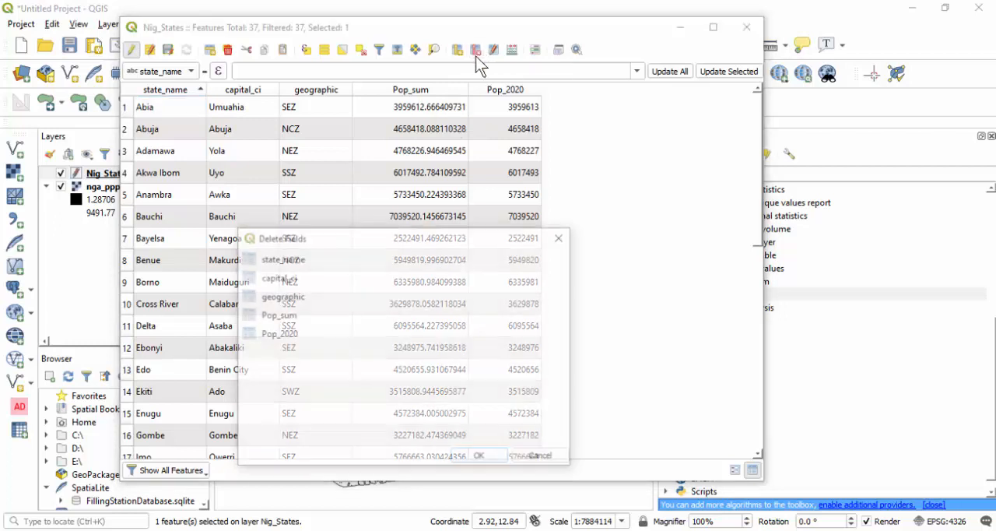
click(276, 316)
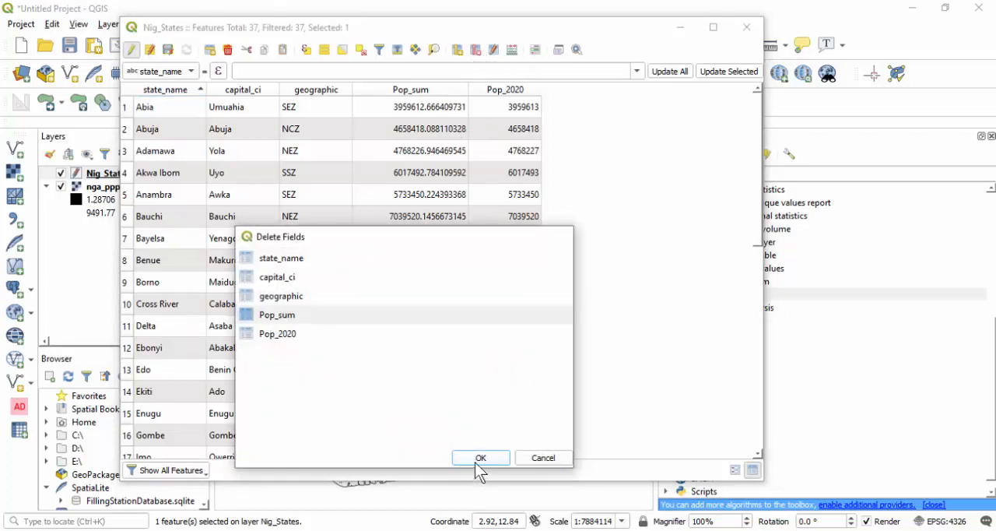
click(478, 459)
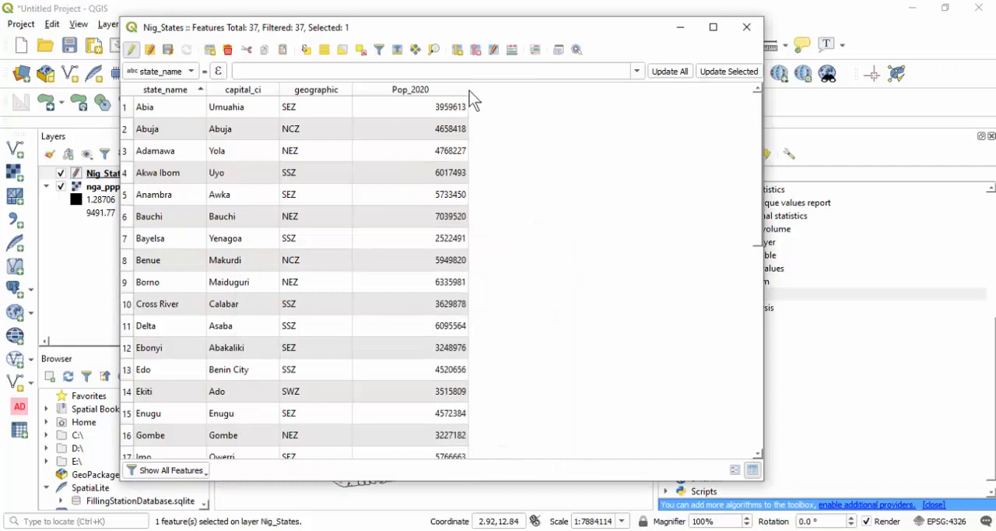
click(131, 52)
- Narrow the Pop_2020 column and return to the map to clear the selected state
drag(467, 70, 428, 77)
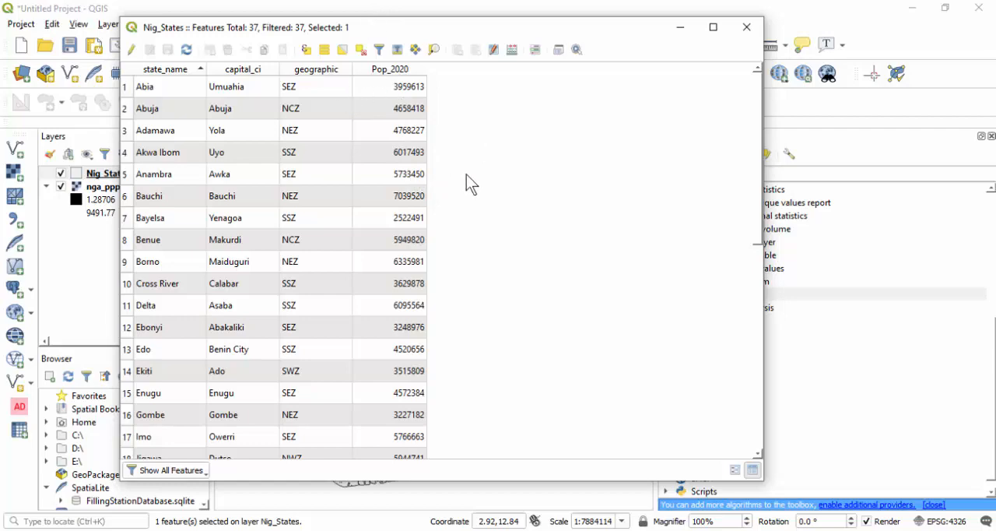
click(354, 8)
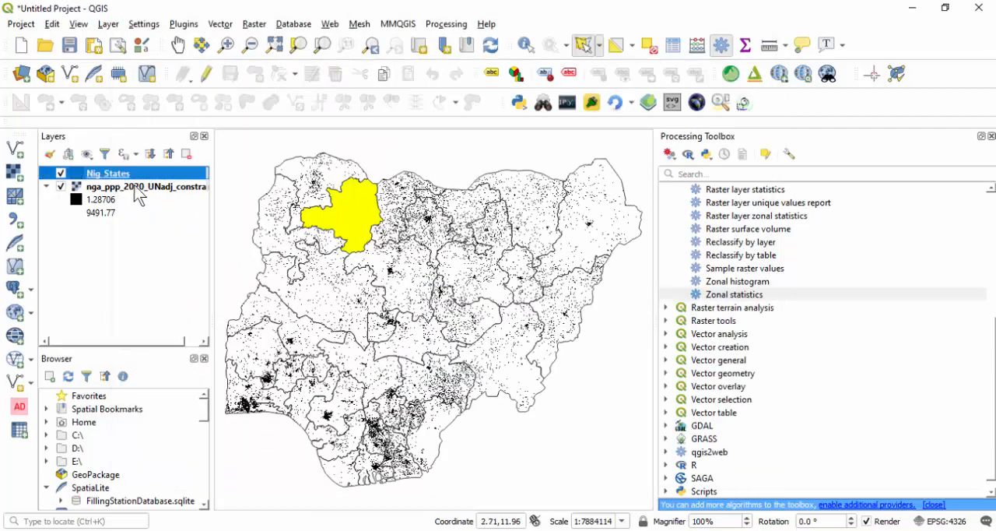
click(649, 49)
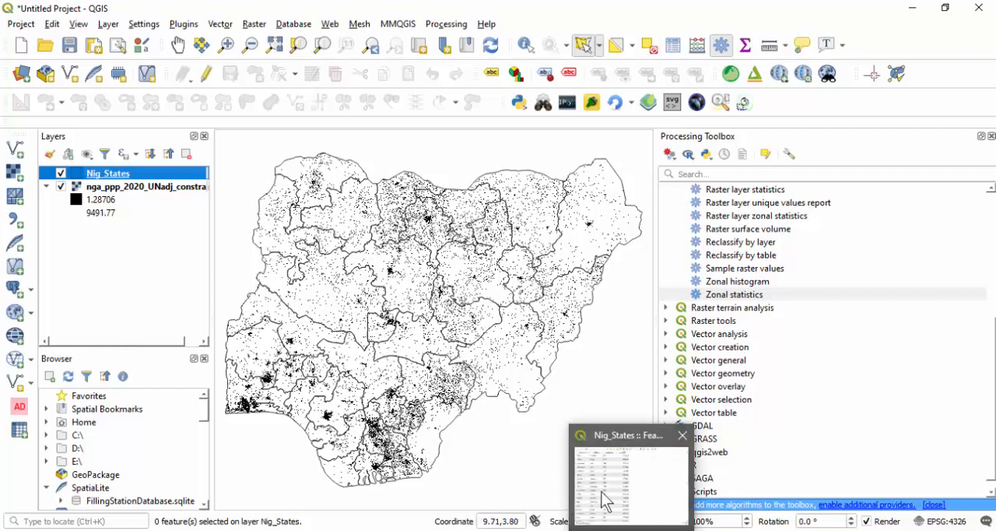
- Review the Pop_2020 values in the Nig_States attribute table and return to the map
click(605, 500)
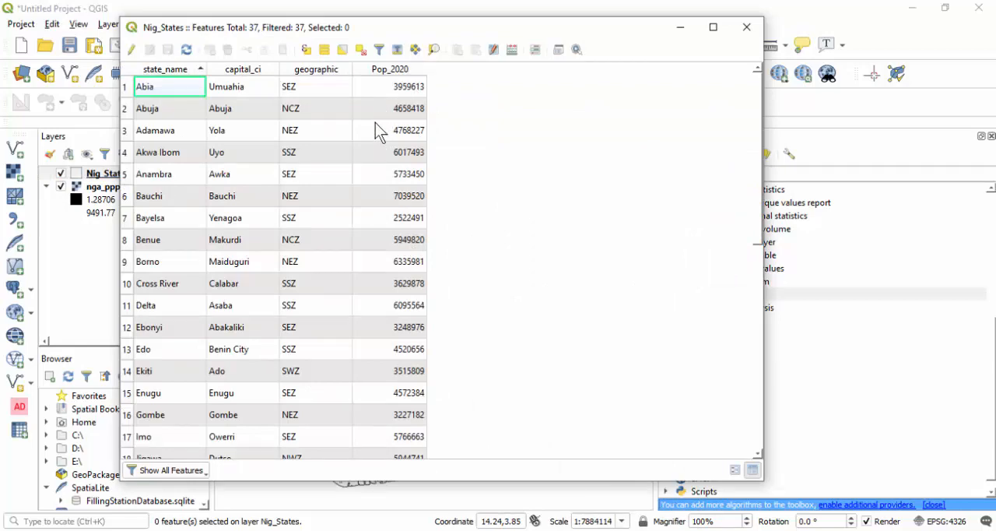
scroll(375, 164, down, 7)
scroll(369, 165, up, 6)
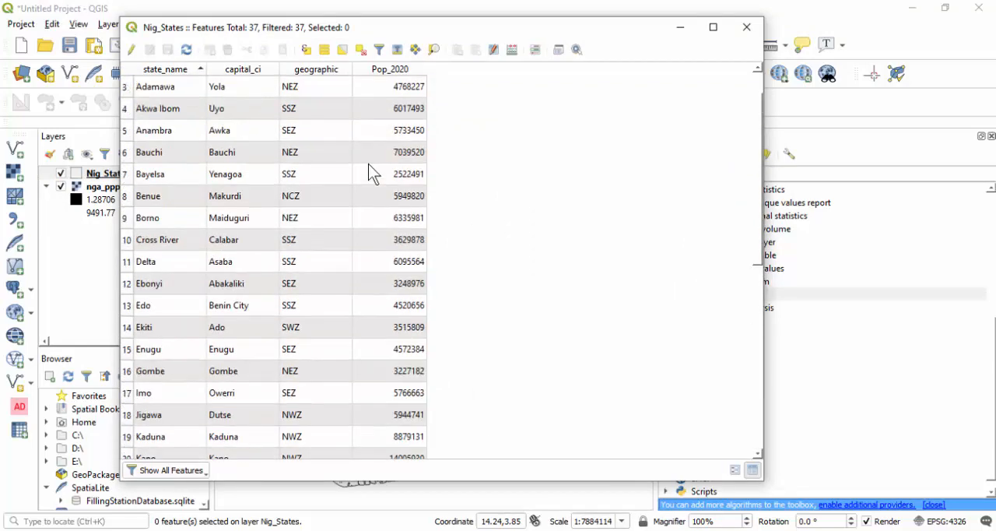
scroll(369, 173, up, 1)
click(450, 14)
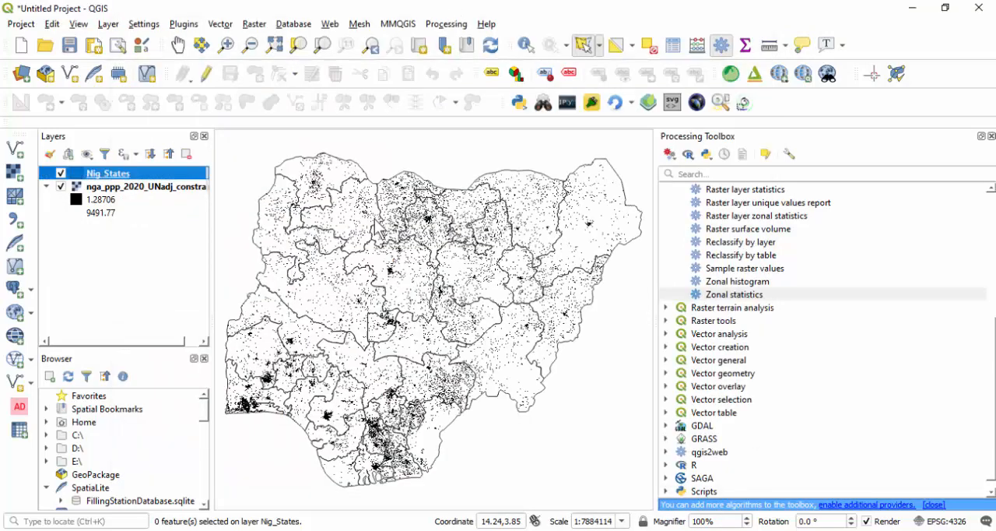
- Select the Lagos state polygon on the southwestern coast of the Nig_States layer
scroll(250, 419, up, 2)
scroll(257, 419, down, 1)
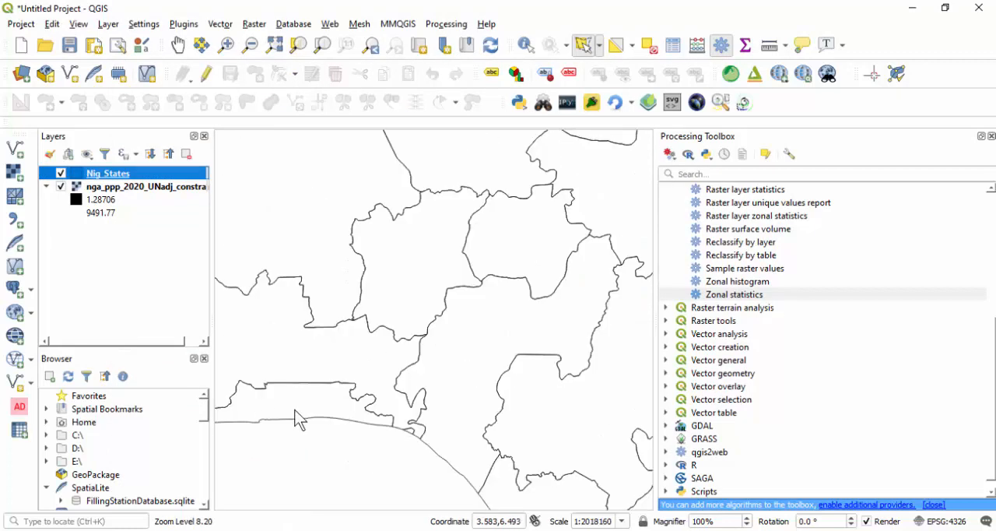
scroll(286, 416, up, 3)
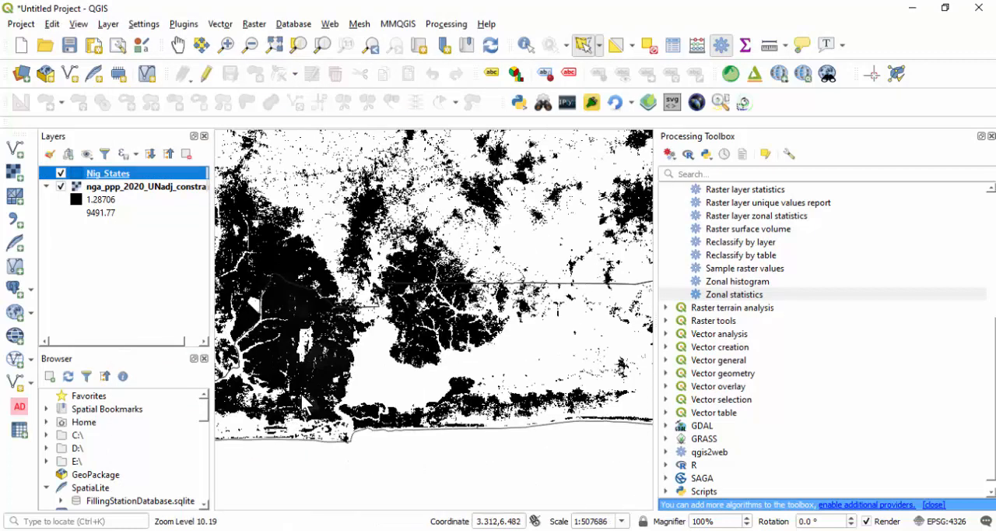
click(302, 392)
click(339, 368)
right_click(334, 409)
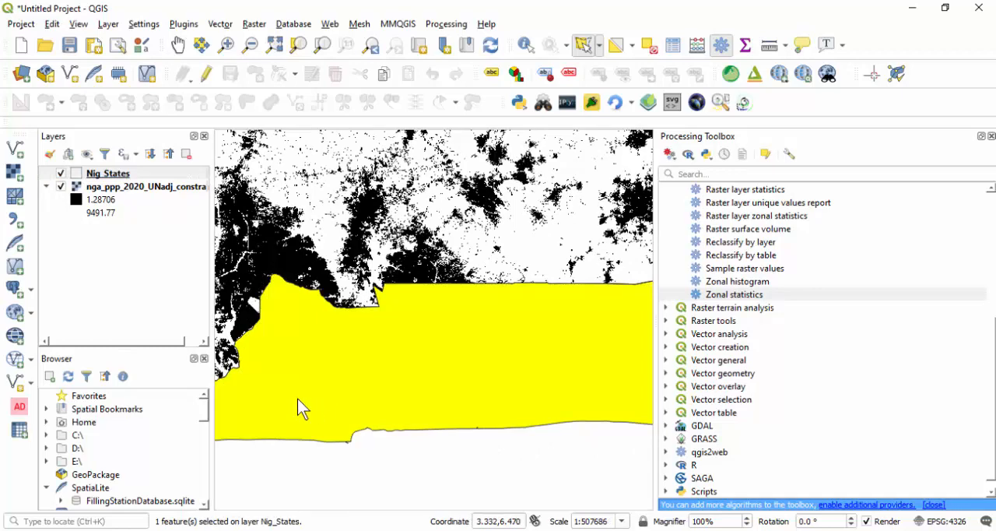
scroll(297, 399, down, 3)
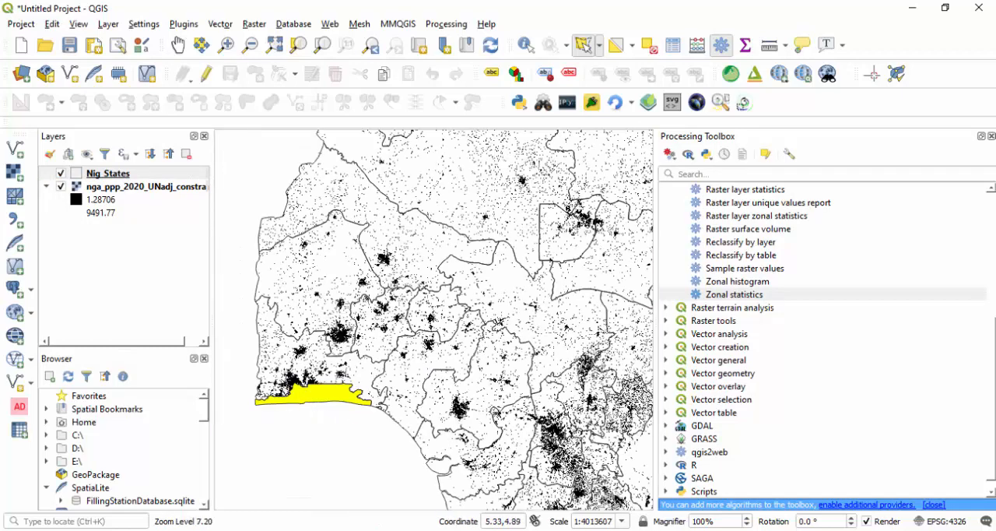
- Look up the Pop_2020 value of the selected Lagos record in the Nig_States attribute table
key(F6)
scroll(467, 288, down, 7)
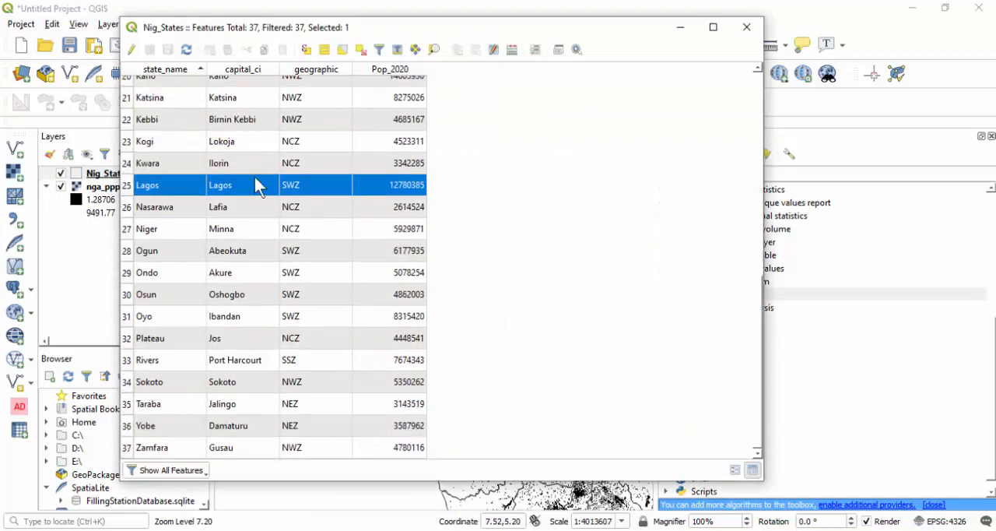
click(392, 188)
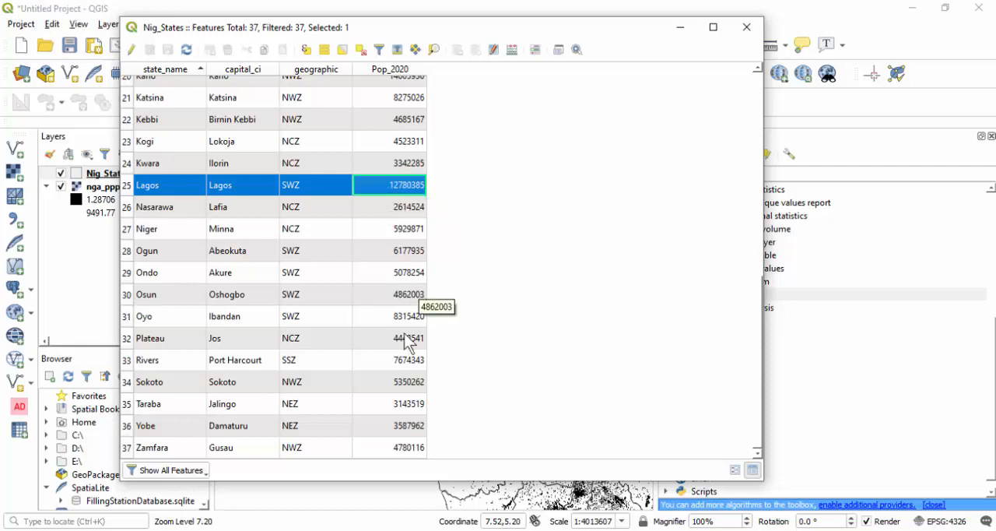
- Switch to the browser and search Google for "Lagos state population 2020"
mouse_move(505, 527)
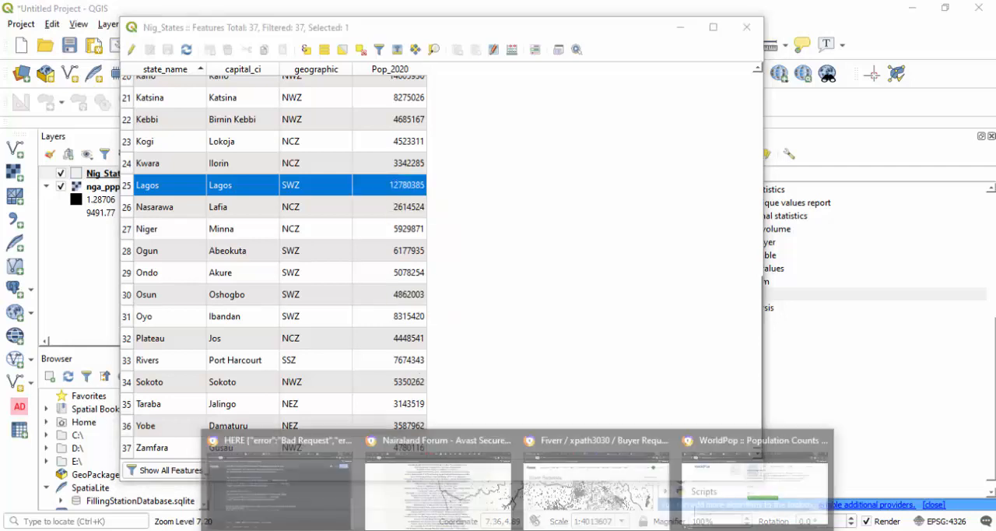
click(715, 484)
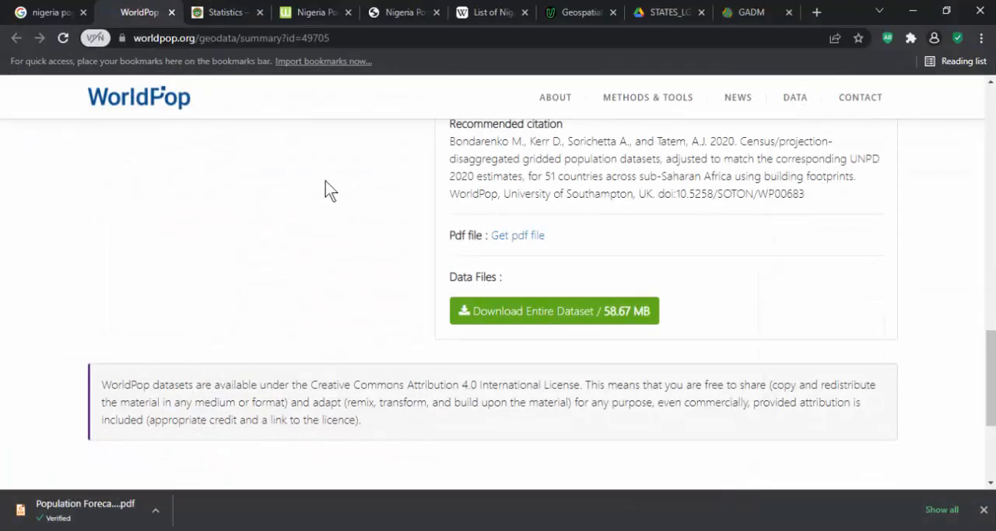
click(53, 13)
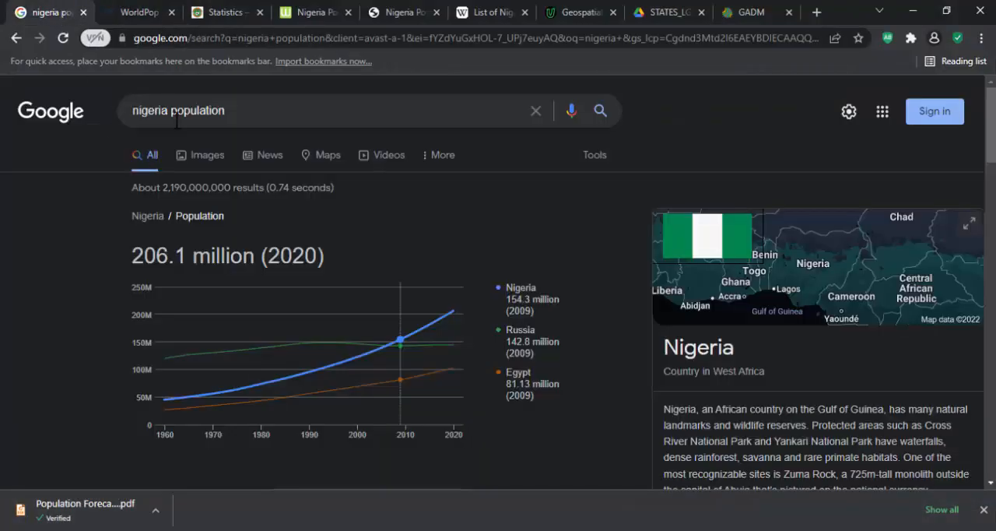
drag(166, 114, 111, 104)
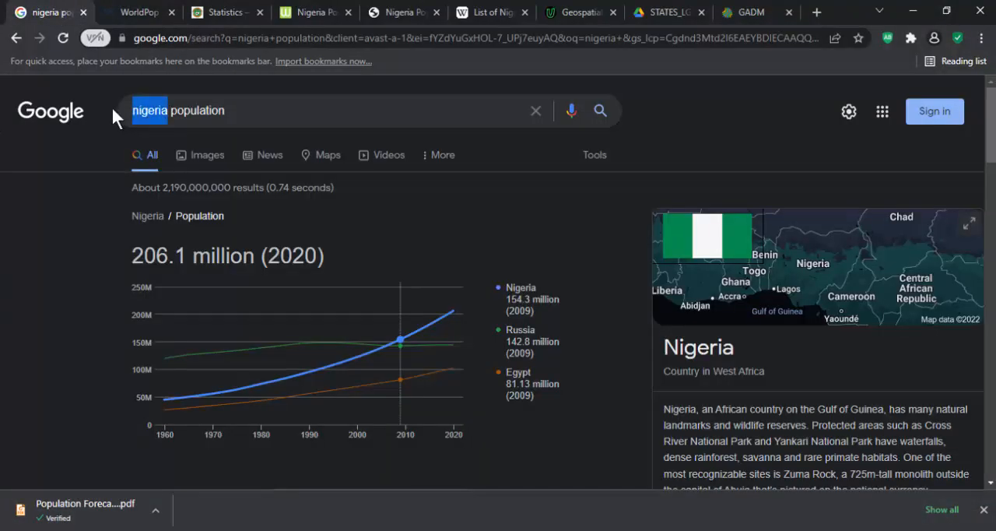
text(Lago)
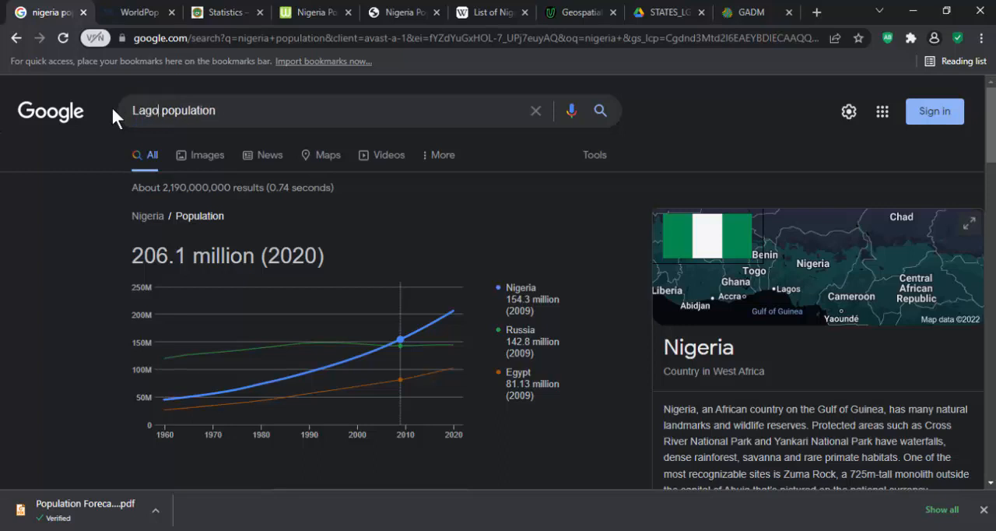
text(s state)
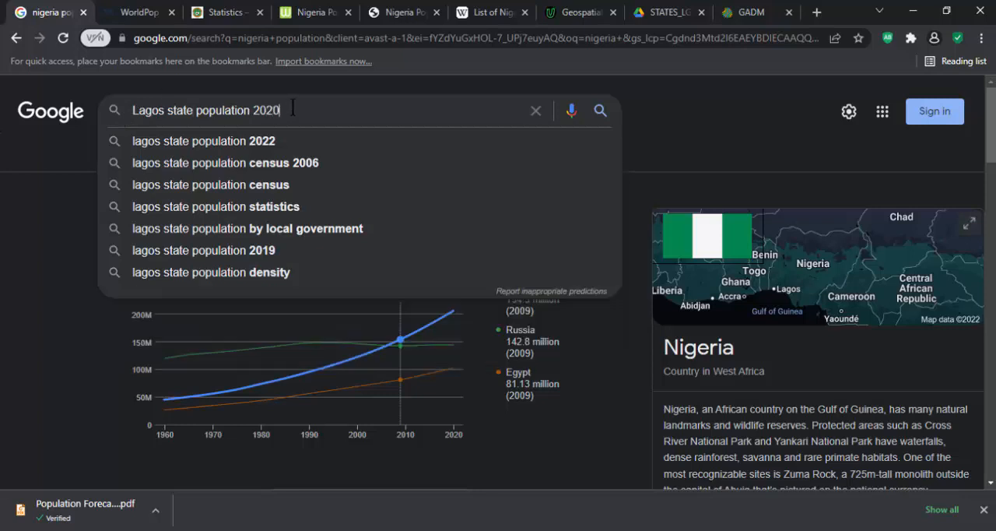
key(Return)
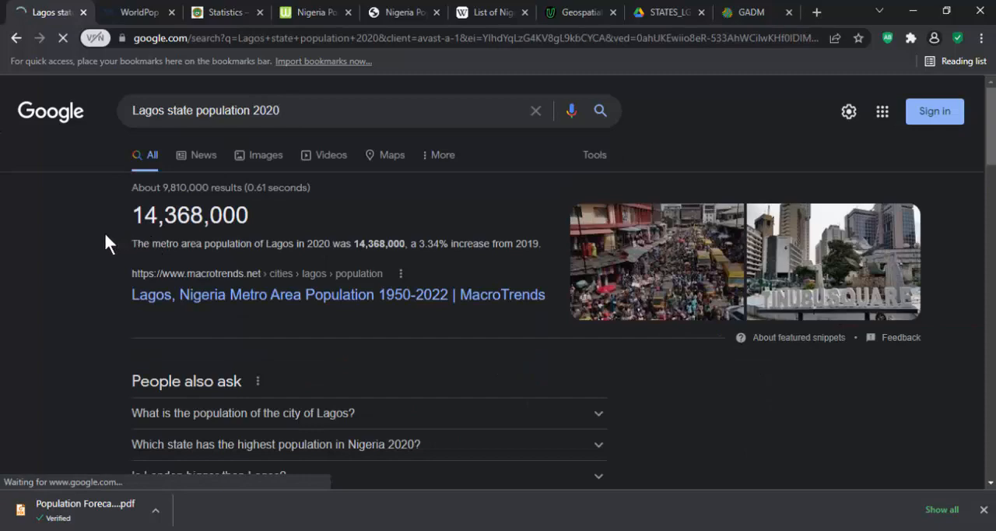
- Examine the Google results for a published 2020 Lagos population figure to compare with the calculated one
scroll(105, 234, down, 2)
scroll(105, 223, up, 2)
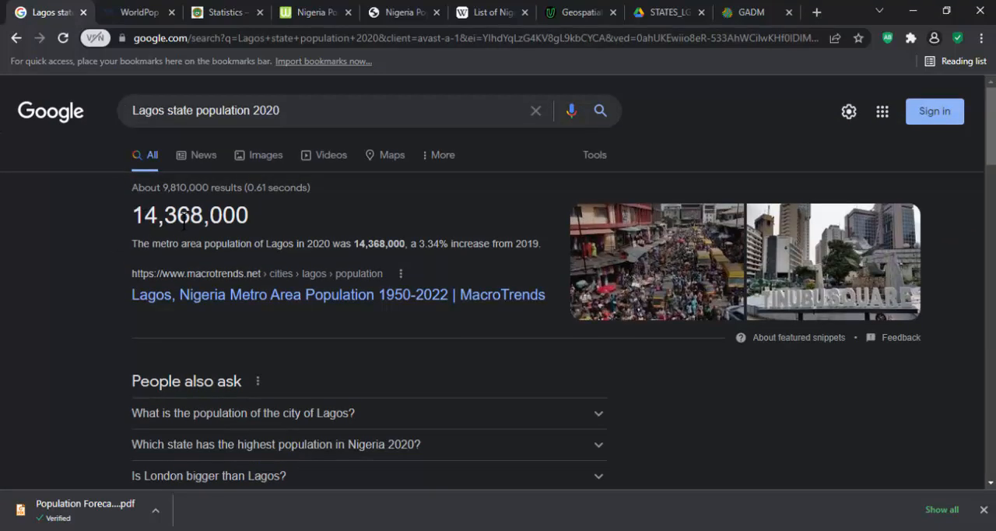
scroll(83, 252, down, 3)
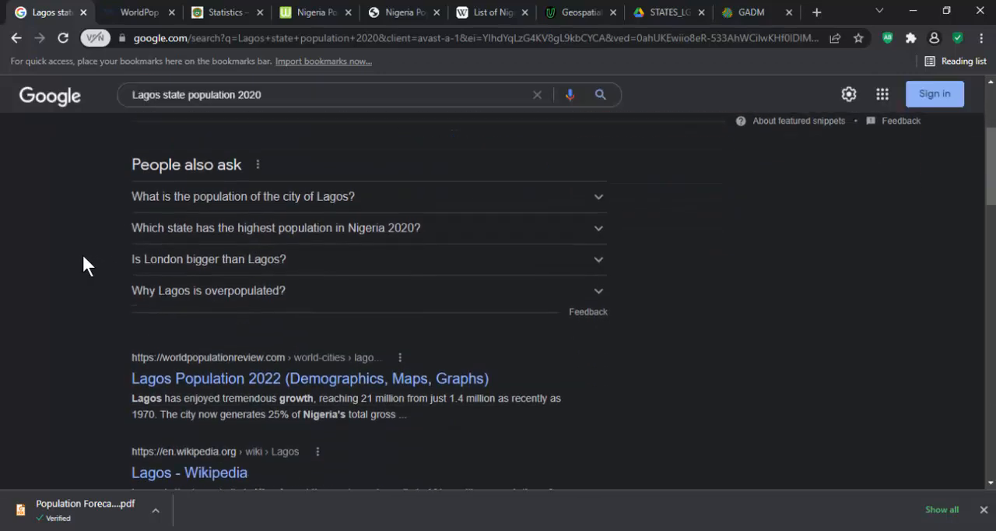
scroll(80, 261, down, 2)
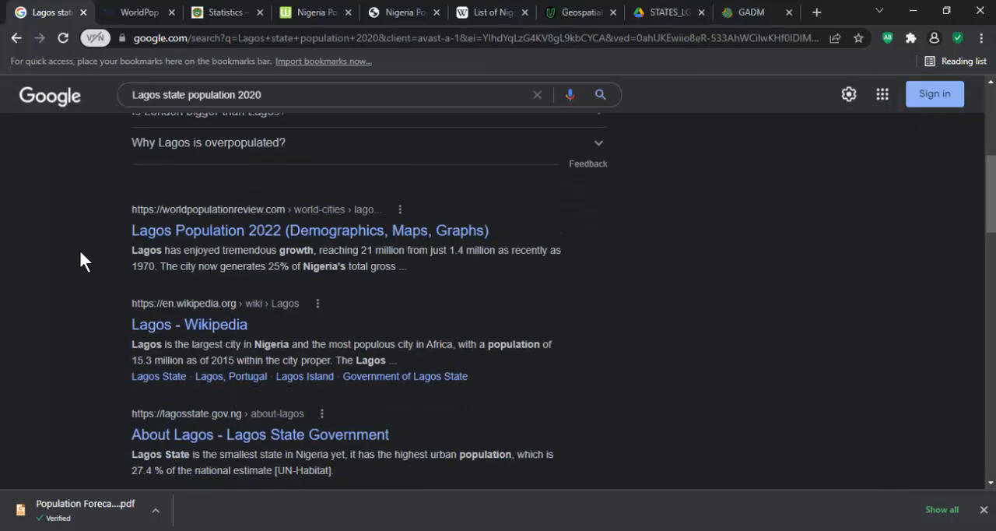
scroll(81, 259, up, 5)
click(288, 111)
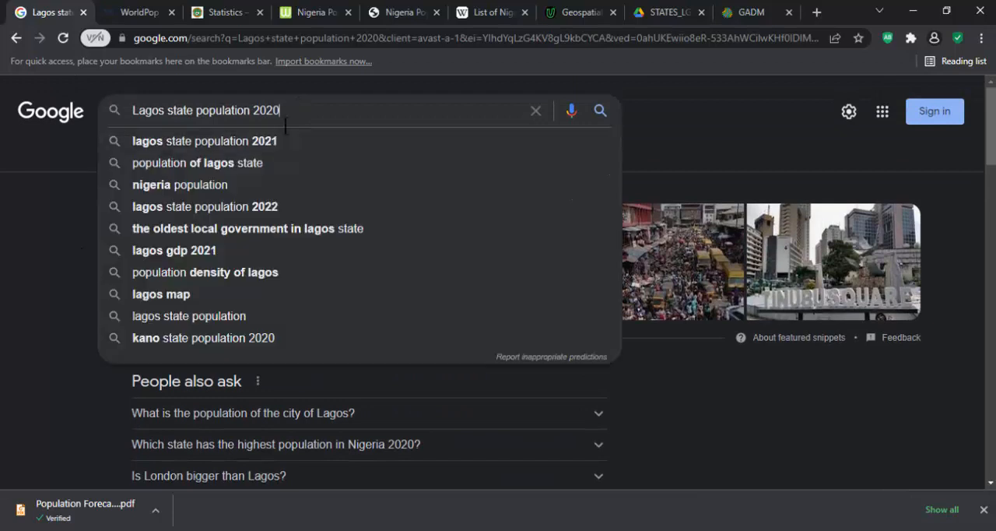
click(17, 238)
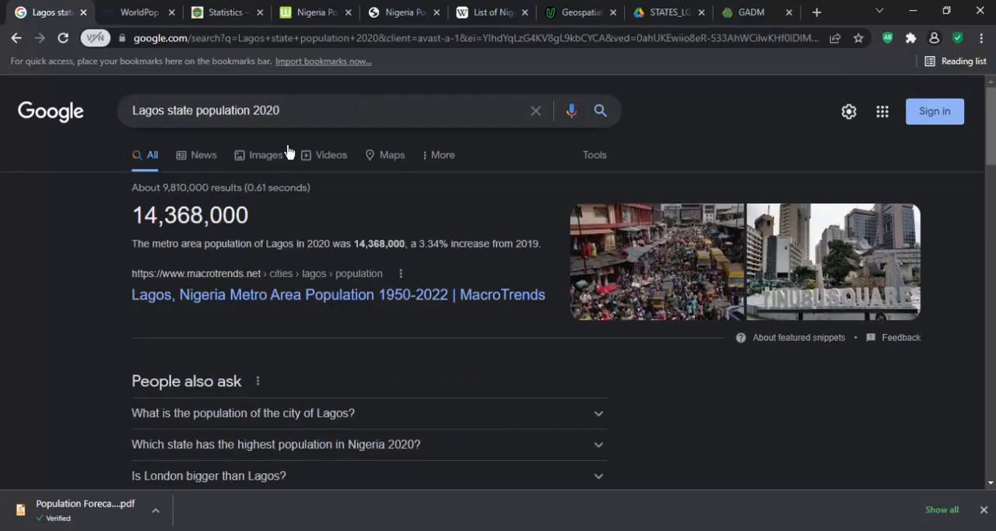
click(302, 119)
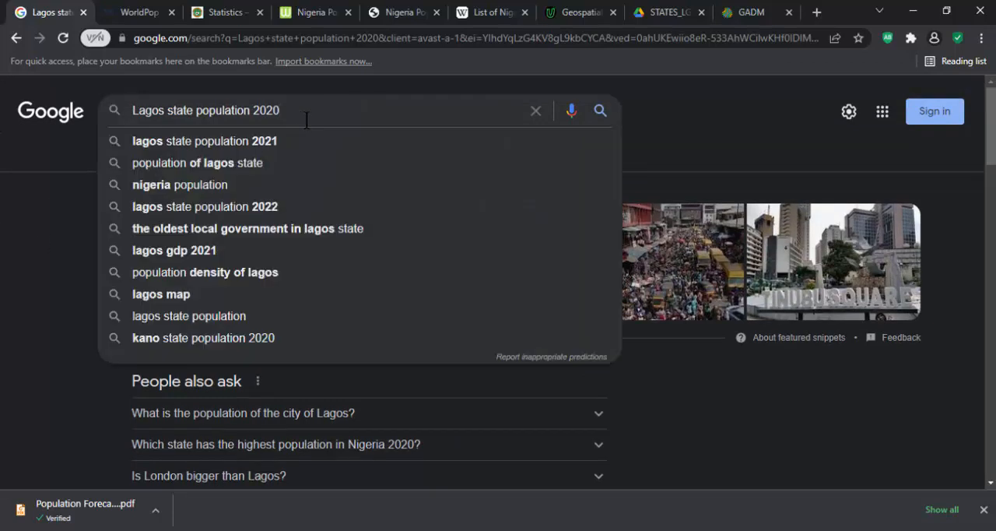
click(96, 218)
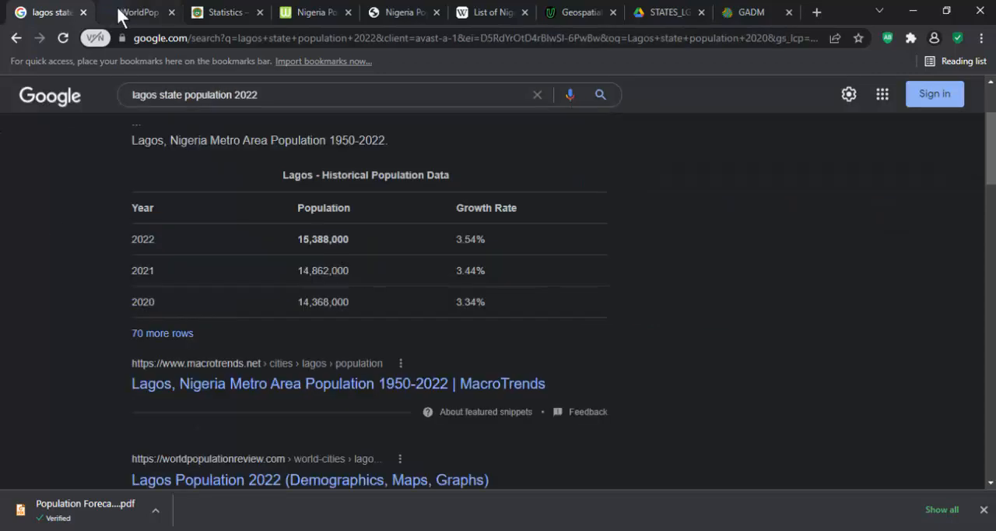
- Switch to the WorldPop page and view the overview of the Nigeria population 2020 dataset
click(121, 11)
scroll(210, 191, up, 10)
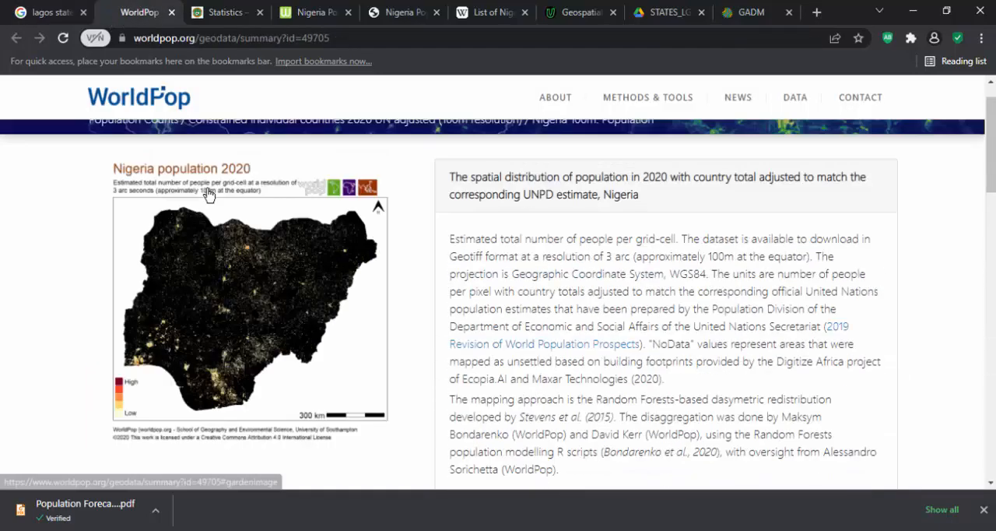
scroll(204, 195, up, 1)
scroll(611, 261, down, 1)
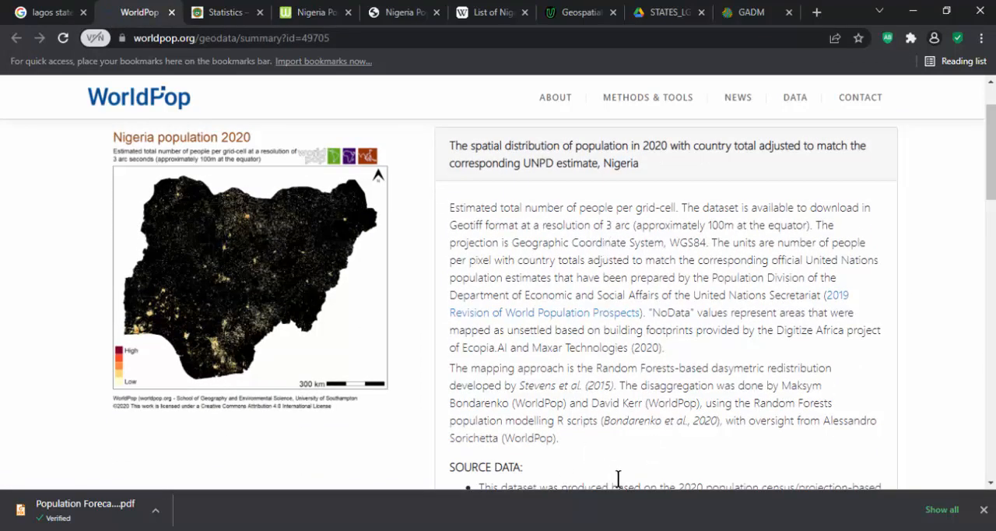
- Switch back to the QGIS Nig_States table and compare the Lagos Pop_2020 value with the other states' values
click(596, 465)
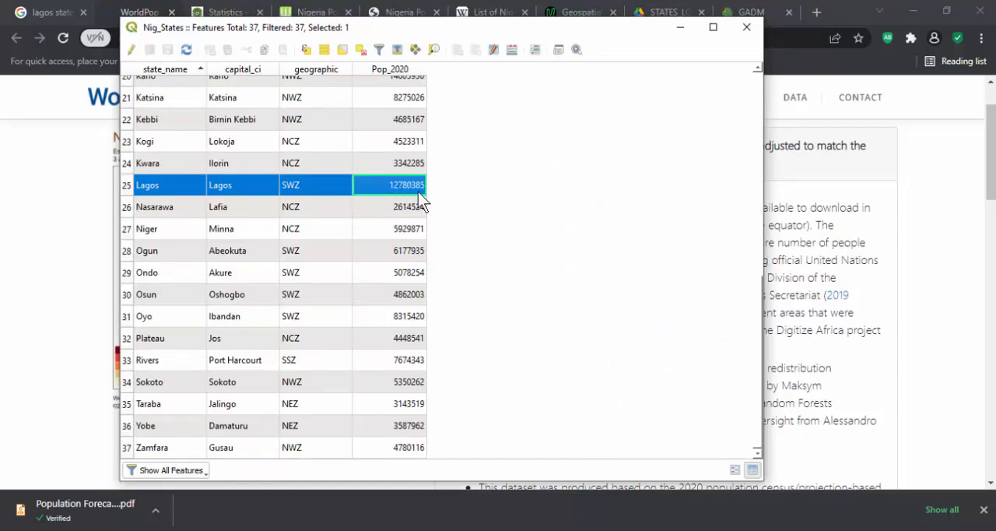
scroll(429, 196, up, 7)
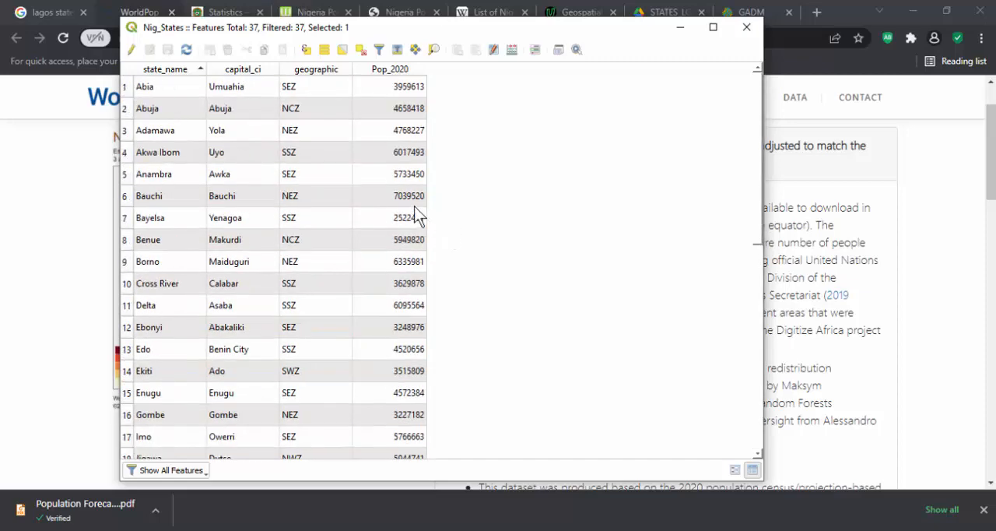
scroll(414, 207, down, 6)
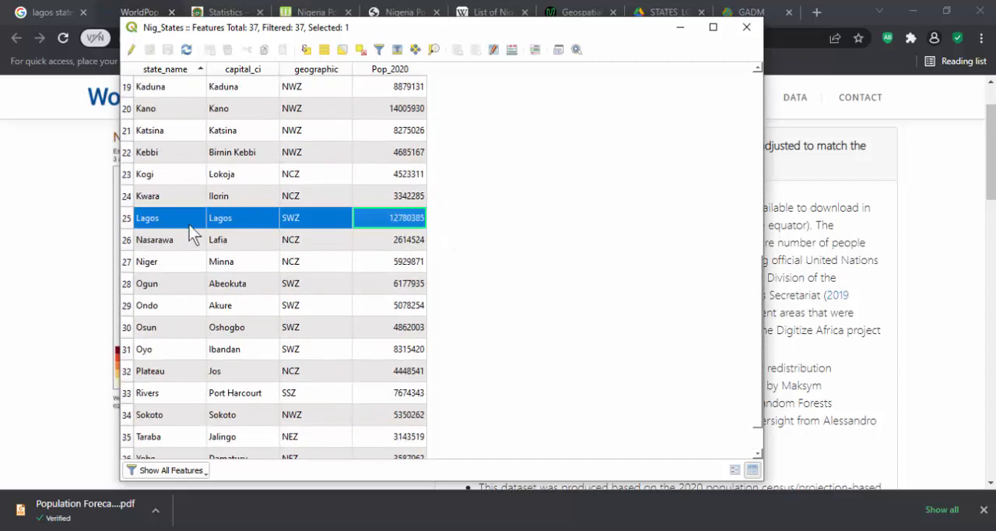
- Return to the WorldPop page in the browser and examine the Nigeria dataset's description, source data and references
click(9, 211)
scroll(40, 194, down, 3)
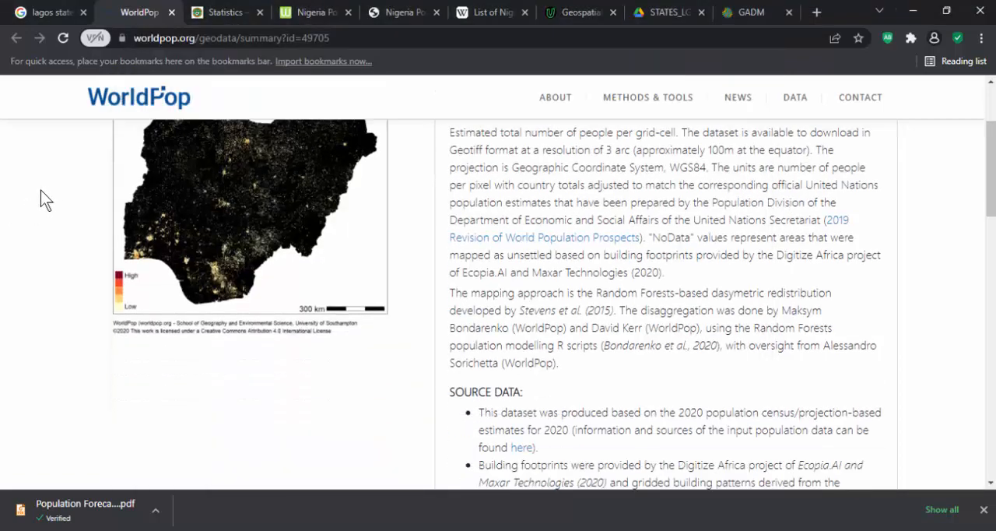
scroll(41, 201, down, 12)
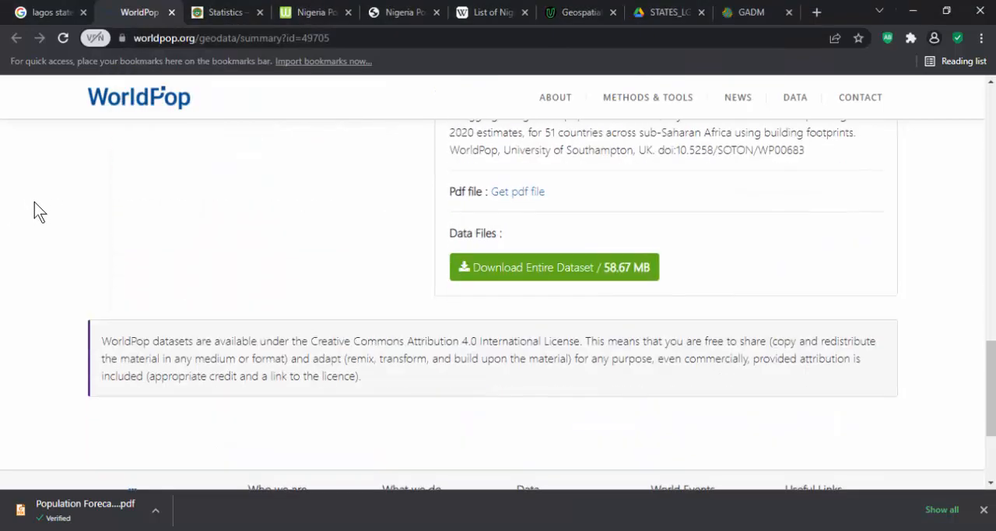
scroll(34, 202, up, 5)
scroll(36, 211, up, 10)
scroll(304, 204, down, 5)
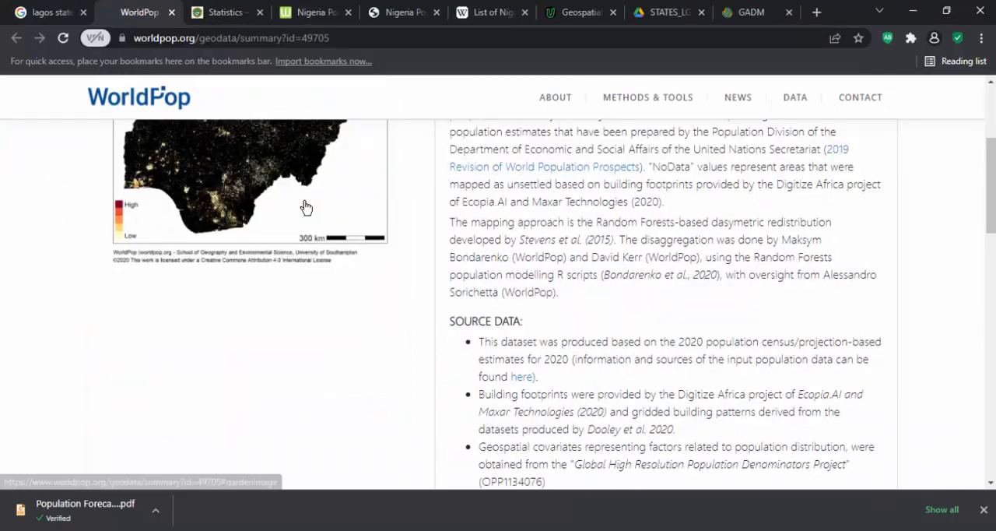
scroll(545, 266, down, 8)
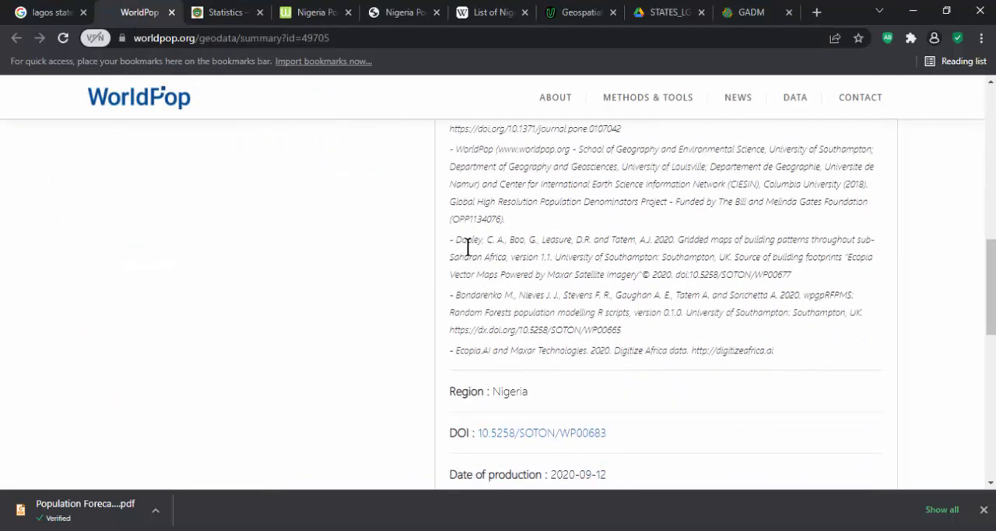
scroll(403, 264, down, 4)
scroll(392, 259, up, 12)
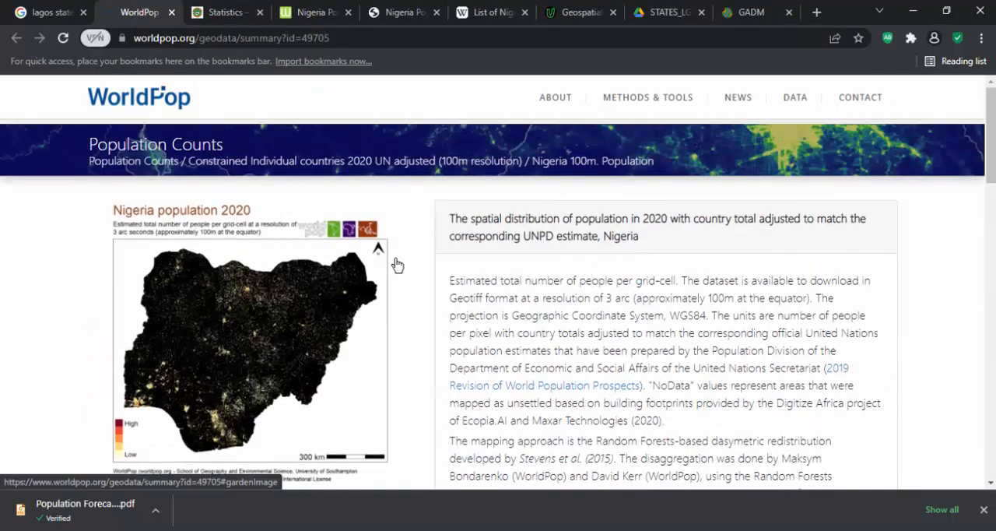
scroll(485, 211, down, 2)
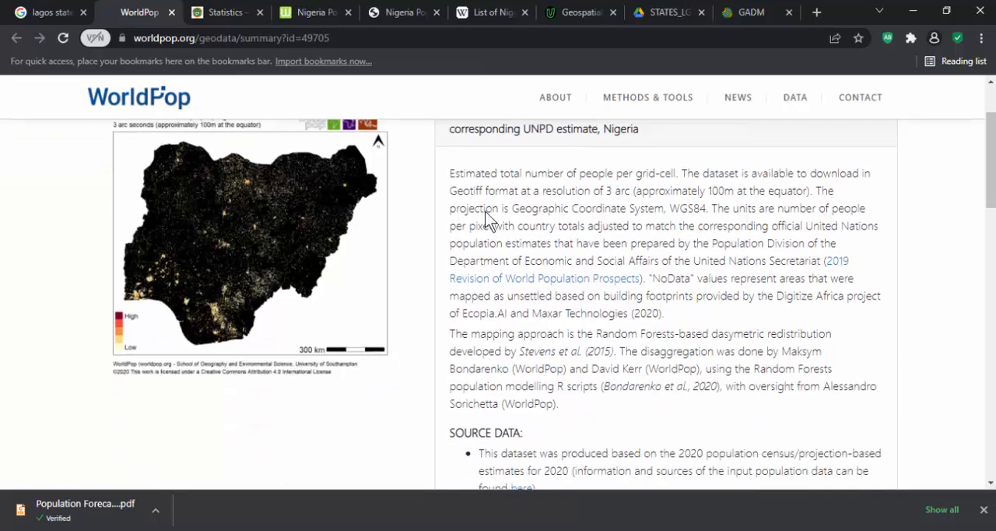
scroll(430, 364, down, 3)
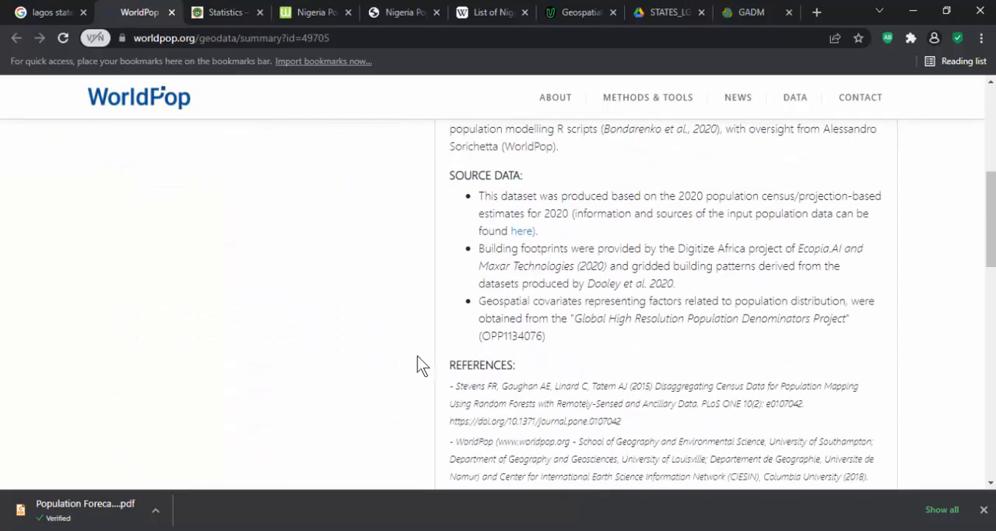
- Check the WorldPop dataset's download and licence sections, and examine Nigeria's population figures on the National Population Commission statistics page
scroll(417, 355, down, 10)
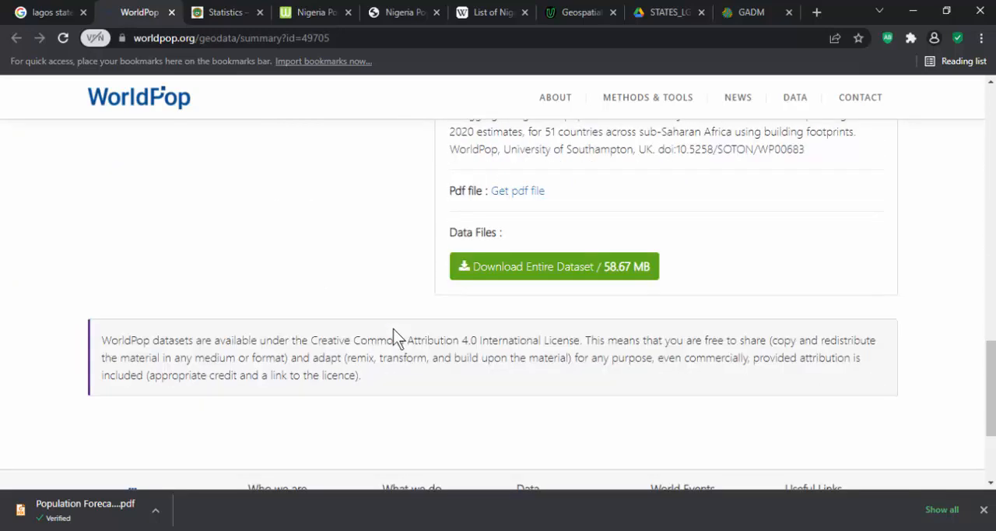
scroll(393, 328, up, 15)
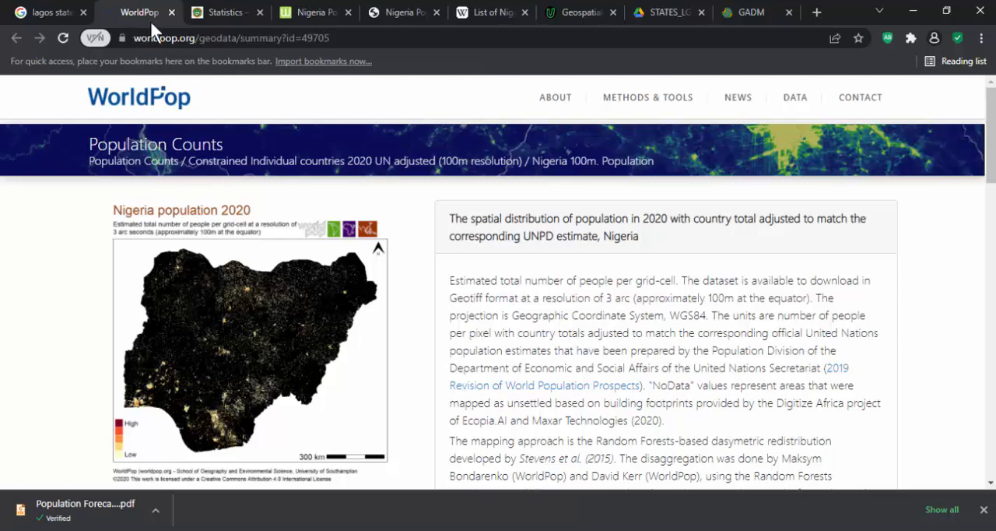
click(211, 11)
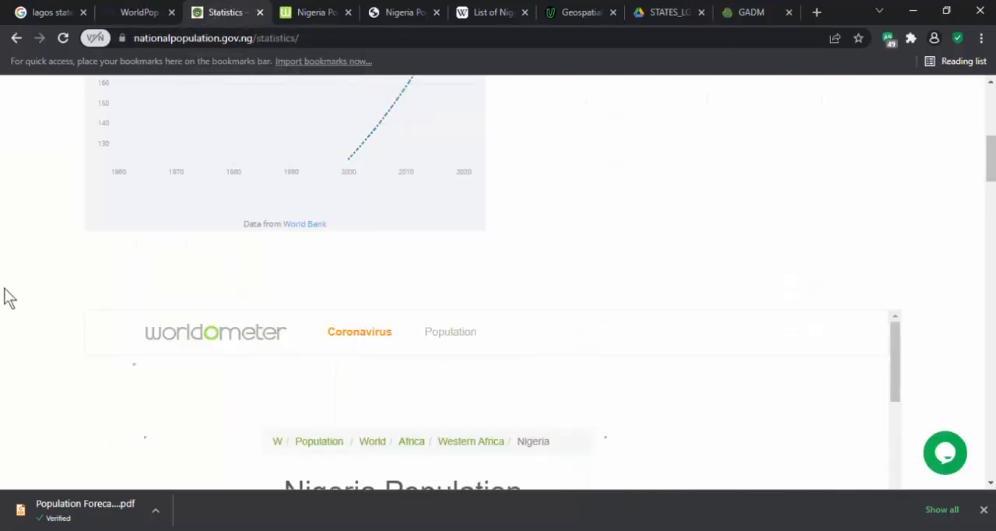
scroll(49, 287, down, 7)
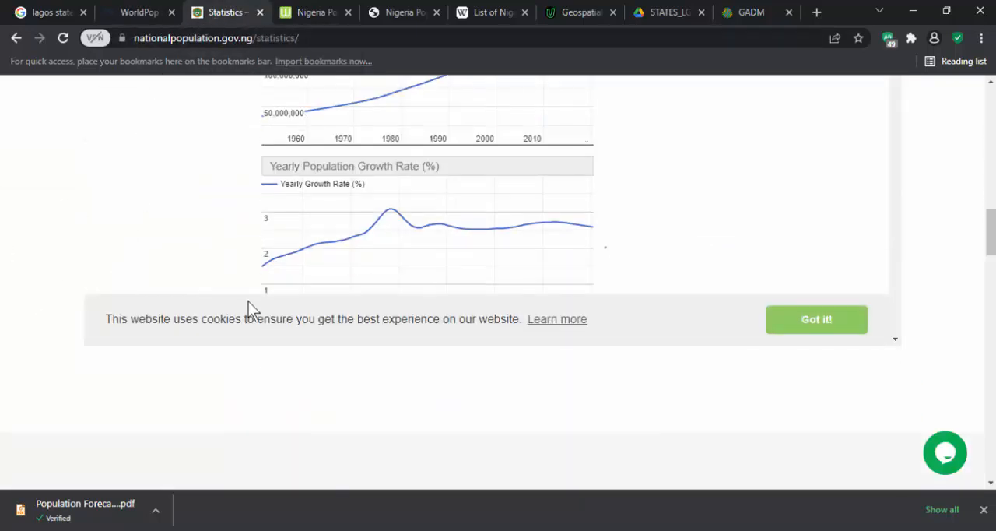
scroll(202, 296, down, 10)
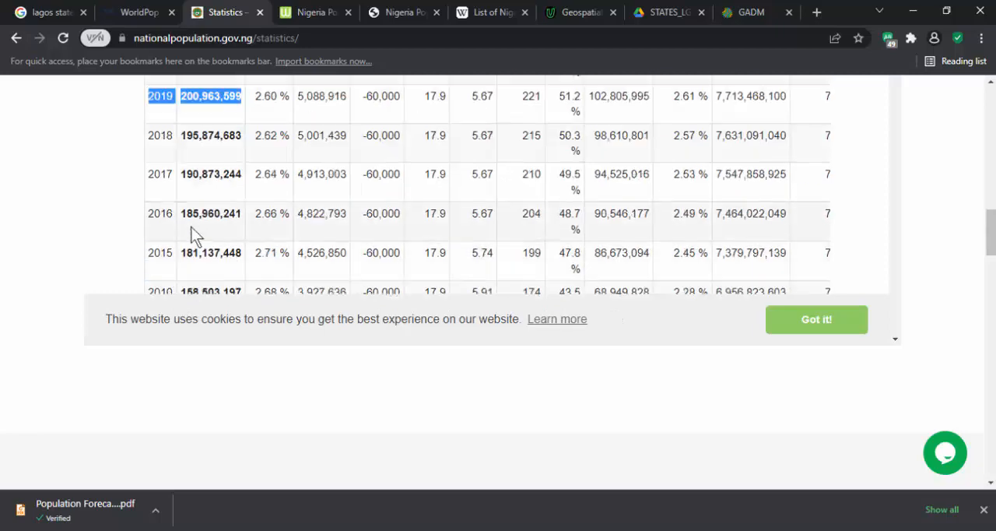
scroll(194, 233, up, 3)
scroll(125, 218, up, 2)
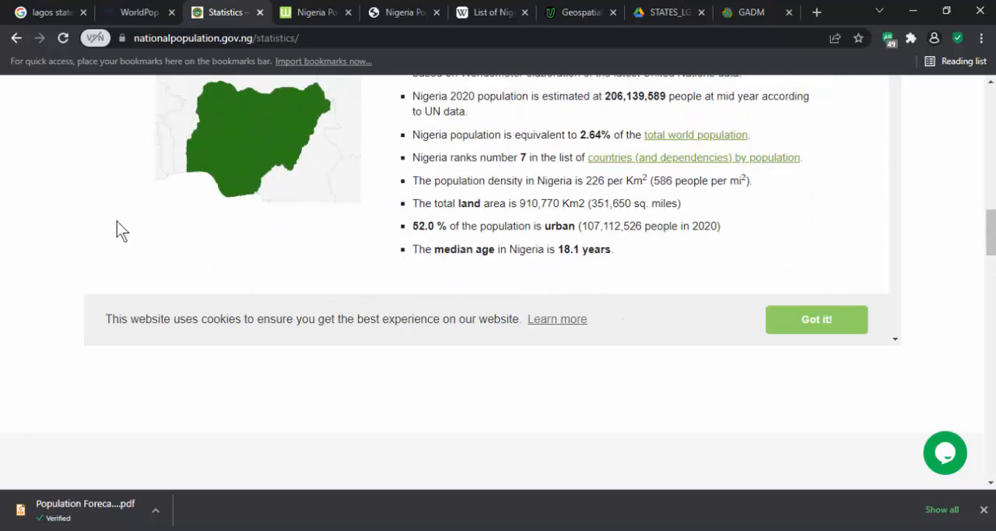
scroll(117, 221, up, 6)
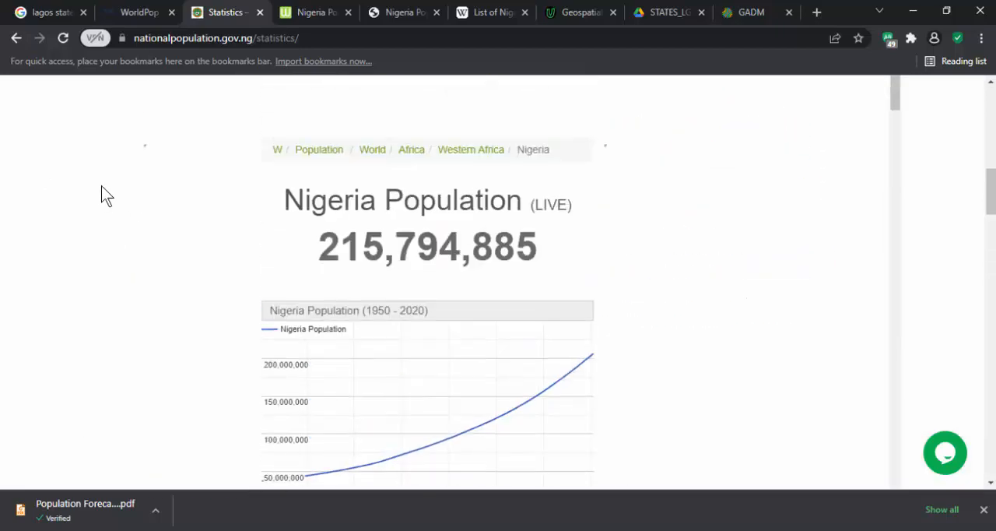
scroll(101, 183, up, 5)
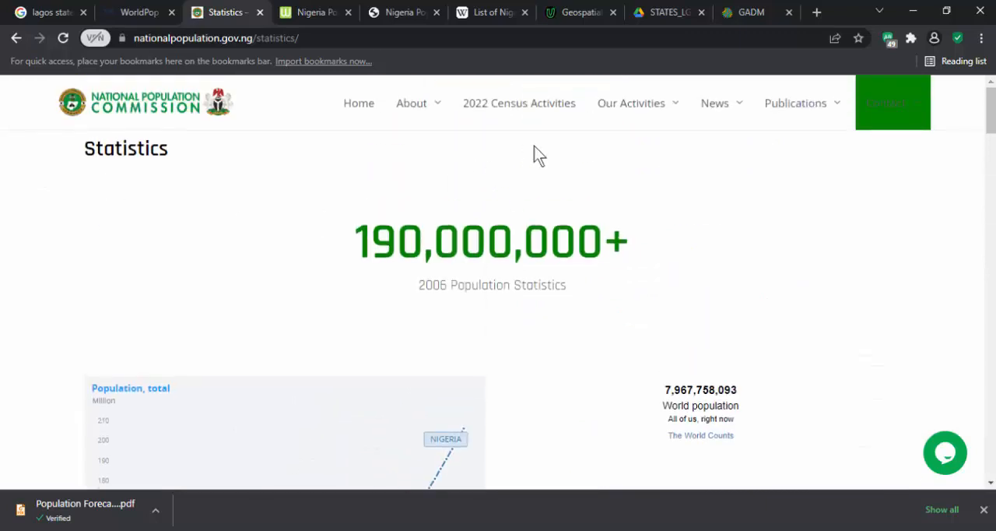
- Open the commission's 2022 Census Activities page and examine its census description, questionnaire modifications and methodology
click(513, 105)
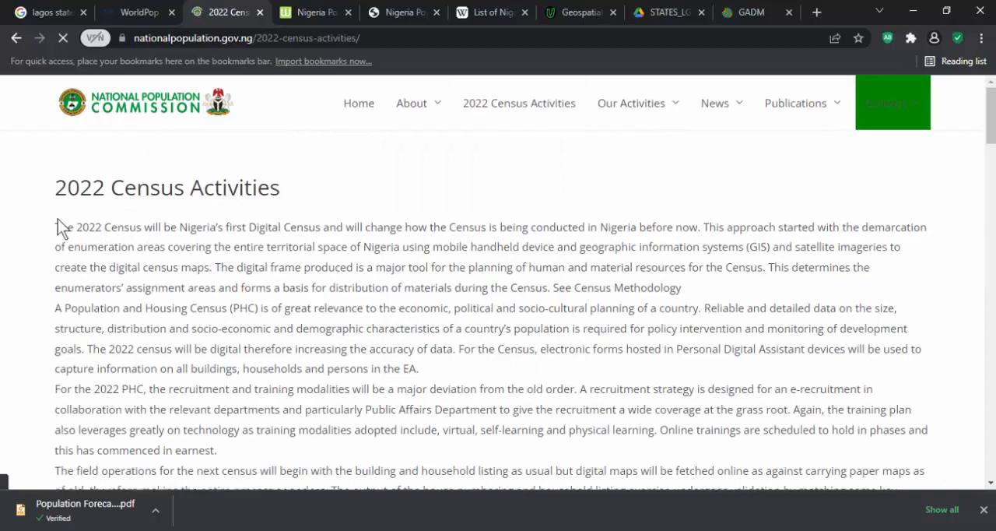
scroll(58, 218, down, 10)
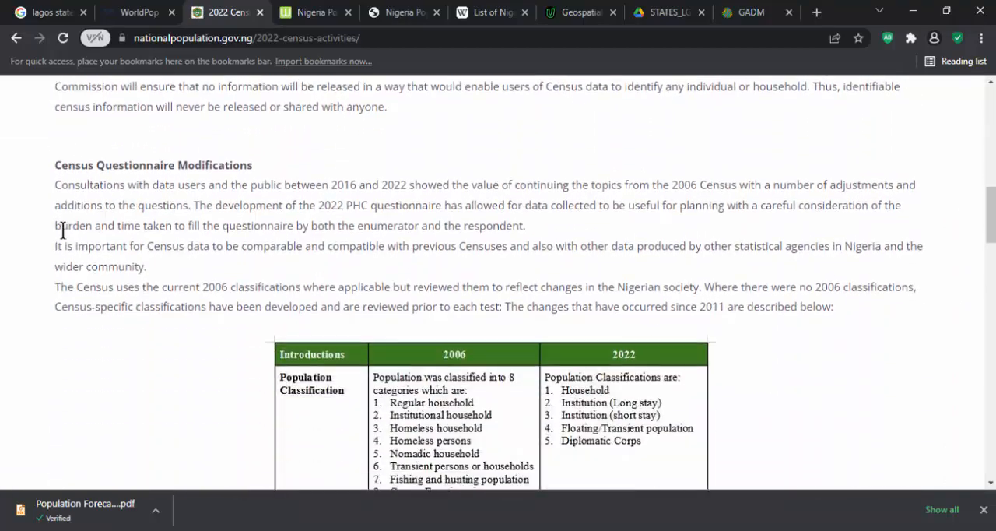
scroll(63, 233, down, 12)
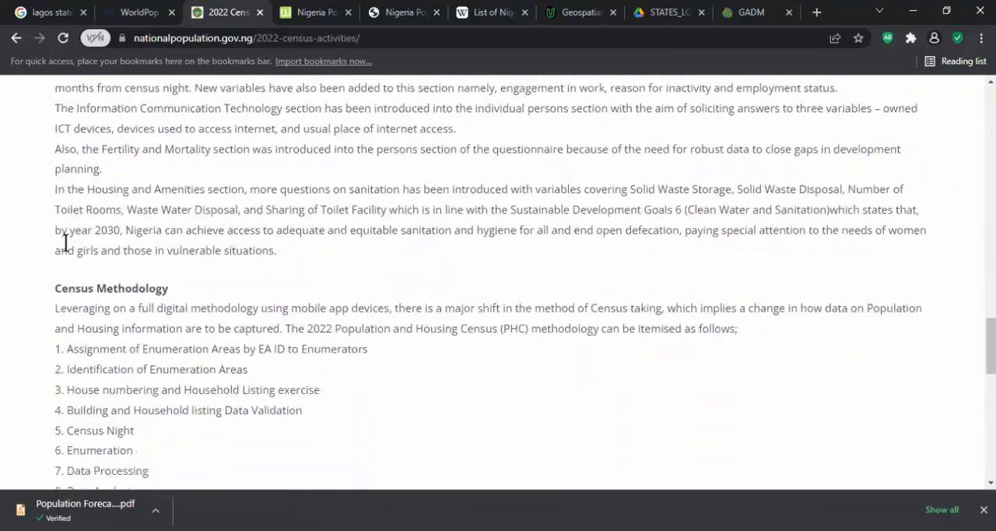
scroll(64, 243, down, 8)
scroll(65, 249, up, 6)
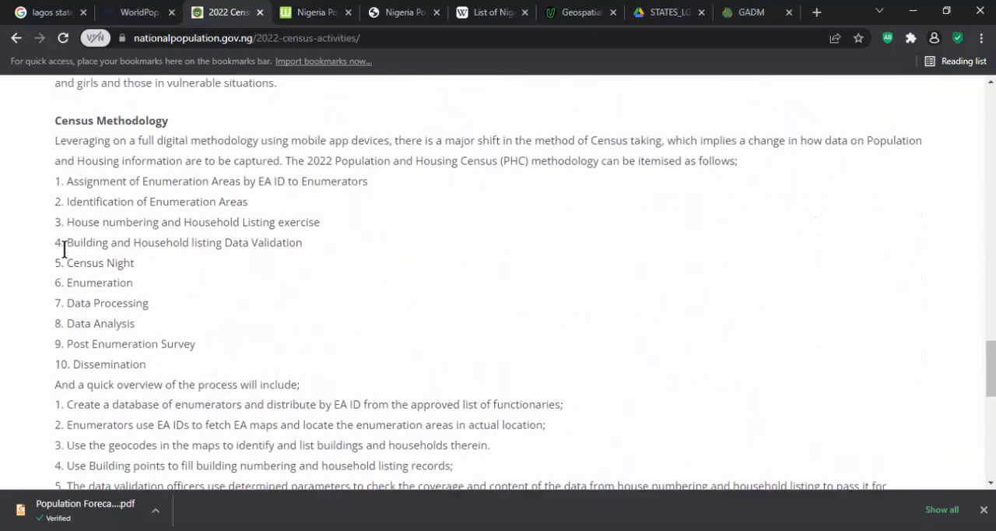
scroll(65, 250, up, 12)
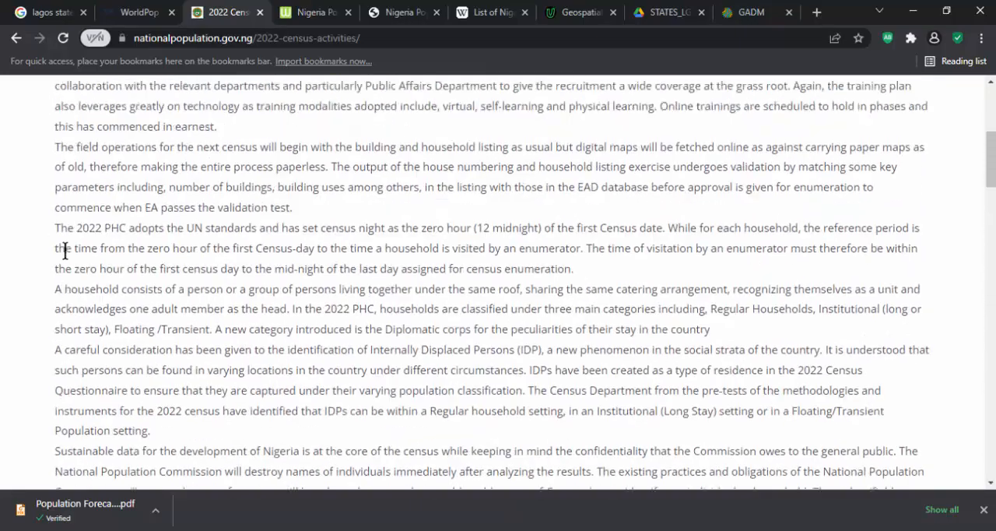
scroll(93, 251, up, 6)
scroll(117, 242, down, 7)
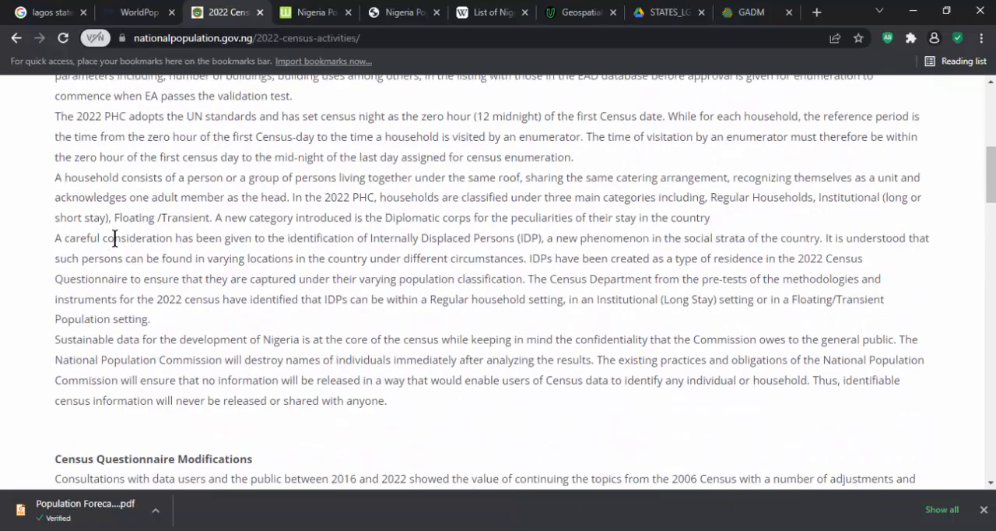
scroll(85, 242, down, 2)
scroll(89, 247, up, 8)
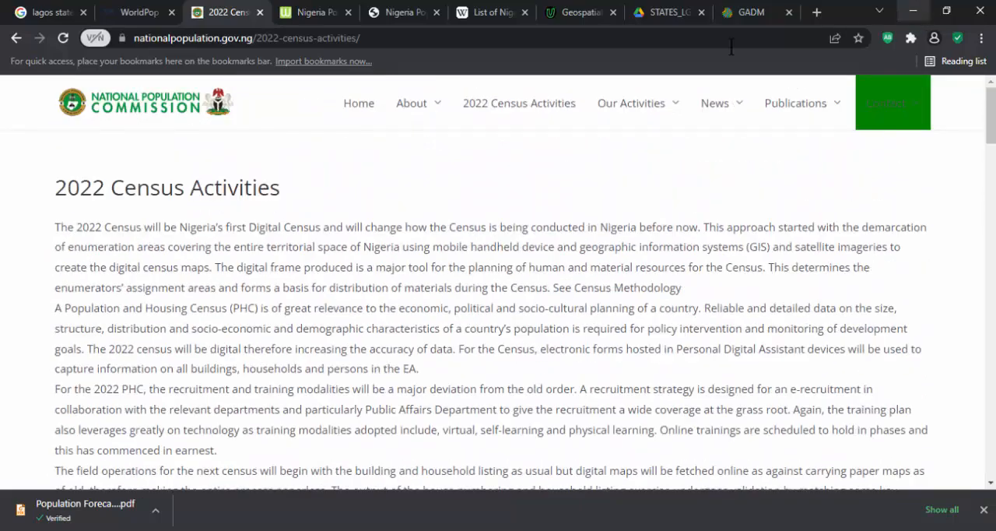
- Change the Google query to "Kano state population 2022" and run the search
click(31, 12)
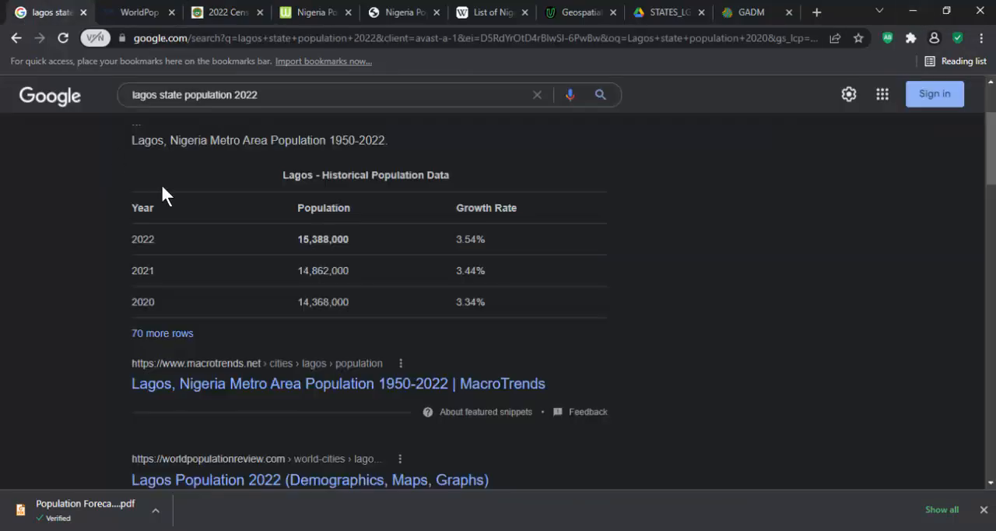
click(156, 95)
double_click(146, 95)
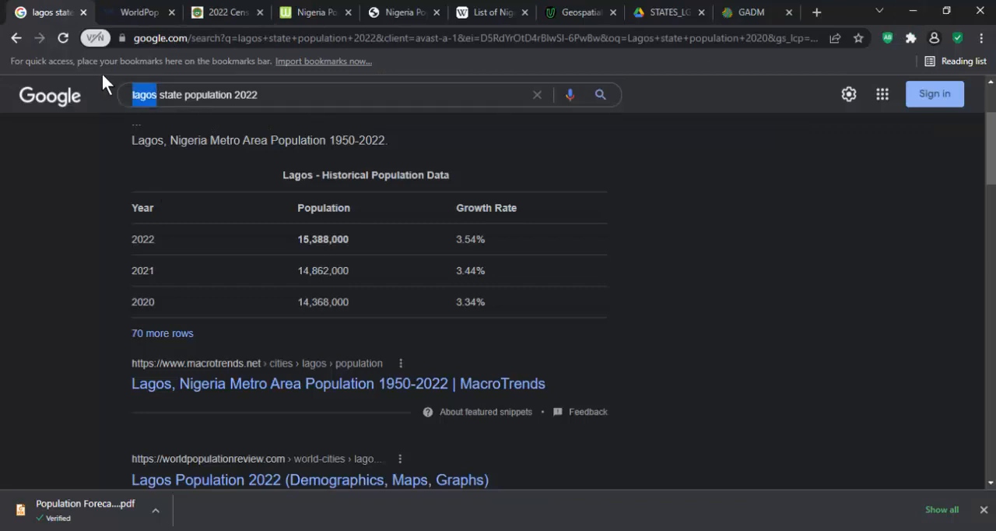
text(Kano)
key(Return)
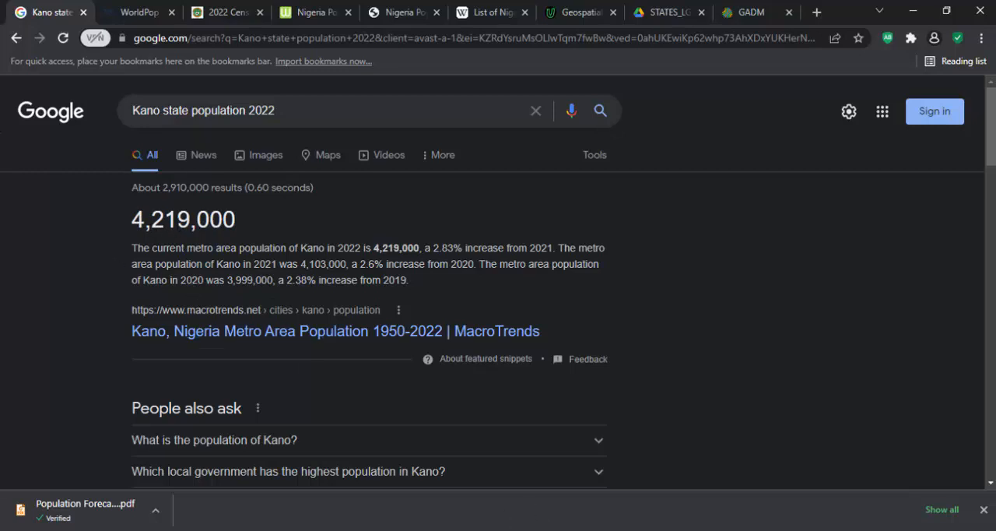
- Switch to QGIS, select Kano state on the map in the Nig_States layer and view its row in the attribute table
key(alt+Tab)
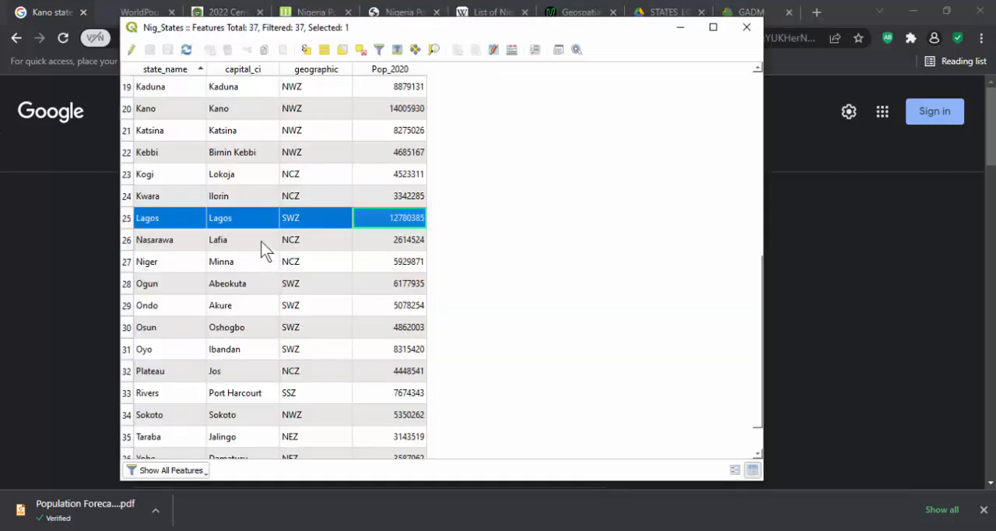
click(474, 530)
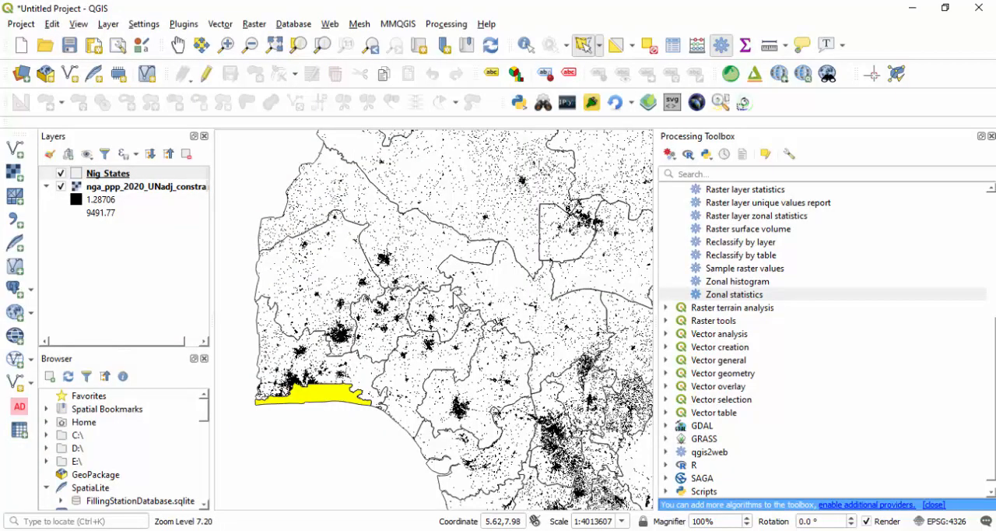
scroll(459, 302, down, 2)
scroll(471, 272, up, 2)
scroll(464, 286, down, 1)
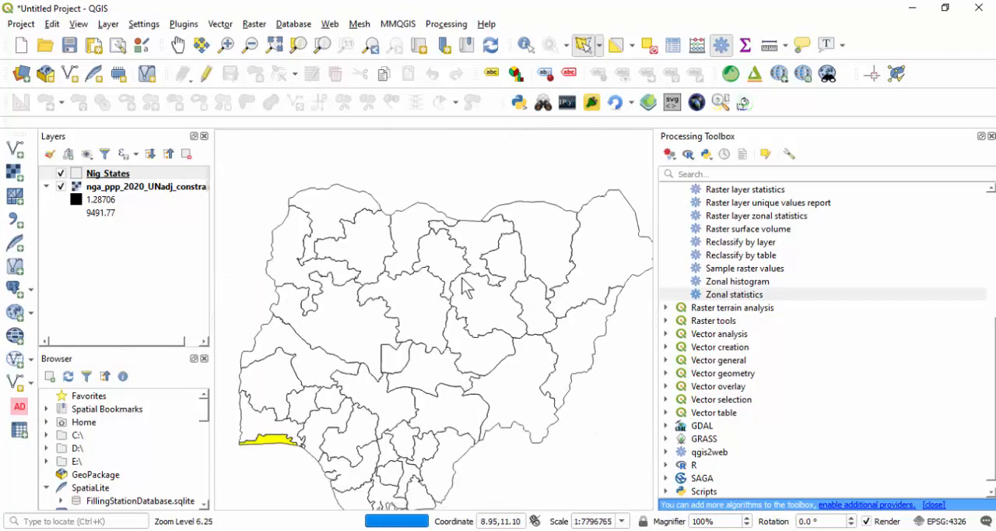
scroll(464, 287, up, 2)
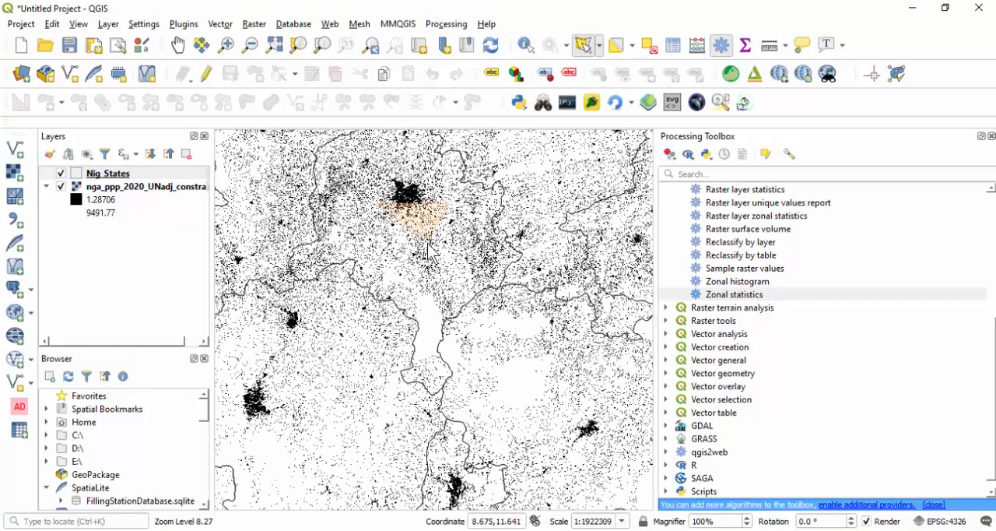
click(428, 245)
click(636, 530)
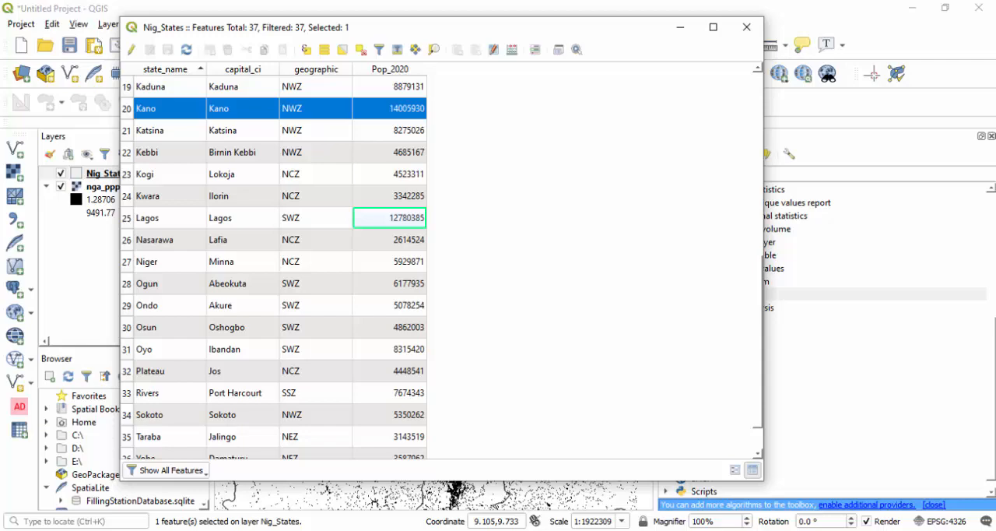
- Return to the browser and examine Kano's population in the Google results and in Wikipedia's list of Nigerian states by population
mouse_move(763, 469)
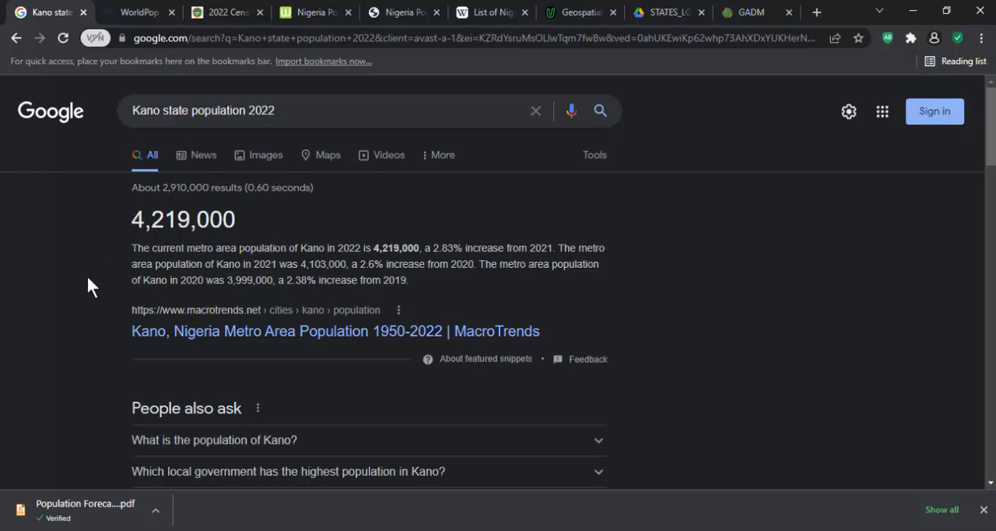
scroll(88, 278, down, 3)
scroll(87, 287, up, 3)
scroll(93, 273, down, 1)
scroll(247, 238, up, 1)
drag(154, 220, 249, 225)
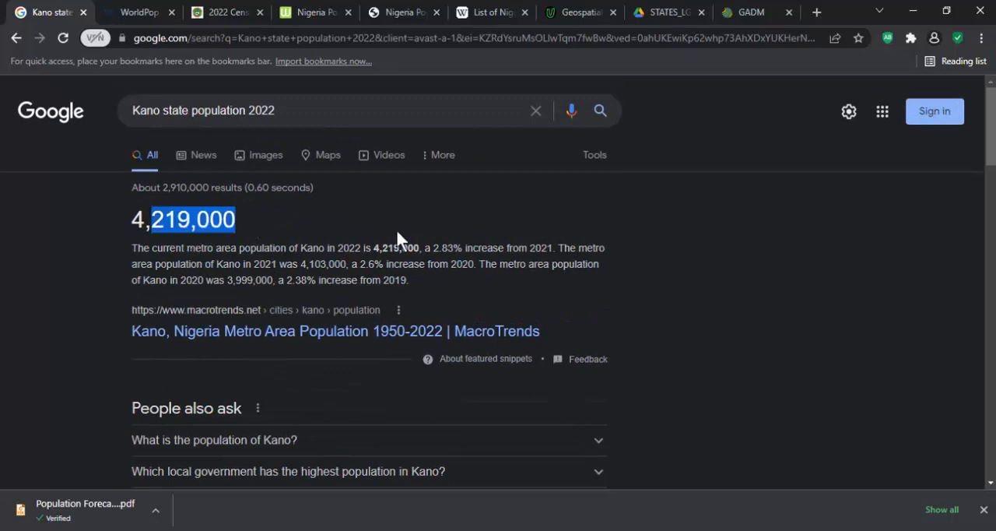
click(490, 13)
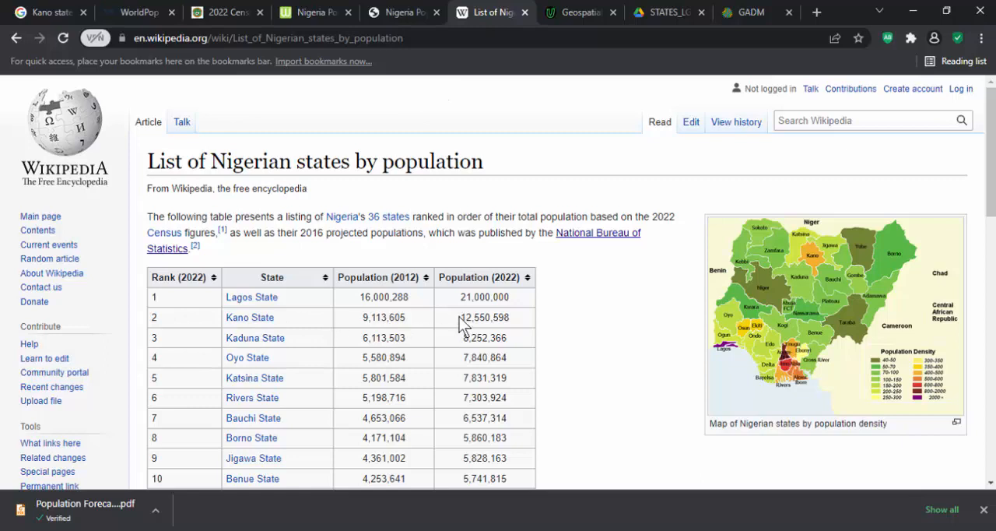
drag(460, 317, 500, 321)
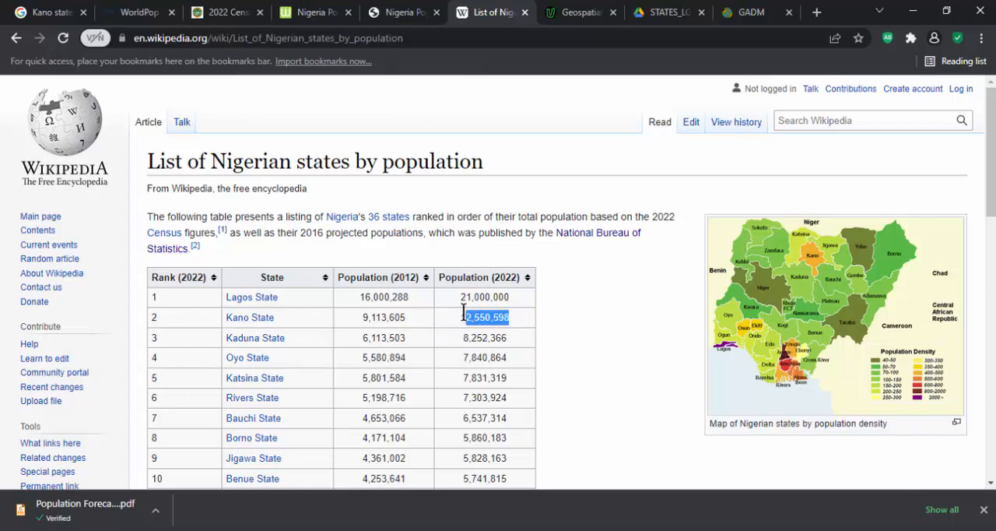
- Go back to the WorldPop page and review the Nigeria population 2020 dataset's description and mapping approach
click(129, 15)
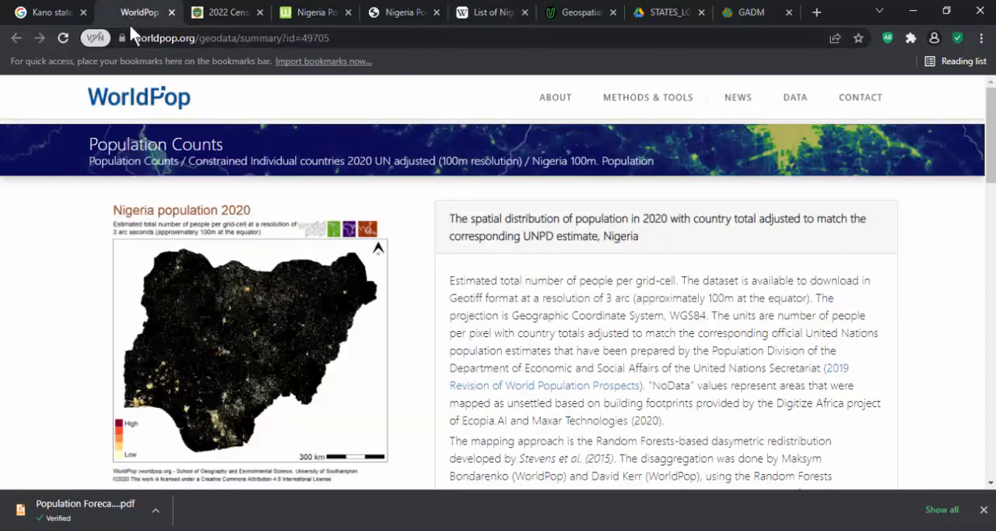
scroll(89, 315, down, 3)
scroll(89, 315, up, 3)
scroll(473, 264, down, 2)
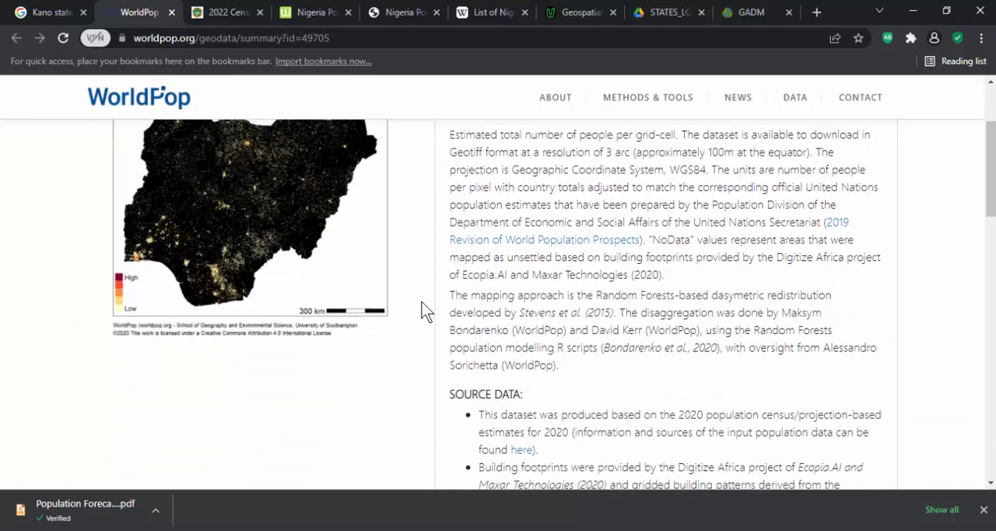
scroll(424, 310, up, 2)
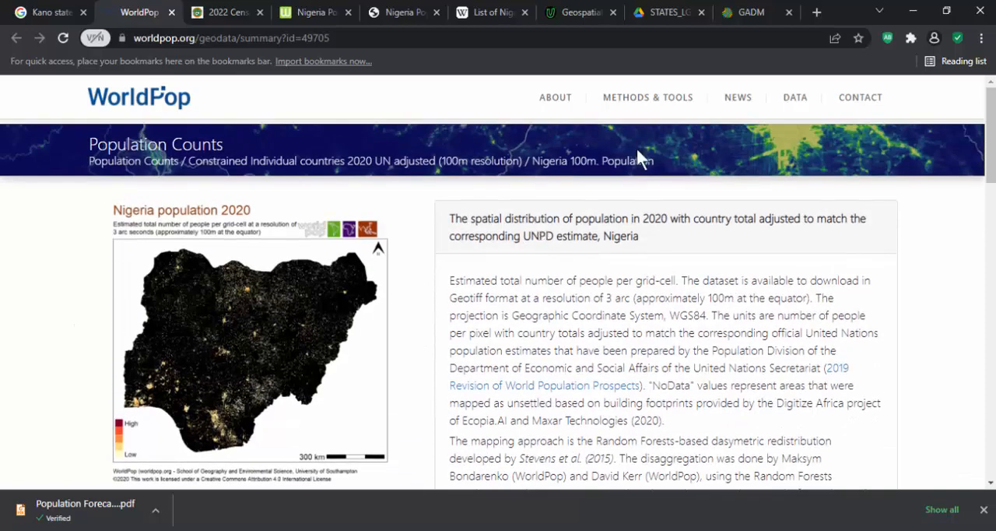
- Switch back to the QGIS map window, close the Processing Toolbox and bring the whole of Nigeria into view
click(465, 529)
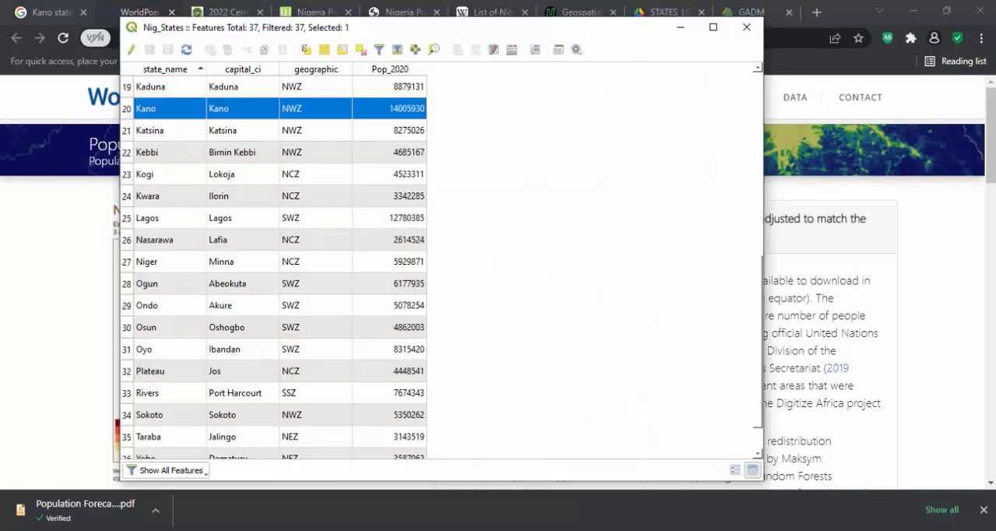
click(498, 510)
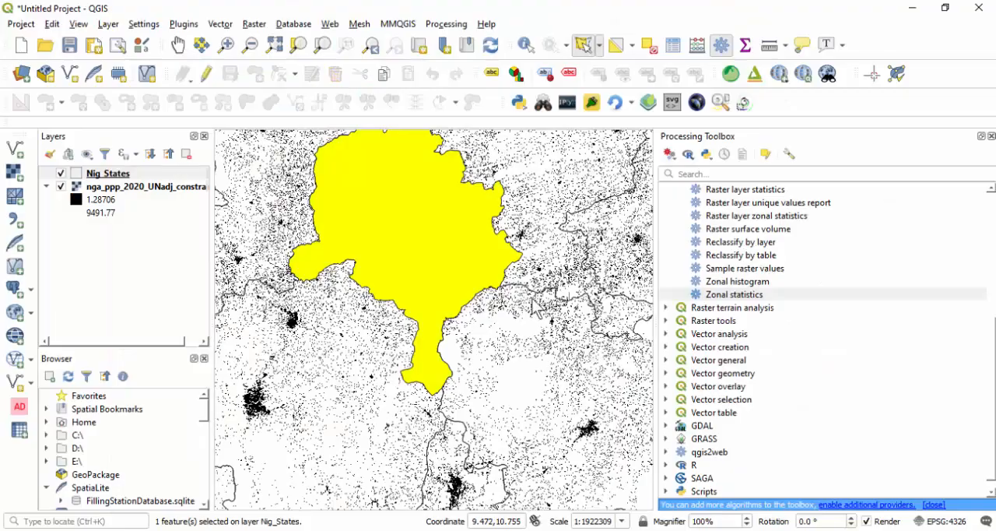
scroll(526, 247, down, 2)
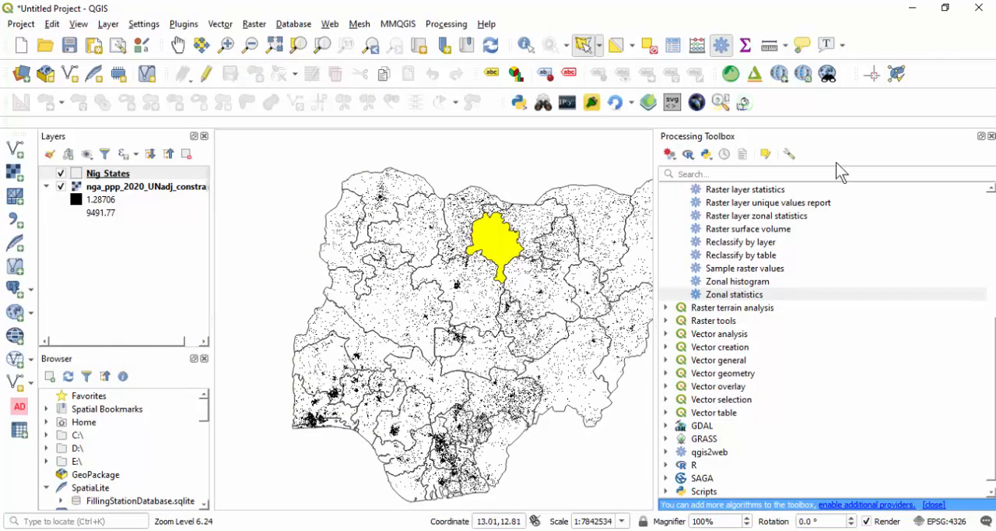
click(991, 136)
scroll(454, 232, down, 2)
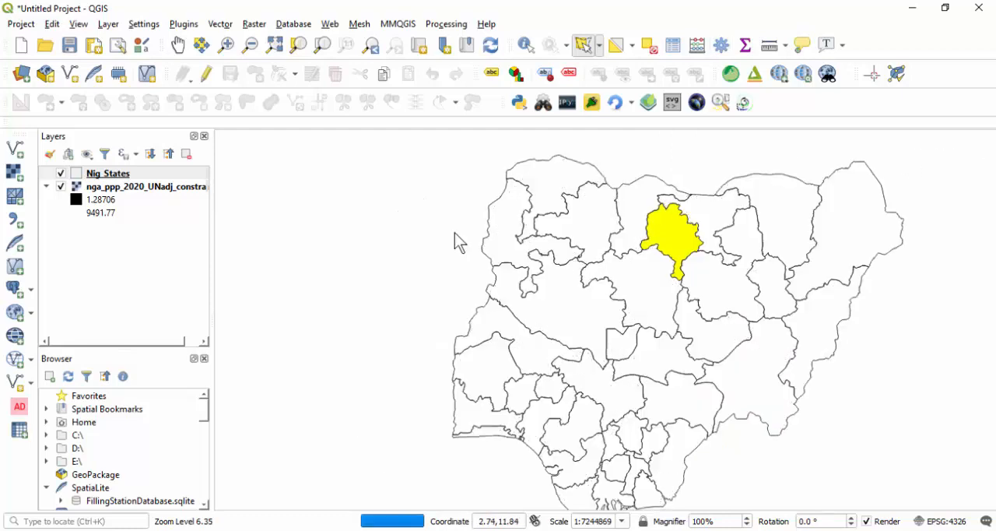
scroll(439, 272, up, 2)
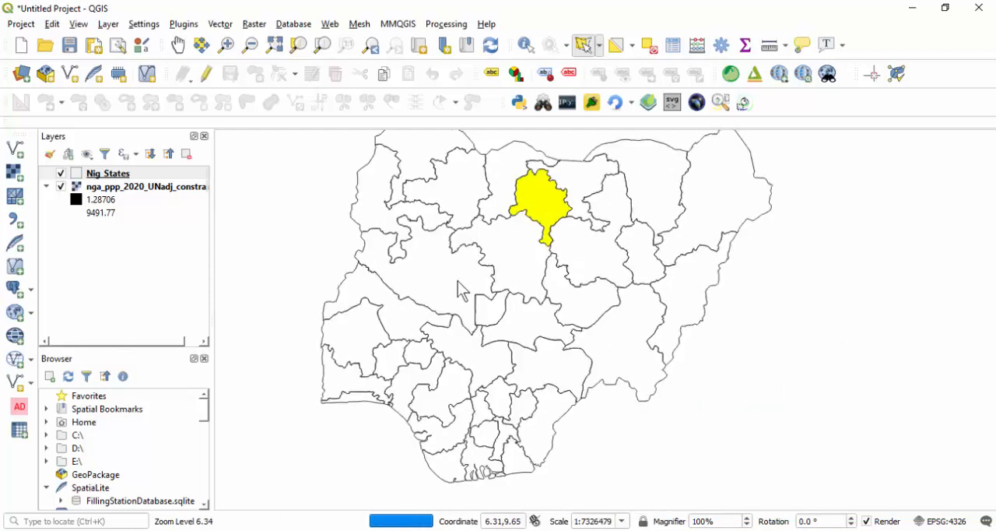
- Hide the Nig_States layer so only the population raster is drawn over the whole of Nigeria
scroll(462, 289, down, 2)
scroll(501, 236, up, 1)
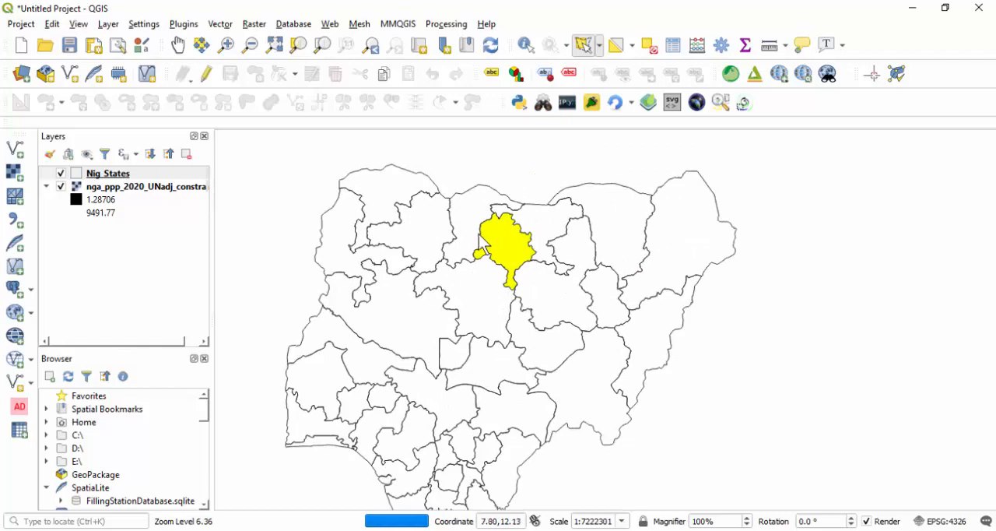
scroll(502, 241, down, 1)
scroll(493, 241, up, 1)
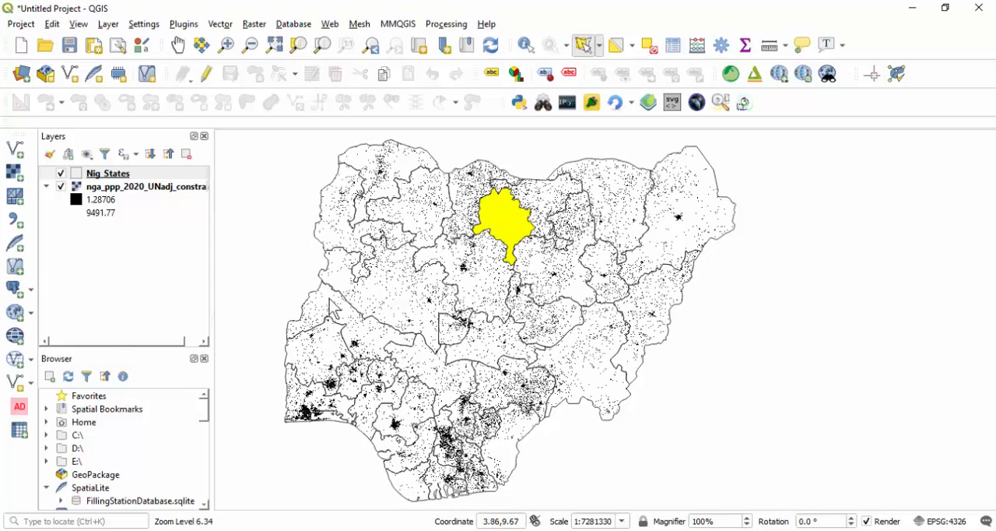
click(125, 173)
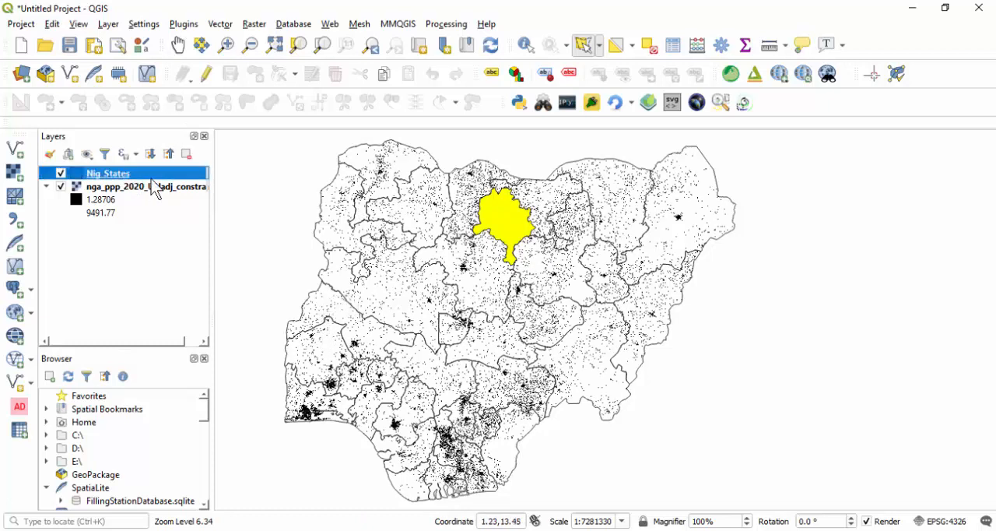
click(60, 173)
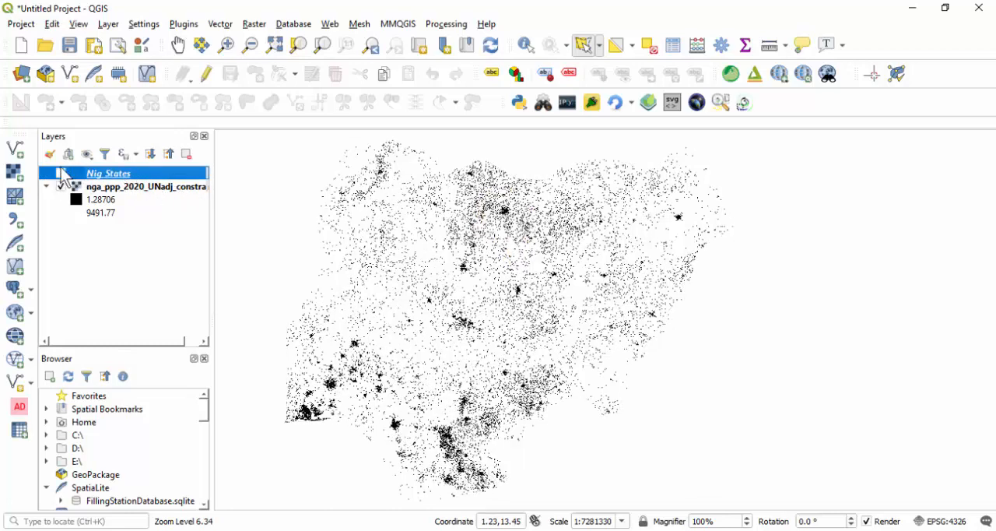
- Add the Nig_LGAs shapefile from the SHP folder to the project as a vector layer
click(15, 149)
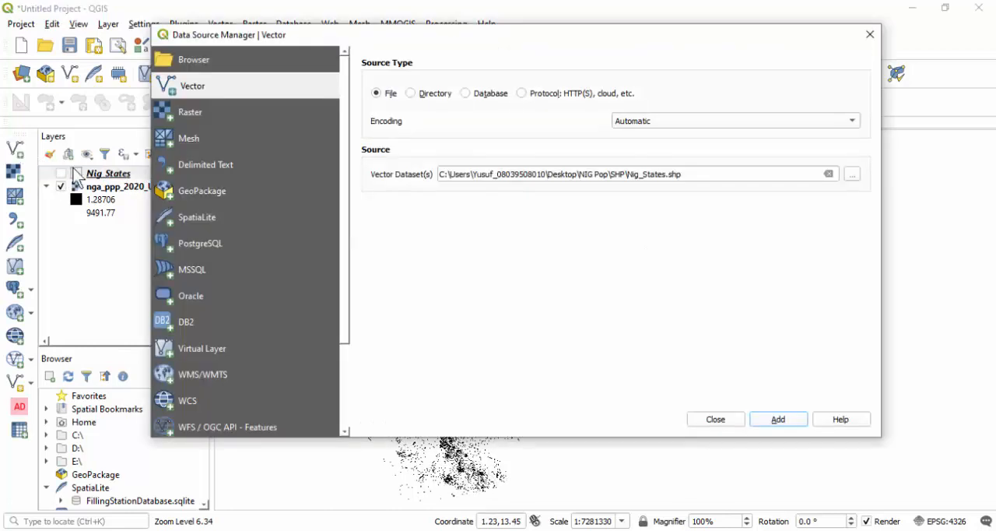
click(852, 175)
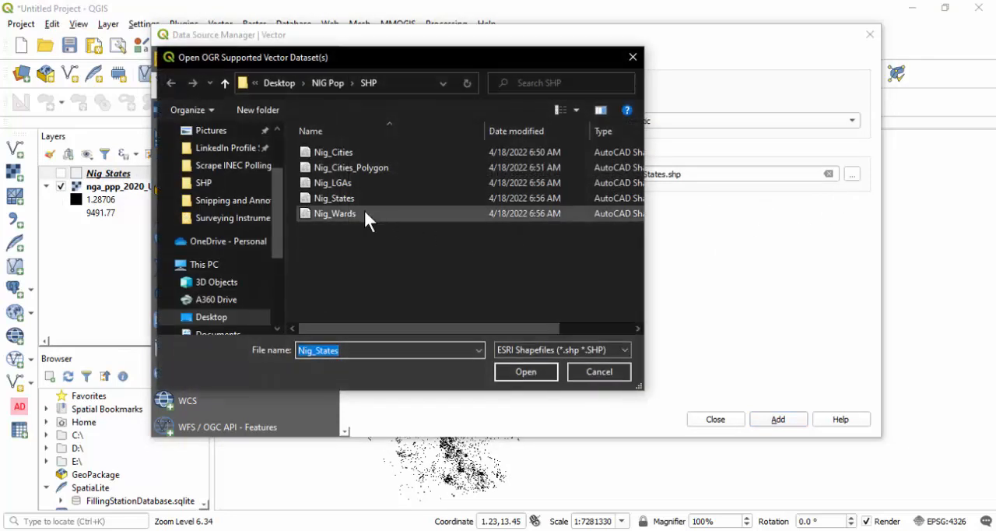
click(357, 179)
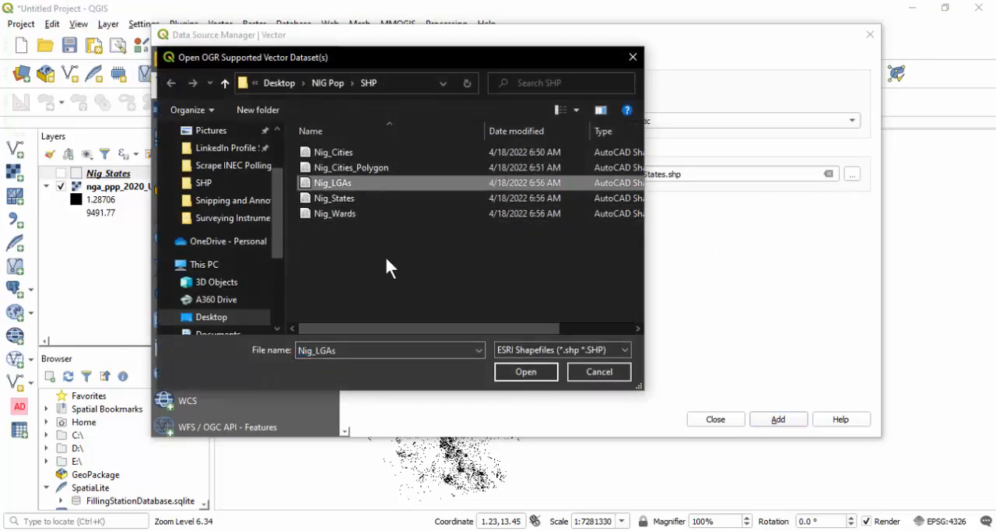
click(532, 373)
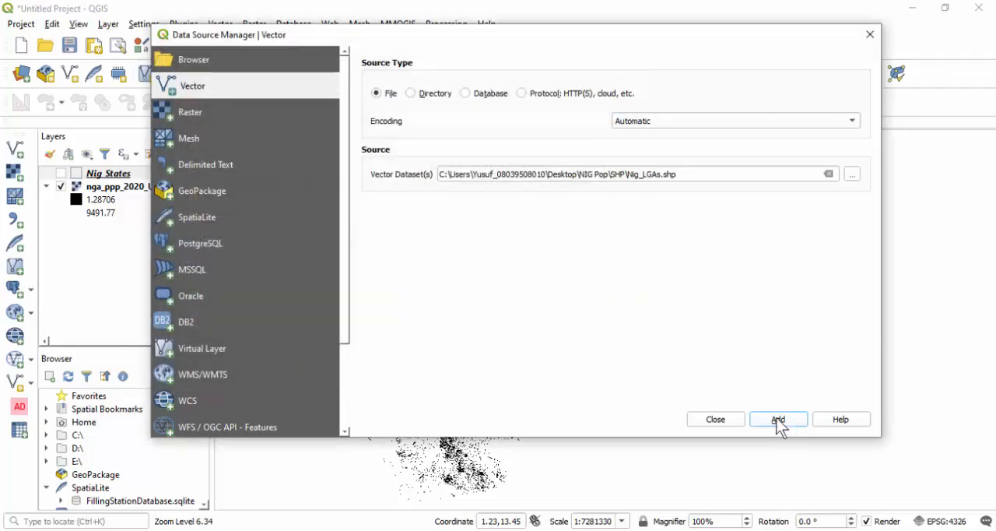
click(778, 420)
click(712, 422)
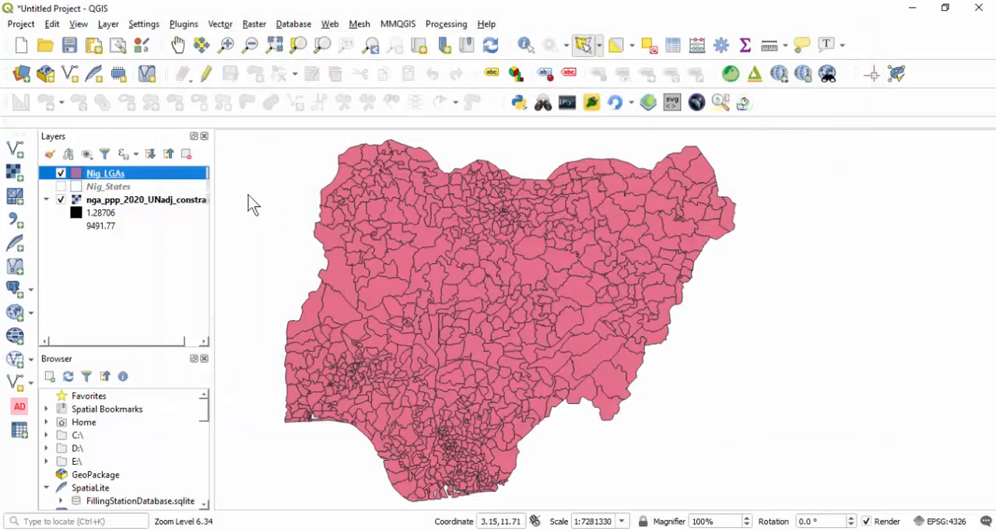
- Set the Nig_LGAs layer's simple fill style to No Brush so only the boundaries cover the raster
double_click(113, 174)
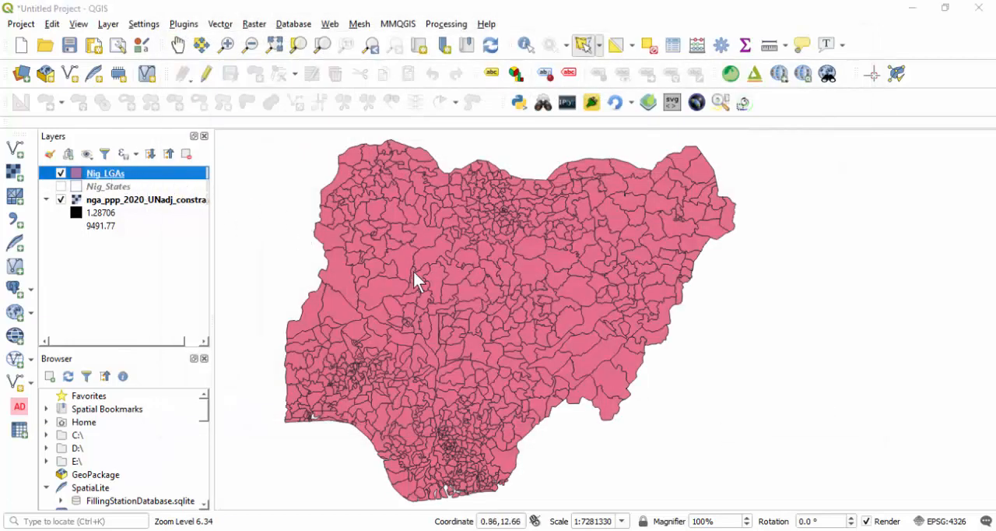
click(395, 156)
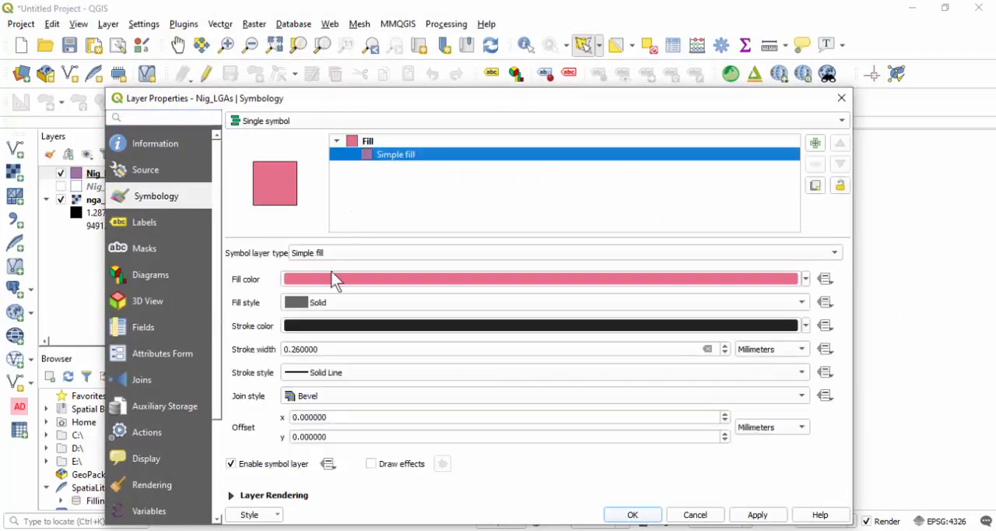
click(325, 307)
click(333, 319)
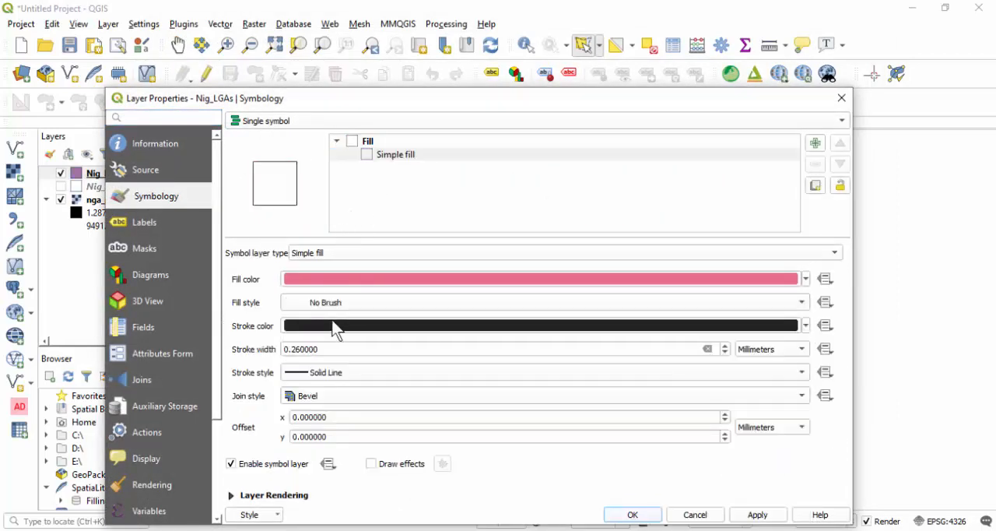
click(630, 514)
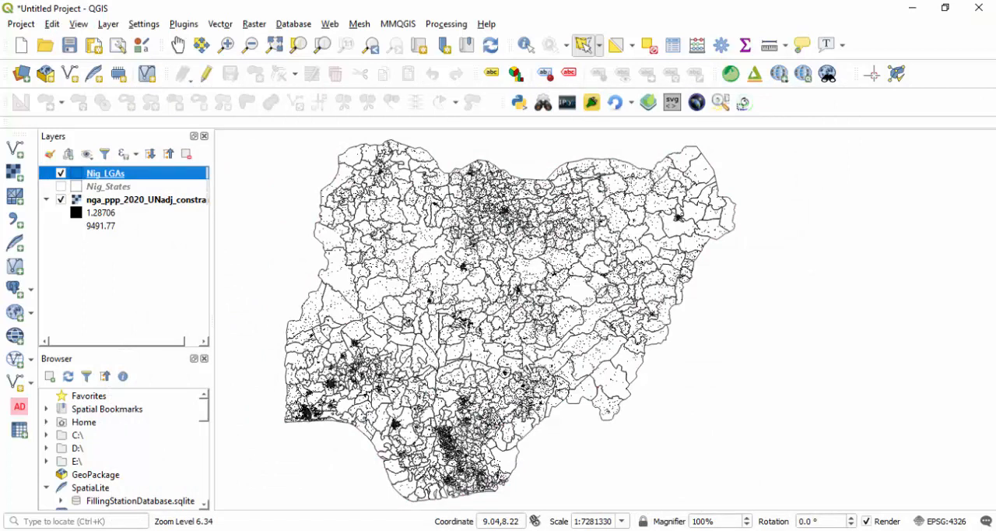
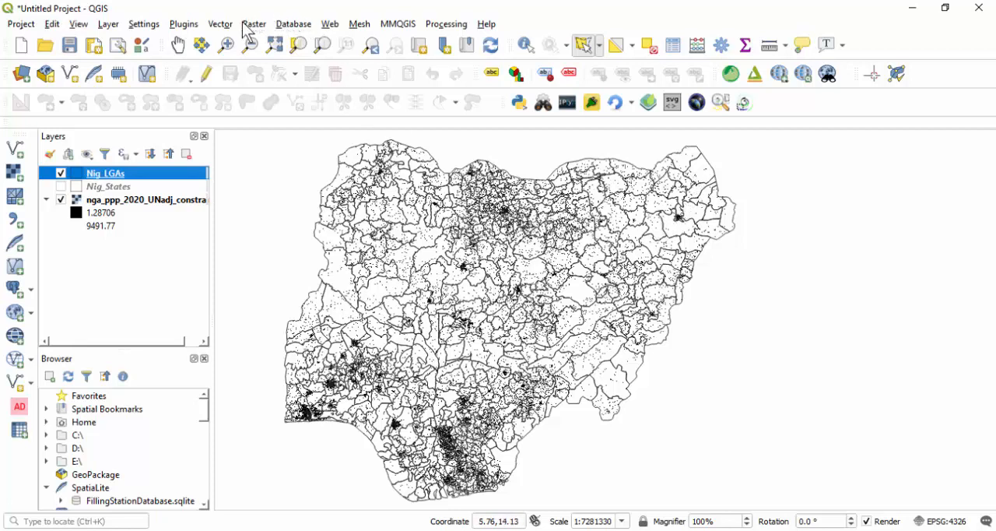
- Open the Zonal Statistics tool with nga_ppp_2020_UNadj_constrained as raster layer and Nig_LGAs as the layer containing the zones
click(447, 24)
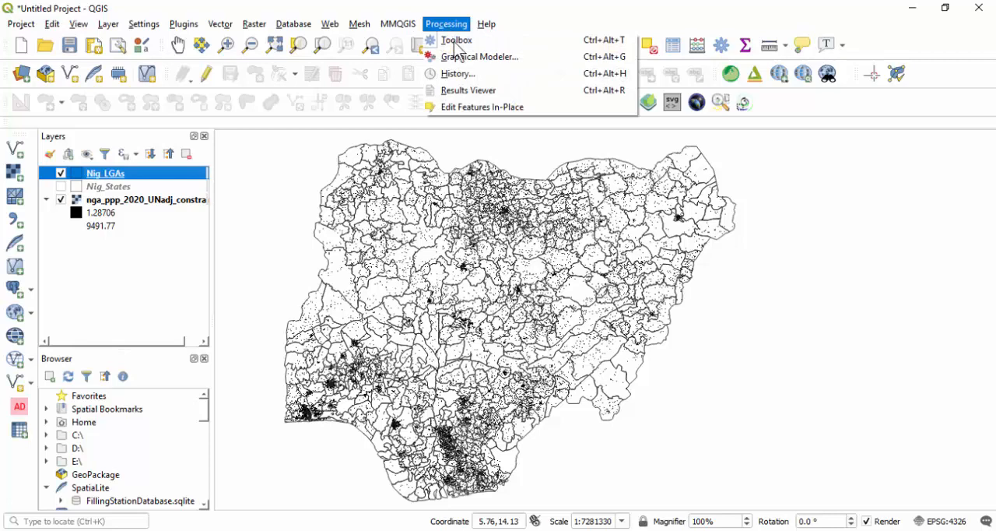
click(461, 38)
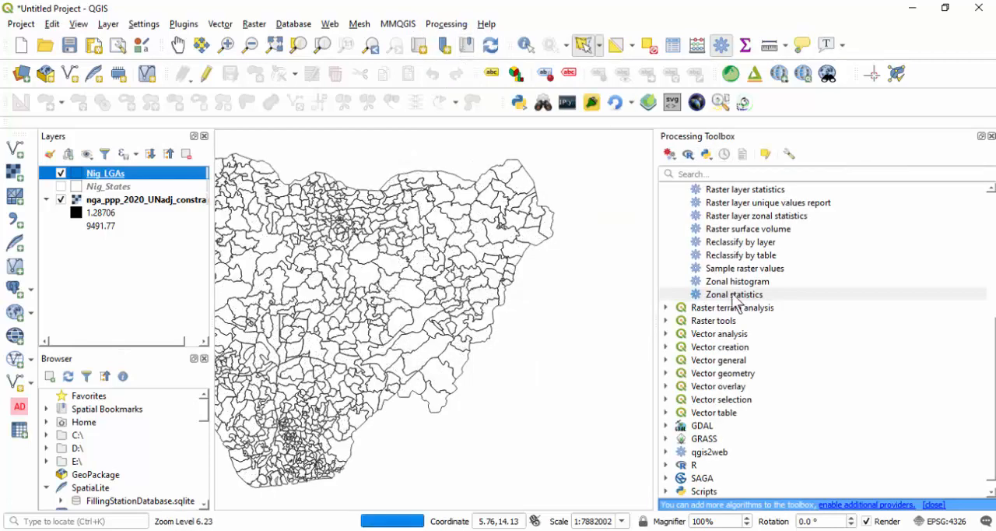
scroll(732, 295, up, 5)
scroll(733, 282, down, 4)
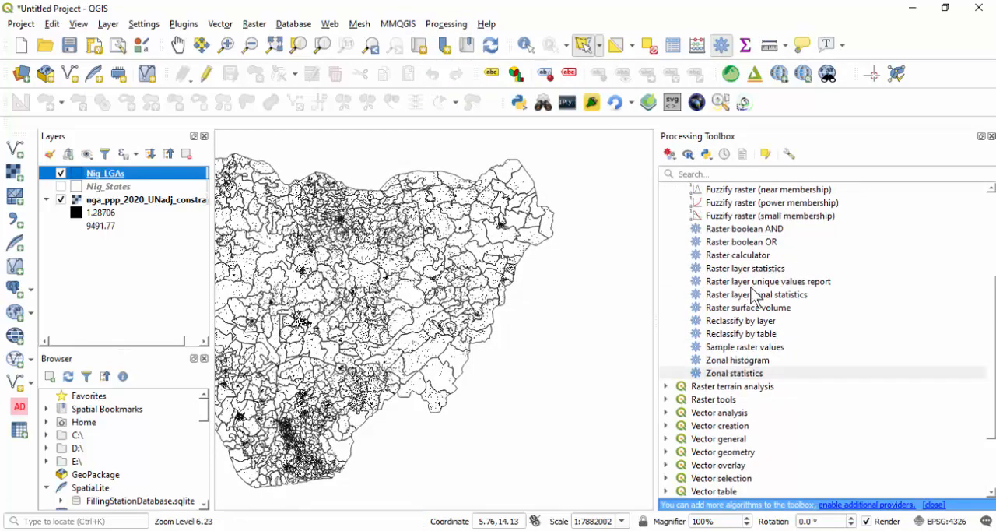
double_click(722, 335)
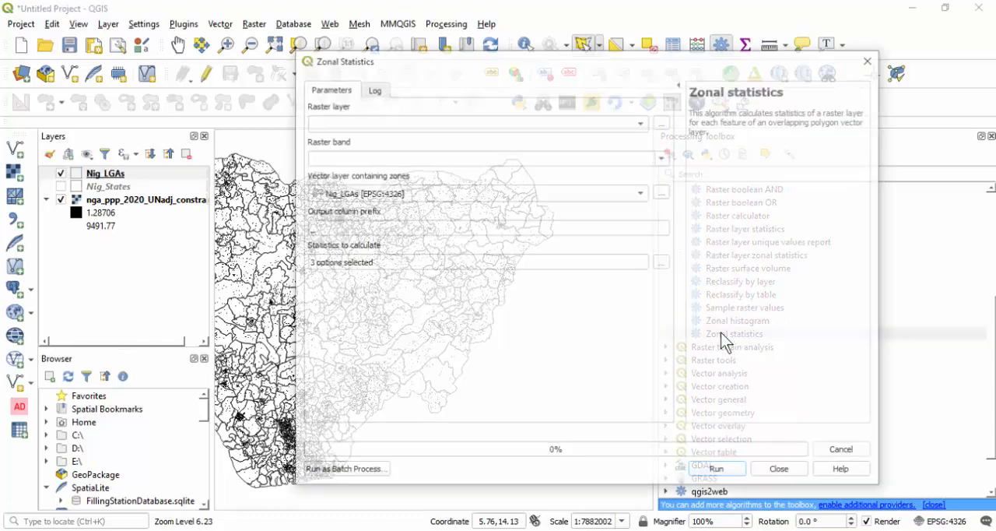
click(528, 124)
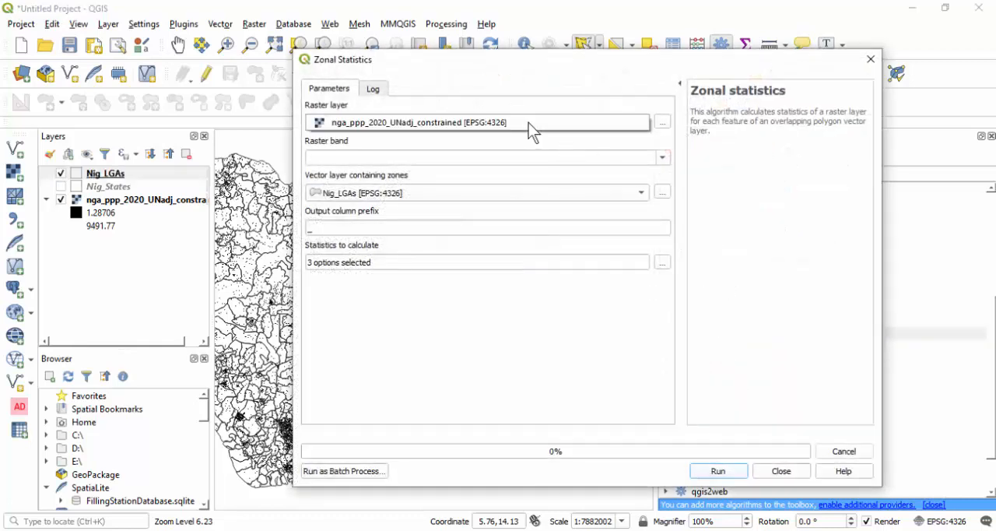
click(504, 122)
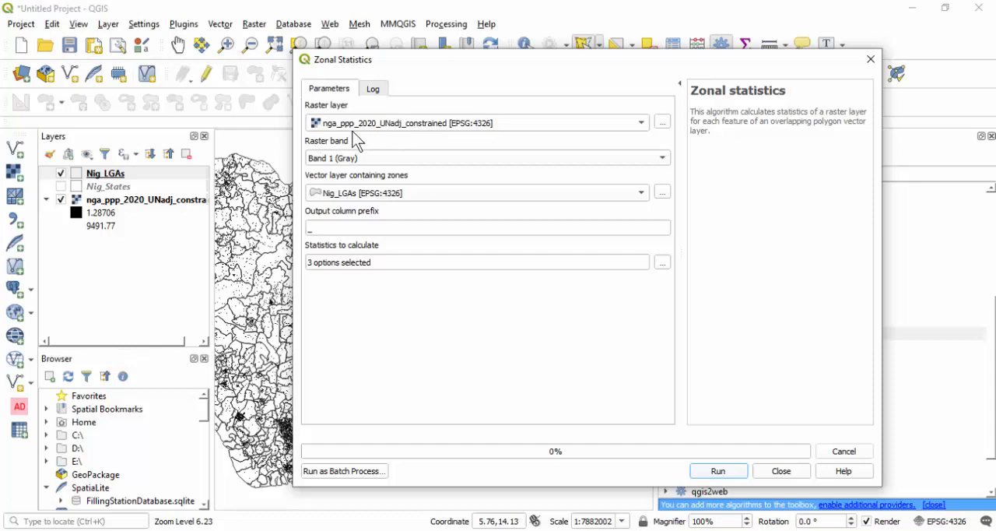
click(381, 193)
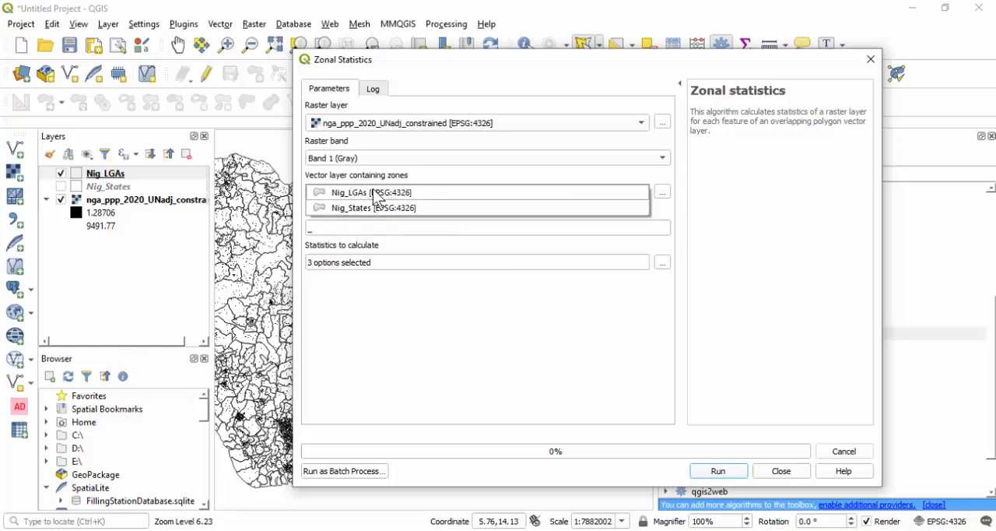
click(391, 194)
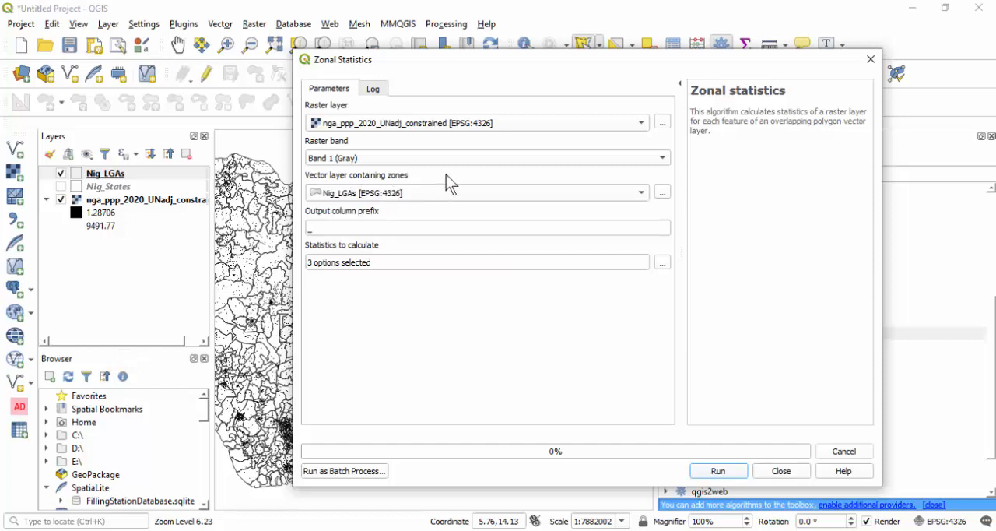
- Set the output column prefix to Pop_ and restrict the statistics to calculate to Sum only
click(309, 228)
text(Pop_)
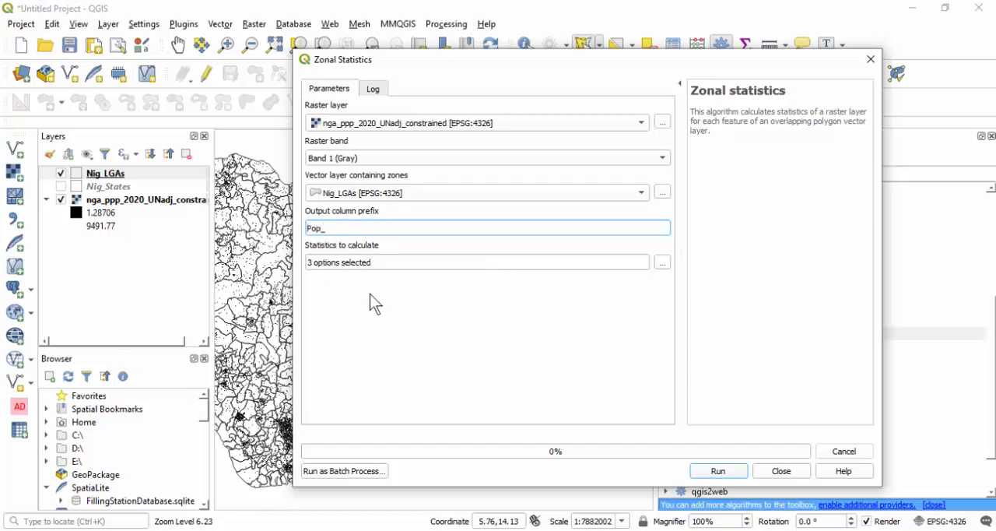
click(377, 288)
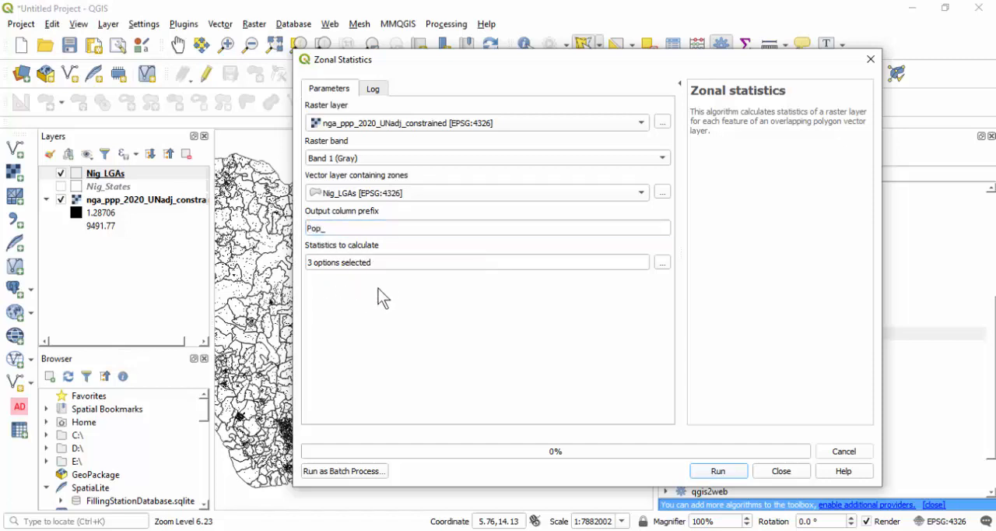
click(662, 265)
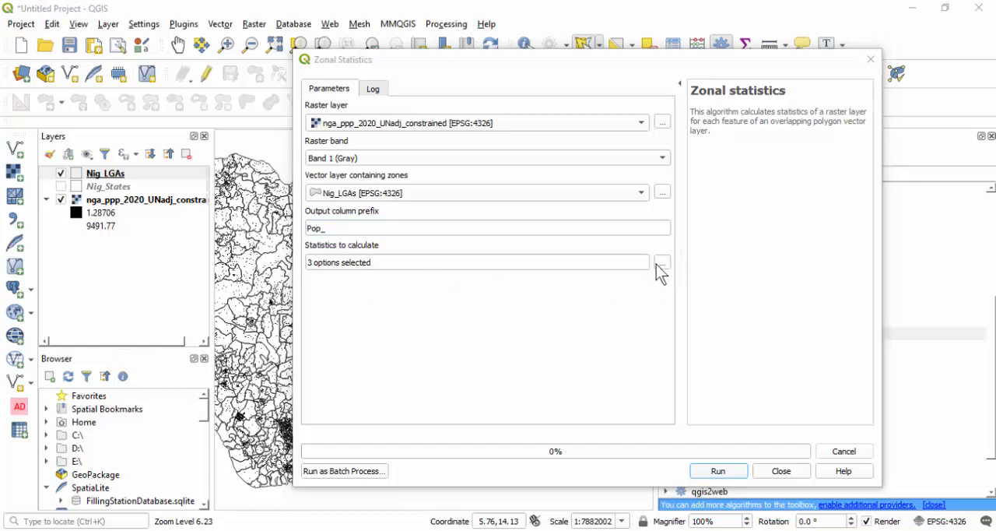
click(536, 231)
click(536, 208)
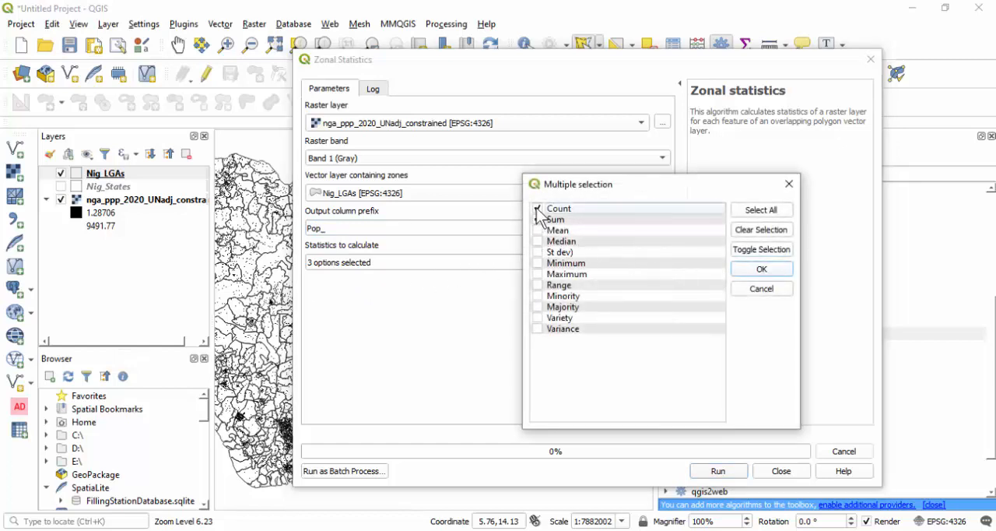
click(754, 270)
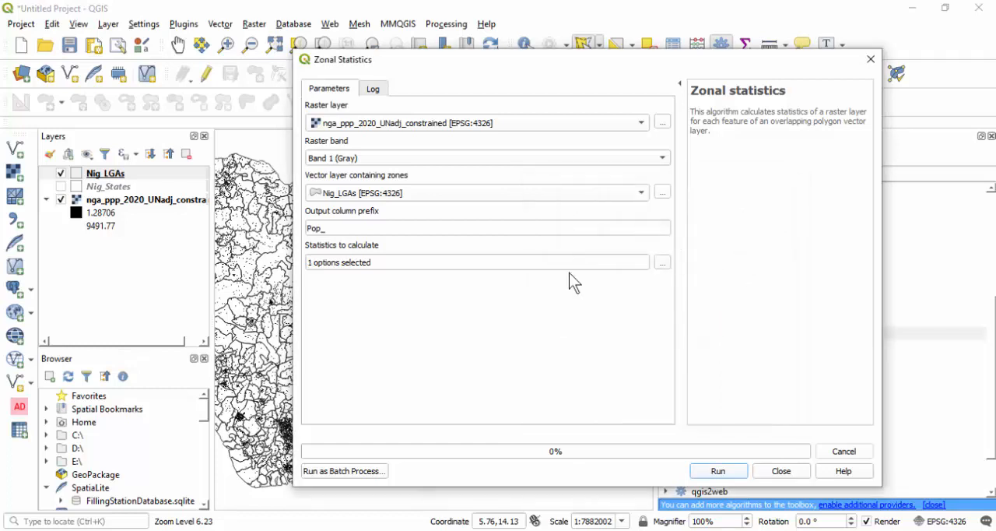
- Run the zonal statistics on the Nig_LGAs layer, dismiss the completion notice and close the tool
click(716, 471)
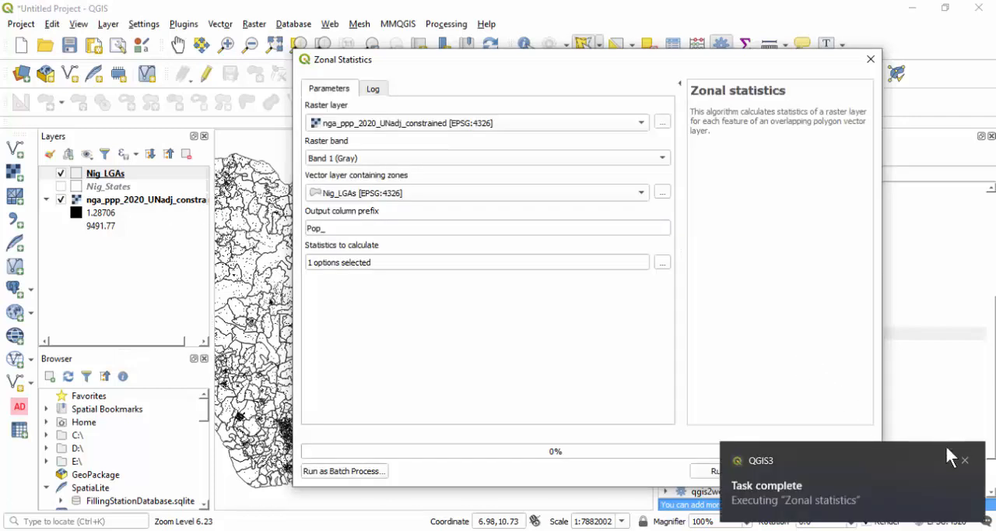
click(965, 463)
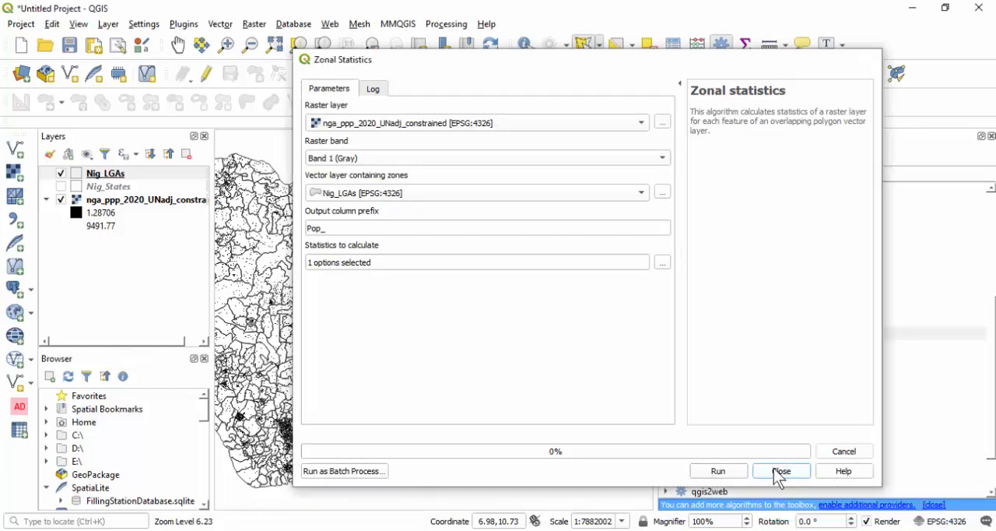
click(779, 471)
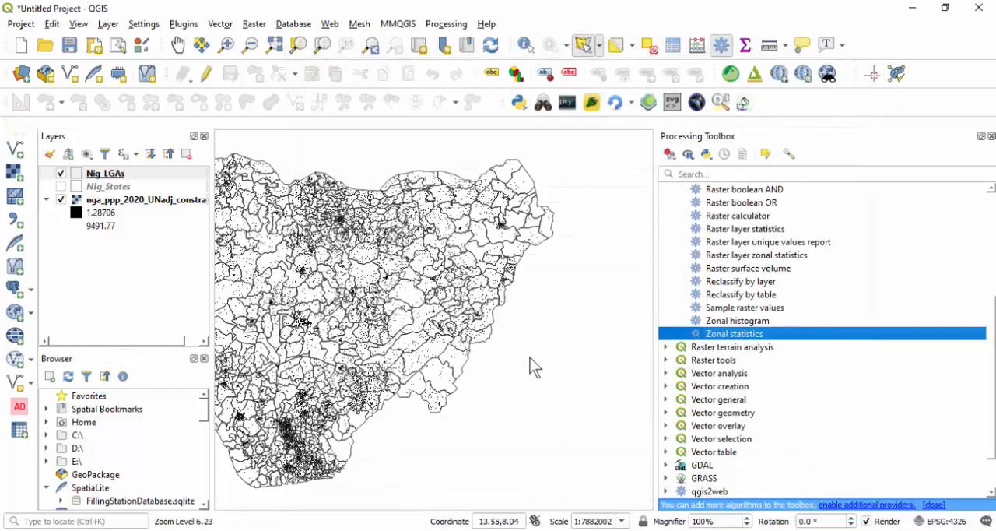
- Open the Nig_LGAs attribute table, sort it by state_name and widen the Pop_sum column to show the full values
right_click(137, 176)
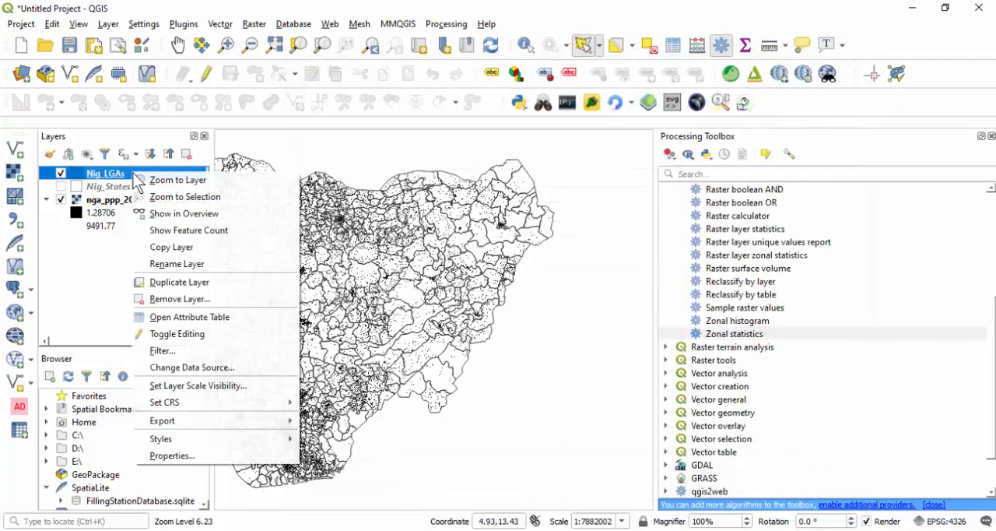
click(187, 318)
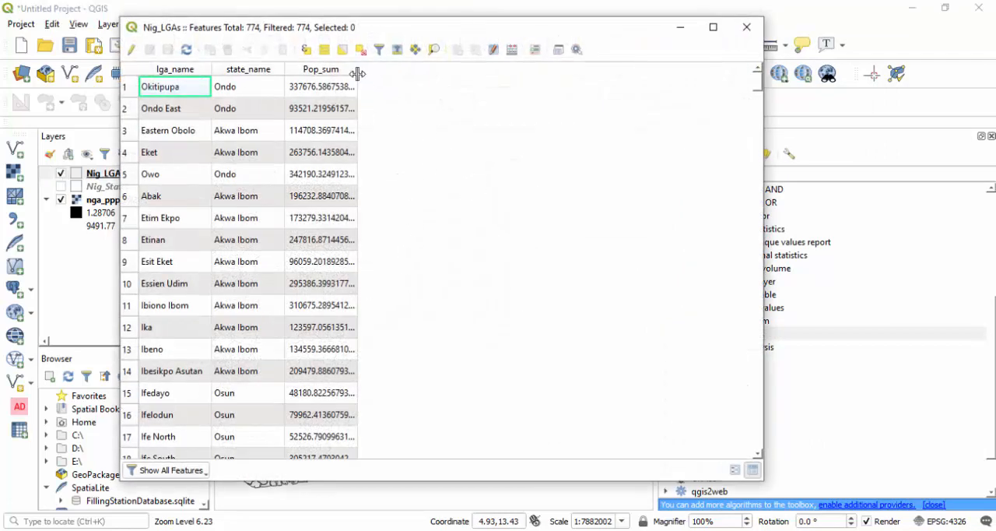
click(248, 69)
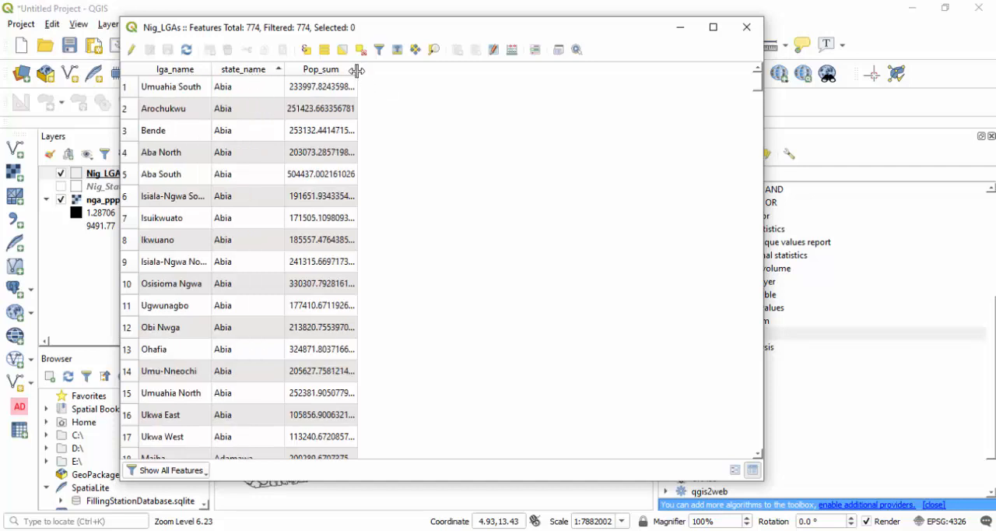
drag(356, 71, 381, 82)
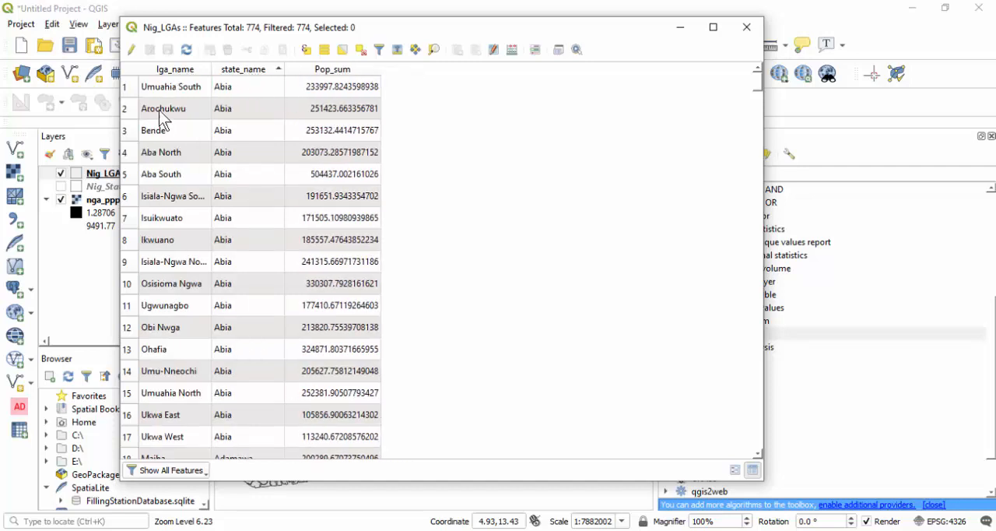
scroll(196, 167, down, 3)
scroll(195, 167, up, 3)
- Create a whole-number field Pop_2020 in the Nig_LGAs table with the Field Calculator expression round("Pop_sum")
click(514, 55)
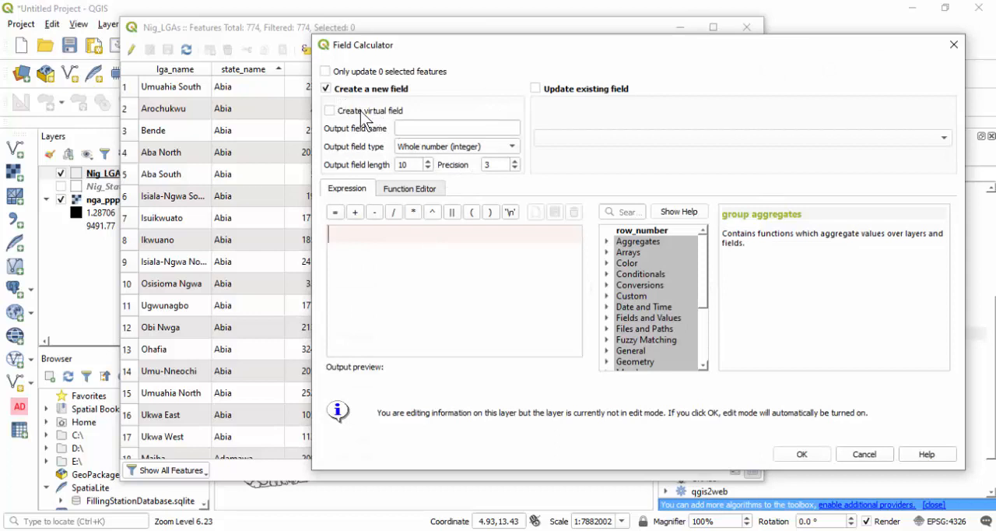
click(421, 129)
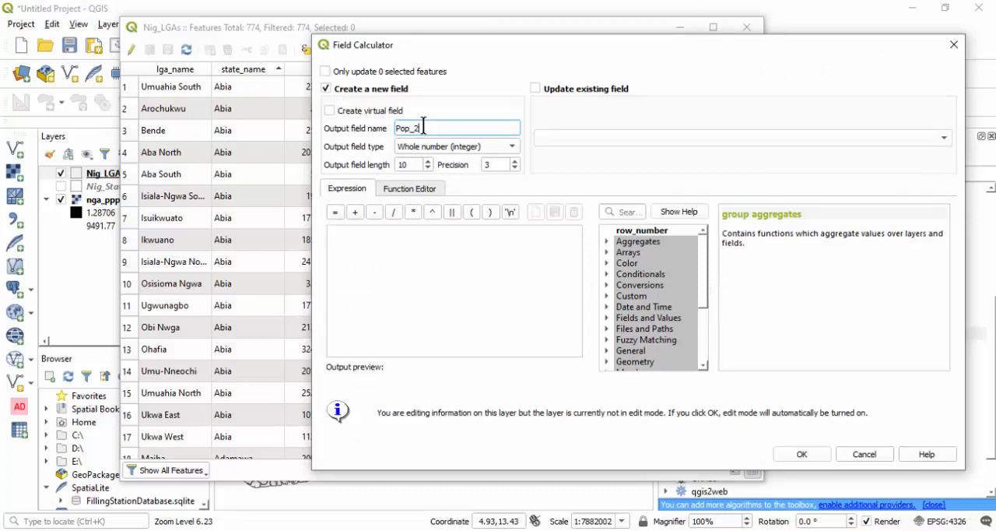
text(Pop_2020)
click(434, 148)
click(436, 147)
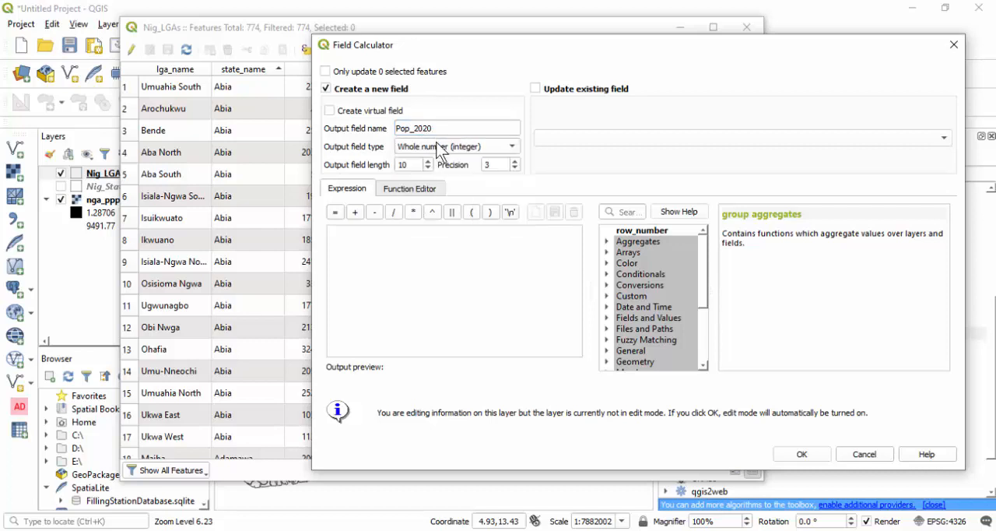
click(379, 241)
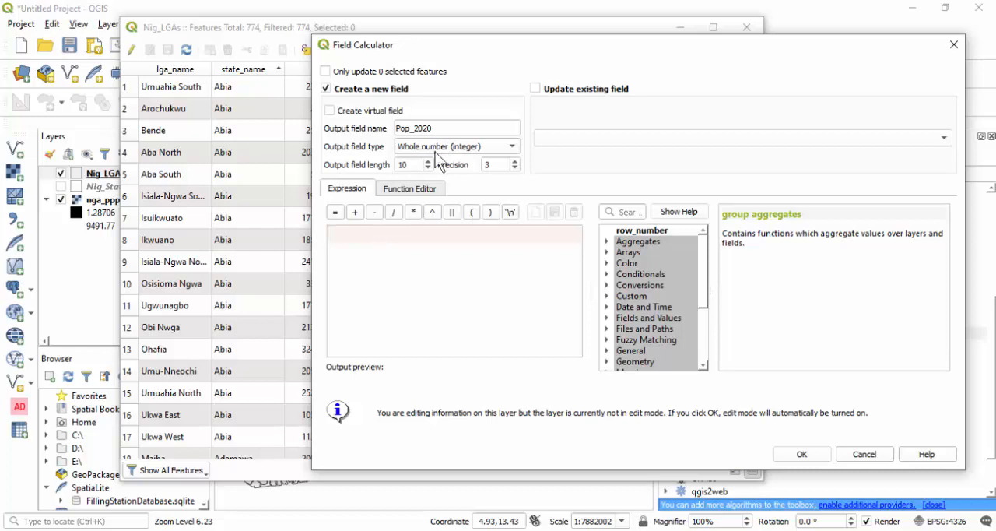
drag(457, 53, 567, 61)
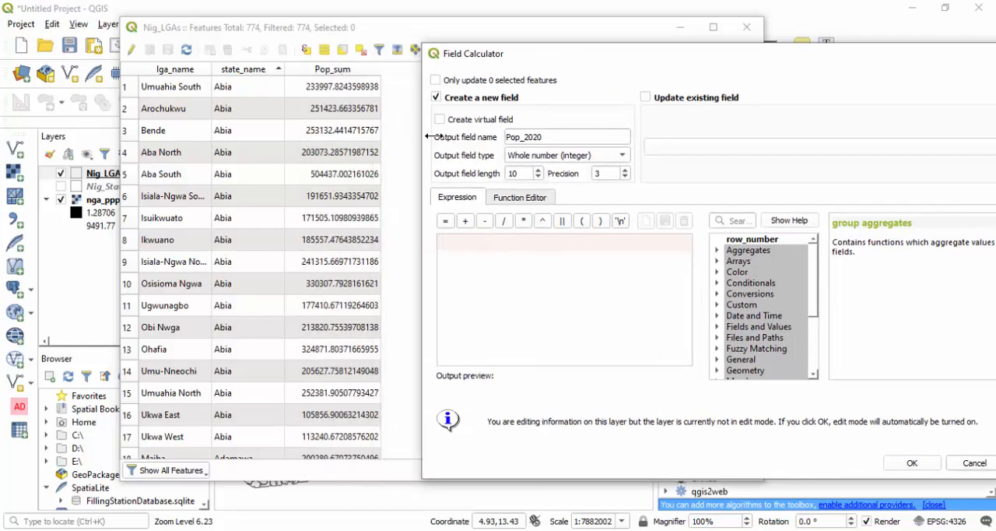
text(round("Pop_sum"))
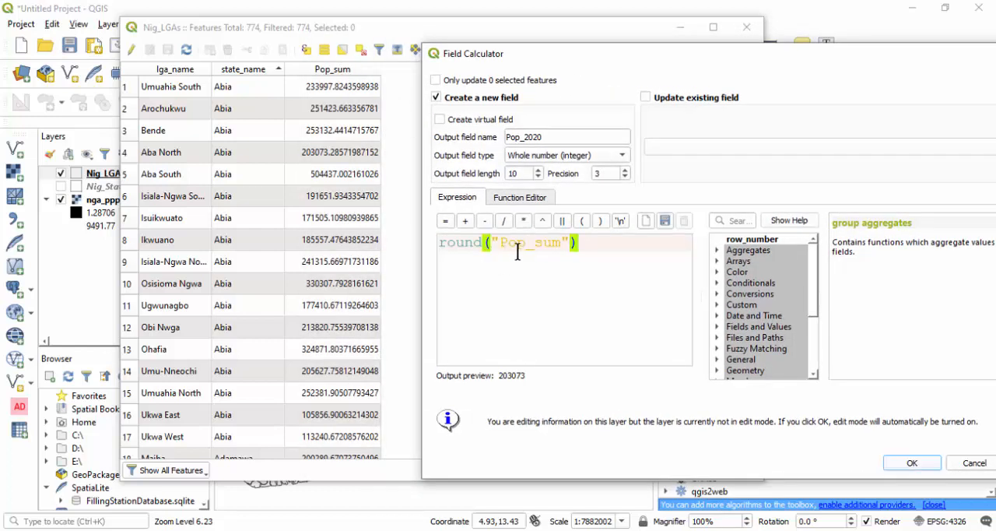
click(532, 247)
click(917, 464)
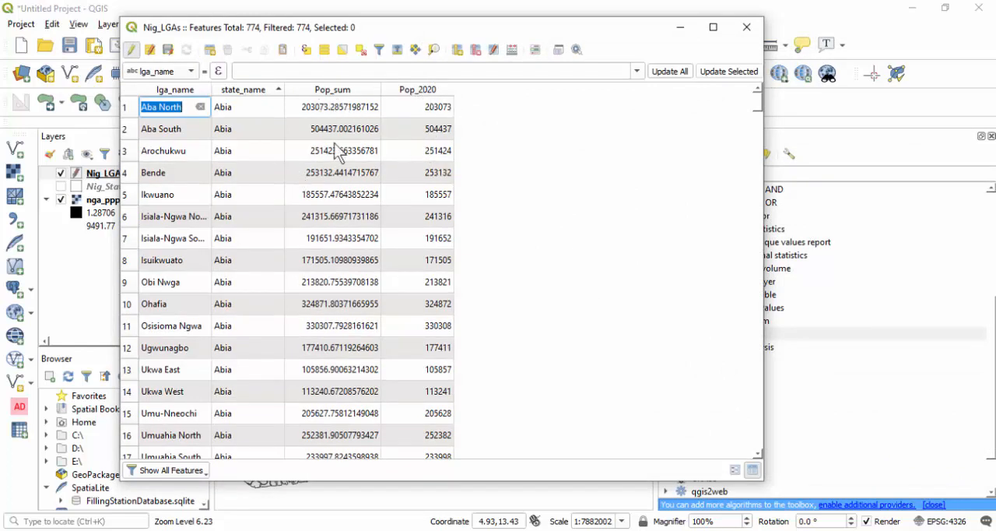
- Delete the Pop_sum field from the Nig_LGAs table, save the edits and end the editing session
click(476, 50)
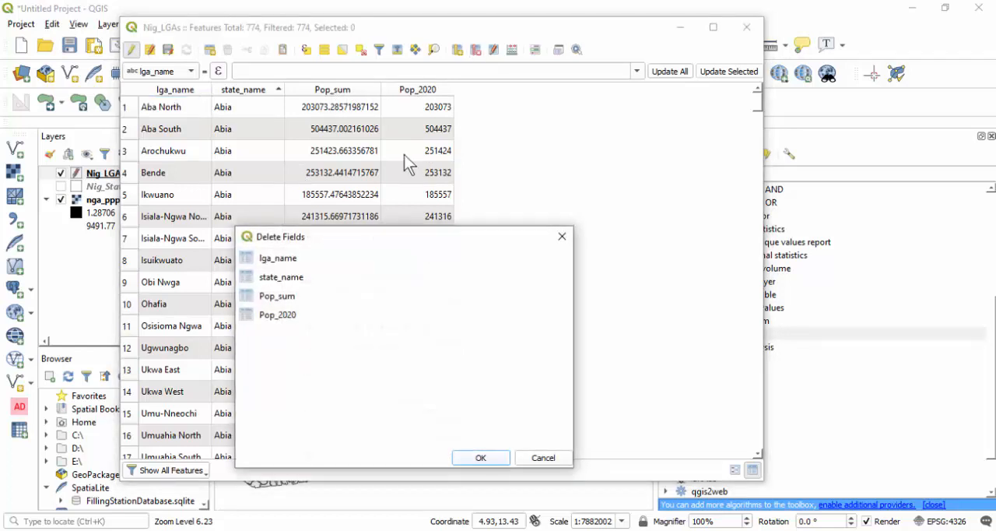
click(255, 297)
click(481, 459)
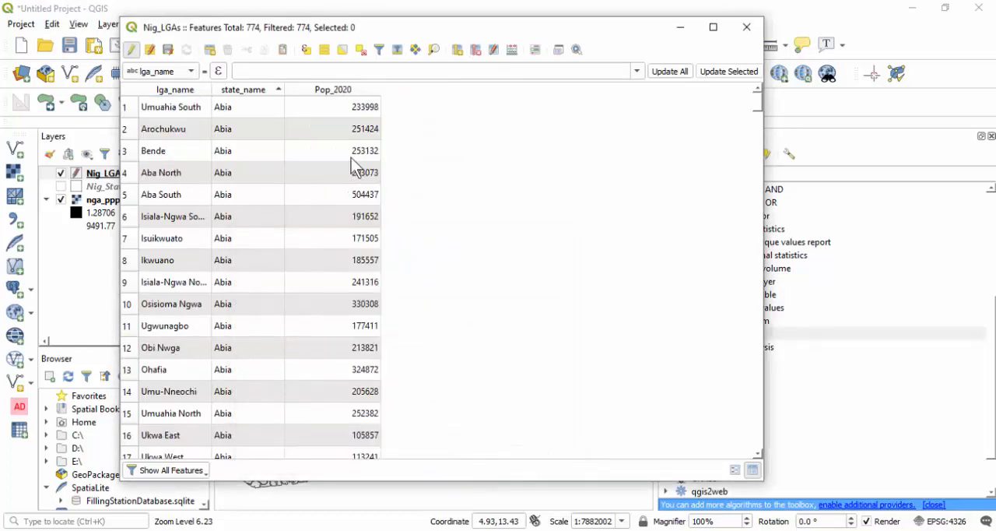
click(167, 49)
click(131, 49)
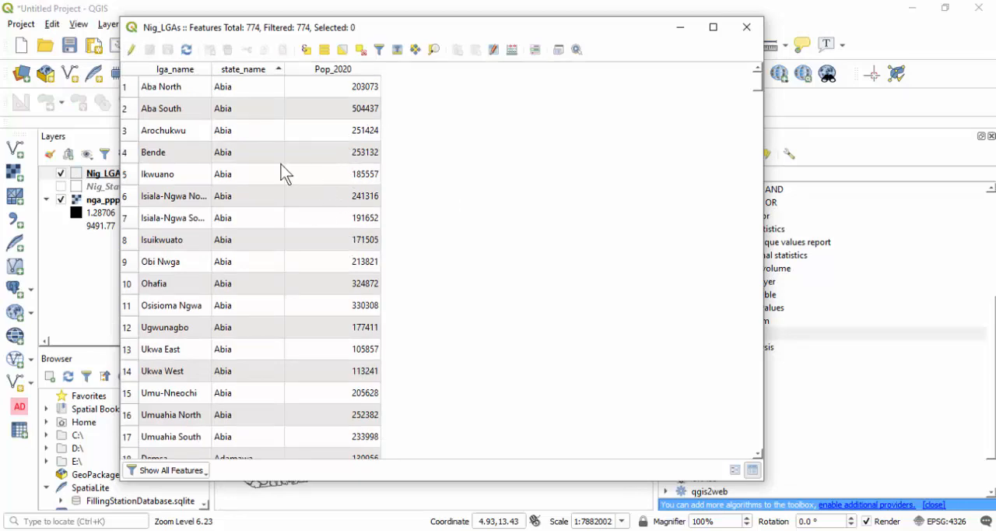
- Look through the local government areas' population values and sort the table by Pop_2020 in ascending order
scroll(200, 214, down, 20)
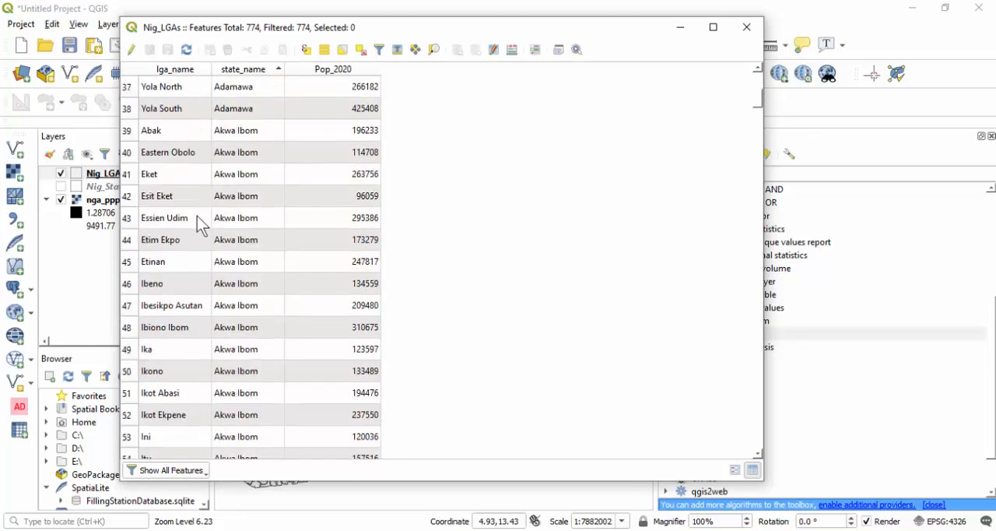
scroll(204, 227, down, 15)
scroll(220, 227, up, 20)
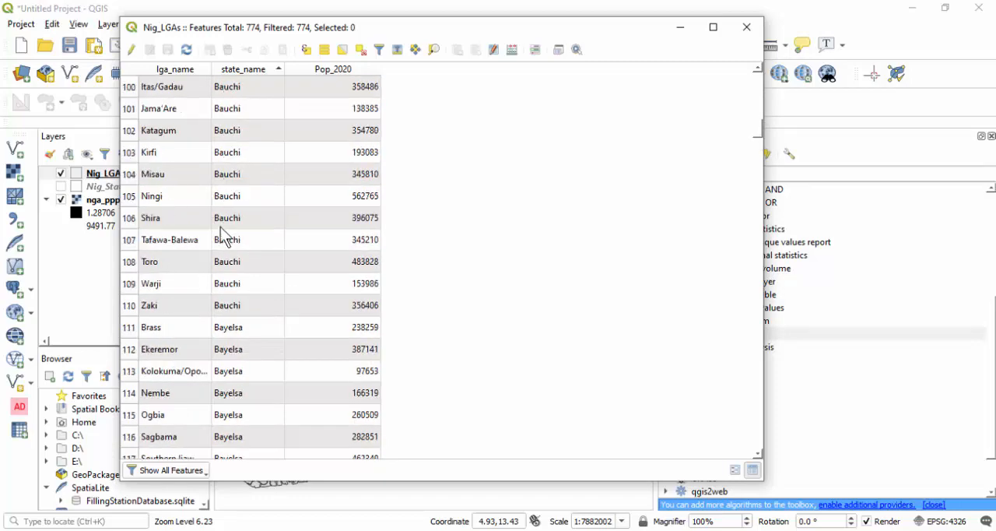
scroll(249, 221, up, 13)
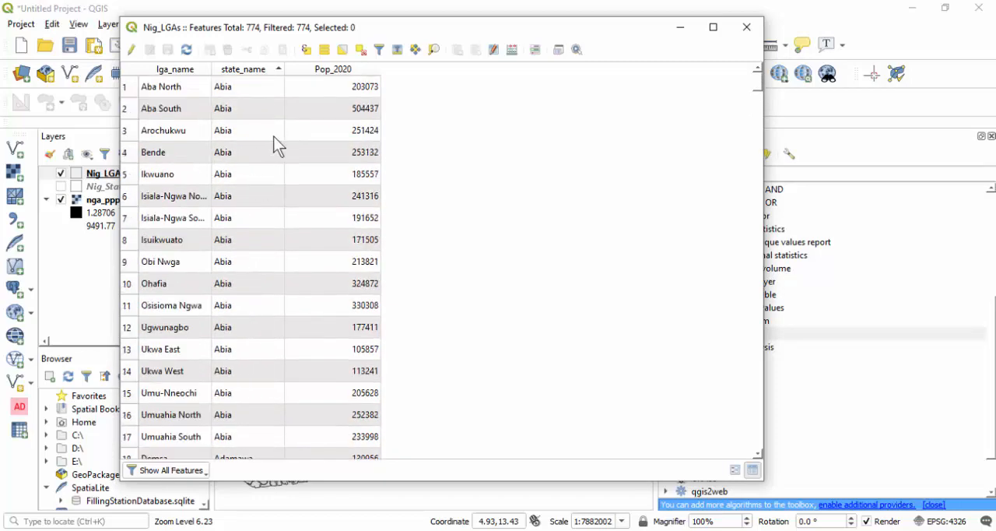
click(336, 76)
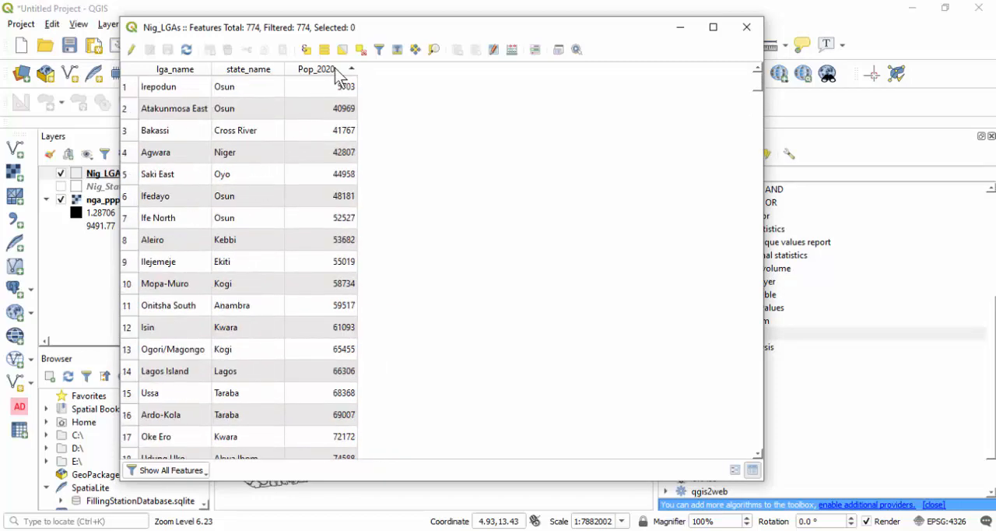
- Sort the Nig_LGAs table by Pop_2020 in descending order, select the Alimosho record and inspect its location on the map
click(334, 77)
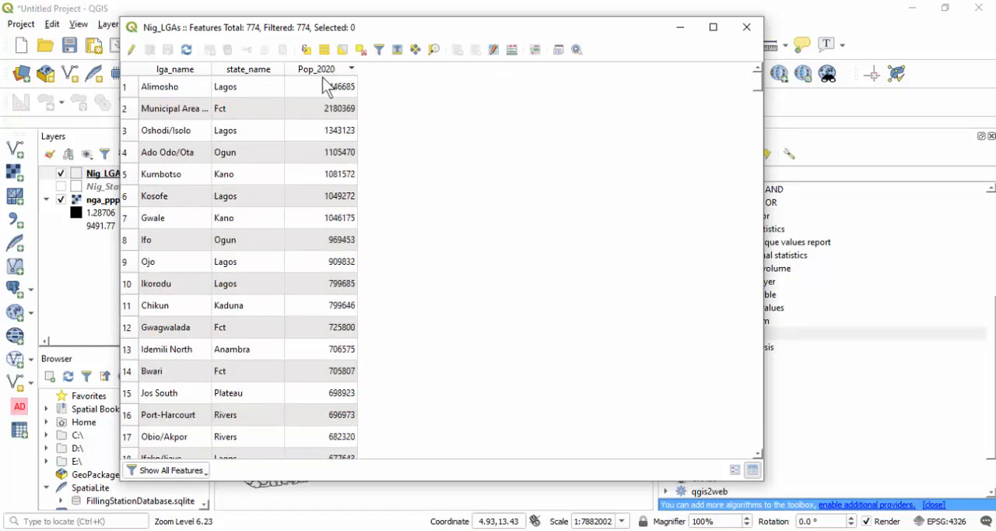
click(128, 88)
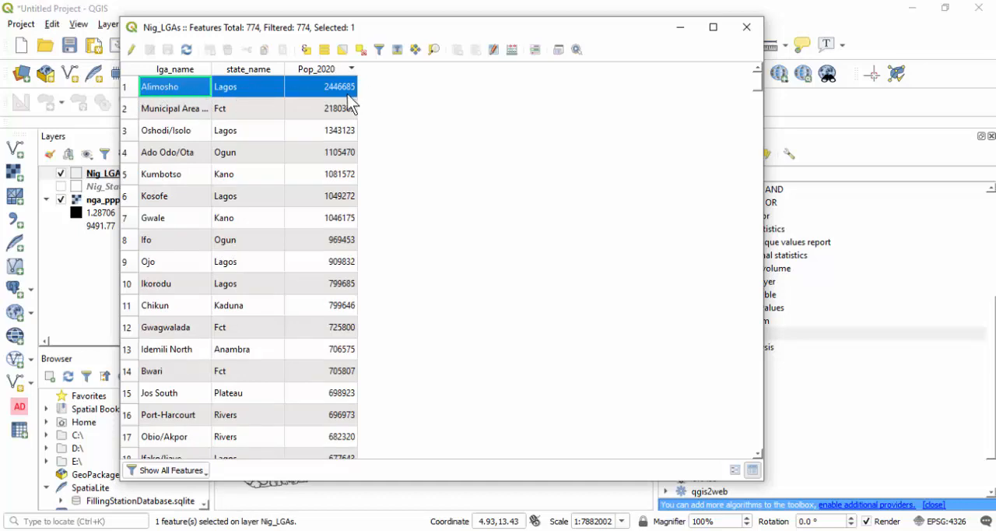
click(345, 13)
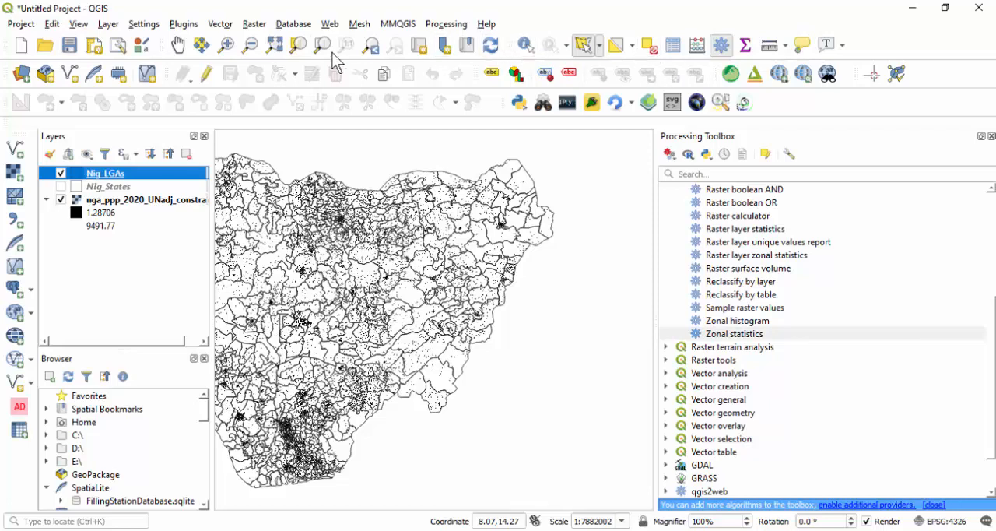
click(298, 45)
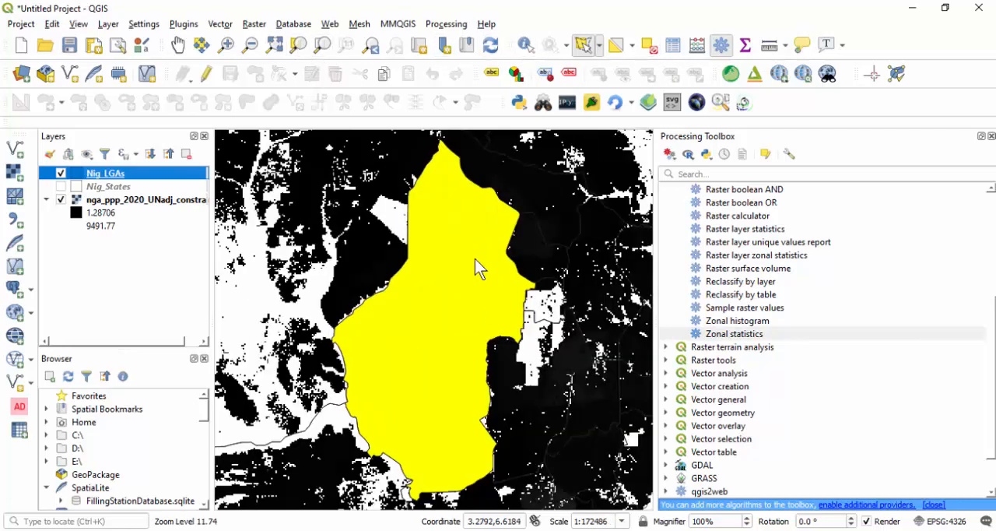
scroll(446, 259, down, 4)
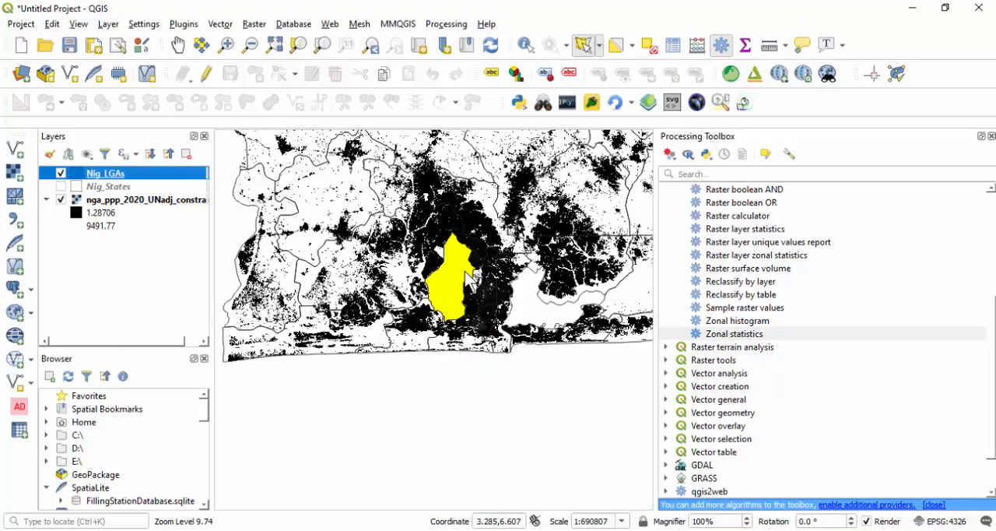
scroll(437, 264, down, 1)
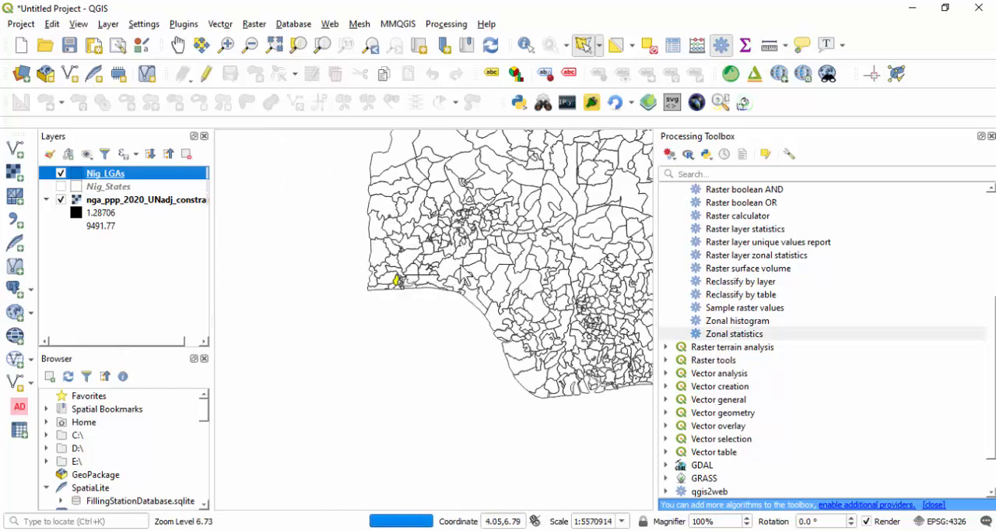
scroll(454, 284, down, 1)
scroll(461, 298, up, 1)
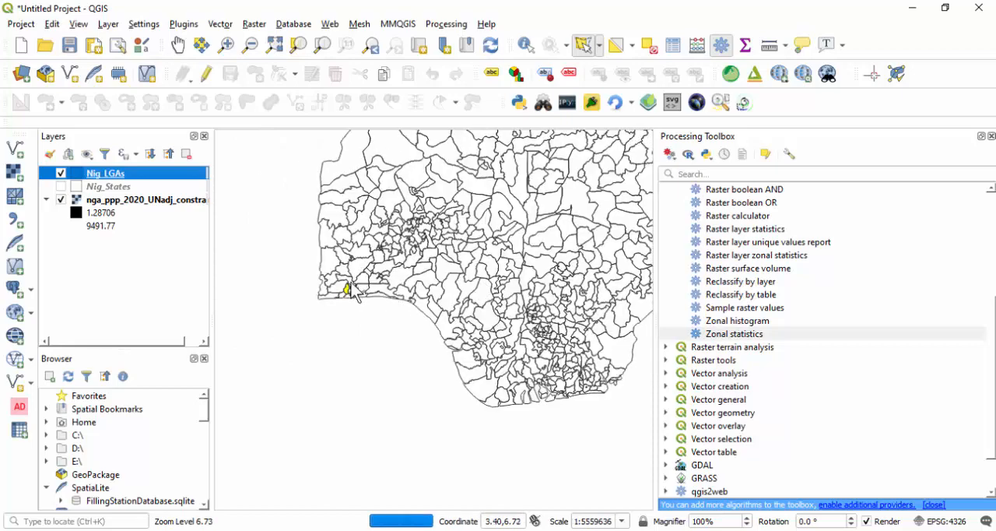
scroll(355, 292, up, 2)
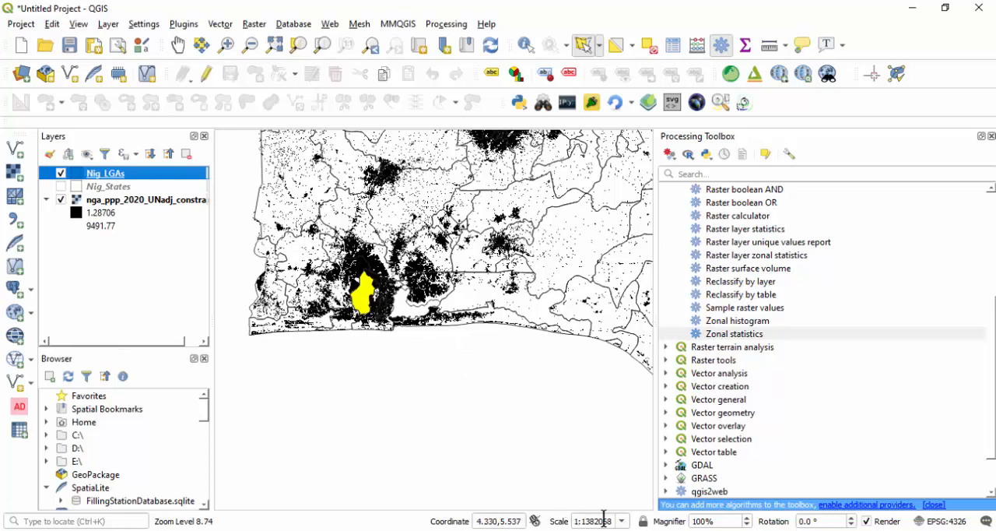
- Close the Nig_States attribute table, look over the ranked Nig_LGAs records and close that table too
mouse_move(662, 496)
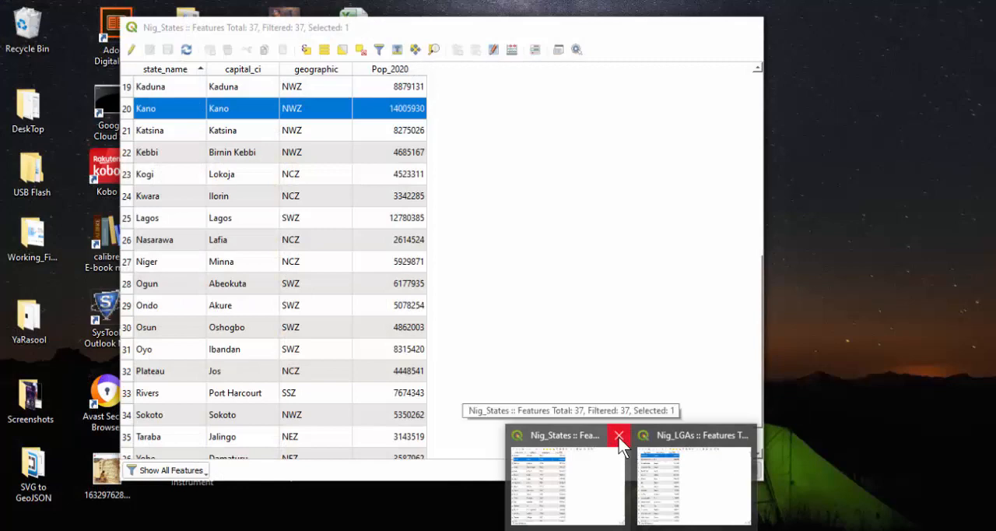
click(619, 435)
click(642, 464)
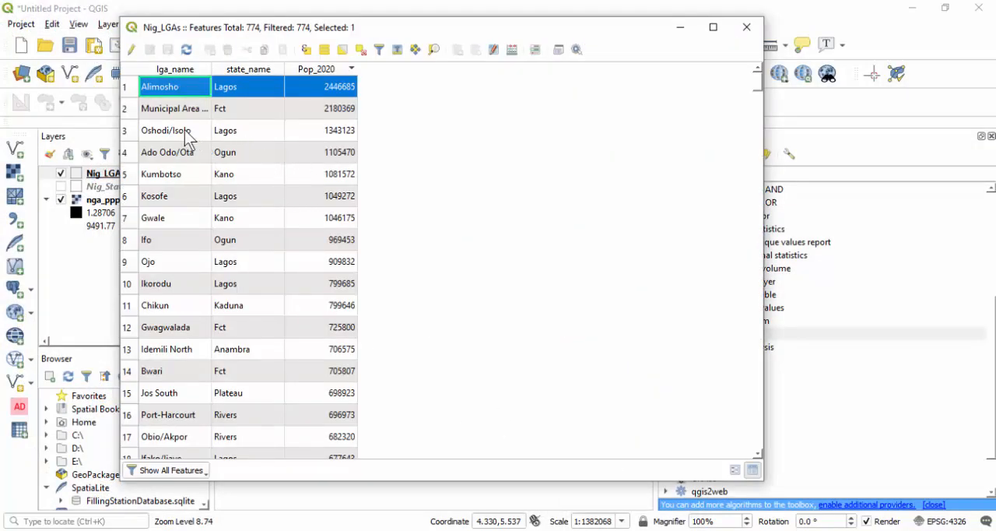
scroll(234, 122, down, 5)
scroll(235, 123, up, 5)
click(746, 29)
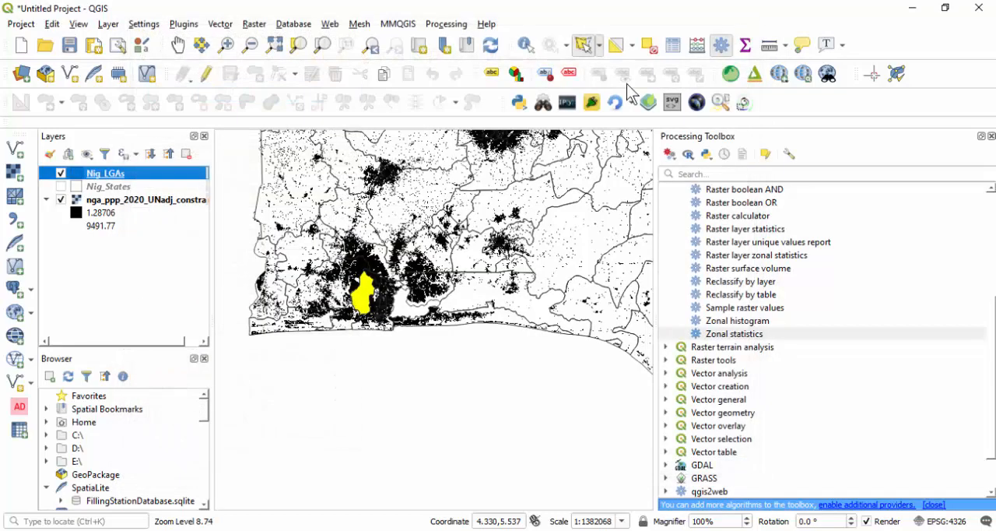
- Zoom the map to the full extent of the Nig_LGAs layer and hide that layer
right_click(109, 174)
click(167, 182)
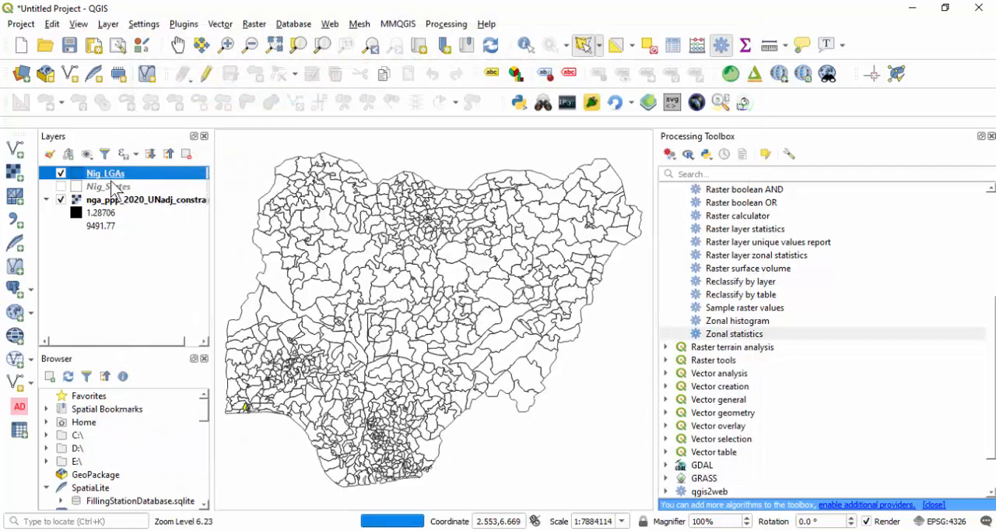
click(60, 173)
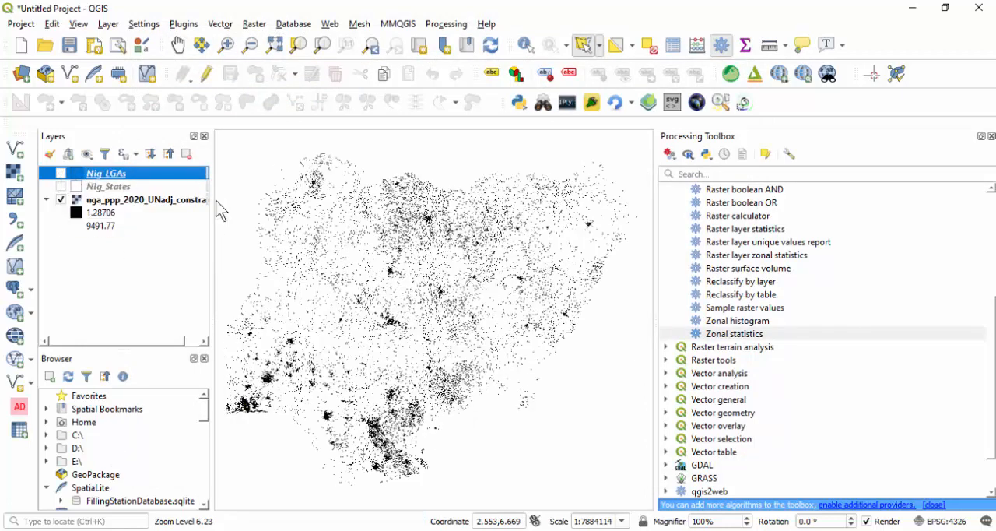
- Add the Nig_Wards shapefile from the SHP folder to the project as a vector layer
click(16, 150)
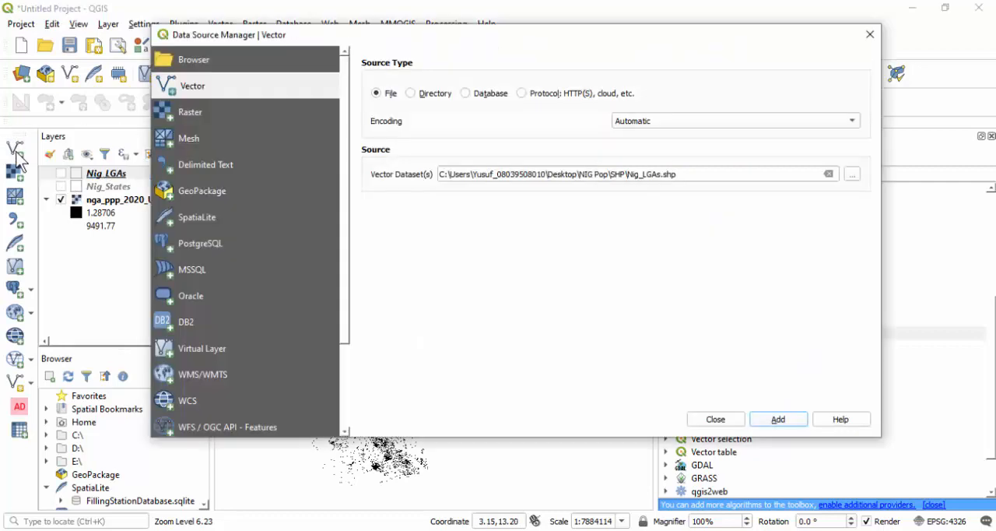
click(851, 173)
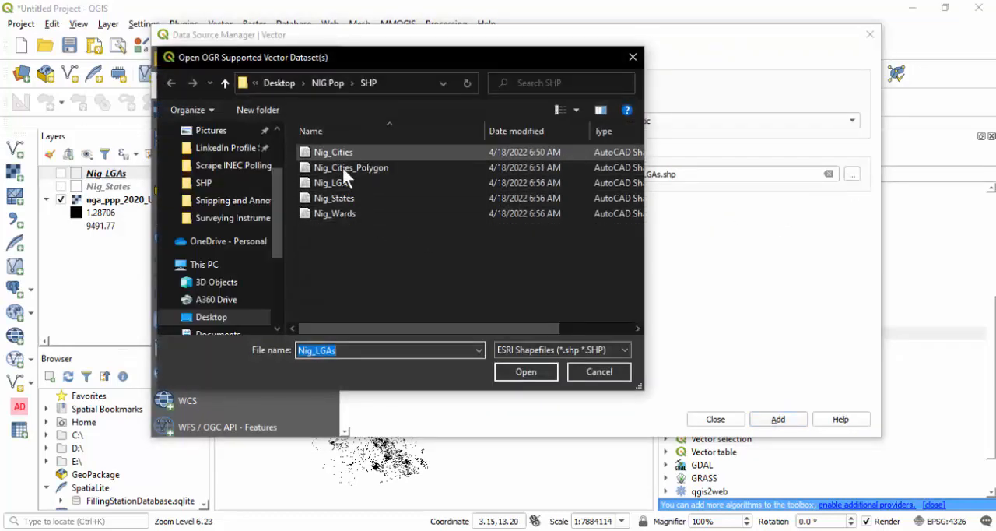
click(335, 211)
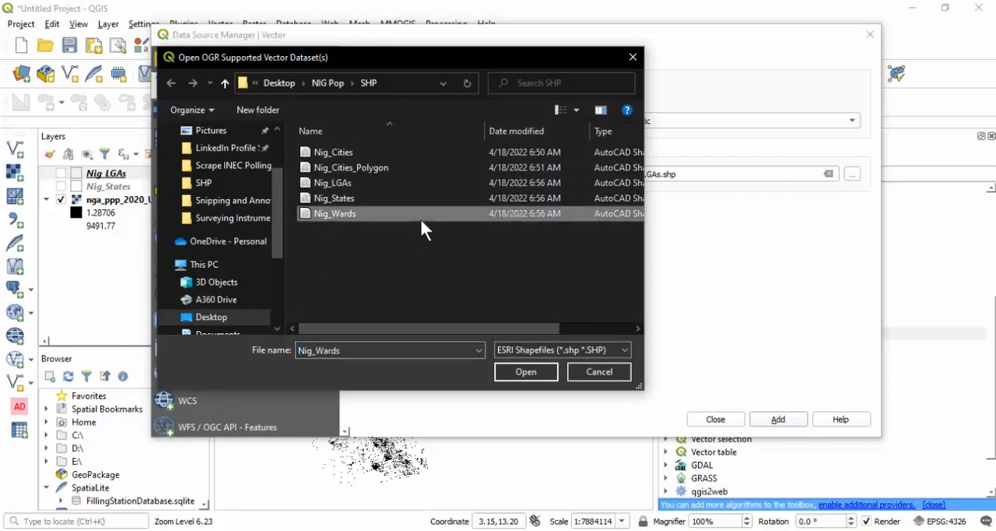
click(515, 370)
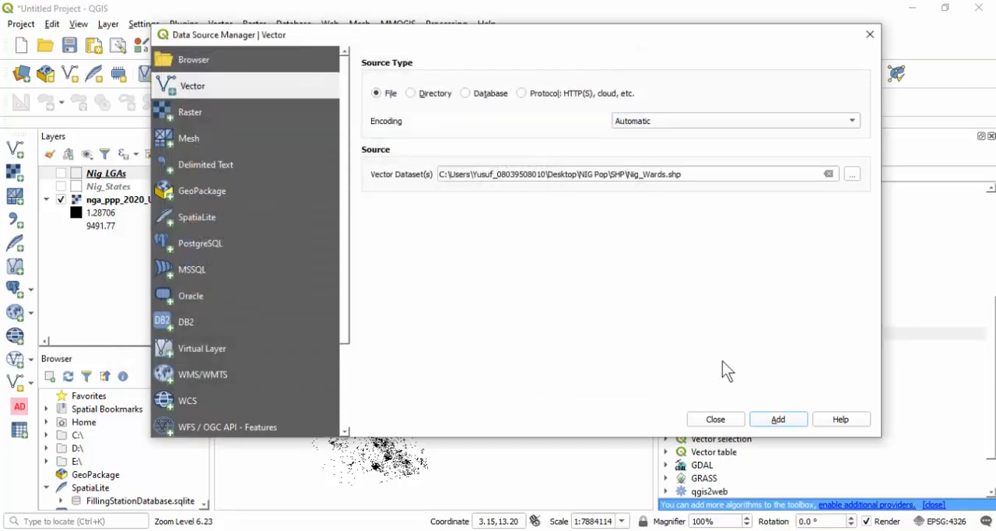
click(778, 418)
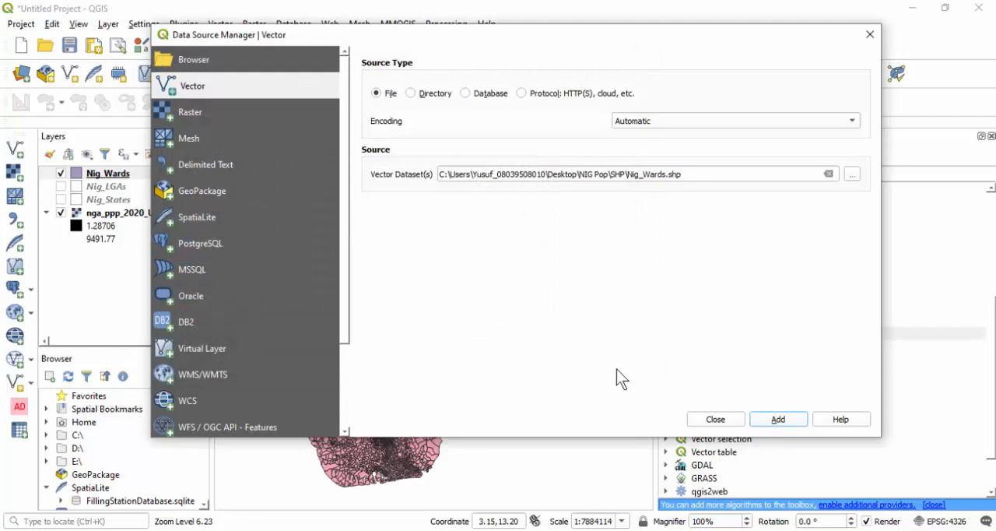
click(695, 422)
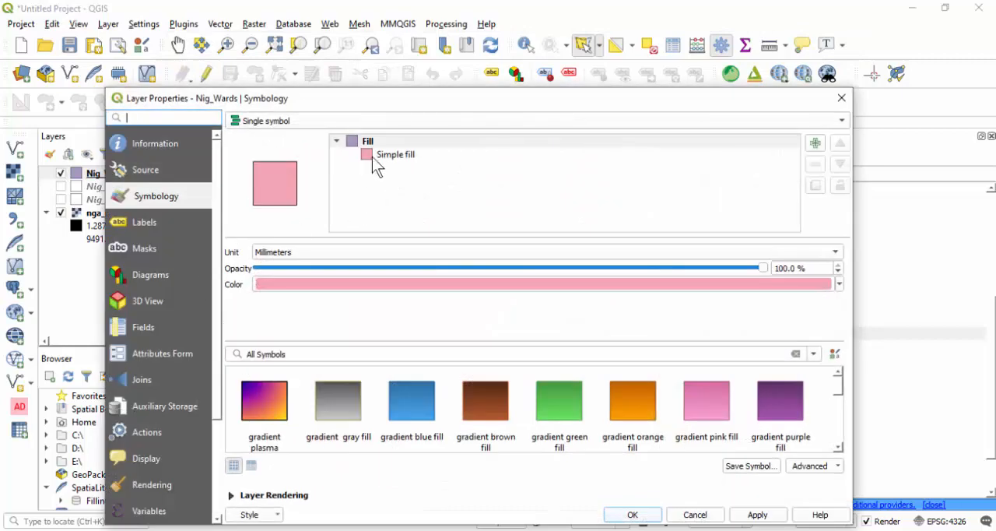
- Set the Nig_Wards layer's simple fill style to No Brush so only the ward outlines are drawn
click(393, 155)
click(328, 302)
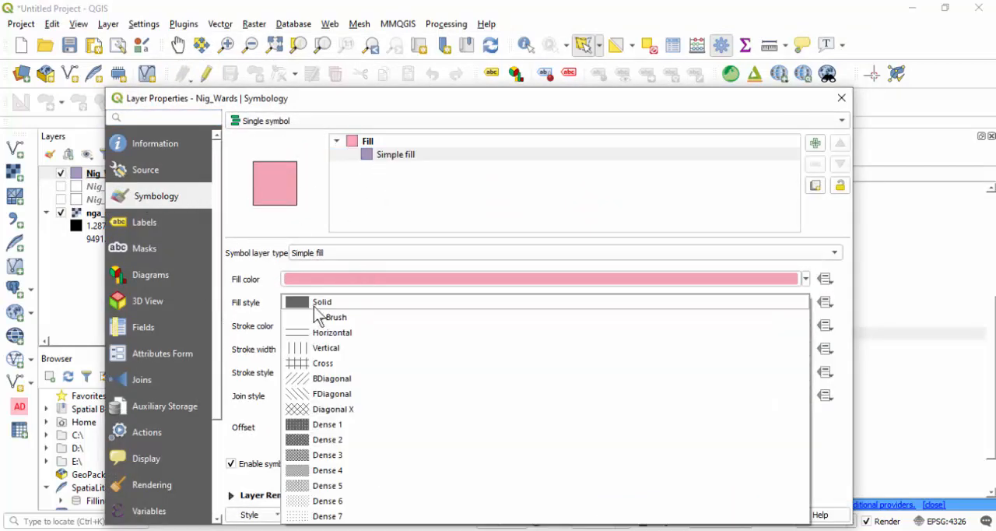
click(322, 315)
click(632, 515)
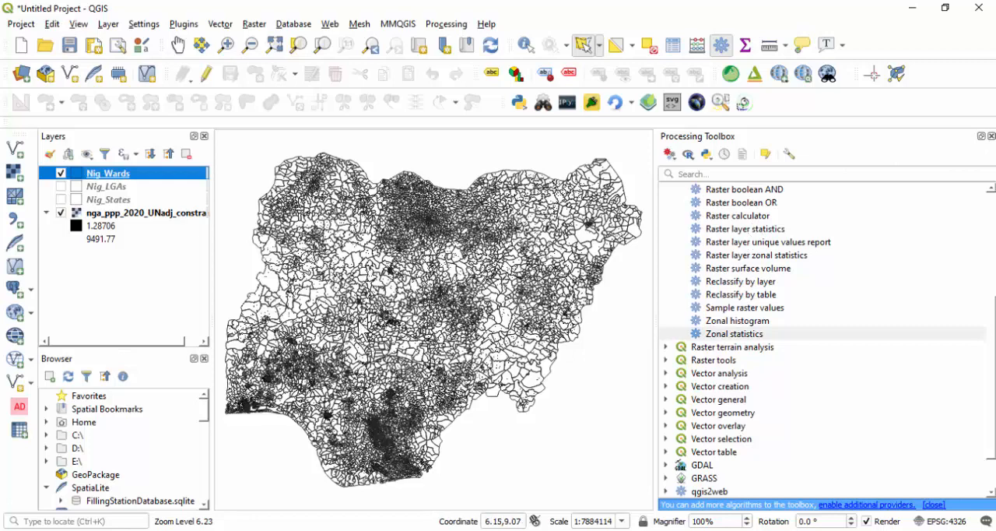
- Set up Zonal Statistics on the nga_ppp_2020_UNadj_constrained raster with Nig_Wards as the zone layer and Pop_ as the column prefix
click(713, 335)
double_click(713, 336)
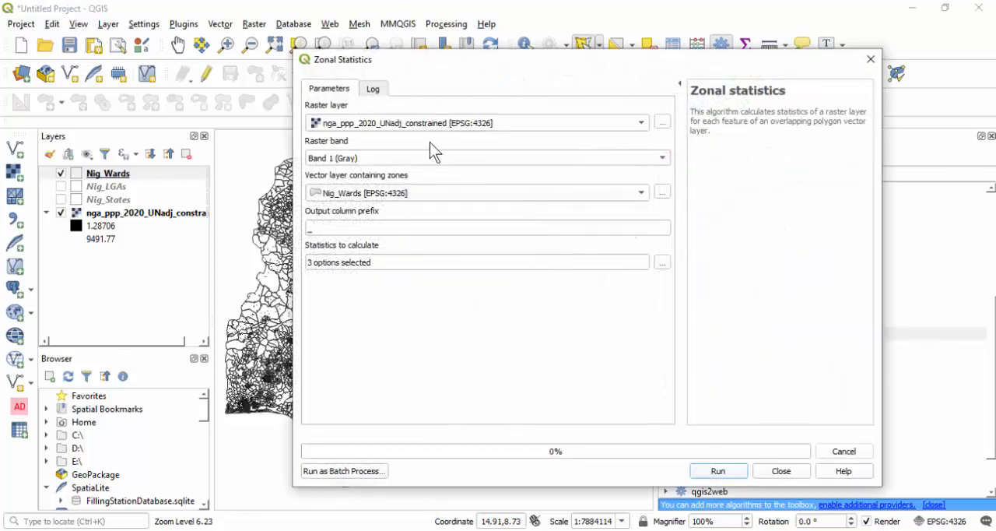
click(392, 194)
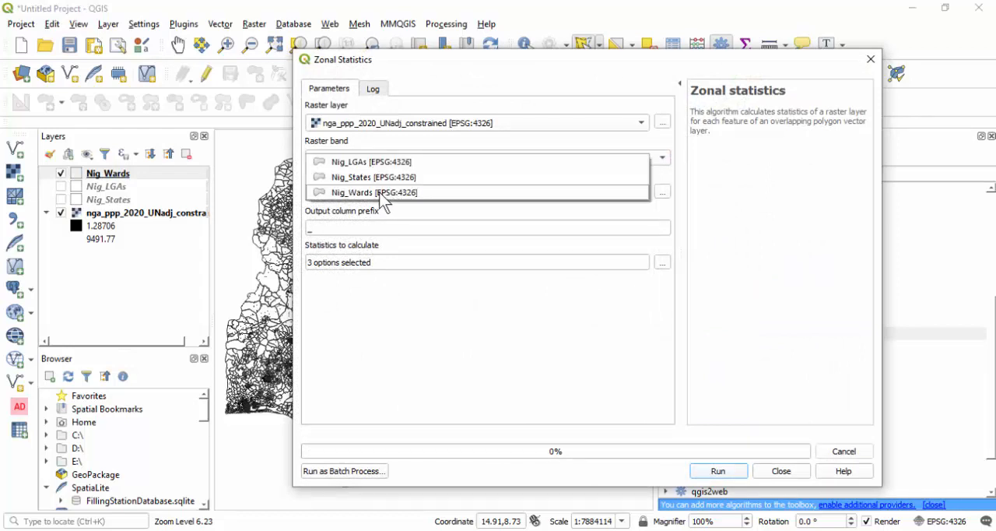
click(372, 194)
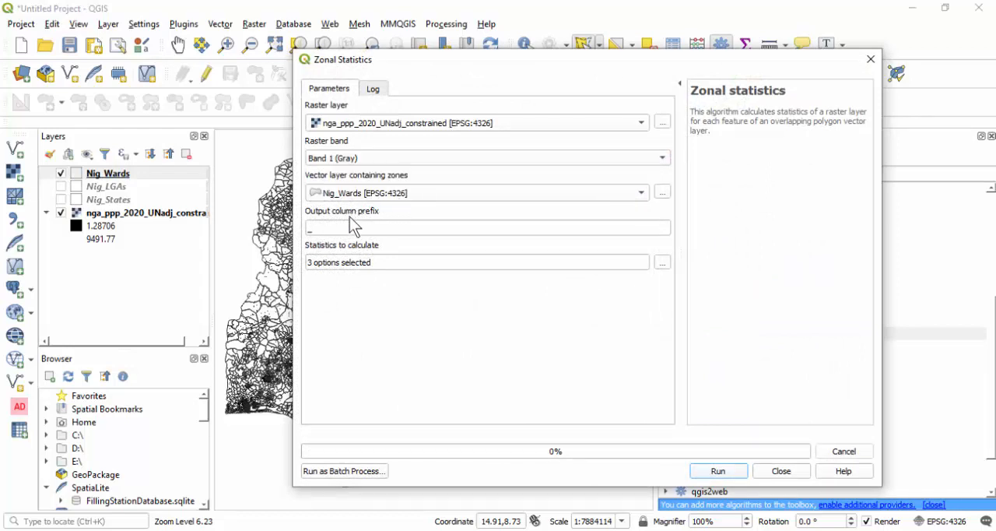
click(307, 228)
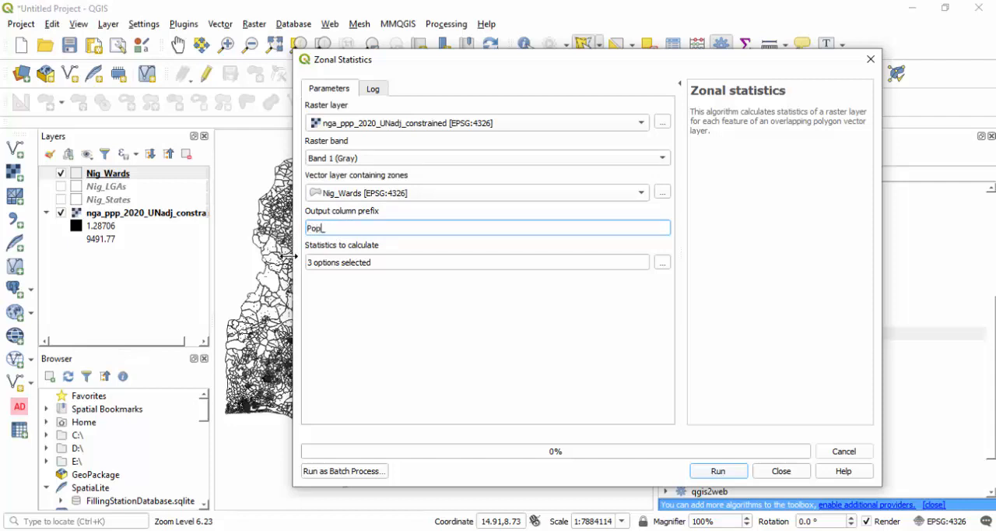
- Restrict the statistics to Sum only, run Zonal Statistics for the wards and close the tool
click(662, 263)
click(537, 230)
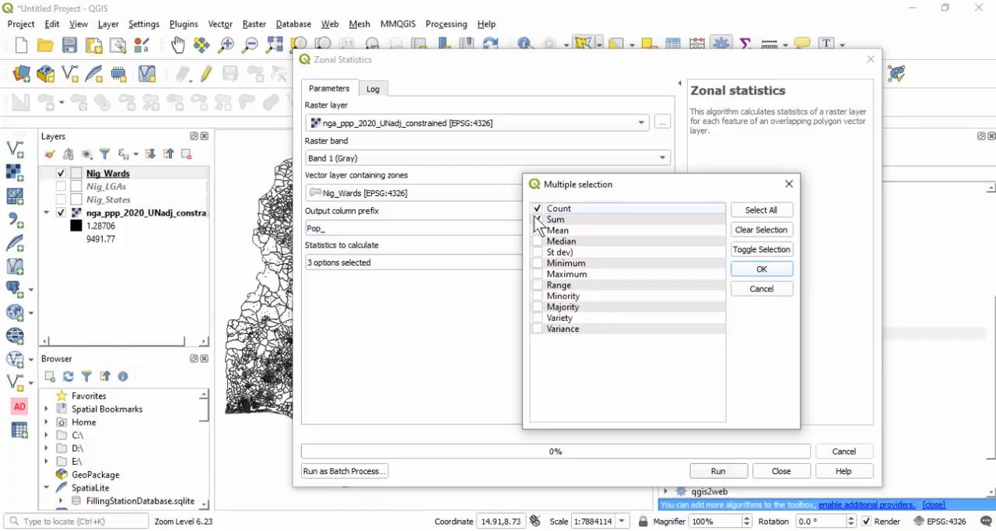
click(536, 209)
click(762, 268)
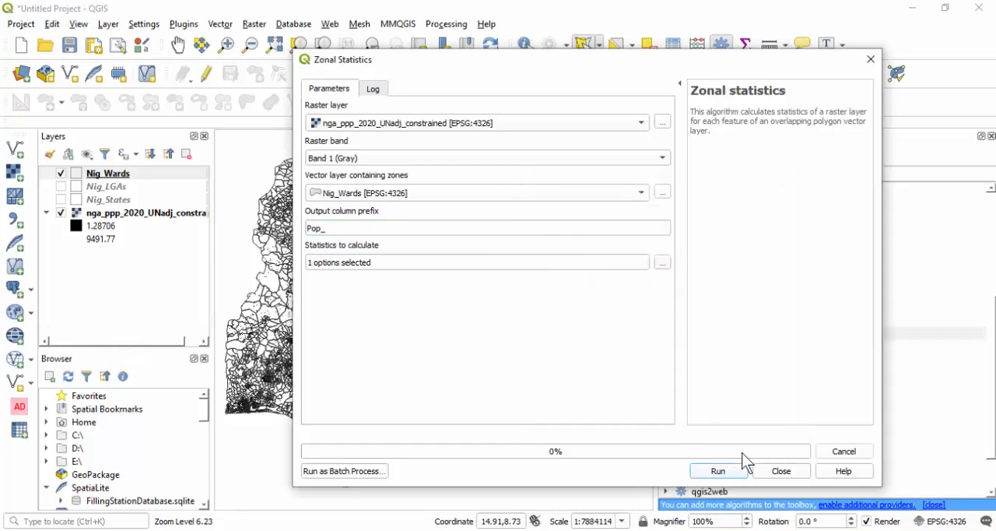
click(711, 471)
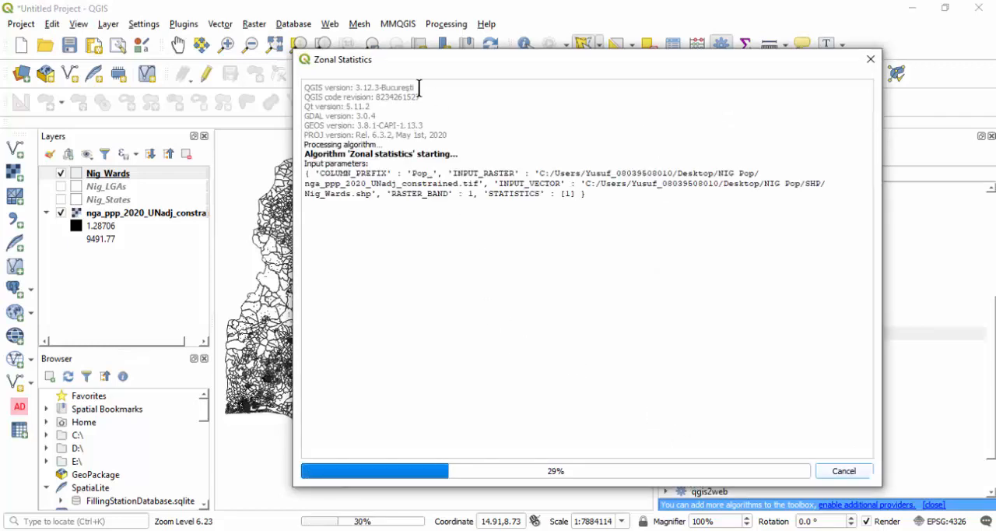
drag(407, 63, 454, 56)
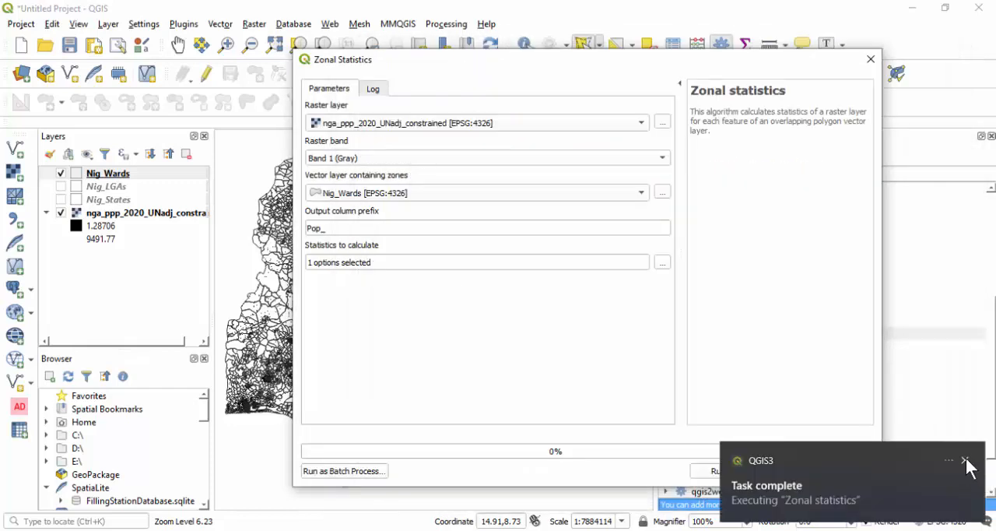
click(965, 459)
click(772, 472)
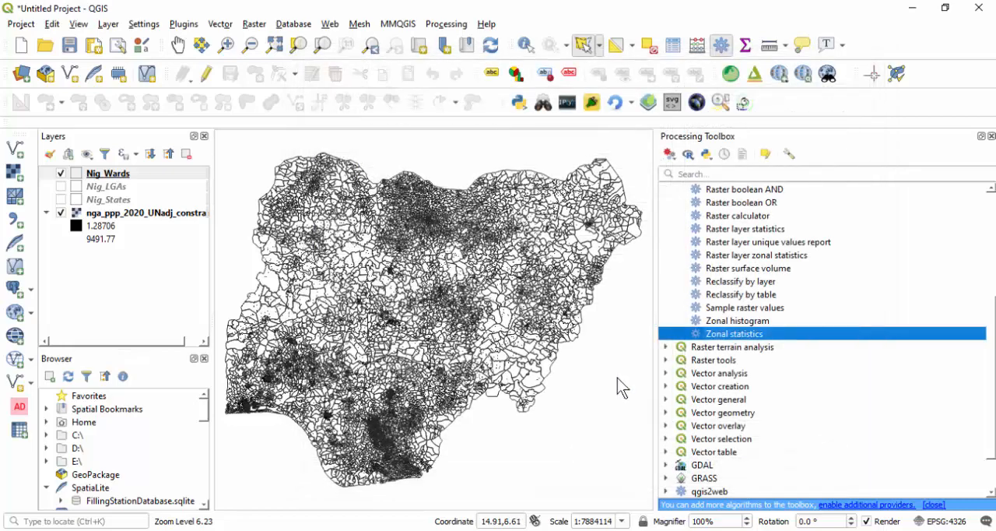
- Open the Nig_Wards attribute table, widen the Pop_sum column slightly and look through the ward population values
click(121, 174)
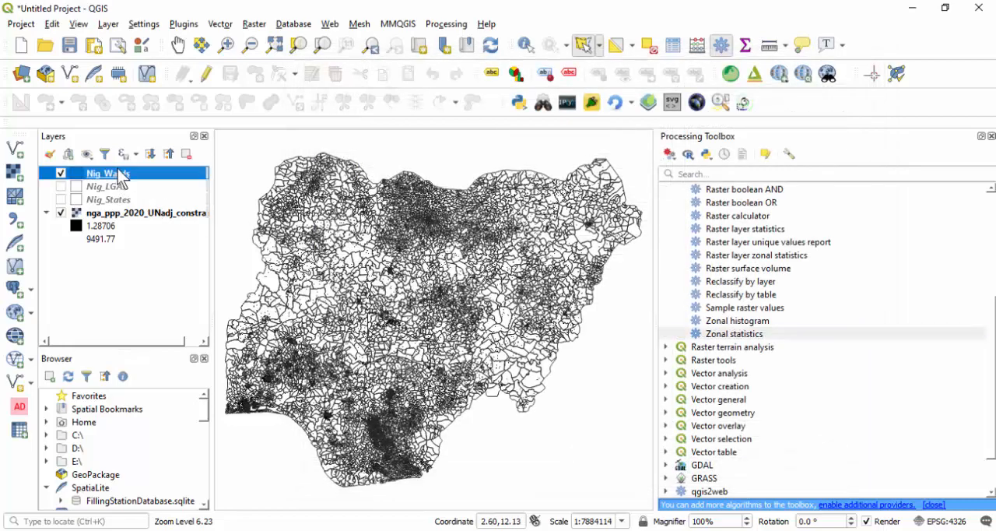
right_click(121, 175)
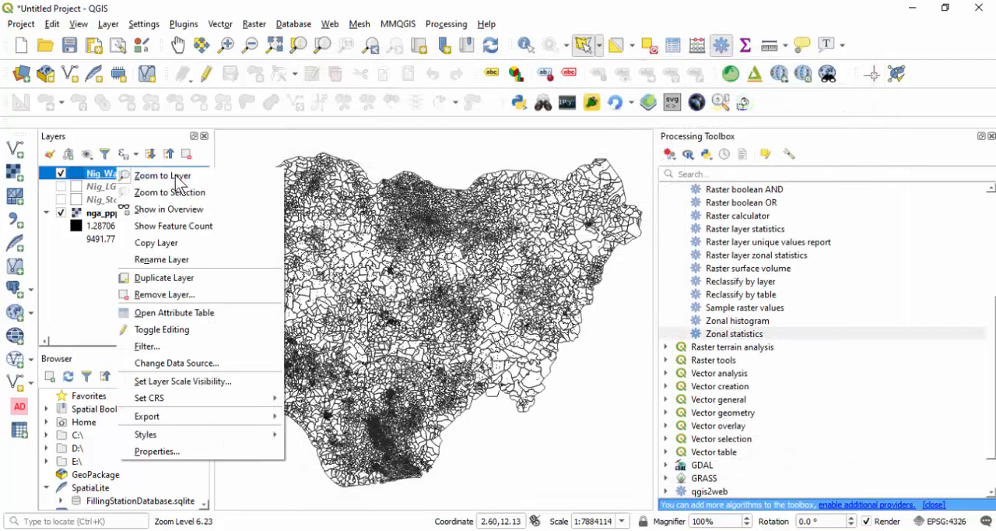
click(167, 312)
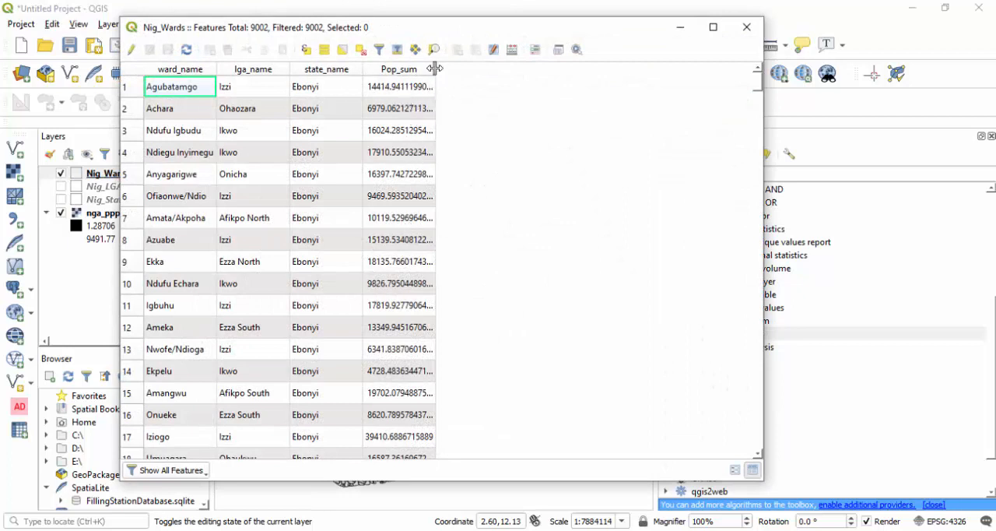
mouse_move(435, 69)
mouse_down()
mouse_move(472, 70)
mouse_move(439, 71)
mouse_up()
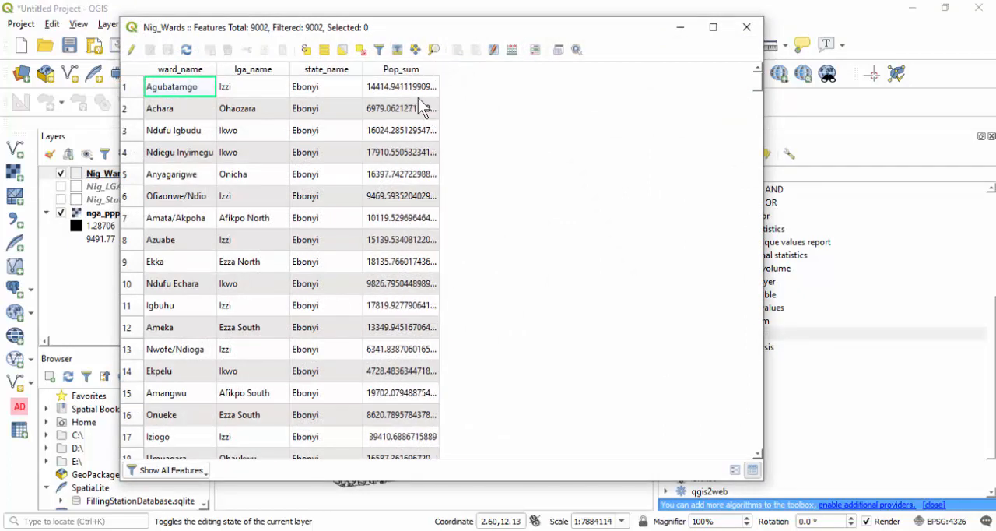
scroll(173, 140, down, 7)
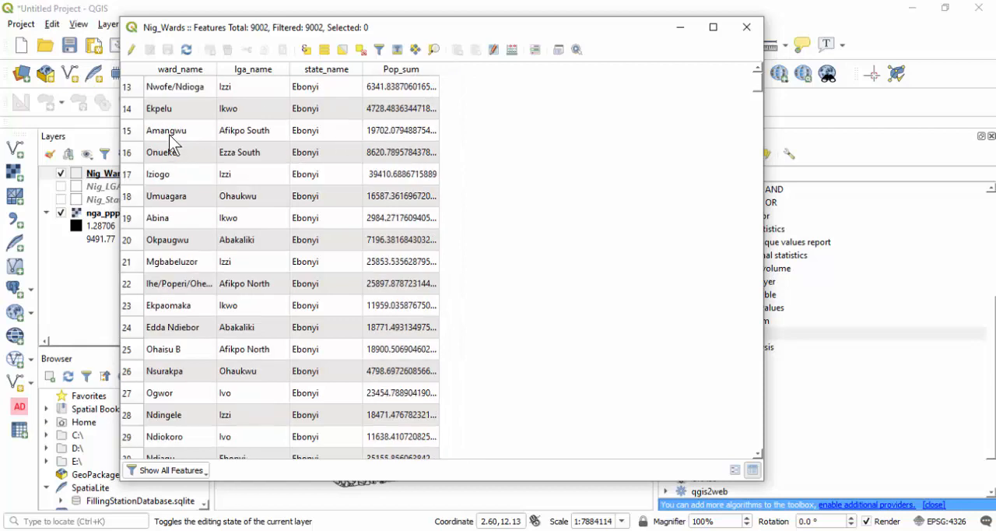
- Add a whole-number field Pop_2020 to Nig_Wards, calculated with the expression round("Pop_sum")
scroll(179, 154, up, 7)
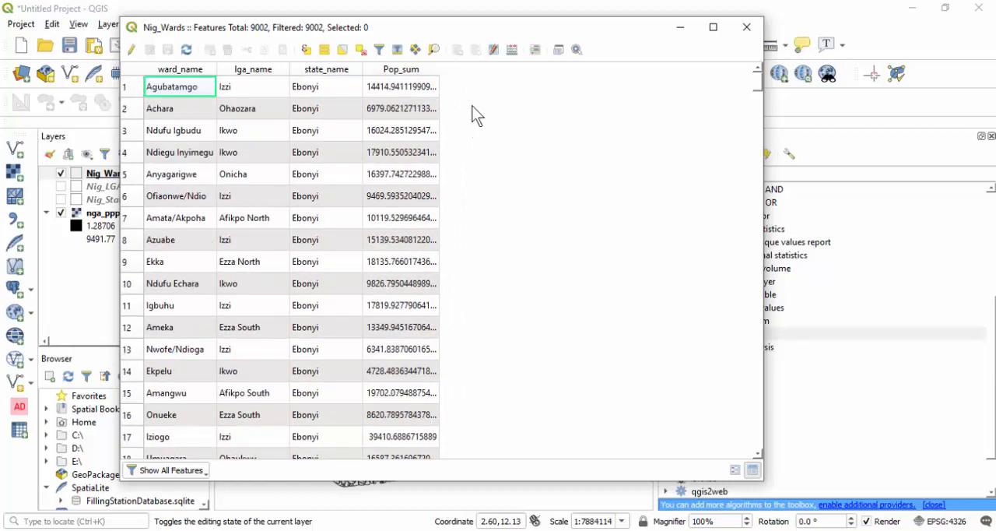
click(512, 50)
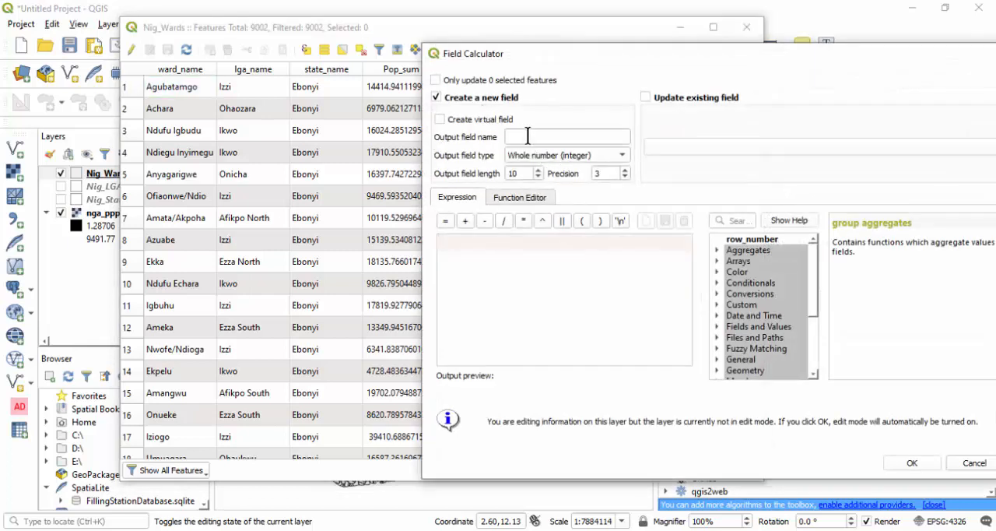
click(528, 136)
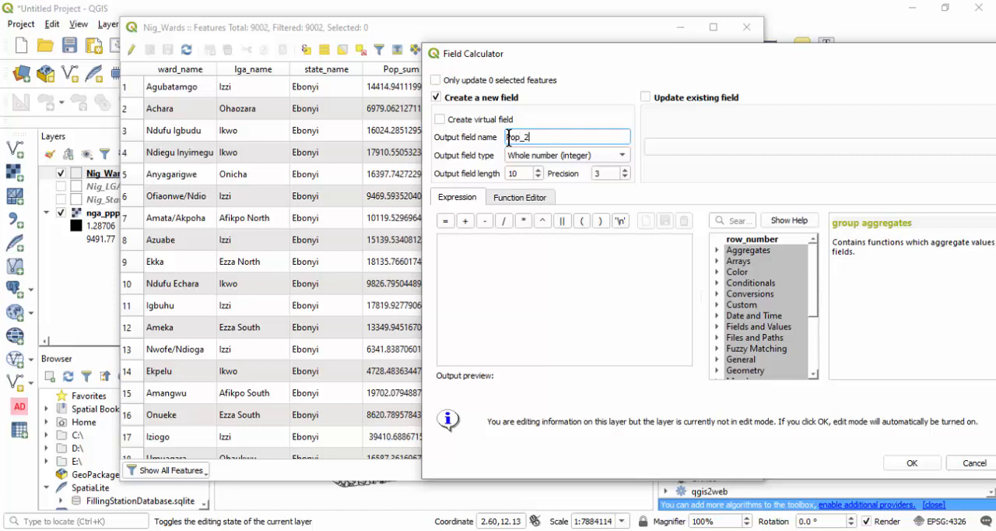
click(484, 258)
text(round("Pop_sum"))
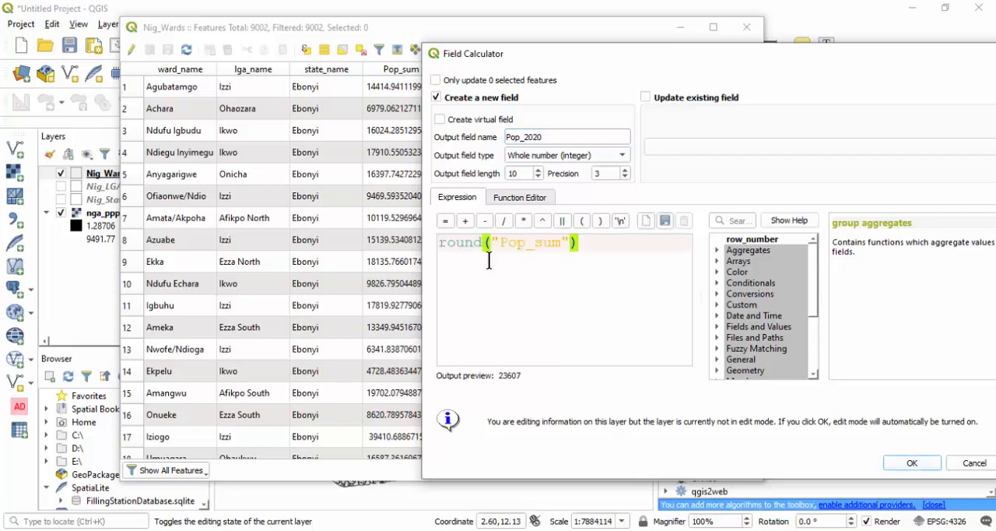
drag(444, 59, 492, 62)
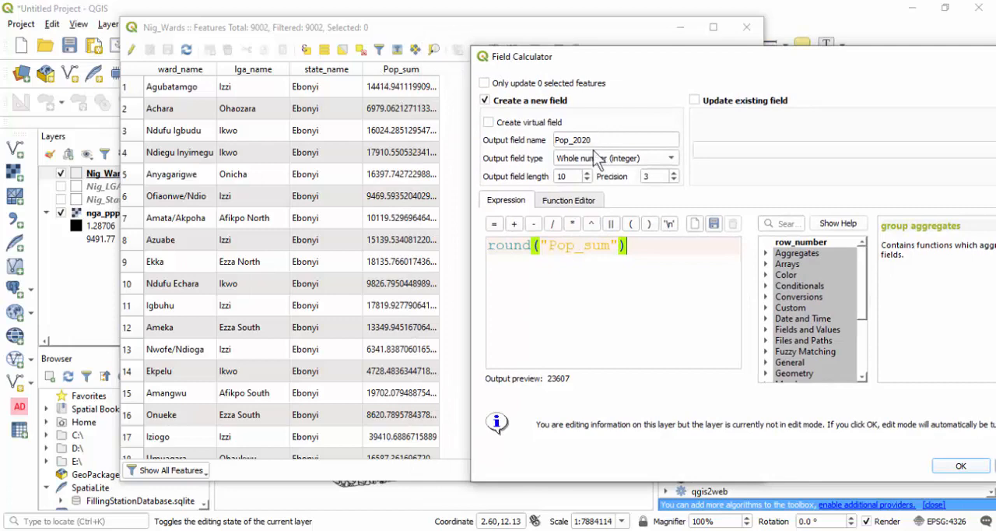
click(960, 466)
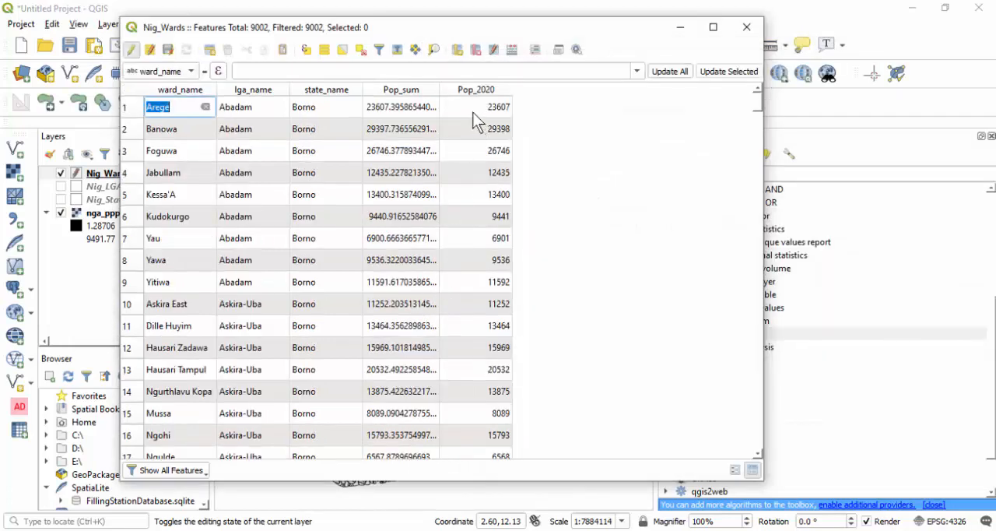
- Delete the Pop_sum field from the Nig_Wards attribute table
click(476, 49)
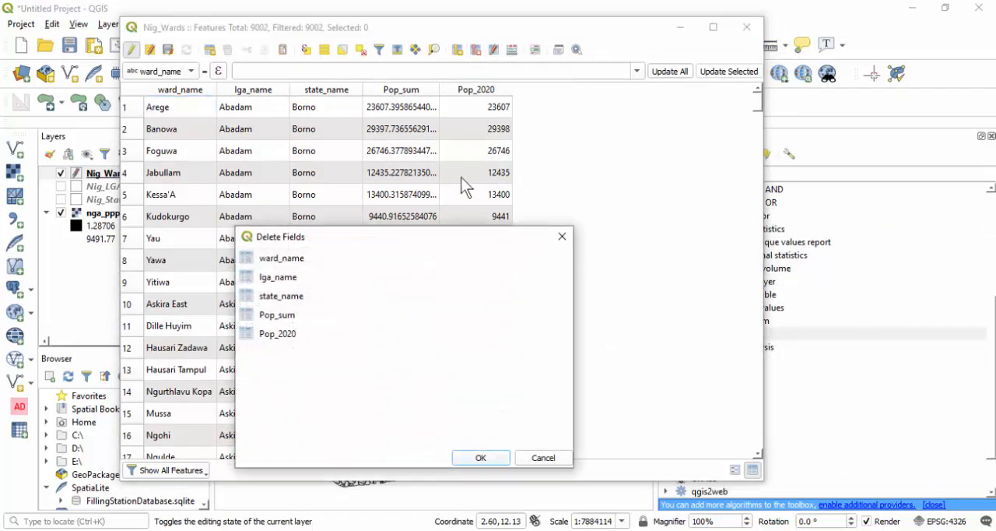
click(295, 315)
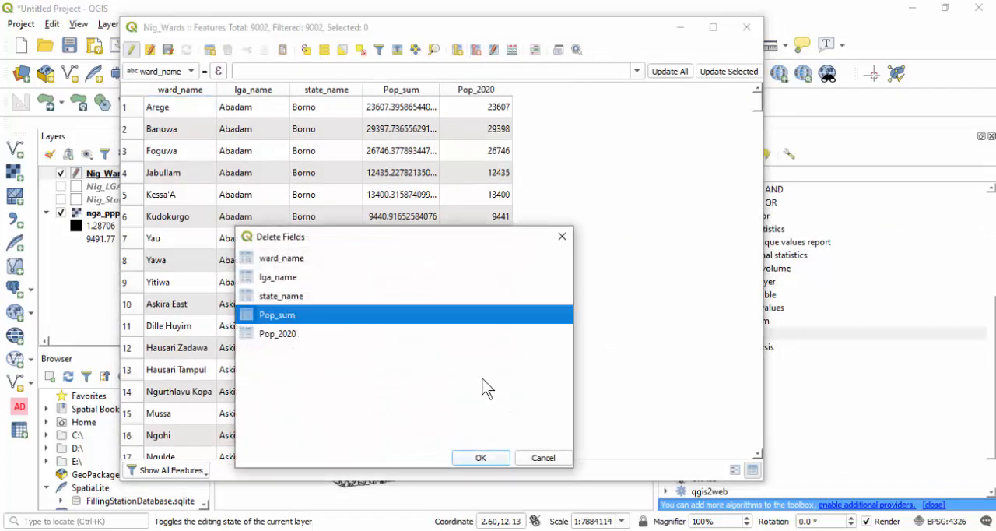
click(481, 457)
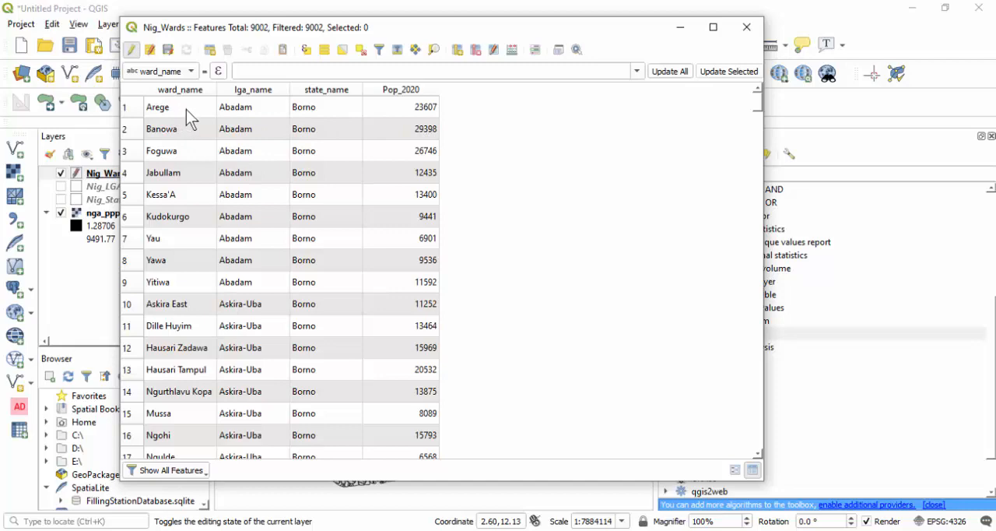
- Look through the rounded Pop_2020 values of the wards and close the Nig_Wards attribute table
scroll(187, 168, down, 12)
scroll(185, 175, up, 11)
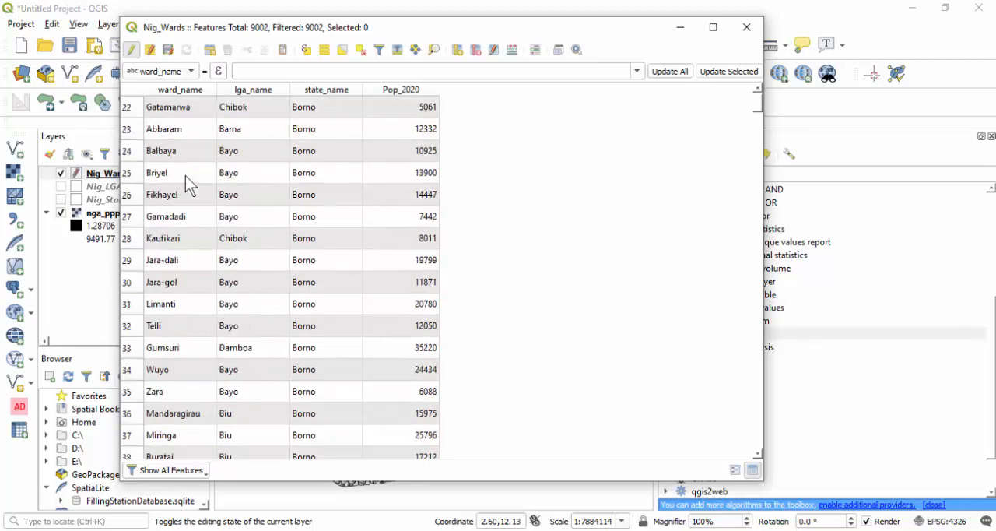
scroll(194, 177, up, 2)
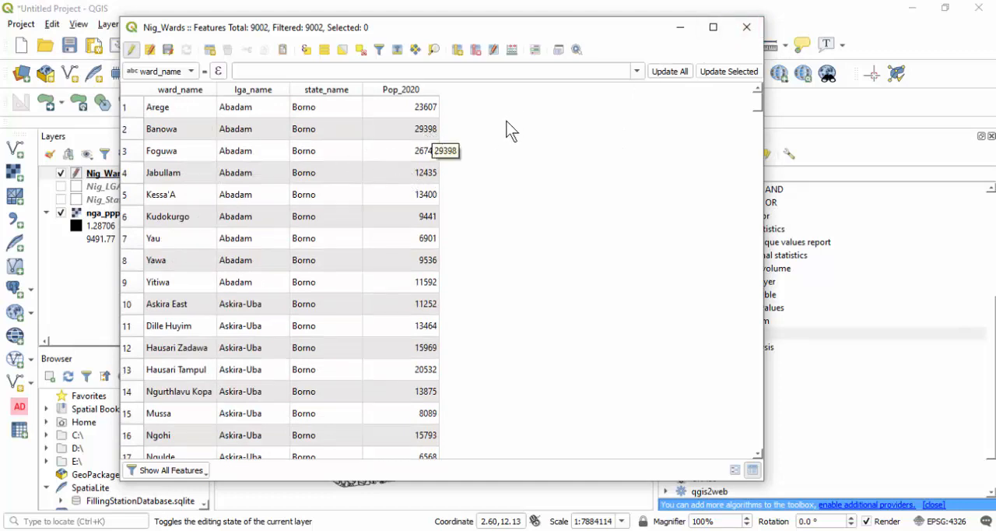
scroll(162, 159, down, 5)
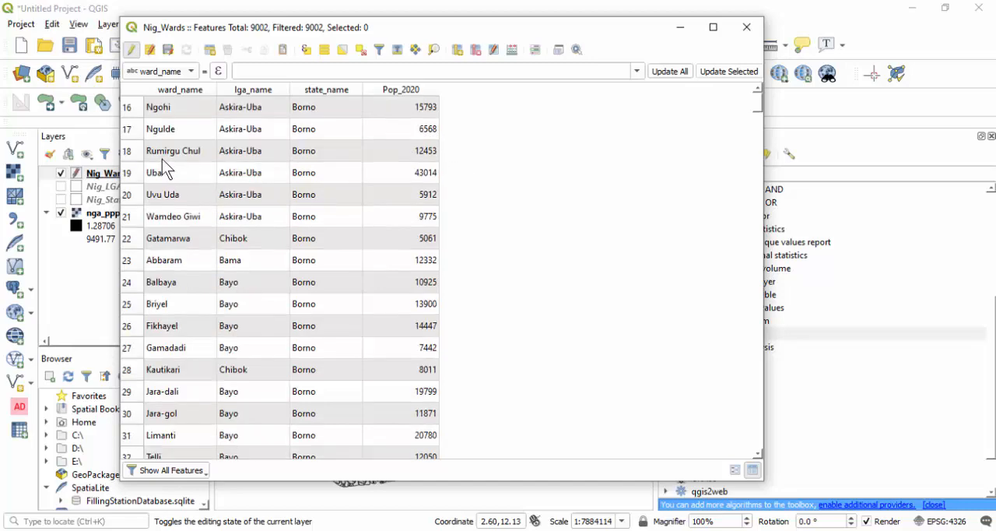
scroll(162, 158, up, 4)
scroll(163, 159, up, 1)
scroll(163, 159, down, 15)
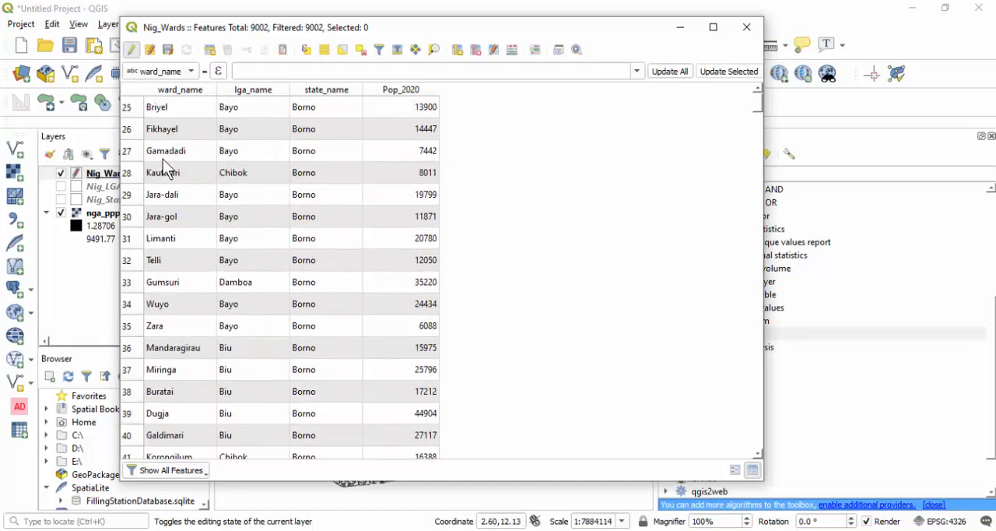
scroll(163, 159, down, 18)
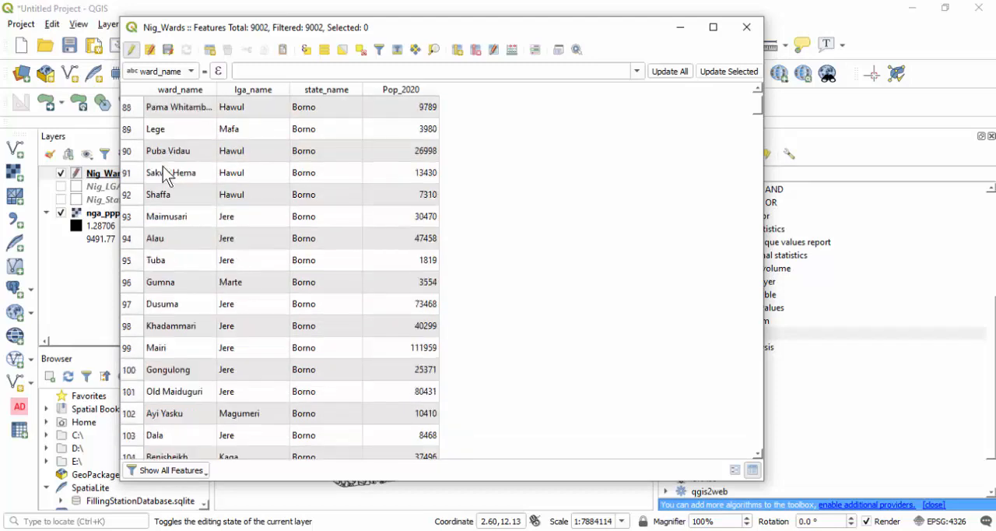
scroll(166, 160, down, 12)
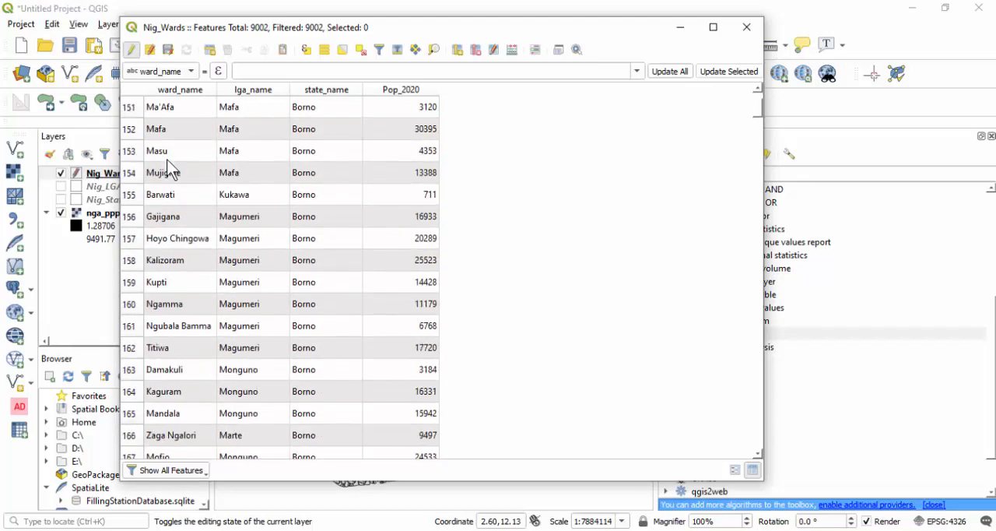
scroll(167, 159, up, 15)
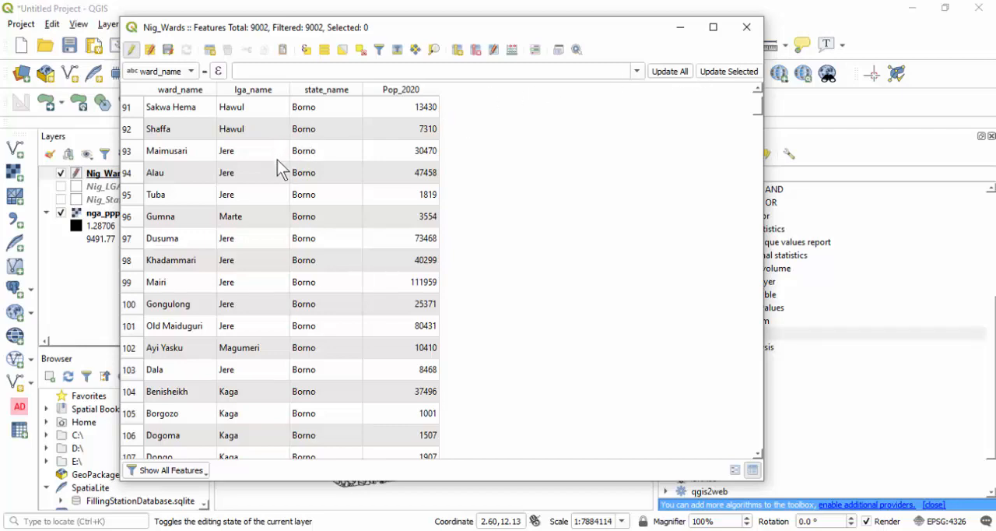
click(746, 27)
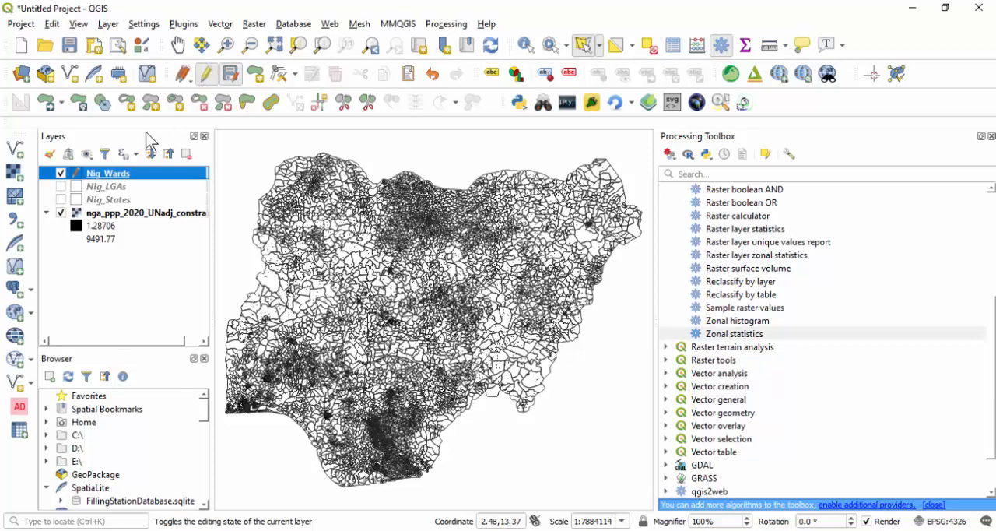
- Add the Nig_Cities shapefile from the SHP folder as a vector layer and hide the Nig_Wards layer
click(17, 152)
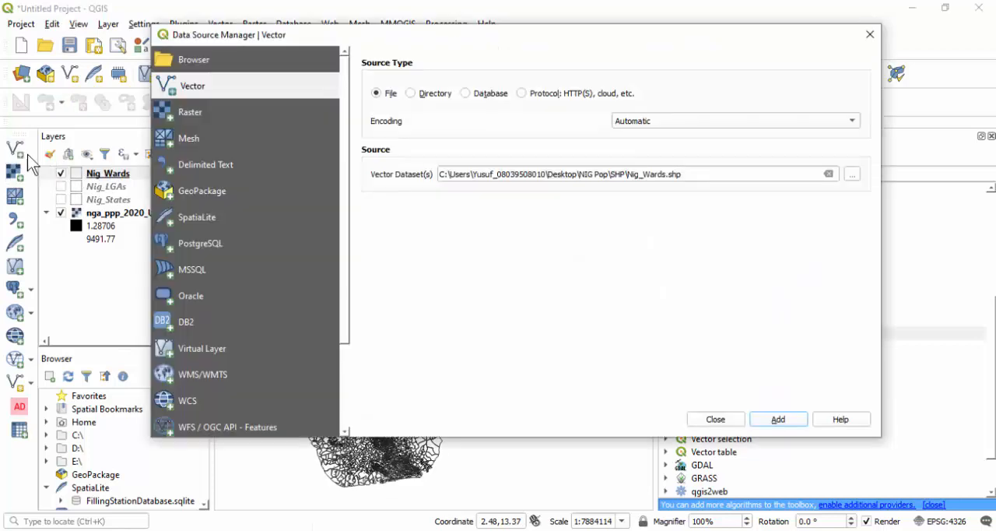
click(848, 176)
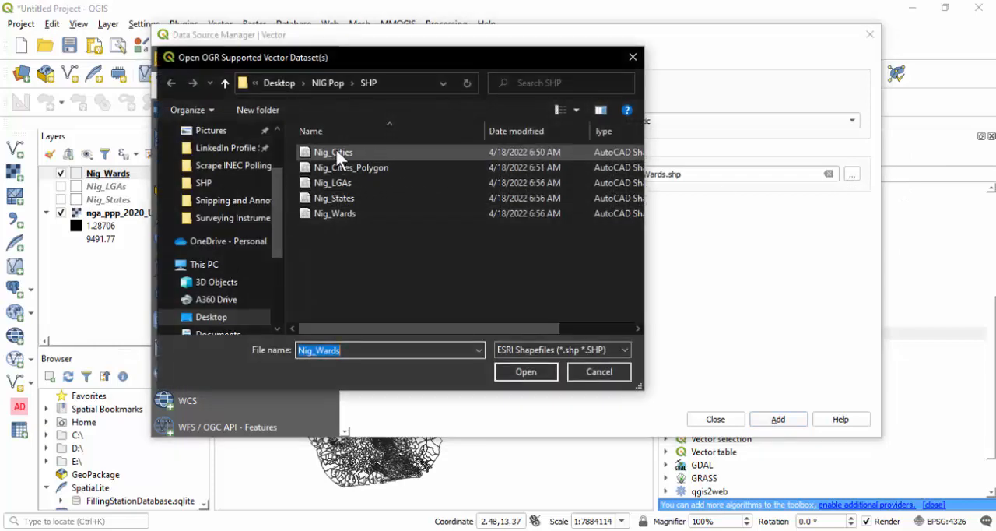
click(335, 148)
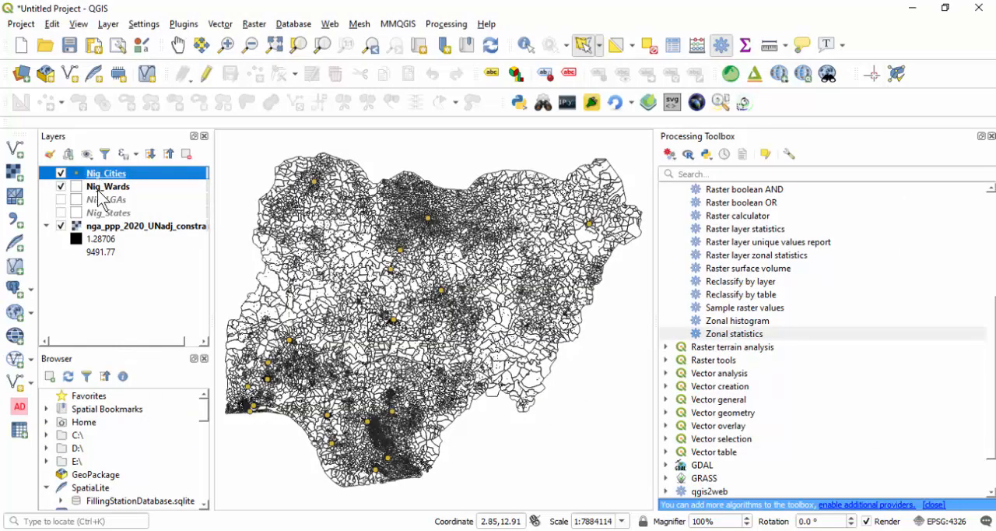
click(61, 186)
- Open the Nig_Cities attribute table, review the listed states and cities, and close the table
right_click(101, 177)
click(156, 315)
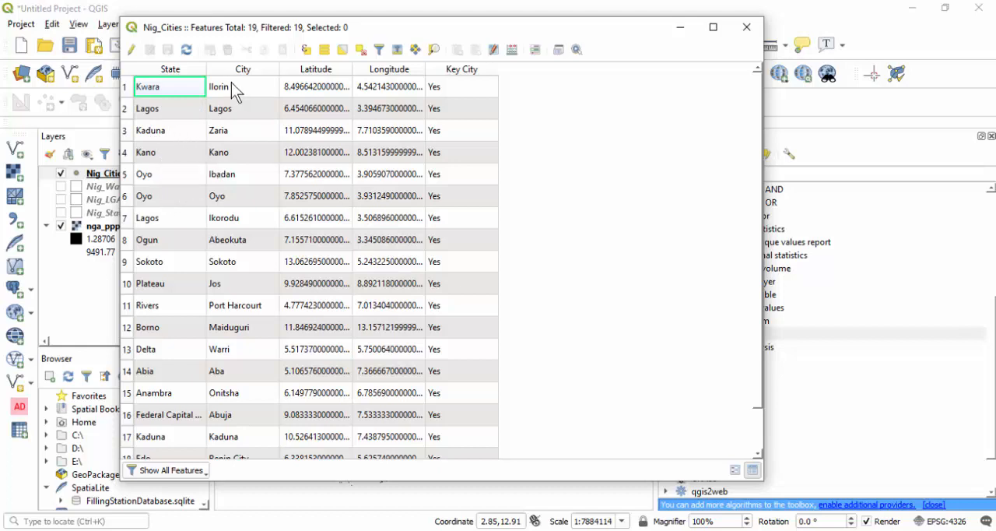
click(236, 115)
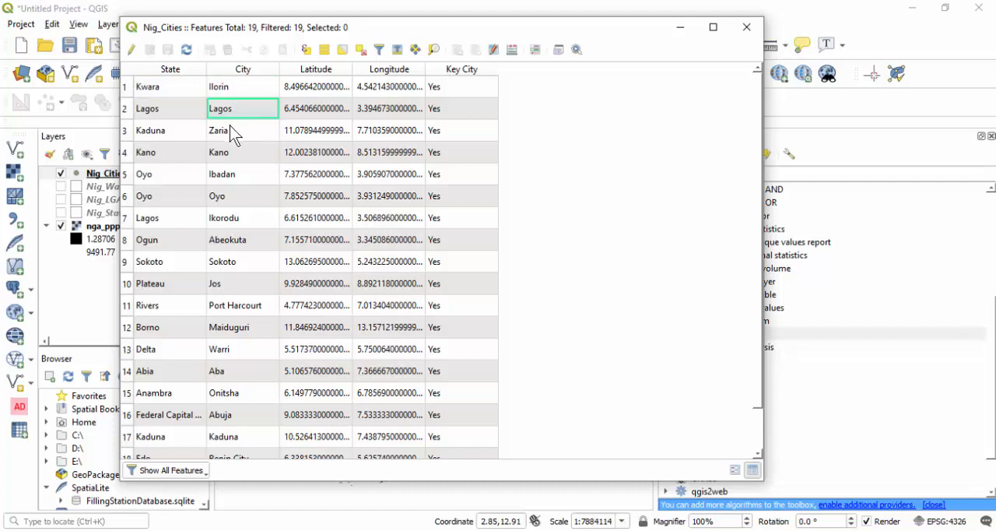
click(231, 129)
click(231, 158)
click(233, 177)
scroll(249, 257, down, 1)
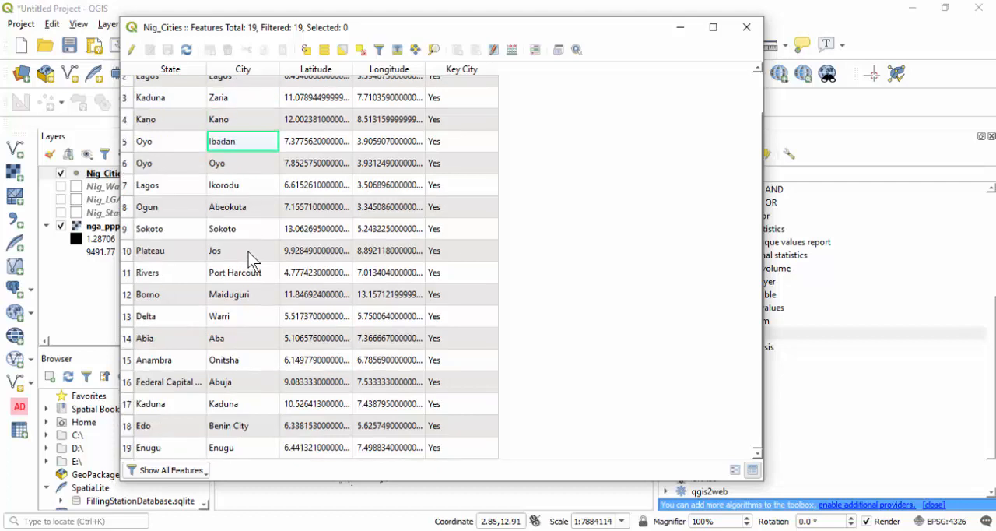
scroll(222, 373, up, 1)
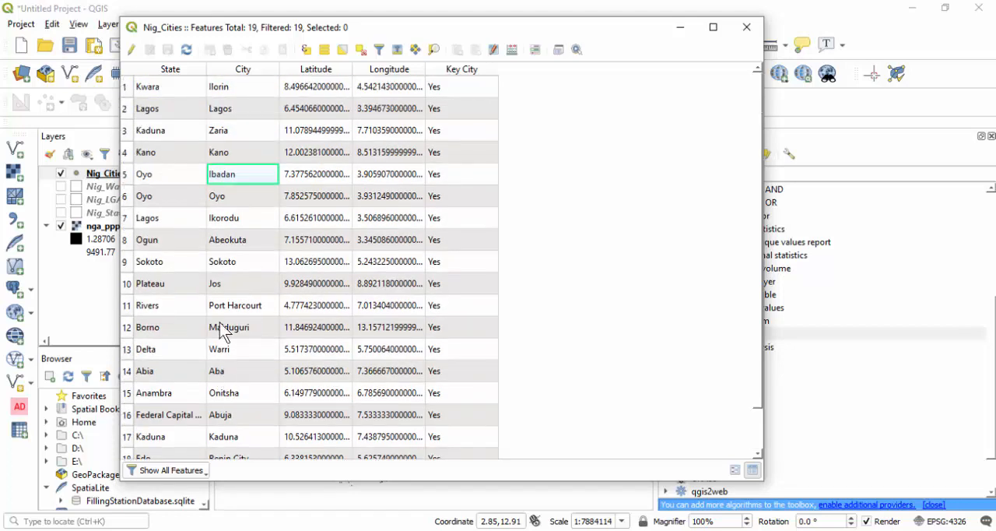
scroll(225, 335, down, 1)
scroll(232, 308, up, 1)
click(746, 29)
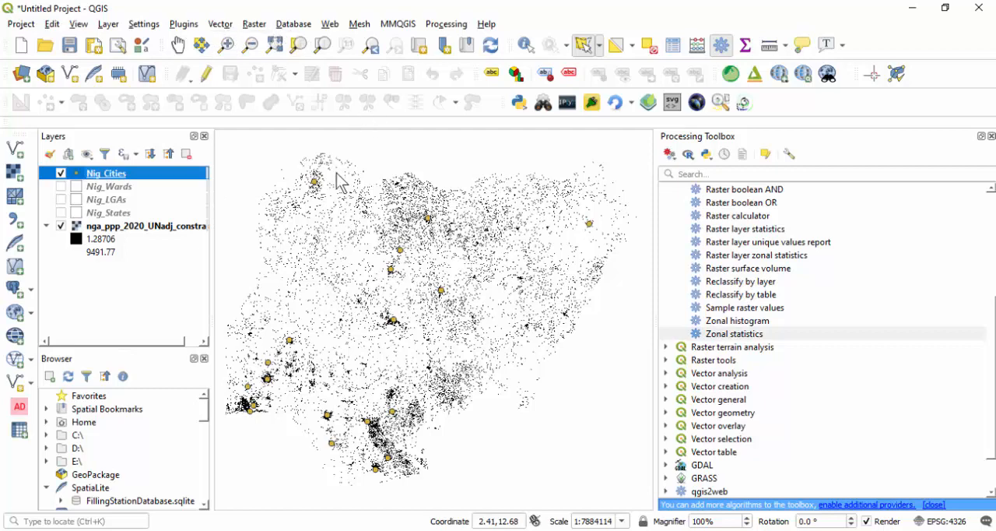
- Identify the Nig_Cities point over the dense built-up cluster in the northwest of Nigeria
scroll(330, 198, up, 3)
scroll(329, 205, up, 2)
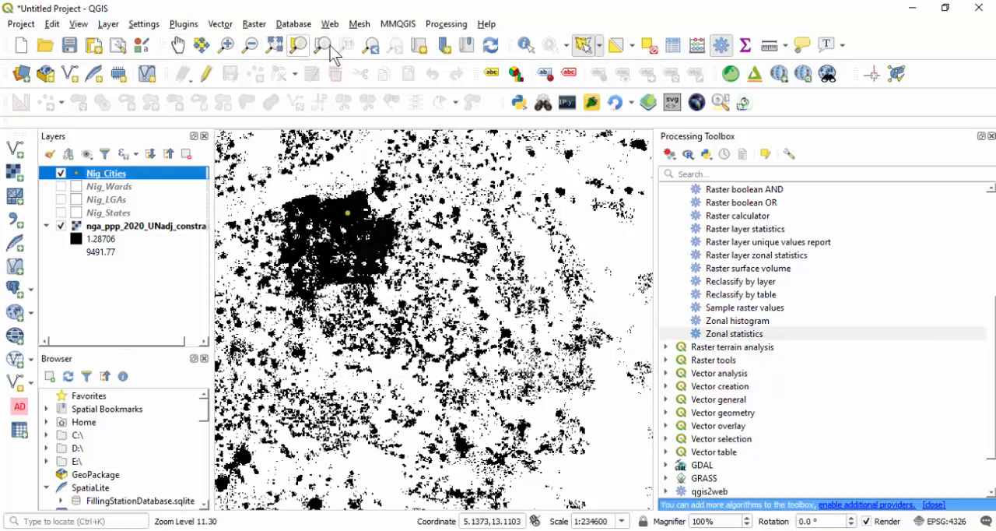
click(527, 51)
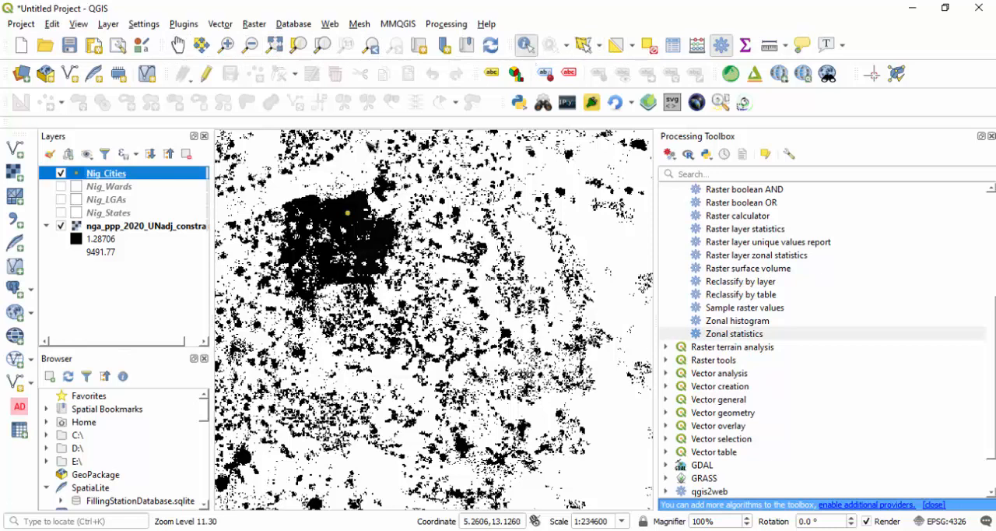
click(348, 213)
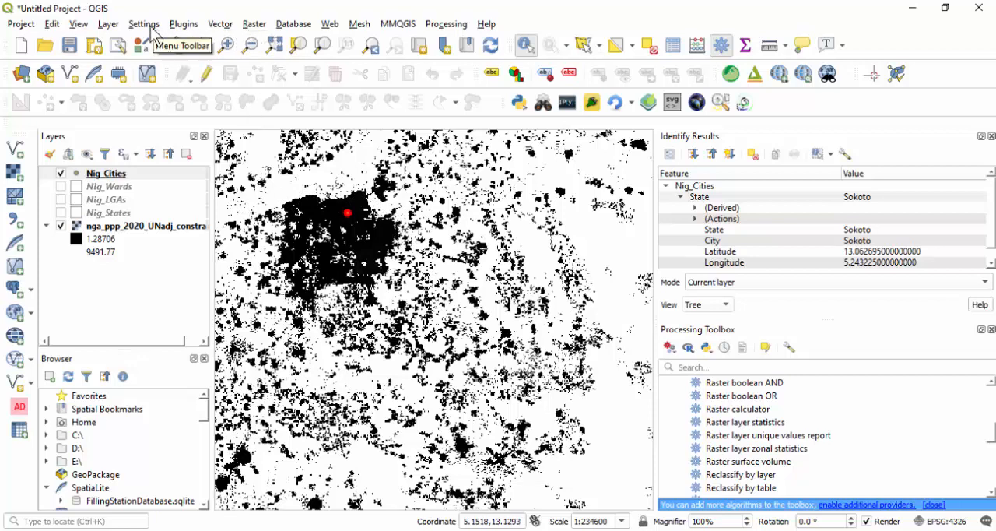
- Add the Google Road basemap from QuickMapServices and hide the nga_ppp_2020_UNadj_constrained raster
click(330, 23)
mouse_move(359, 147)
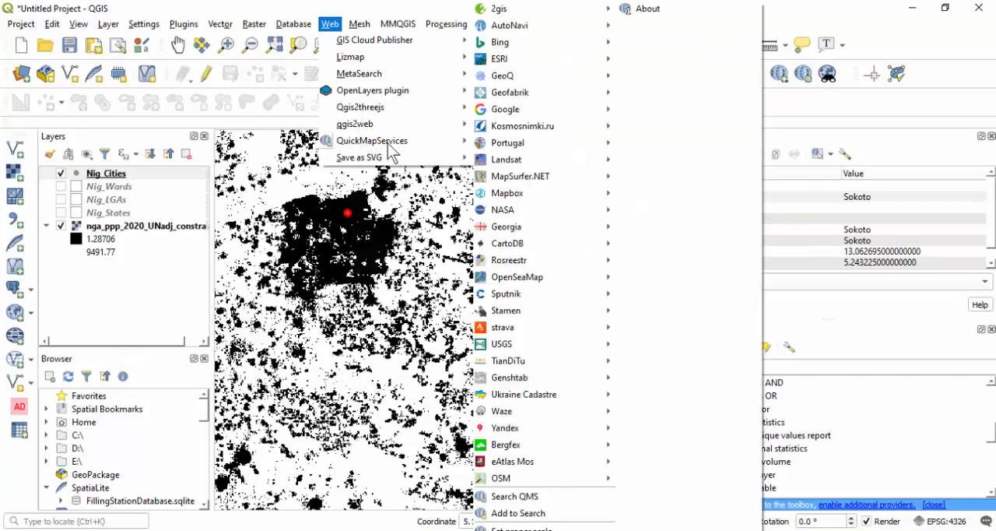
mouse_move(550, 107)
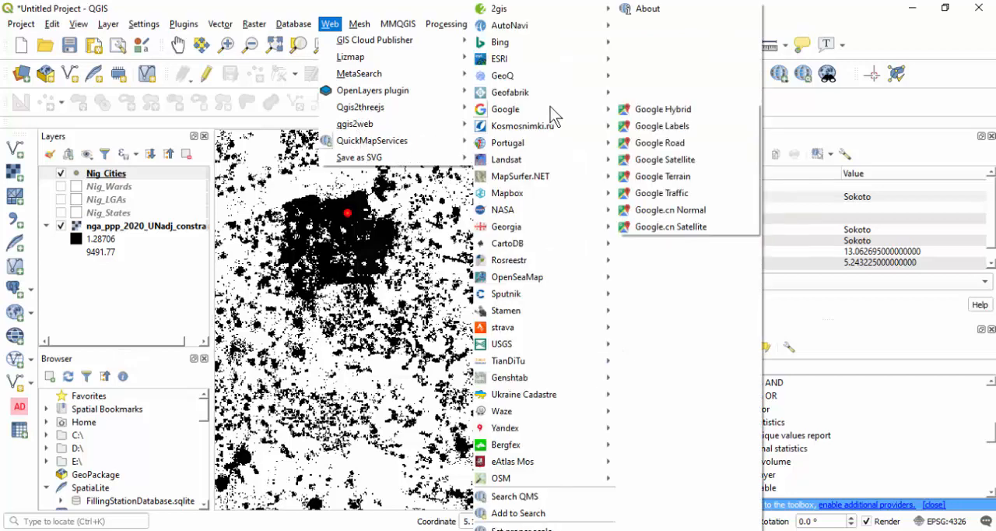
click(665, 144)
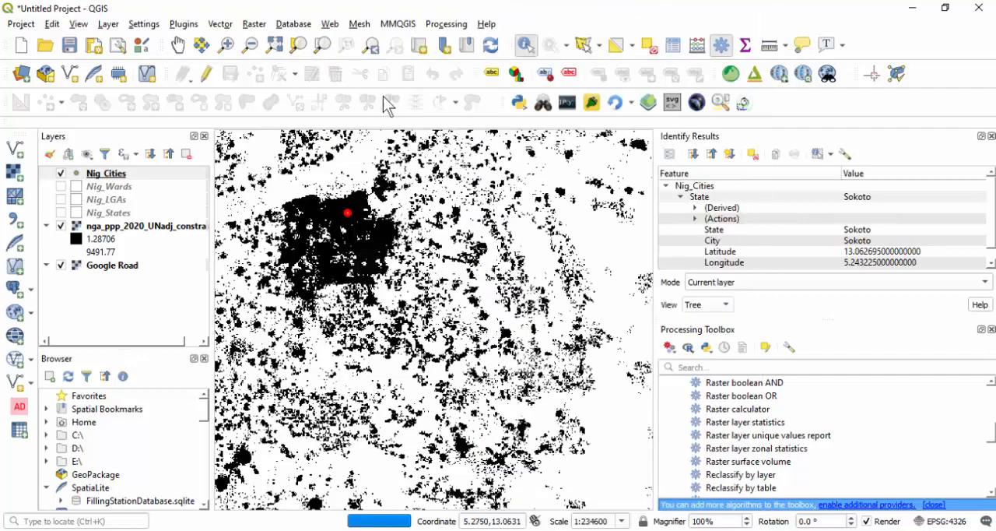
click(183, 28)
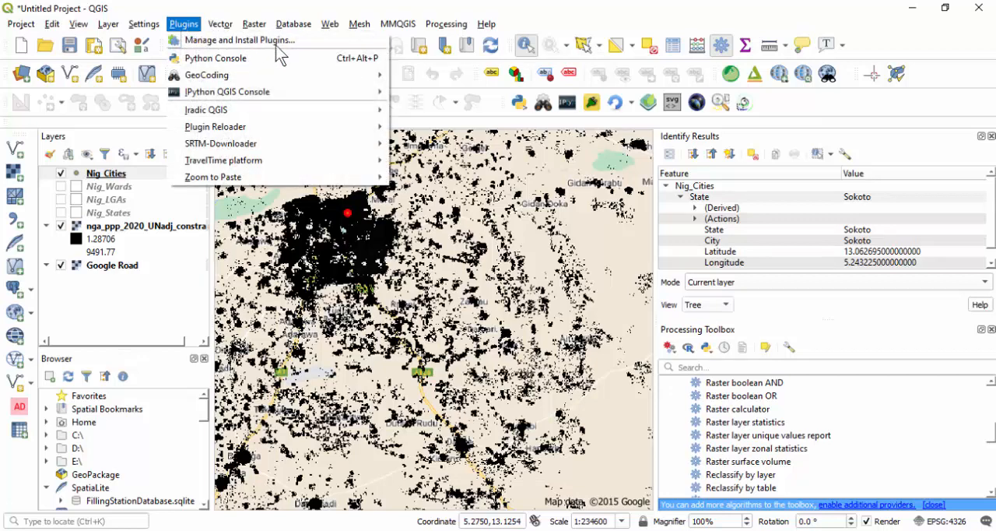
click(325, 6)
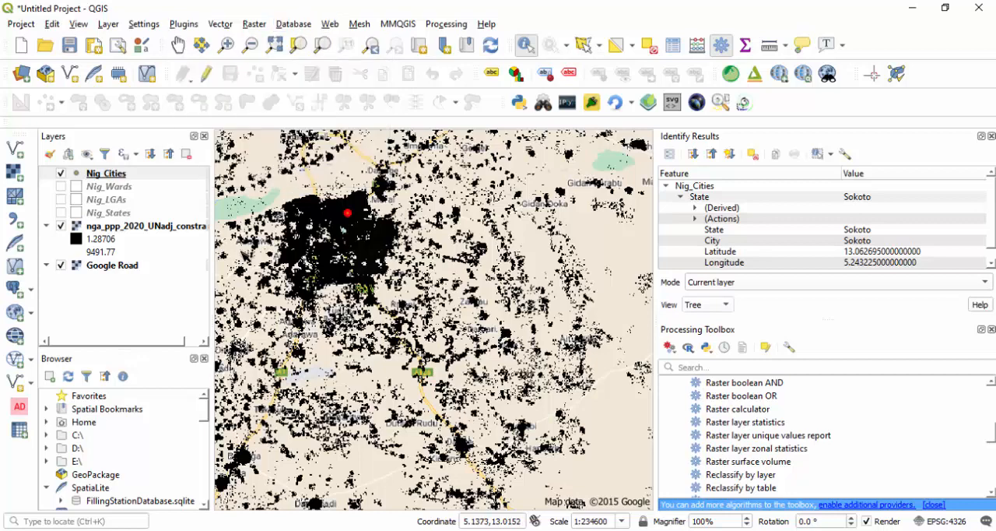
click(61, 226)
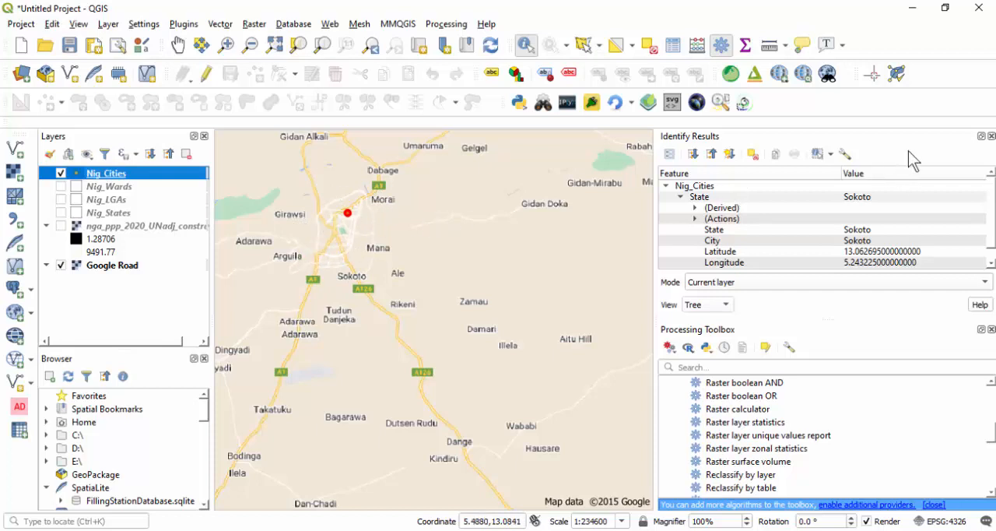
- Identify the Nig_Cities point at Ikorodu, northeast of Lagos, and review its attributes, including the city name
click(991, 136)
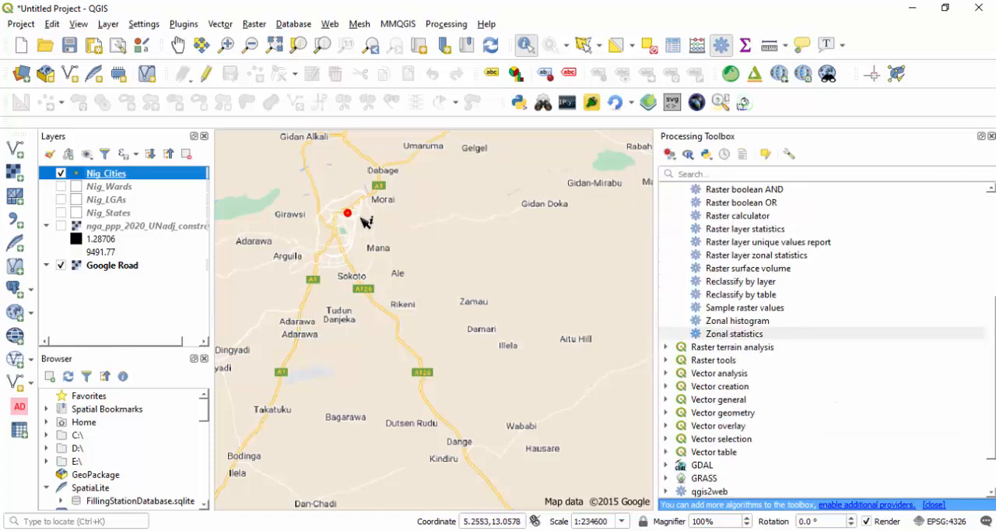
right_click(113, 173)
click(168, 174)
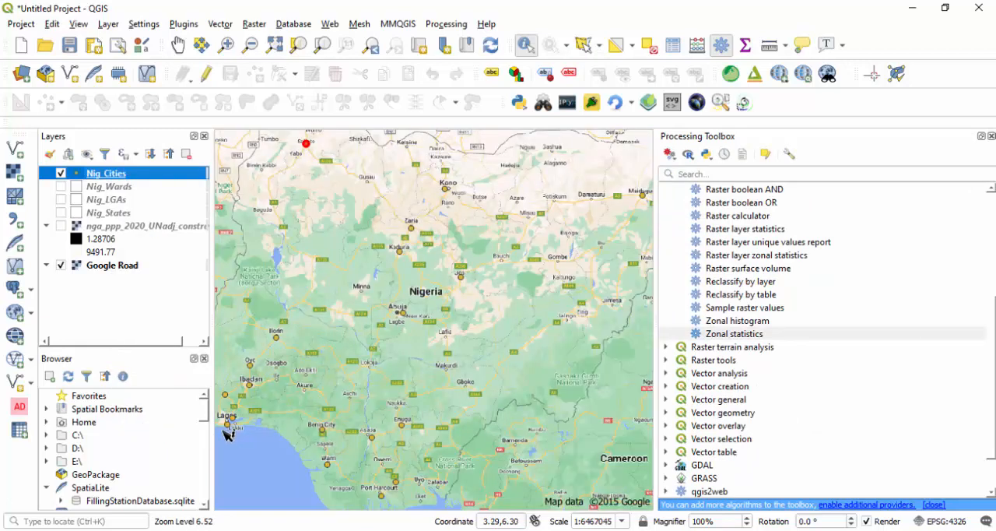
scroll(225, 432, up, 4)
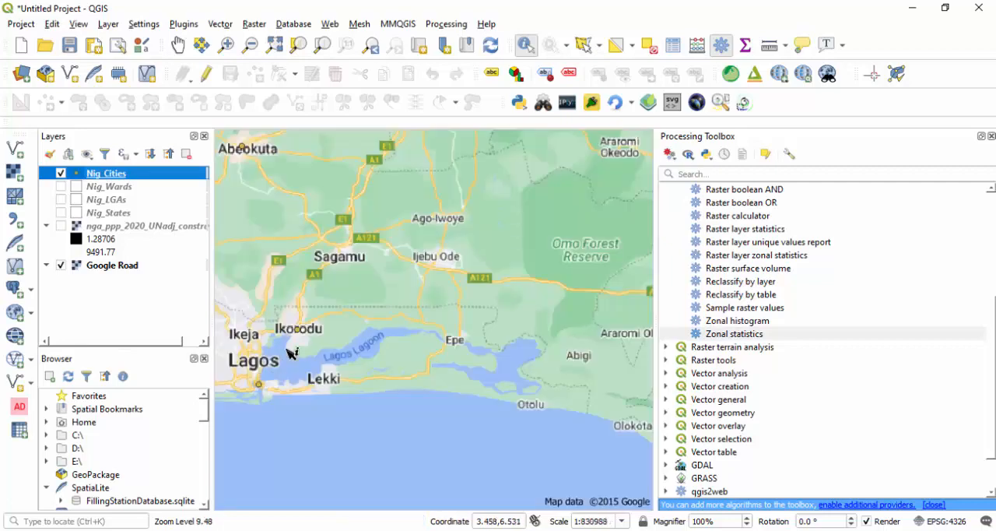
scroll(294, 343, up, 2)
scroll(482, 389, down, 1)
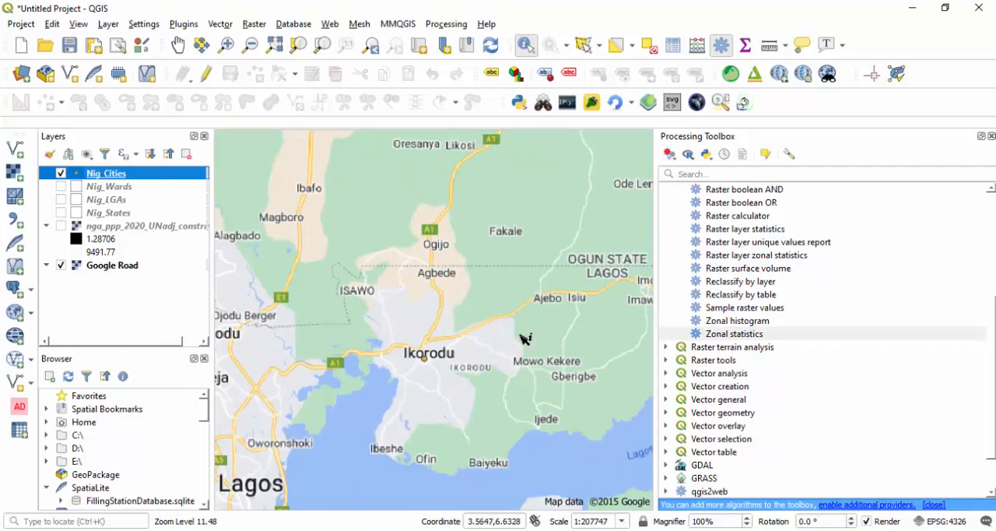
click(424, 358)
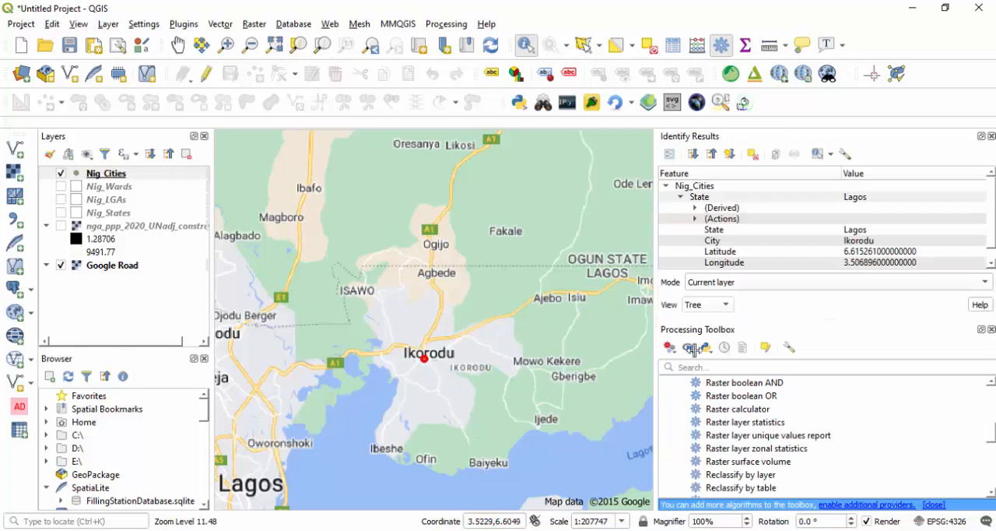
scroll(834, 237, down, 1)
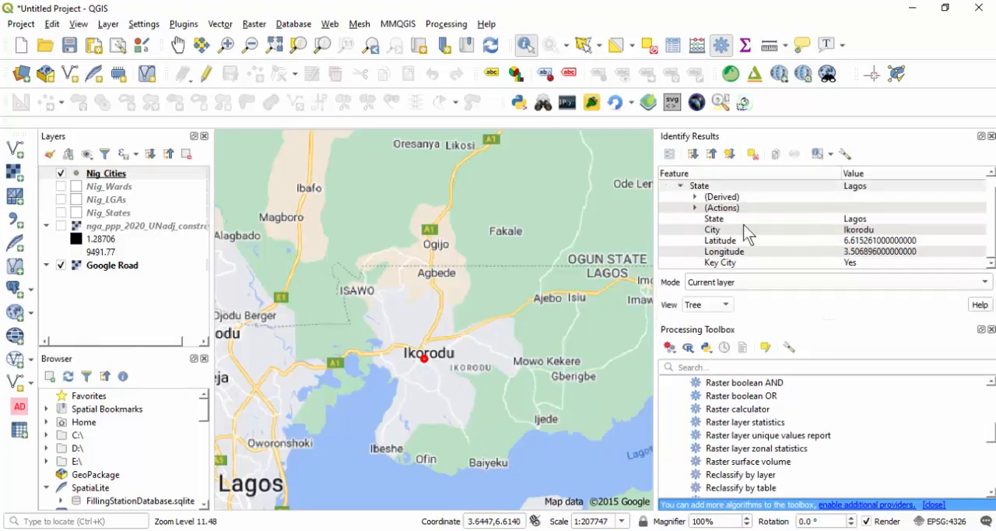
click(826, 231)
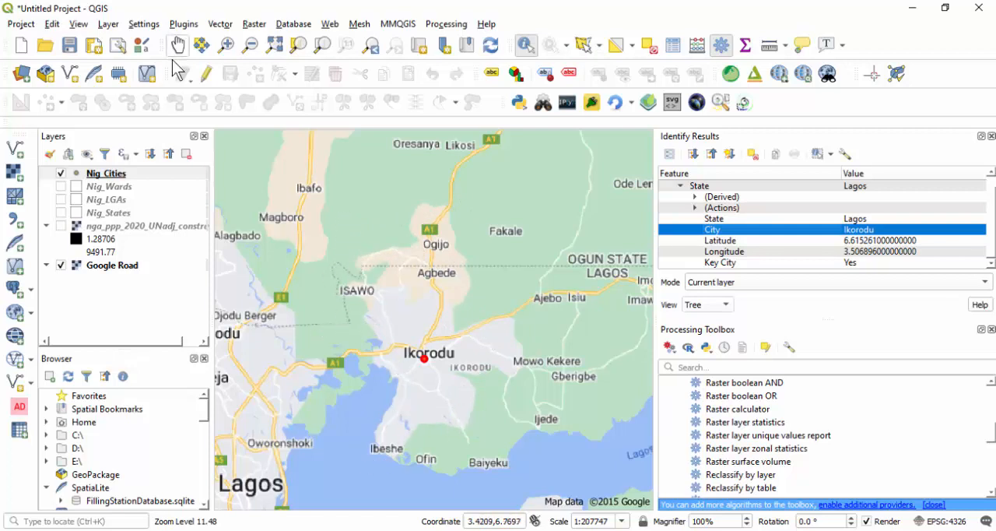
click(103, 25)
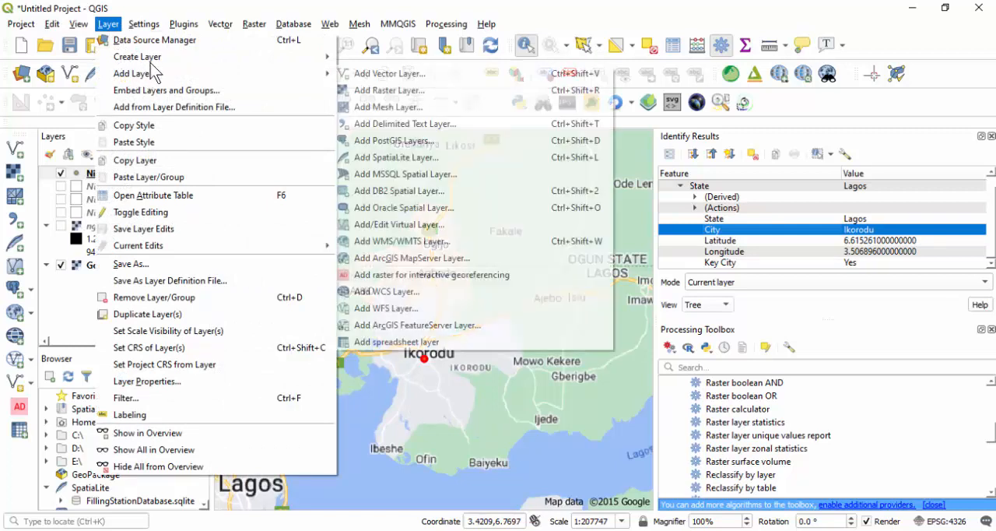
mouse_move(152, 59)
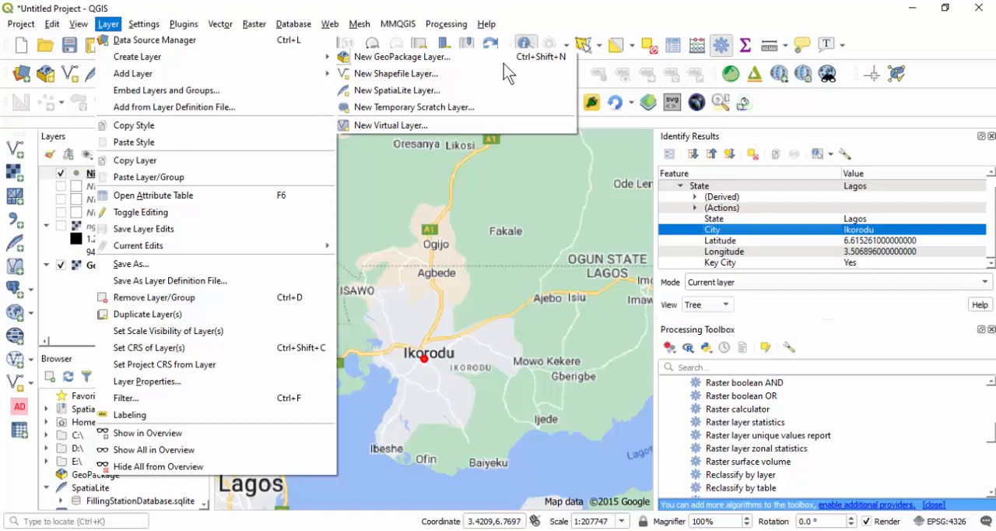
click(547, 3)
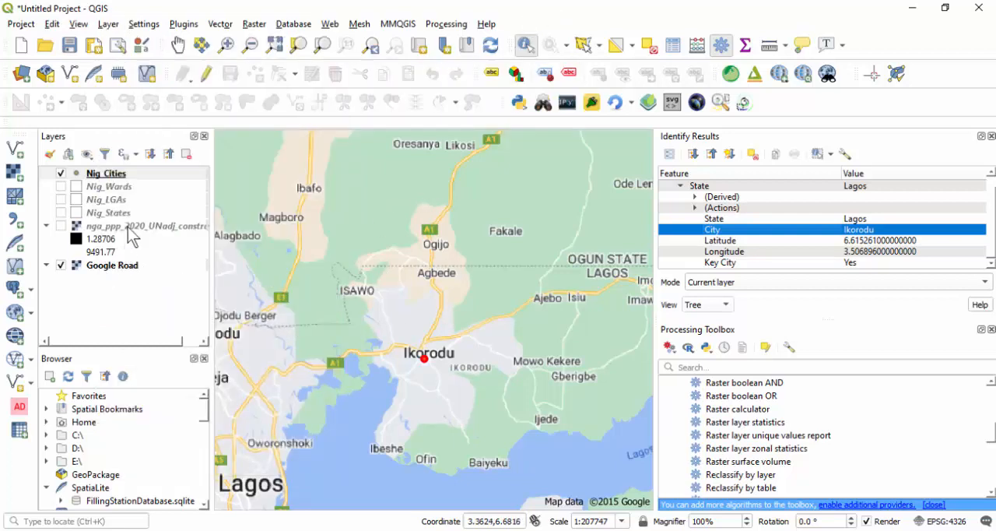
- Add the Nig_Cities_Polygon shapefile from the SHP folder as a vector layer
click(15, 150)
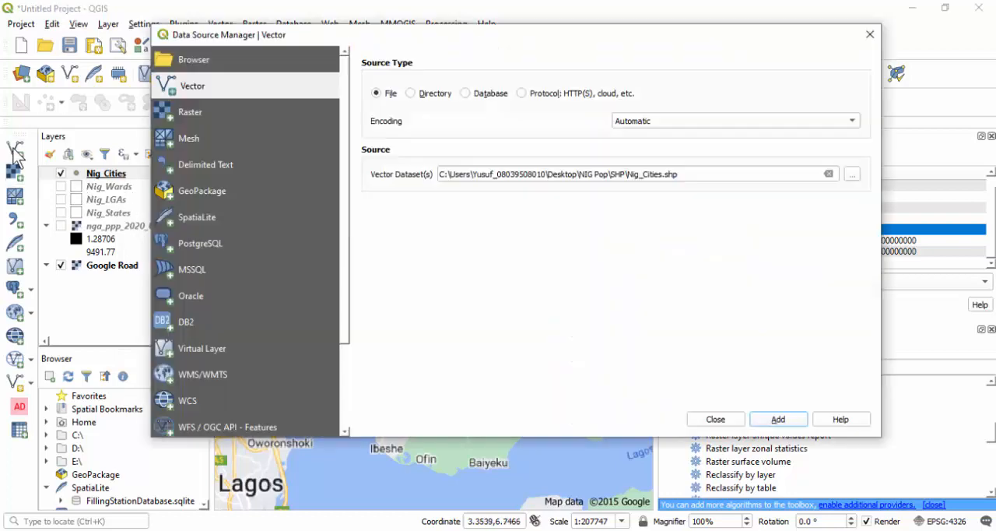
click(852, 177)
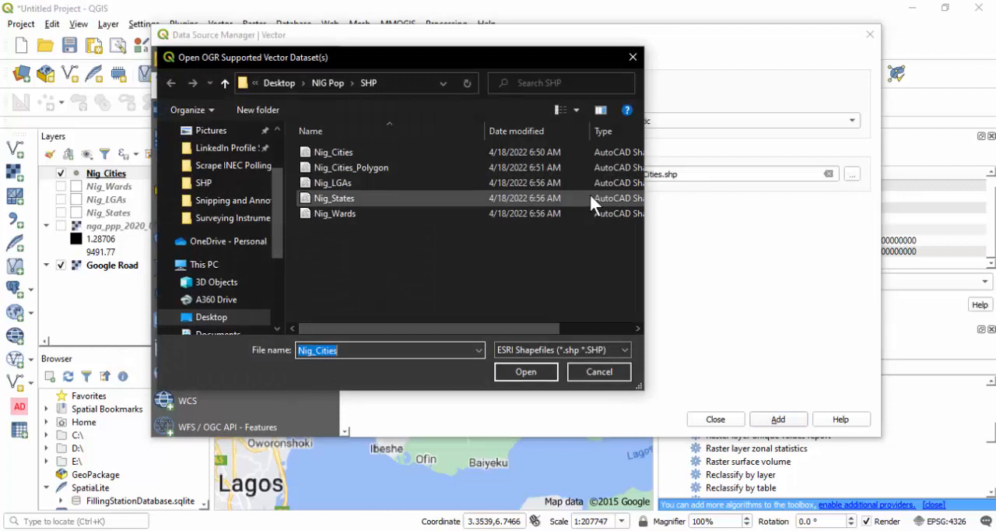
click(355, 168)
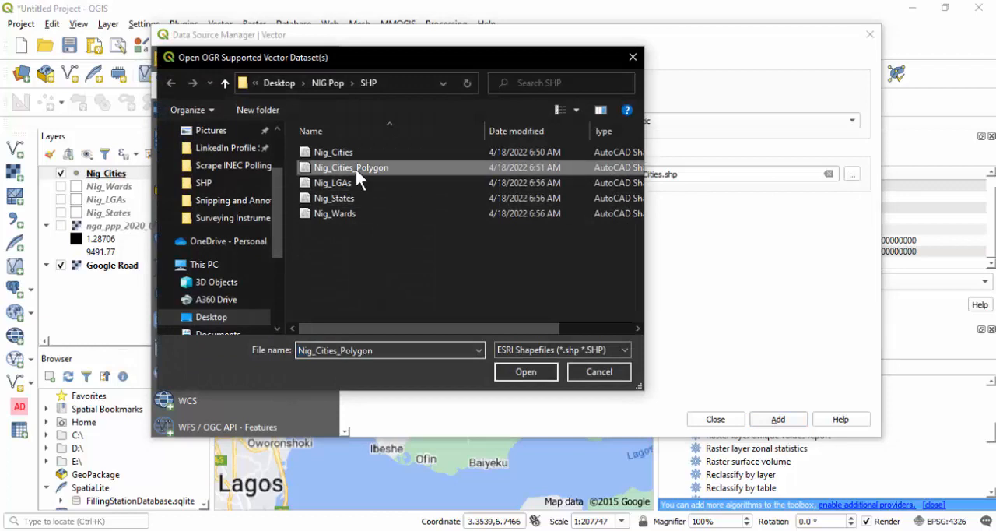
click(524, 369)
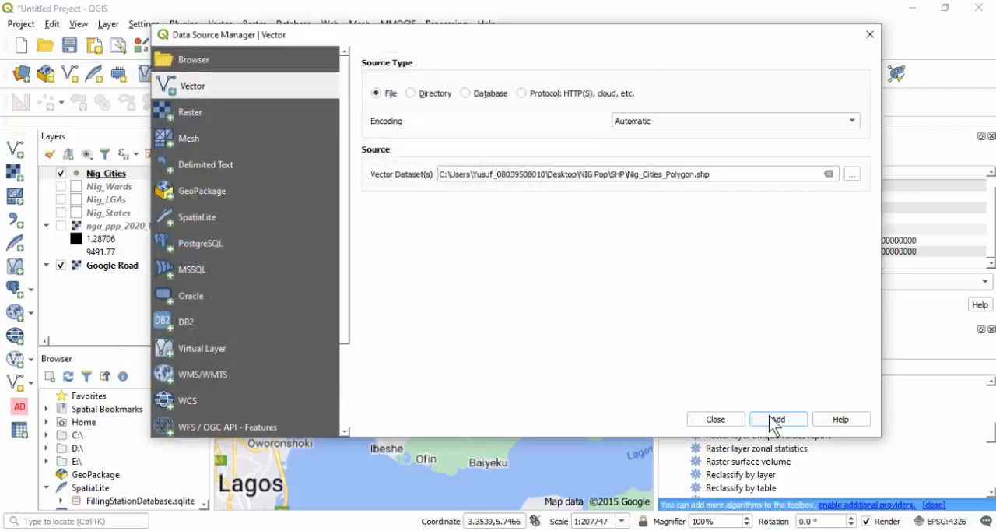
click(776, 421)
click(716, 421)
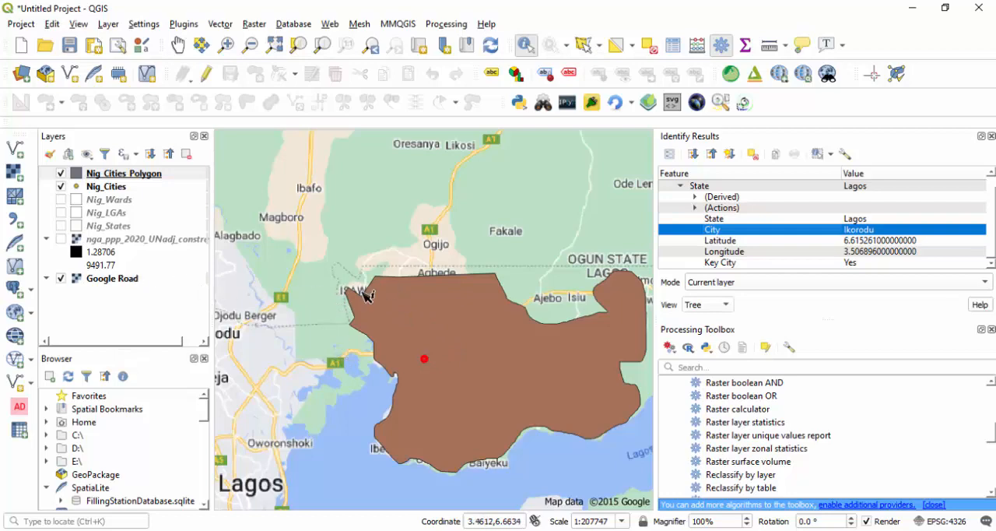
- Set the Nig_Cities_Polygon layer's simple fill style to No Brush so that only the city outlines are drawn
click(117, 174)
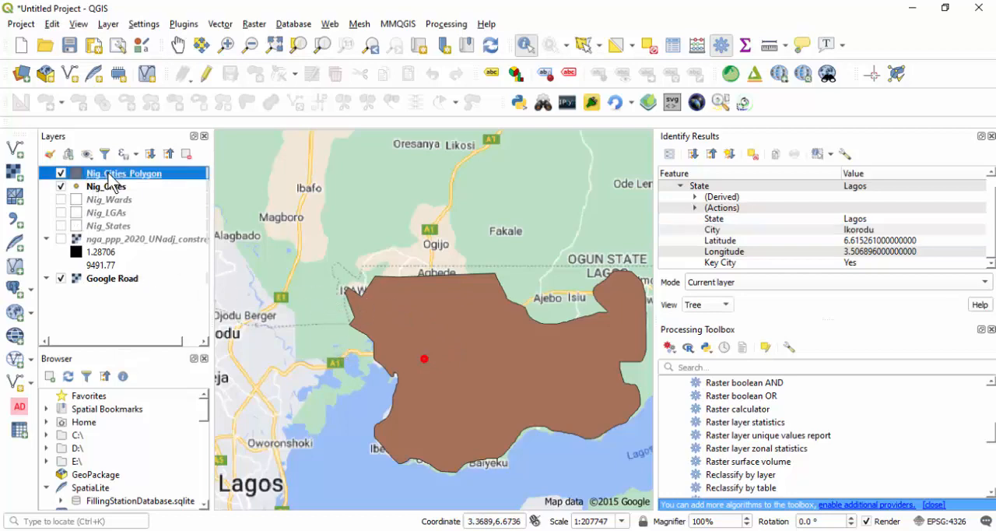
double_click(112, 181)
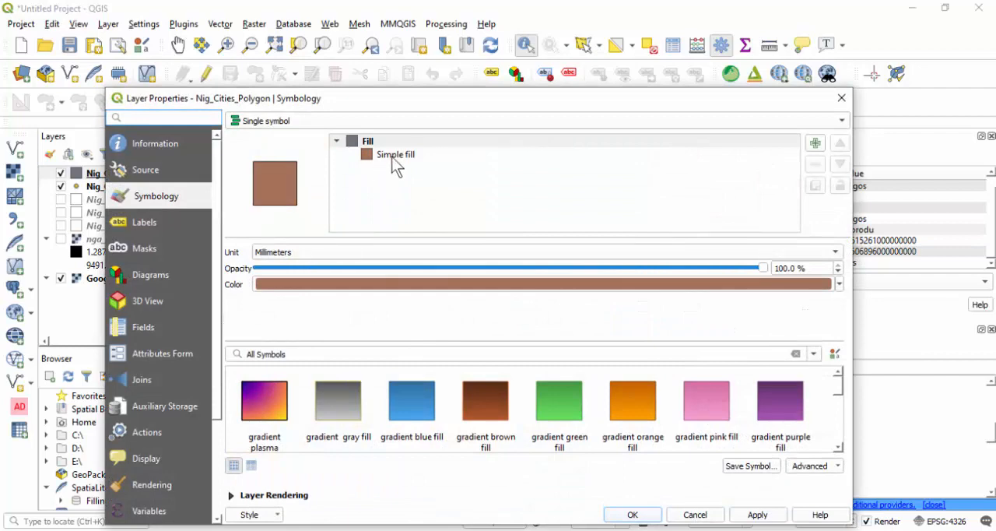
click(393, 155)
click(300, 294)
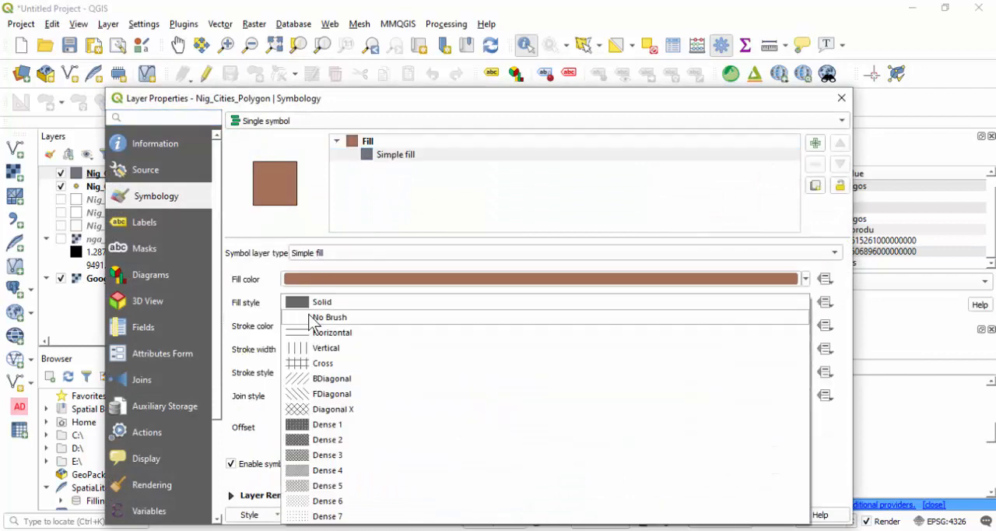
click(312, 315)
click(641, 515)
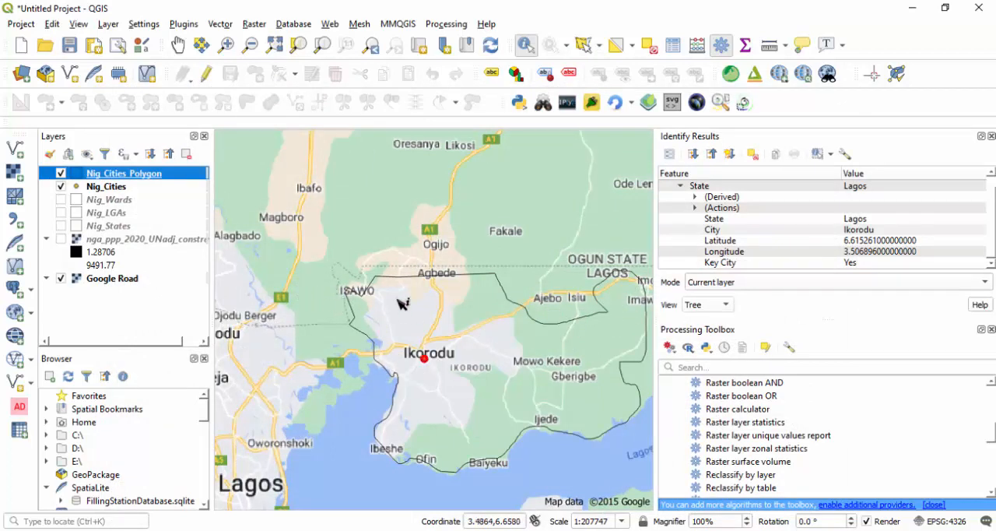
- Identify the Abeokuta boundary in Nig_Cities_Polygon and the matching city point in Nig_Cities
scroll(402, 304, down, 3)
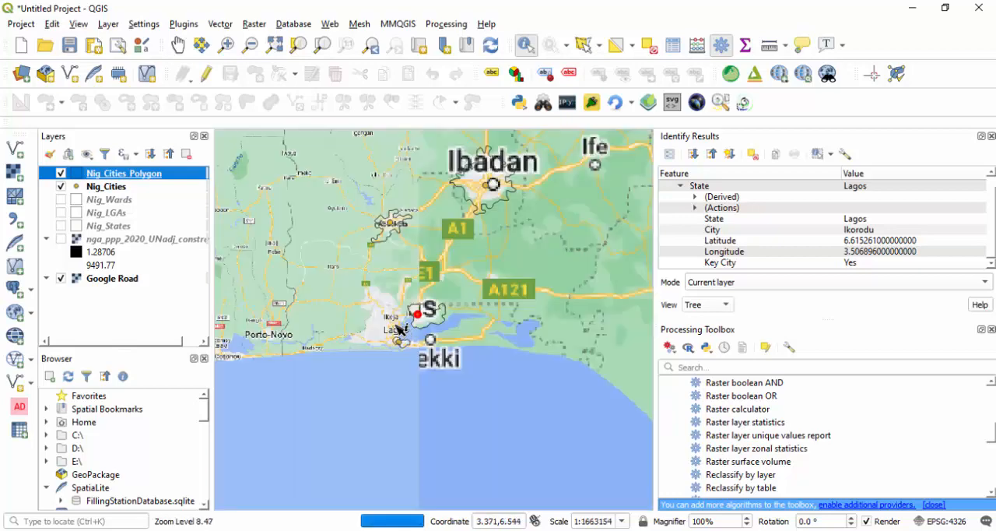
scroll(389, 215, up, 3)
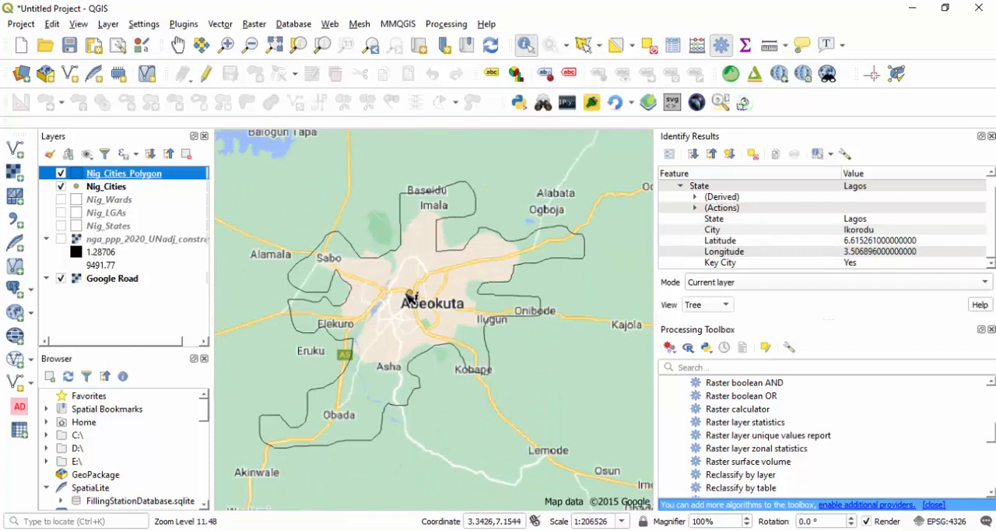
click(415, 296)
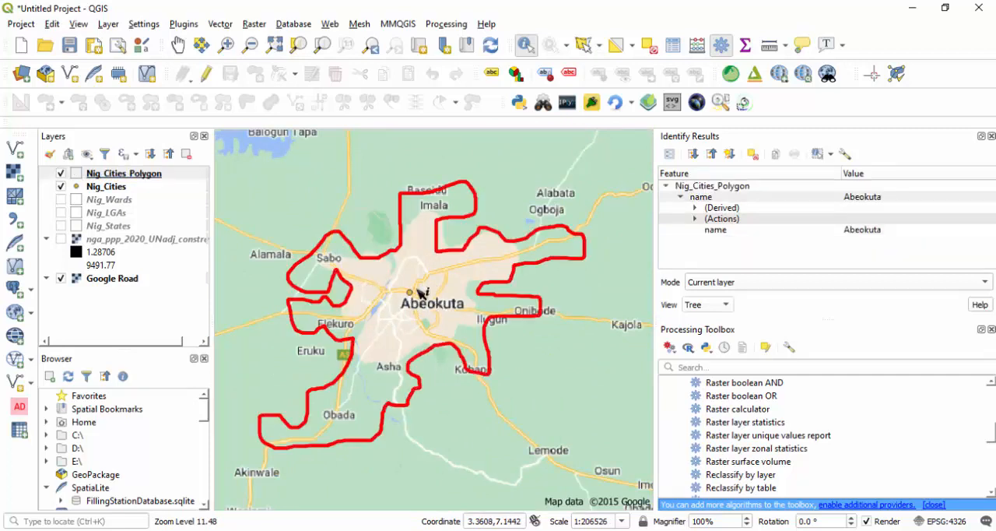
click(109, 187)
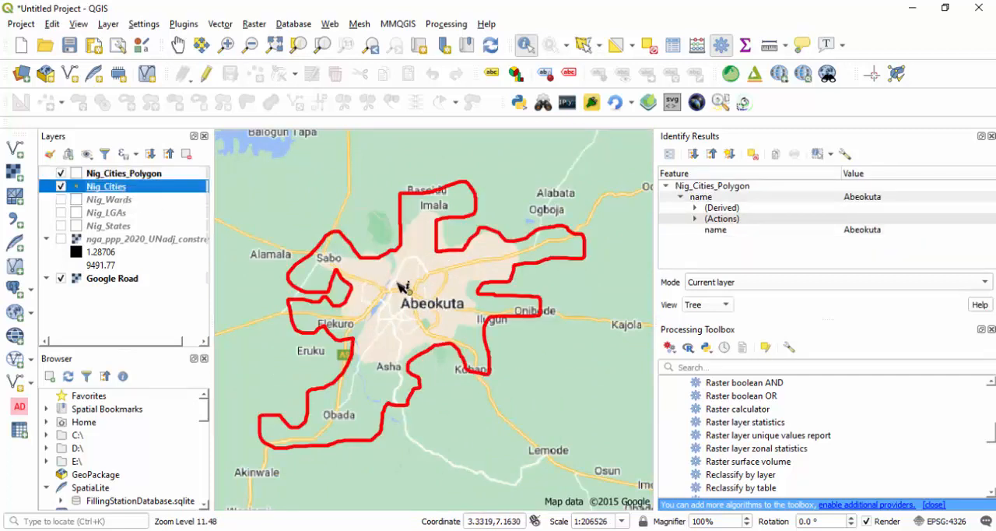
click(415, 297)
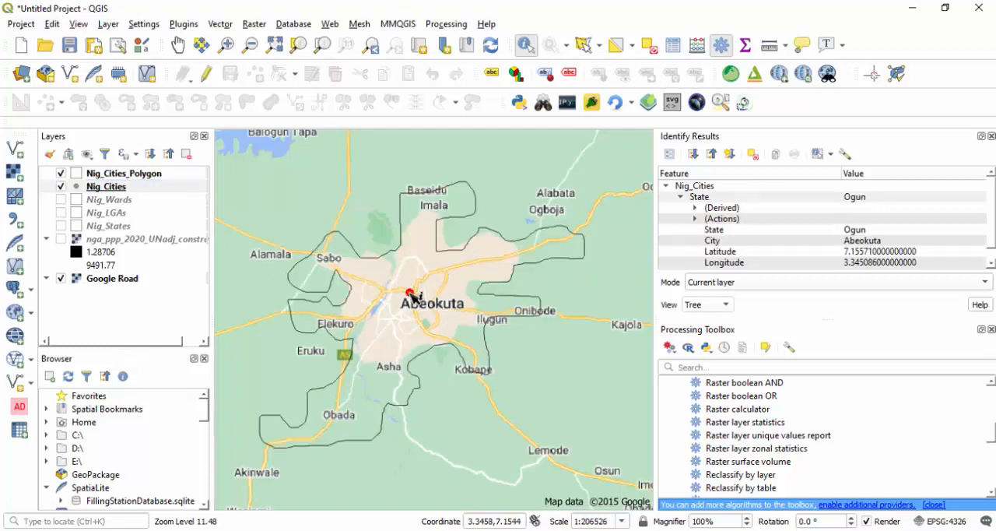
- Show the full extent of Nig_Cities_Polygon and hide the Google Road and Nig_Cities layers
scroll(405, 301, down, 5)
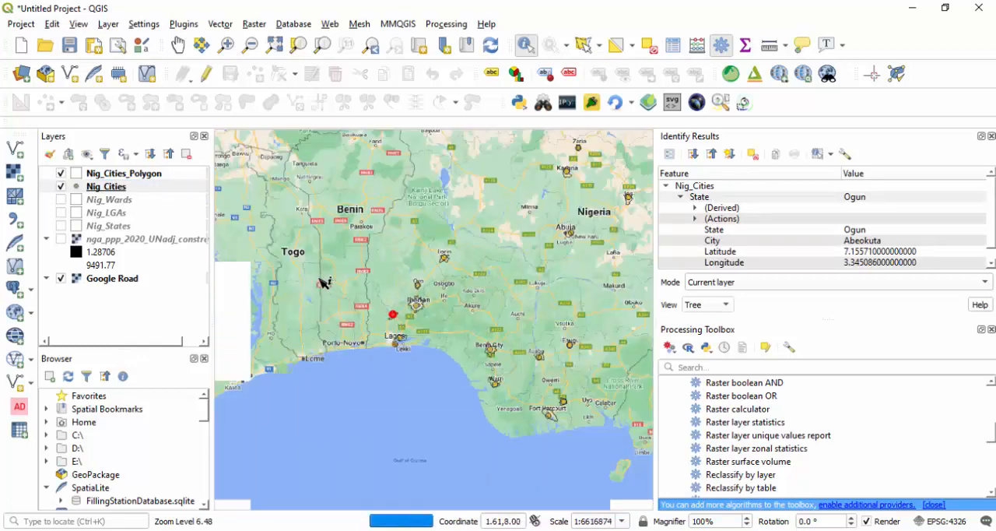
right_click(146, 176)
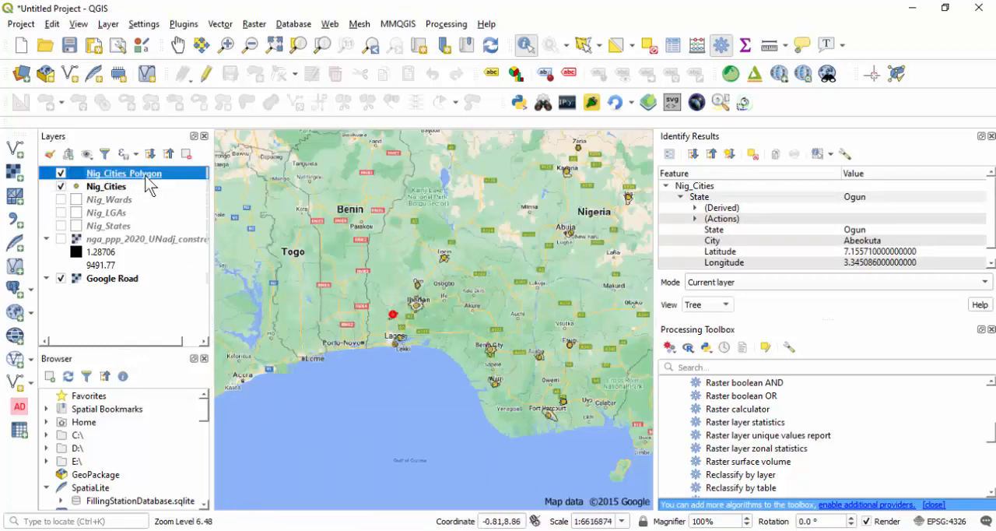
click(196, 186)
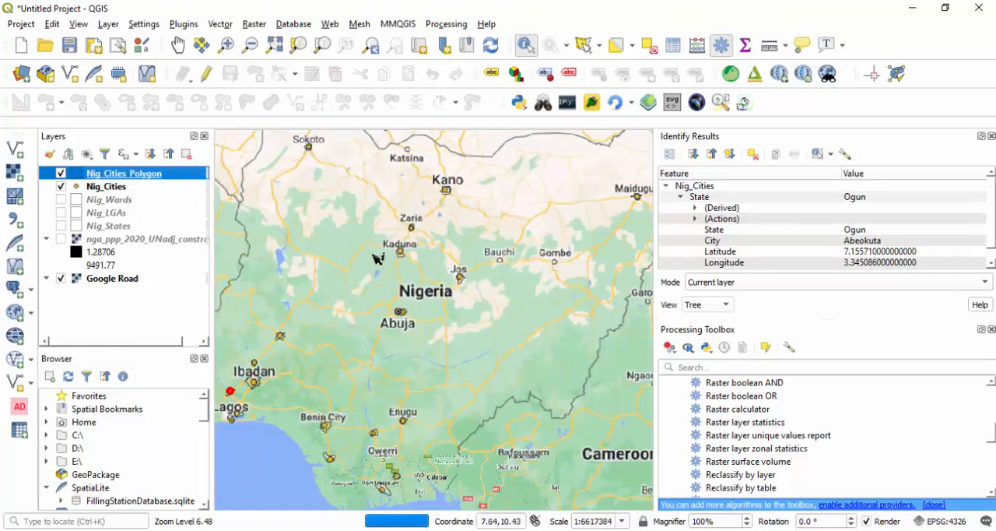
click(60, 278)
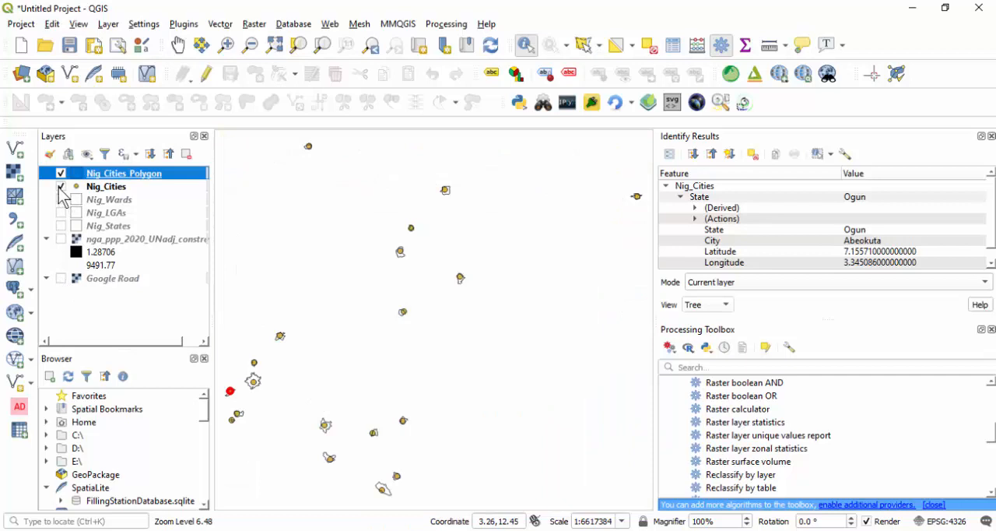
click(60, 187)
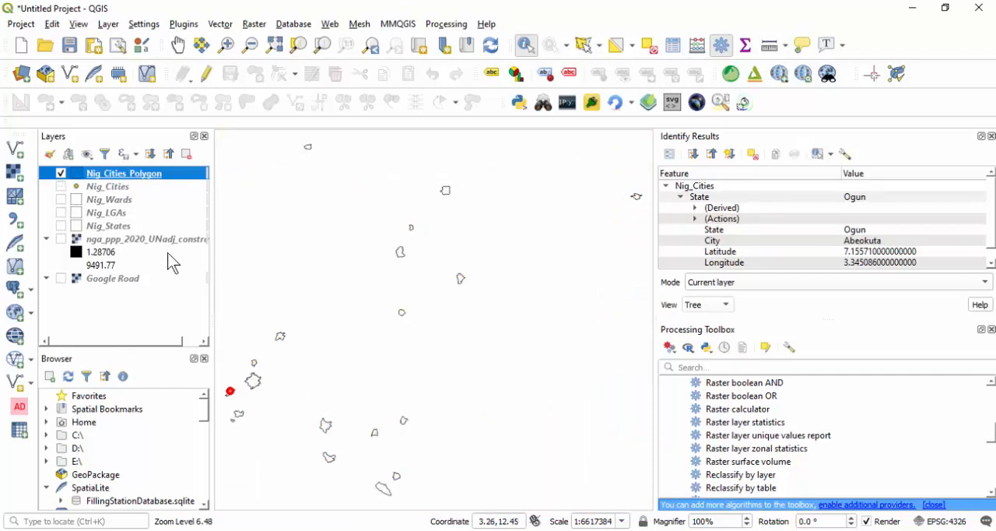
- Widen the map area, close the identify results, and display the nga_ppp_2020_UNadj_constrained raster beneath the city polygons
click(177, 47)
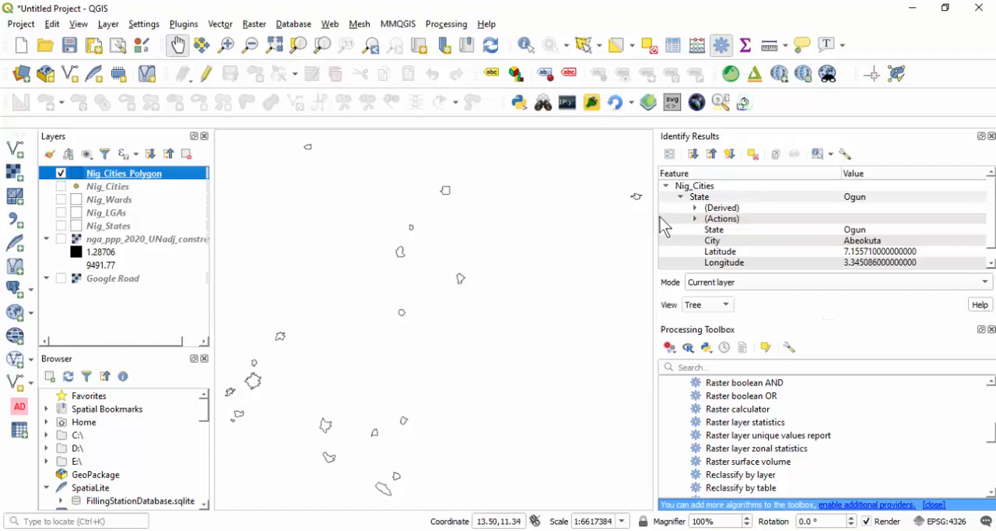
drag(653, 215, 762, 218)
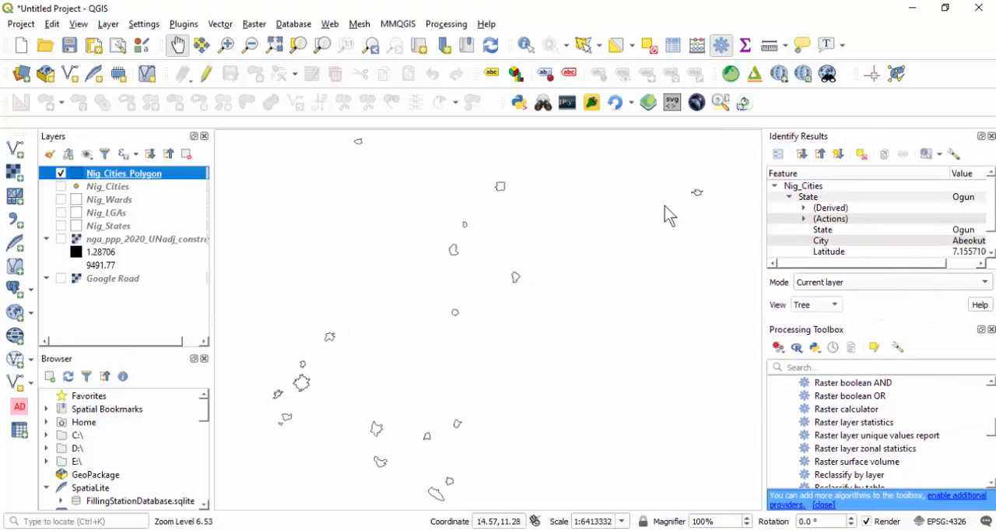
click(991, 137)
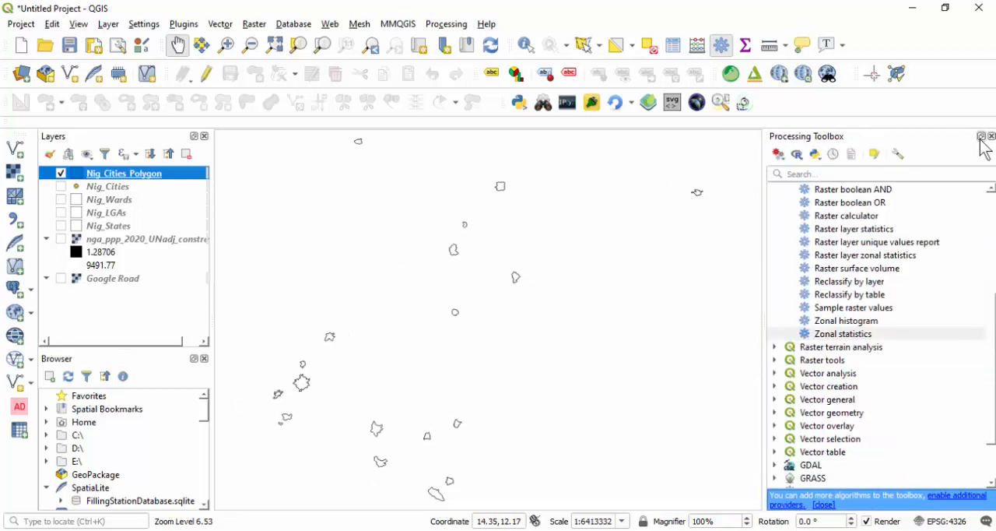
click(61, 238)
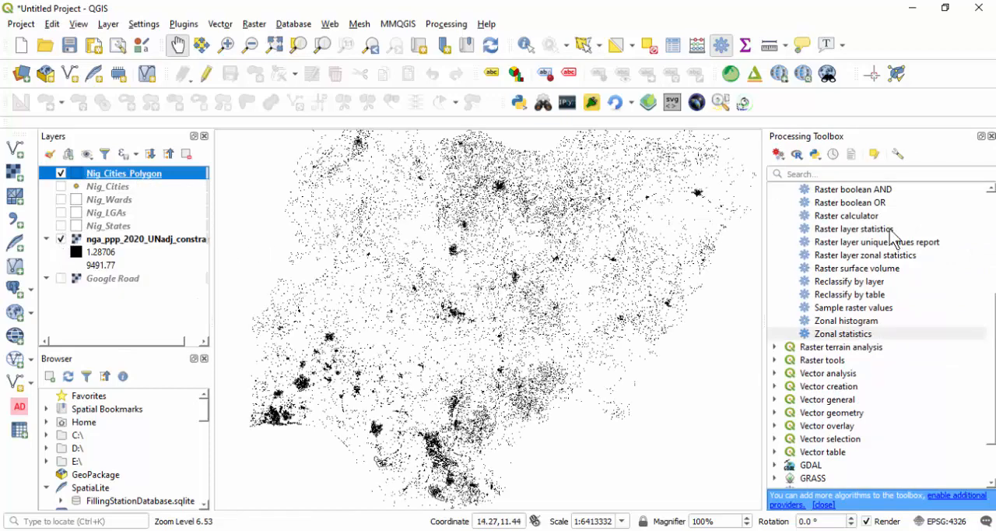
- Set up Zonal statistics with nga_ppp_2020_UNadj_constrained as the raster layer and Nig_Cities_Polygon as the layer containing zones
double_click(830, 333)
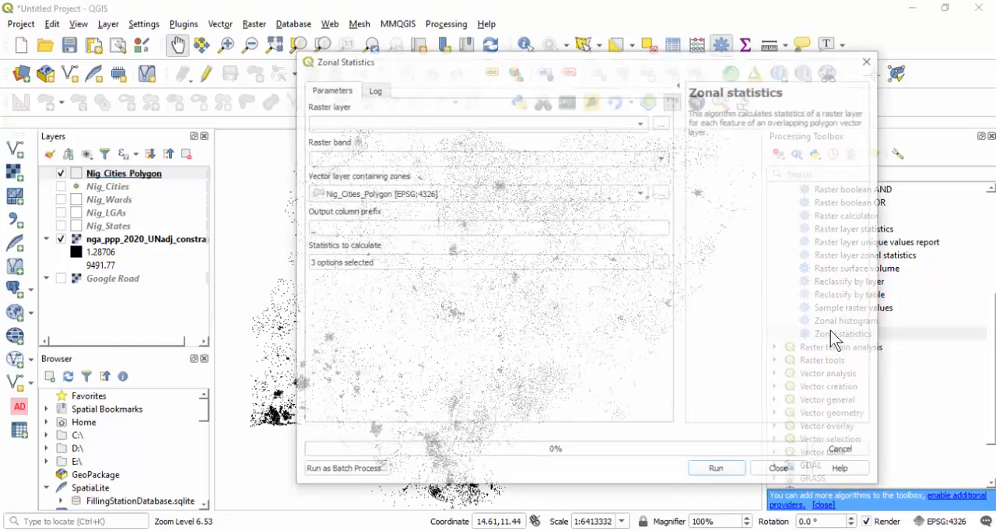
click(604, 120)
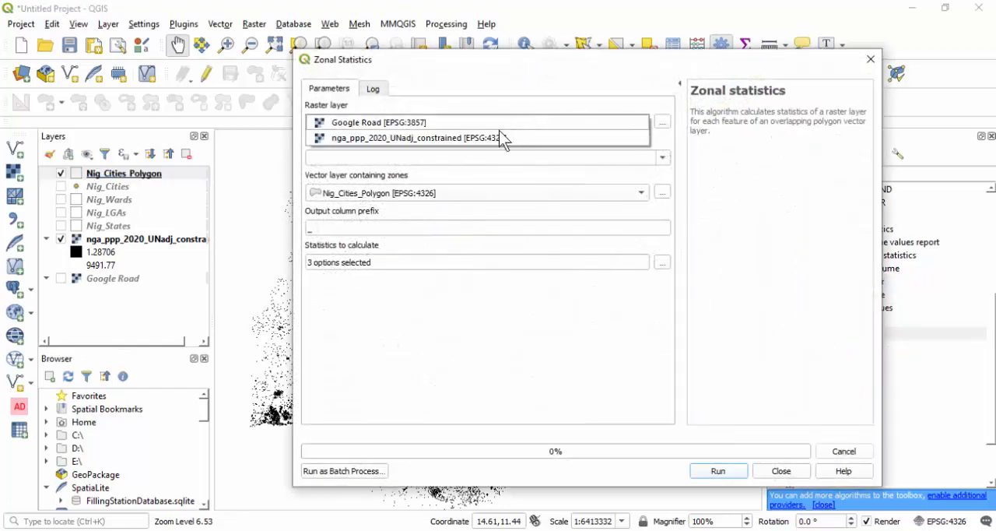
click(384, 138)
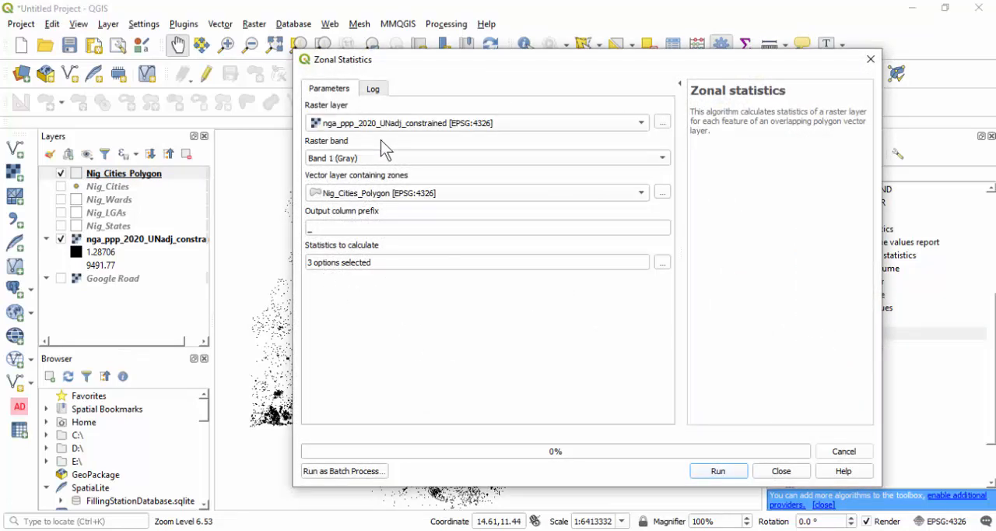
click(412, 204)
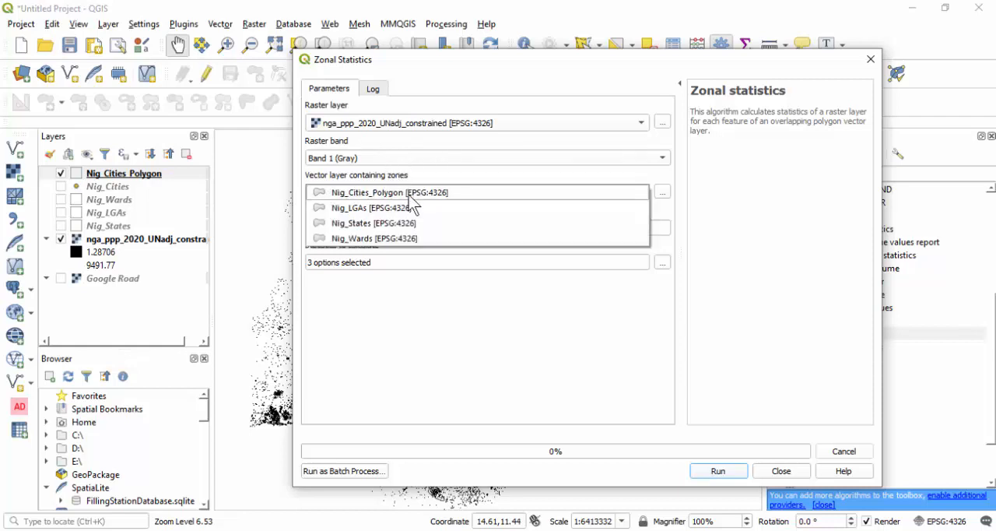
click(411, 195)
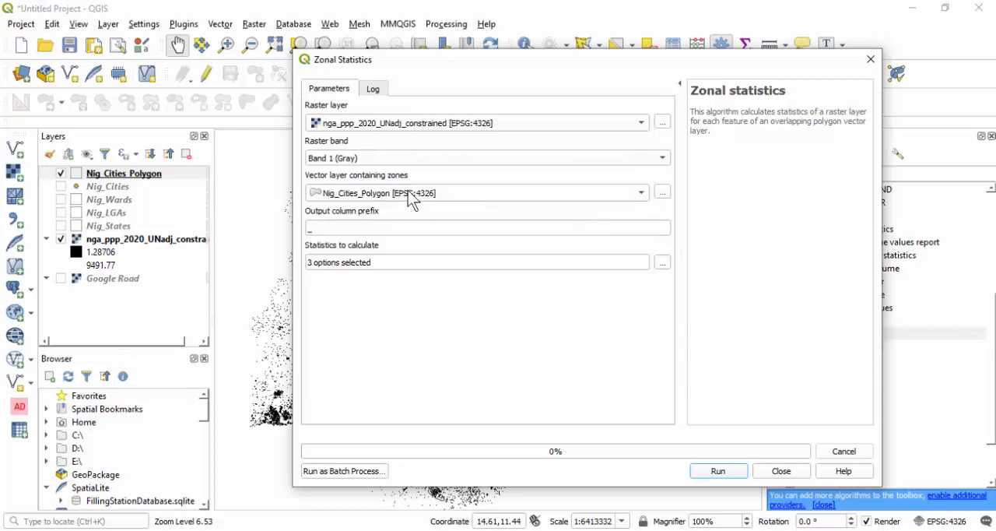
- Run the zonal statistics with output column prefix Pop_ and only Sum calculated, and close the tool
click(308, 230)
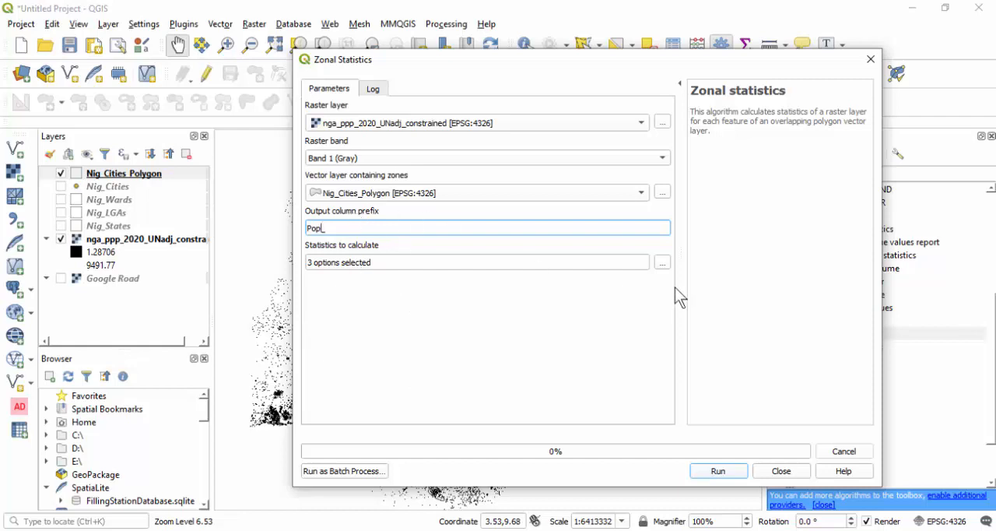
click(665, 263)
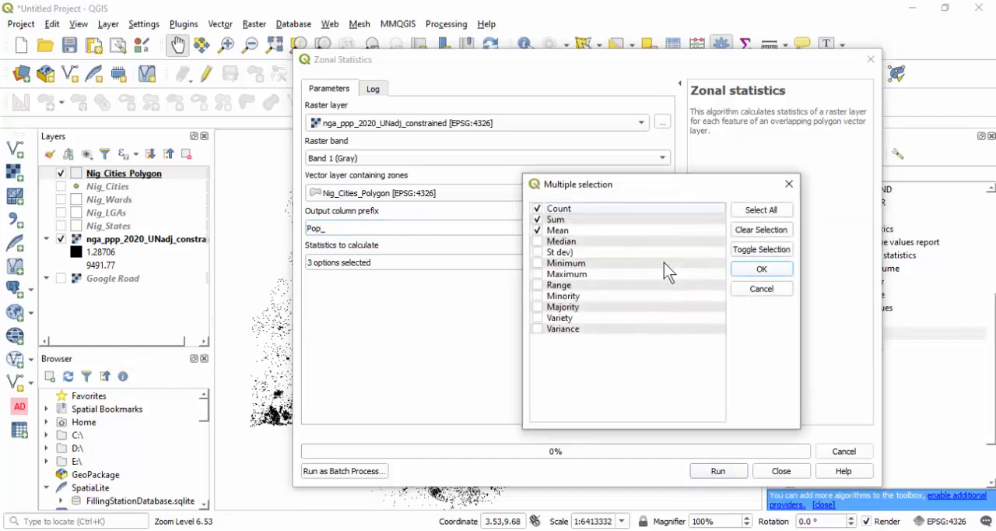
click(538, 208)
click(761, 270)
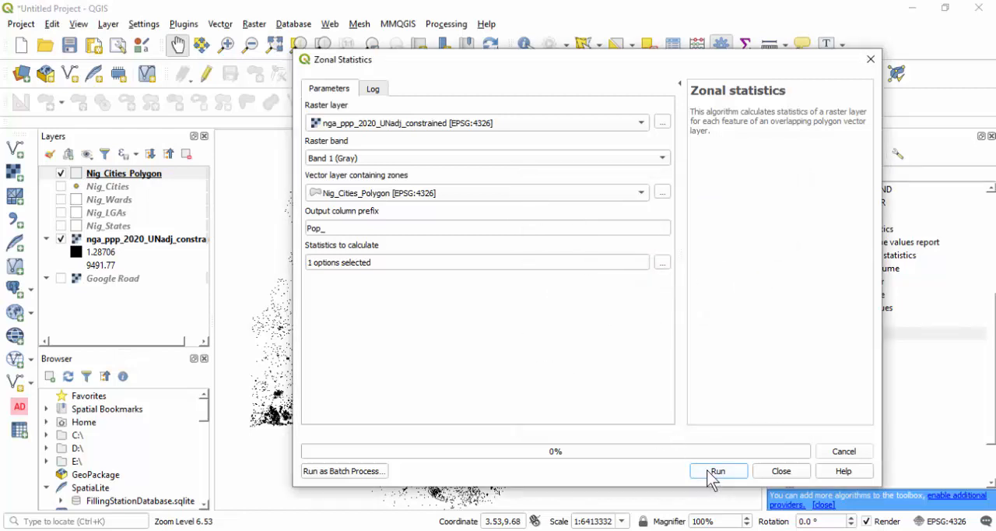
click(710, 471)
click(781, 471)
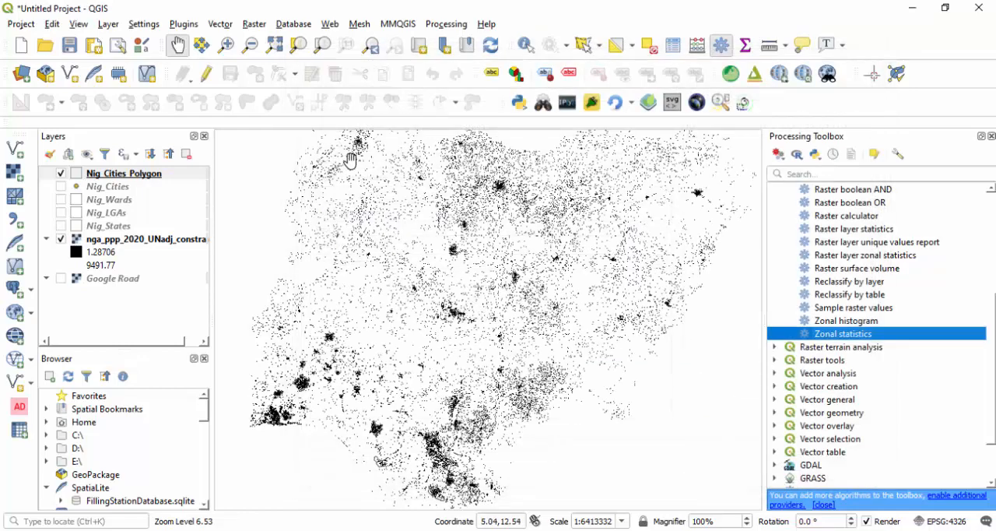
- Open the Nig_Cities_Polygon attribute table and widen the Pop_sum column to show its full values
click(130, 172)
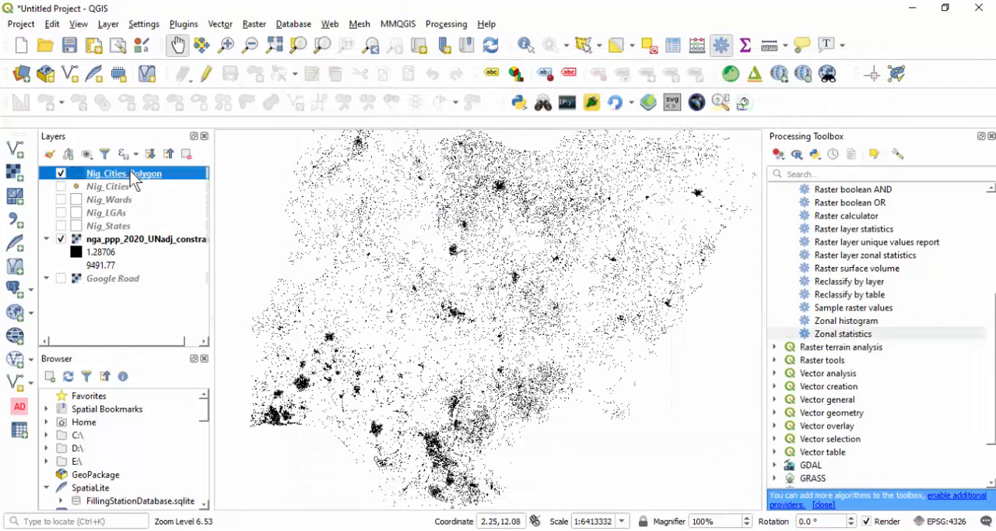
right_click(130, 171)
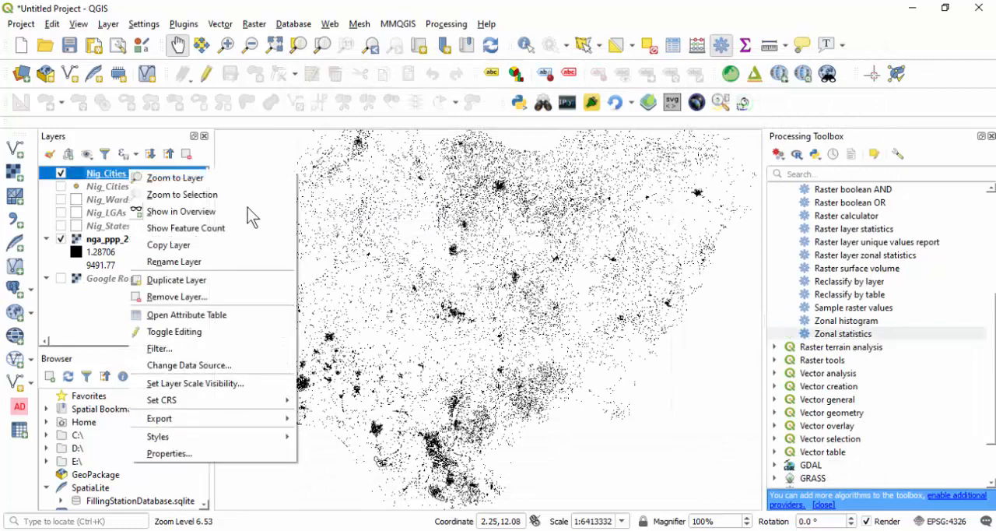
click(186, 315)
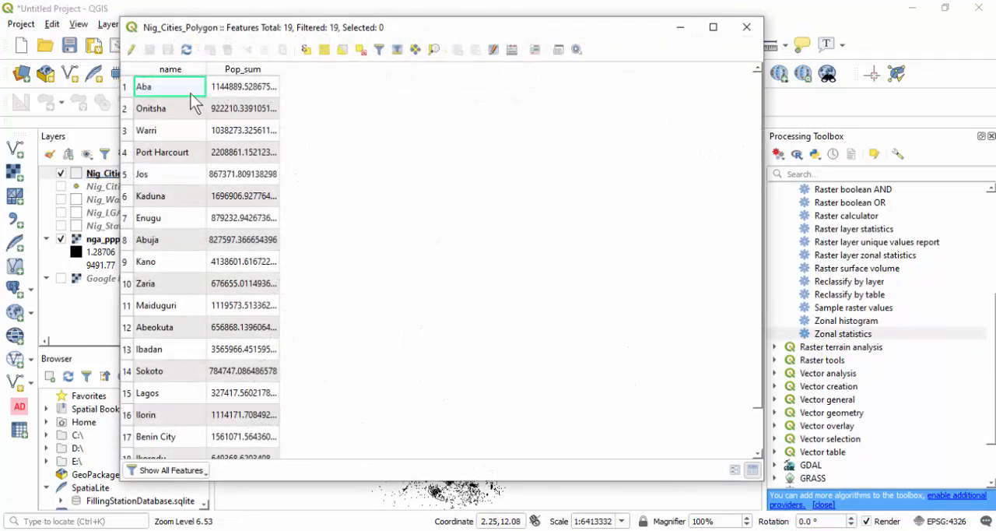
scroll(200, 124, down, 1)
scroll(204, 142, up, 1)
double_click(278, 69)
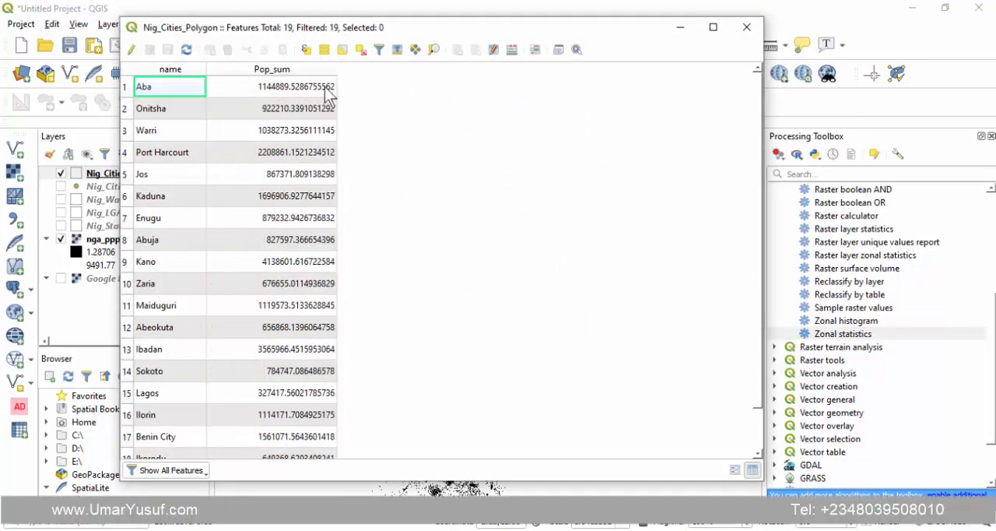
- Create a whole-number field Pop_2020 in Nig_Cities_Polygon from the expression round("Pop_sum")
click(515, 50)
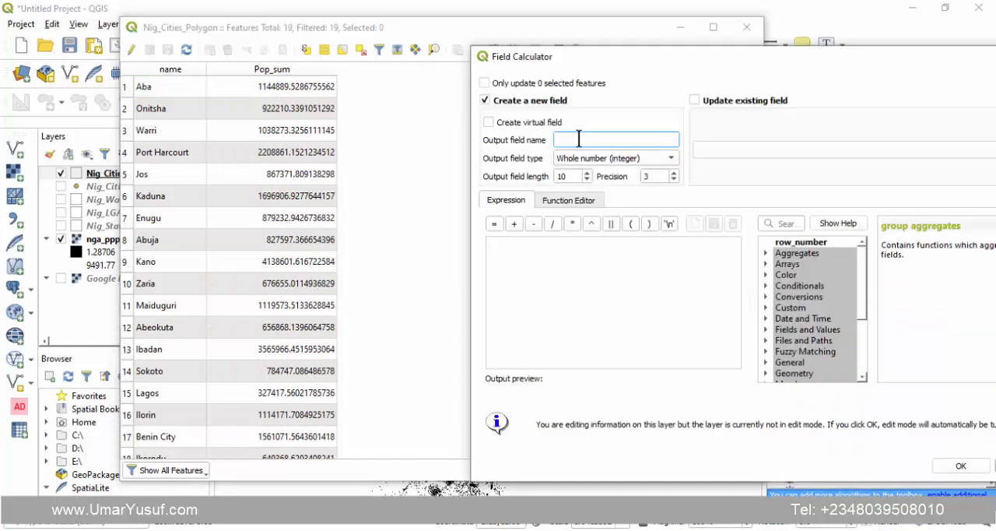
click(537, 257)
text(round("Pop_sum"))
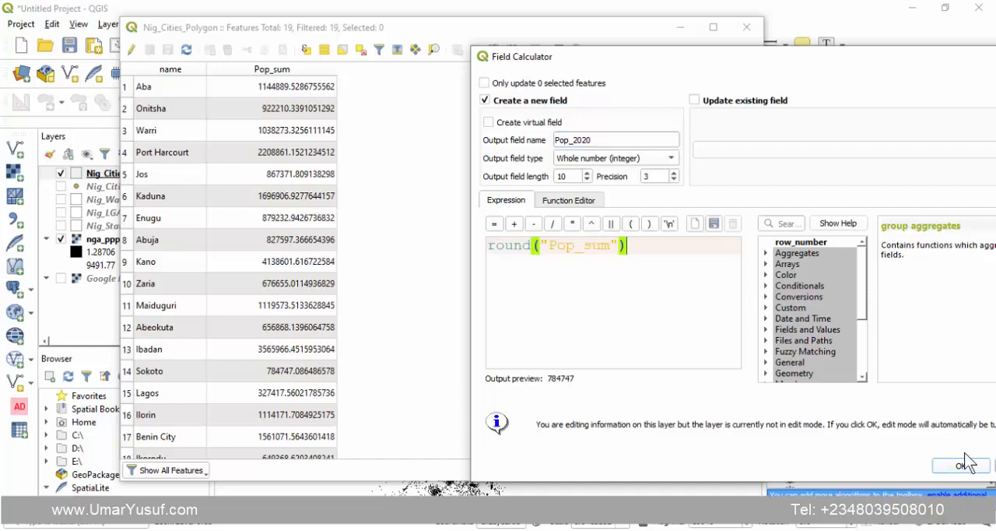
click(962, 465)
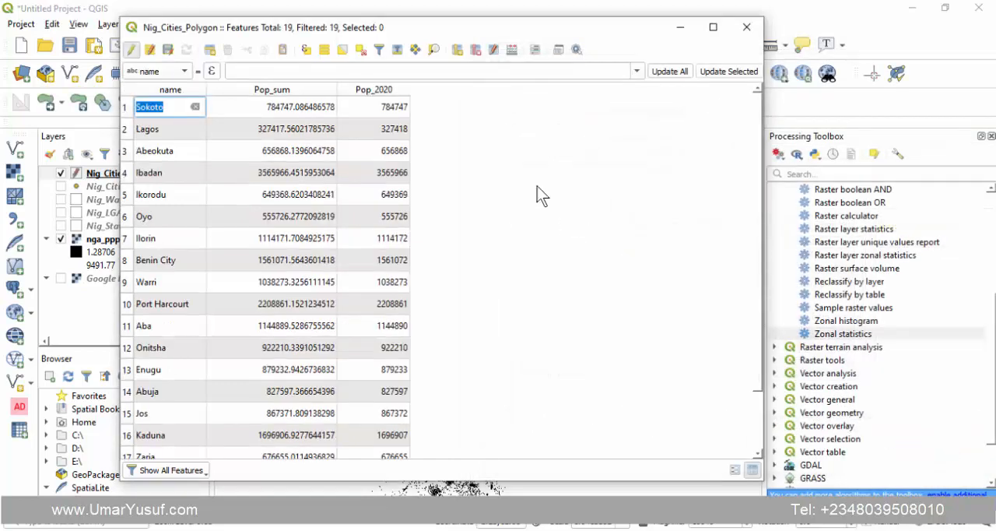
- Delete the Pop_sum field from Nig_Cities_Polygon and narrow the Pop_2020 column
click(476, 50)
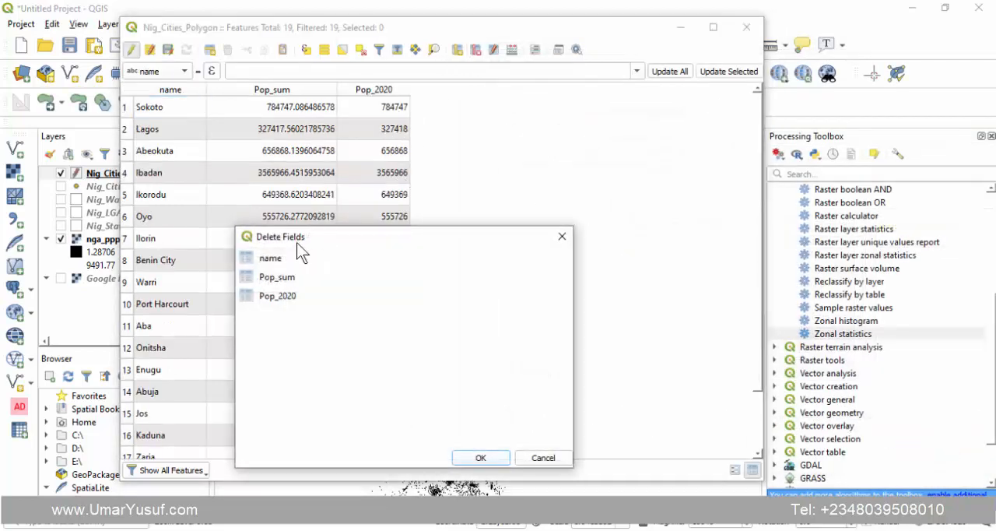
click(278, 278)
key(Return)
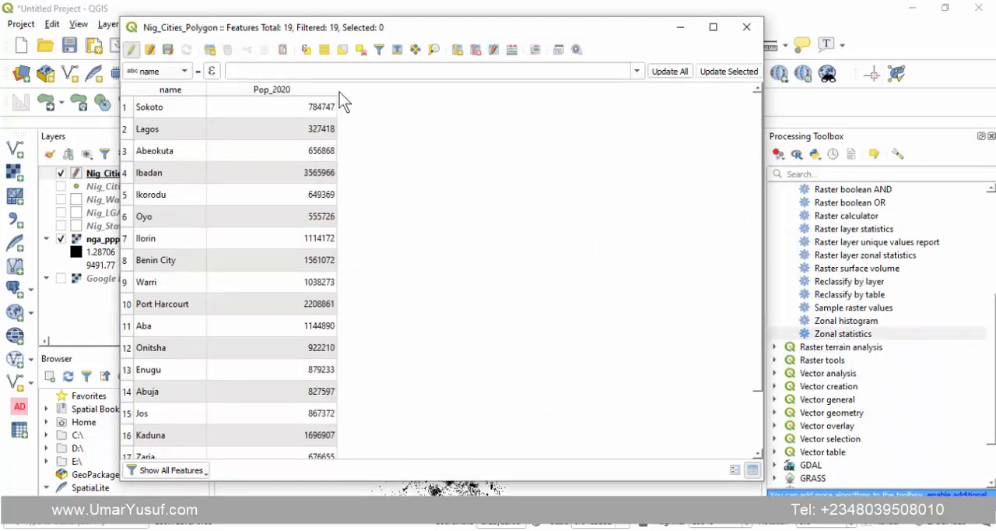
drag(337, 92, 289, 91)
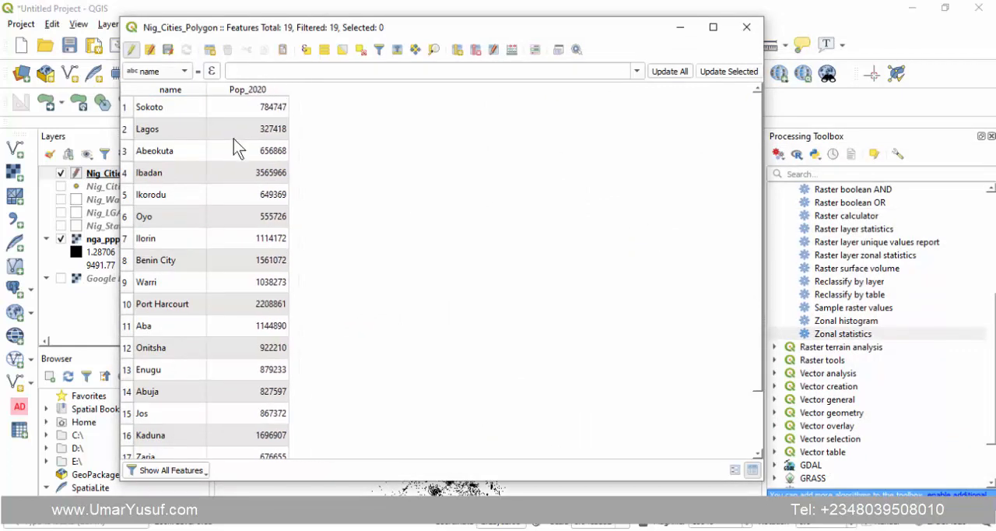
- Review the Pop_2020 figures for Sokoto, Lagos, Abeokuta and the other cities in the attribute table
click(126, 107)
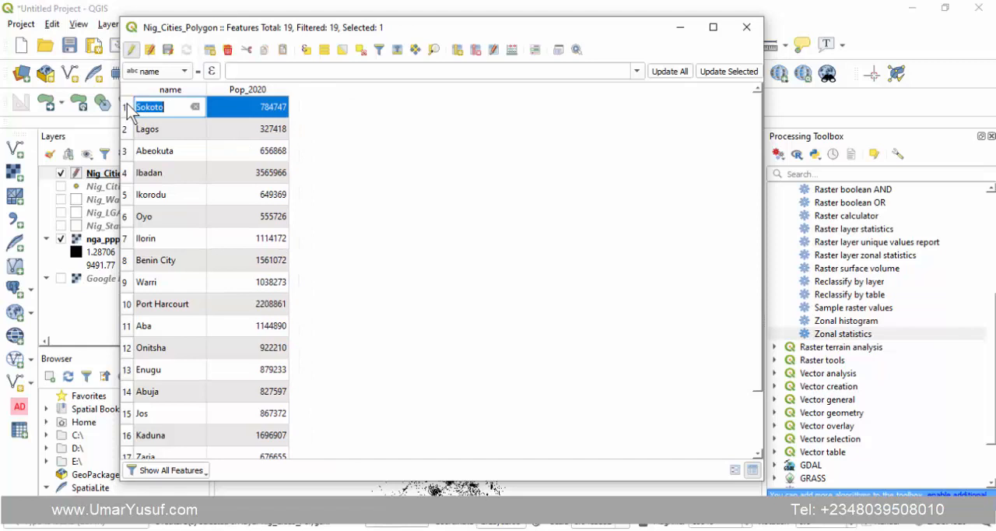
click(308, 112)
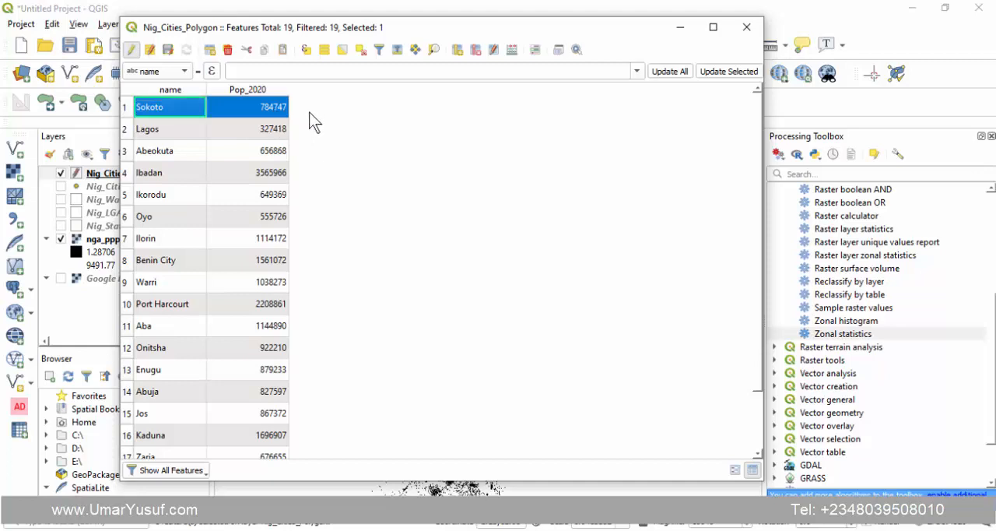
double_click(145, 130)
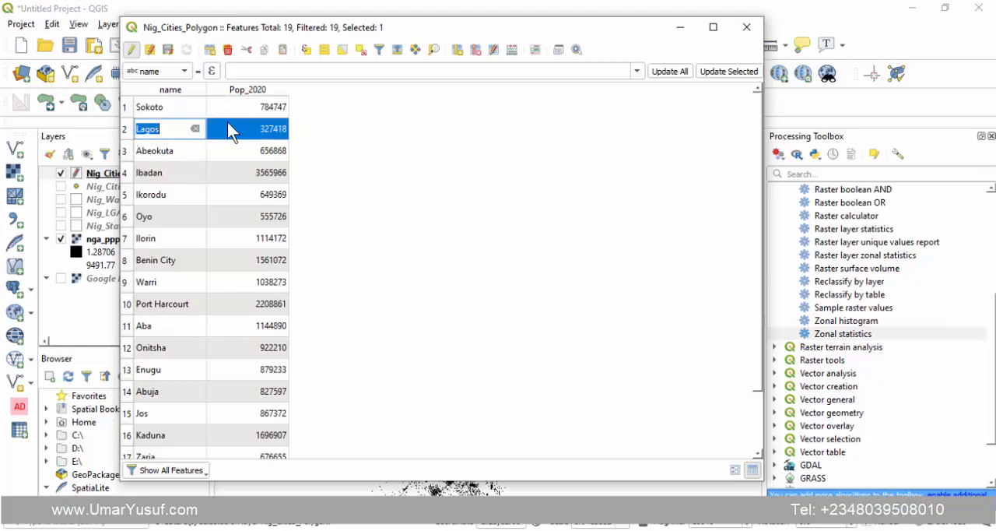
double_click(131, 153)
scroll(228, 211, down, 1)
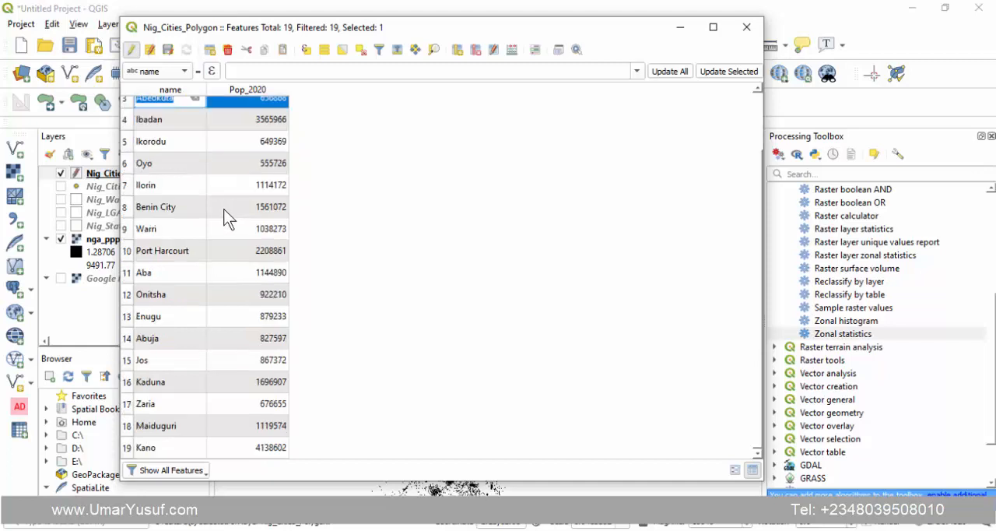
scroll(351, 287, up, 1)
click(352, 285)
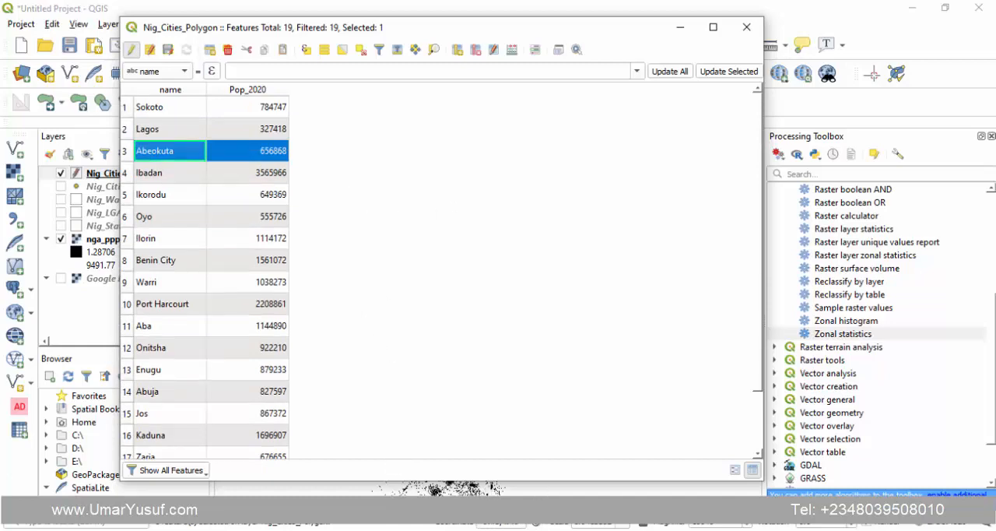
- Switch to the web browser and search Google for "Lagos city population 2022"
mouse_move(518, 526)
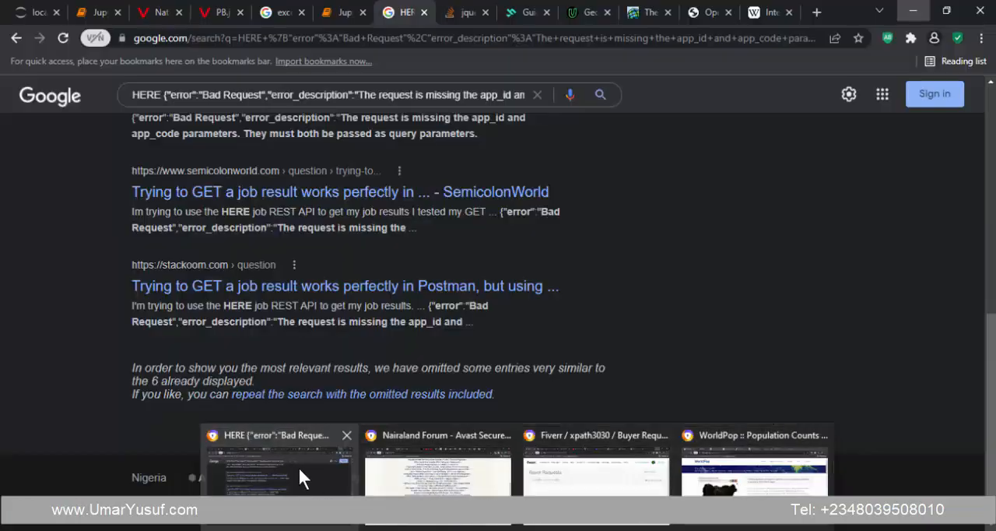
click(298, 466)
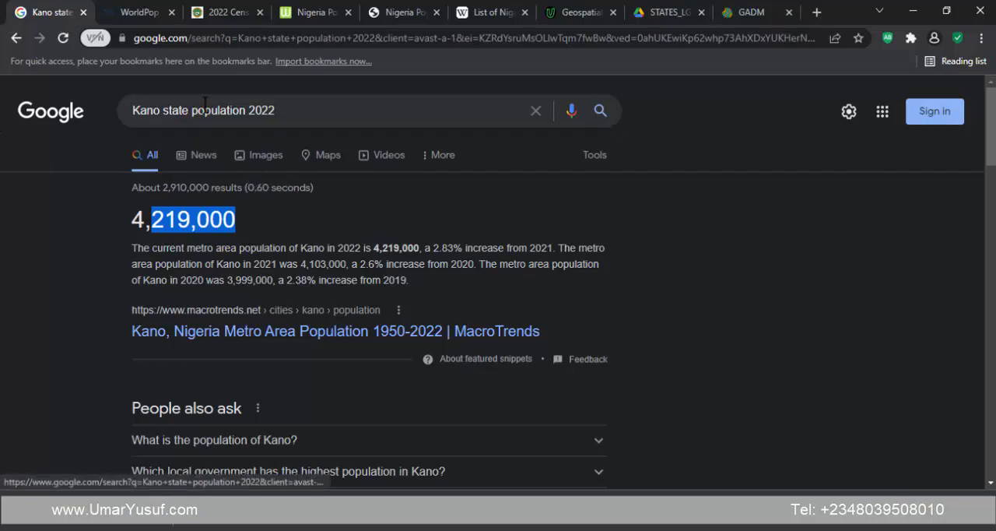
drag(187, 110, 131, 110)
text(Lo)
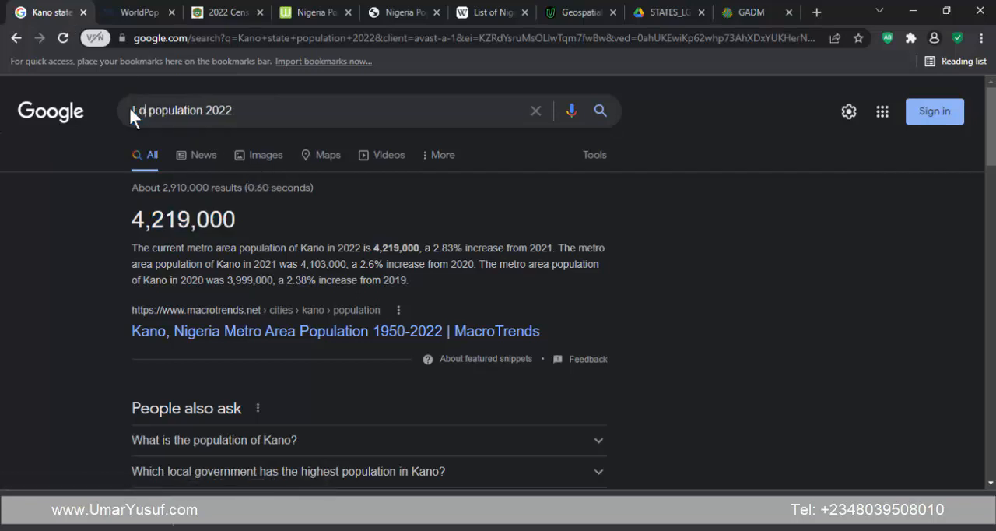
text(g)
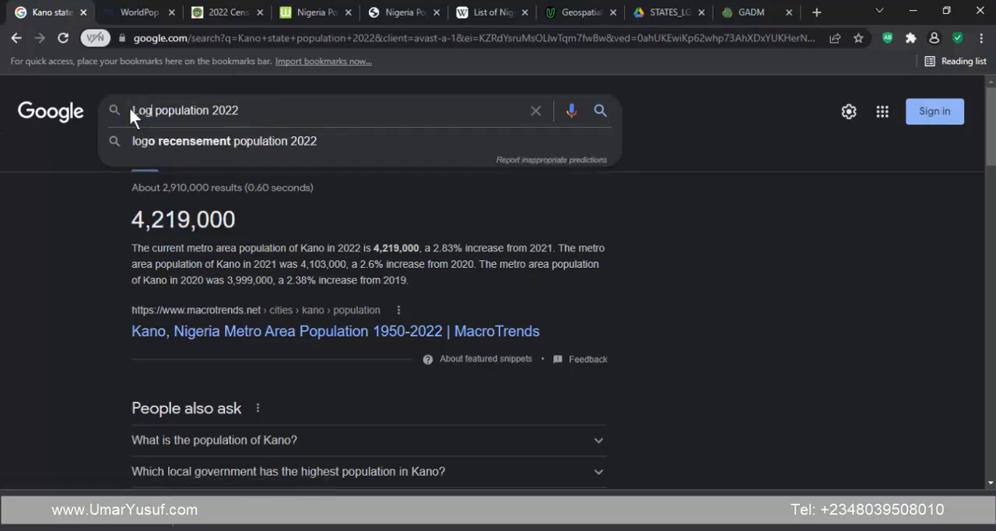
key(BackSpace)
key(BackSpace)
text(agos city)
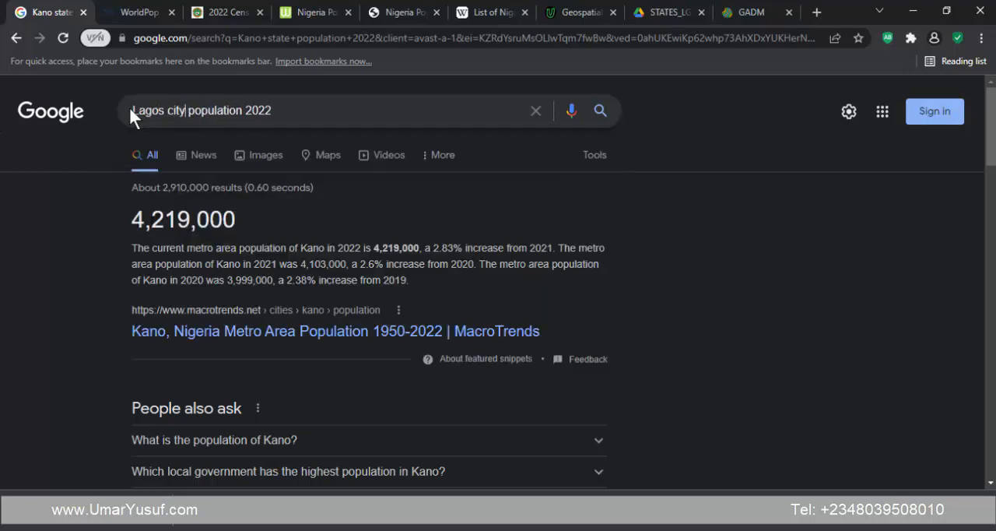
key(Return)
- Examine the Lagos population figures in the search results, highlighting the 2022 metro area figure
scroll(91, 231, down, 5)
scroll(92, 231, up, 5)
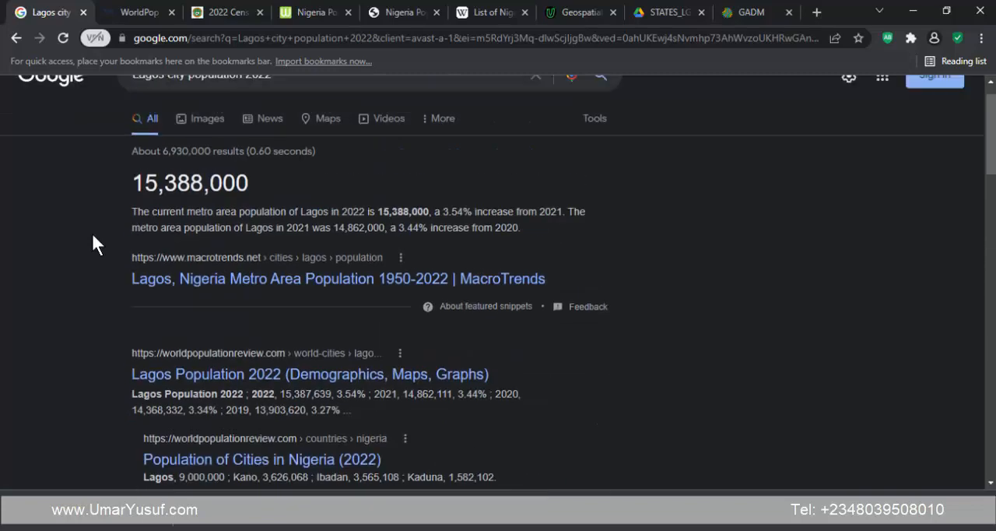
drag(133, 217, 243, 210)
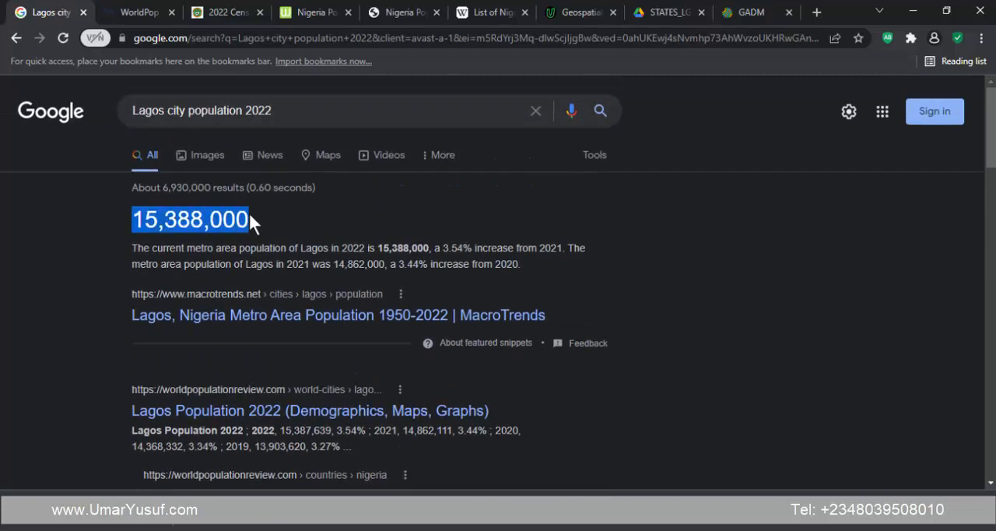
click(207, 222)
scroll(105, 263, down, 5)
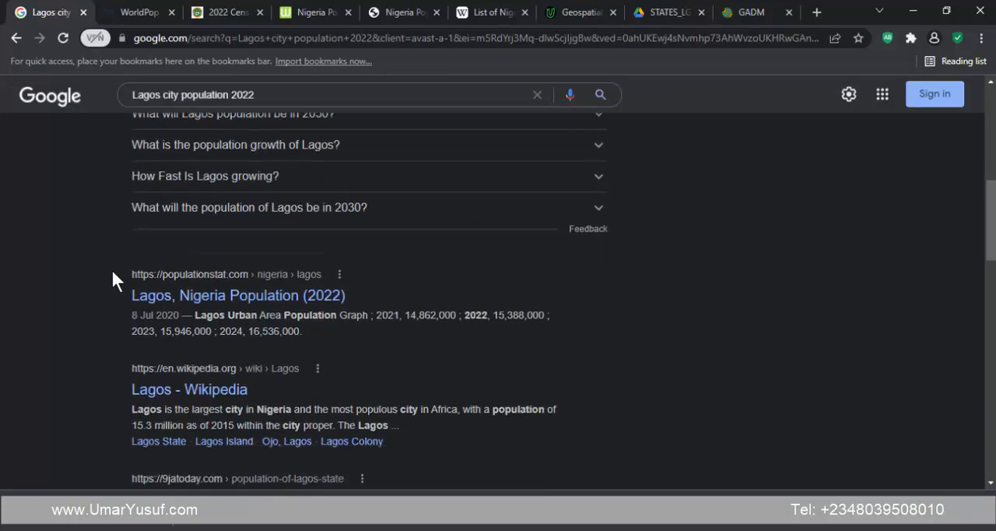
scroll(114, 280, up, 3)
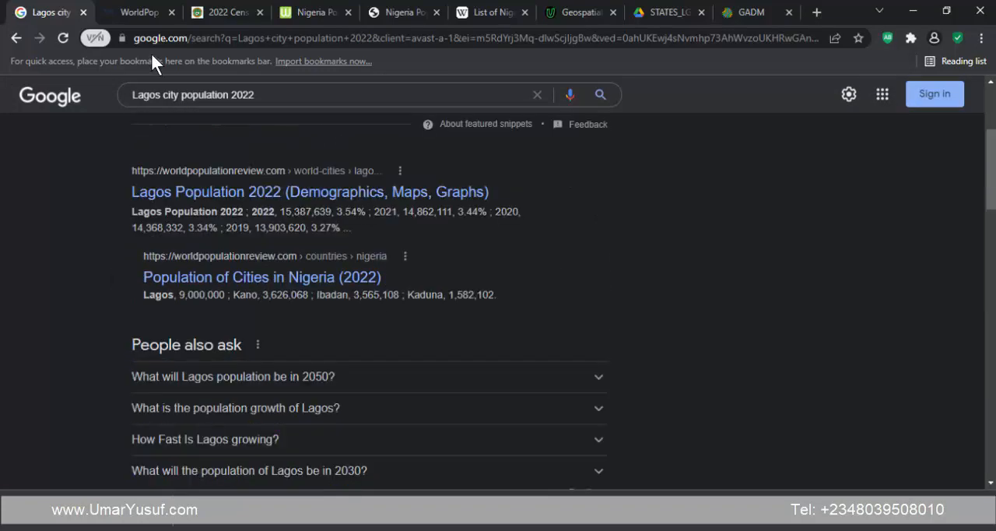
- Open the Worldometer Nigeria population page and locate its "Main Cities by Population in Nigeria" table
click(307, 7)
scroll(195, 245, down, 12)
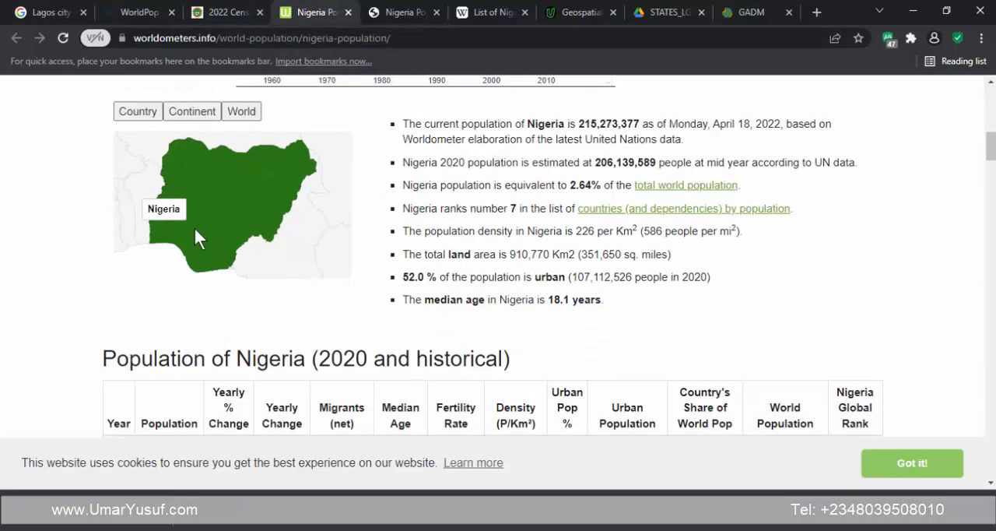
scroll(191, 235, down, 15)
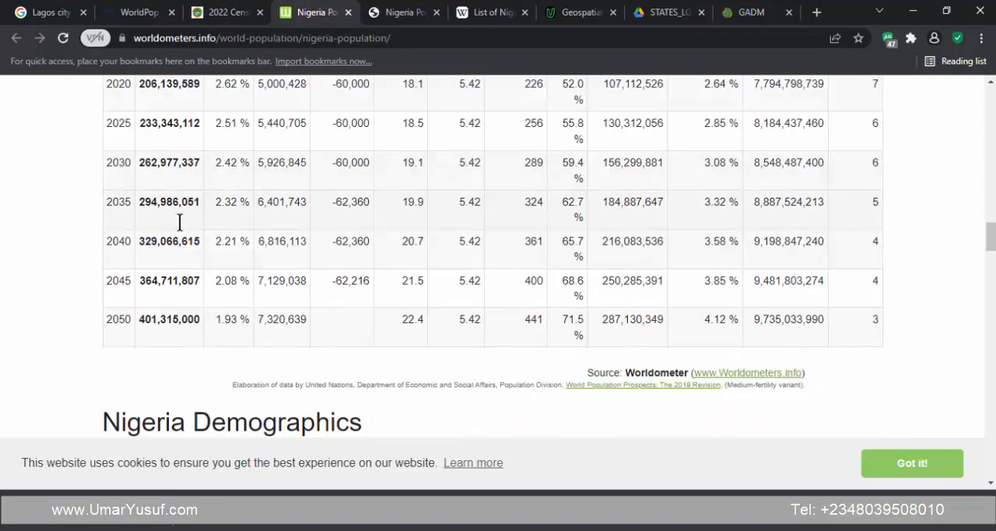
scroll(179, 226, down, 6)
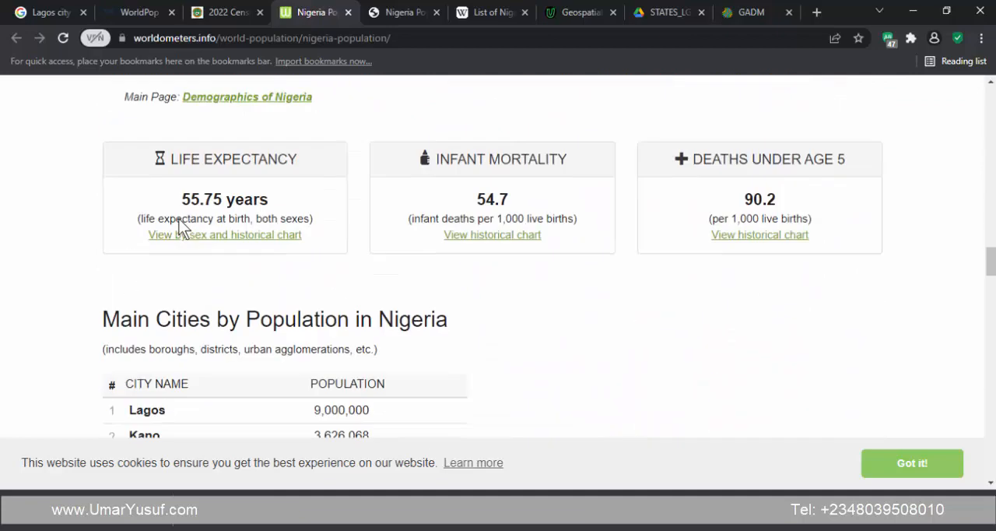
scroll(178, 217, down, 1)
scroll(182, 223, up, 2)
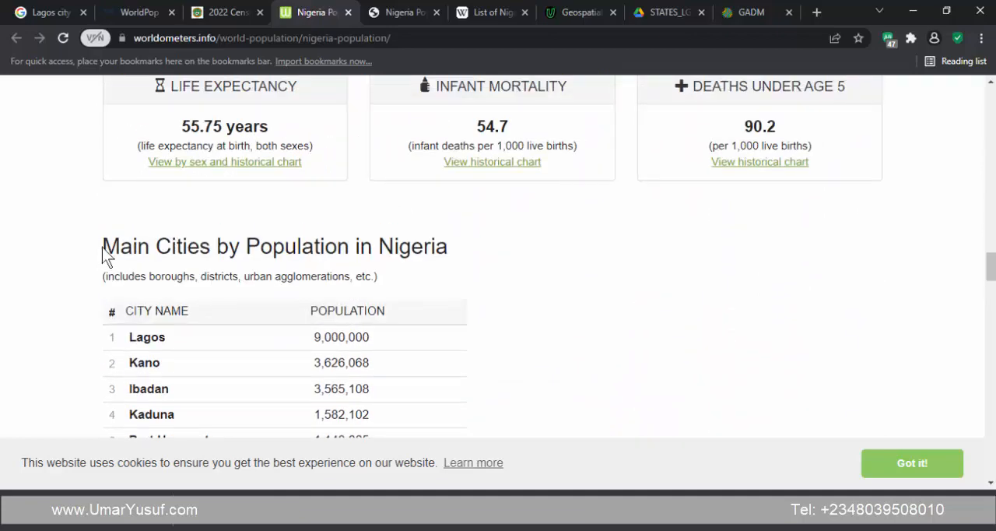
drag(102, 248, 467, 245)
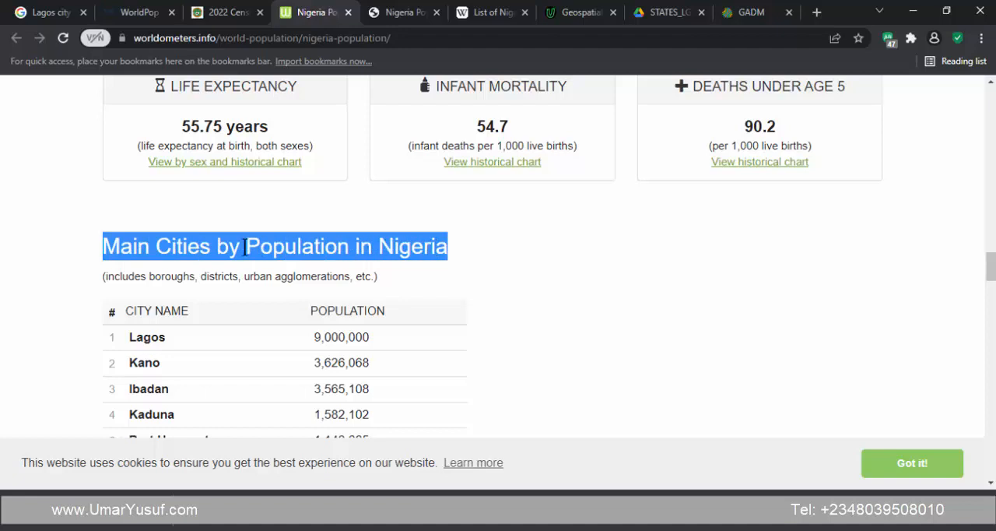
scroll(378, 234, down, 2)
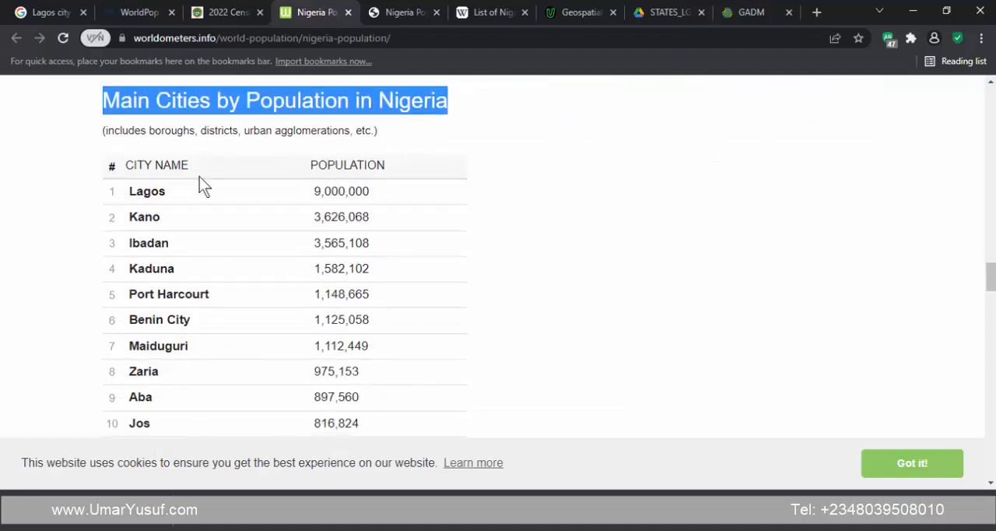
- Highlight the Lagos population figure in the main cities table and glance through the other cities
click(326, 191)
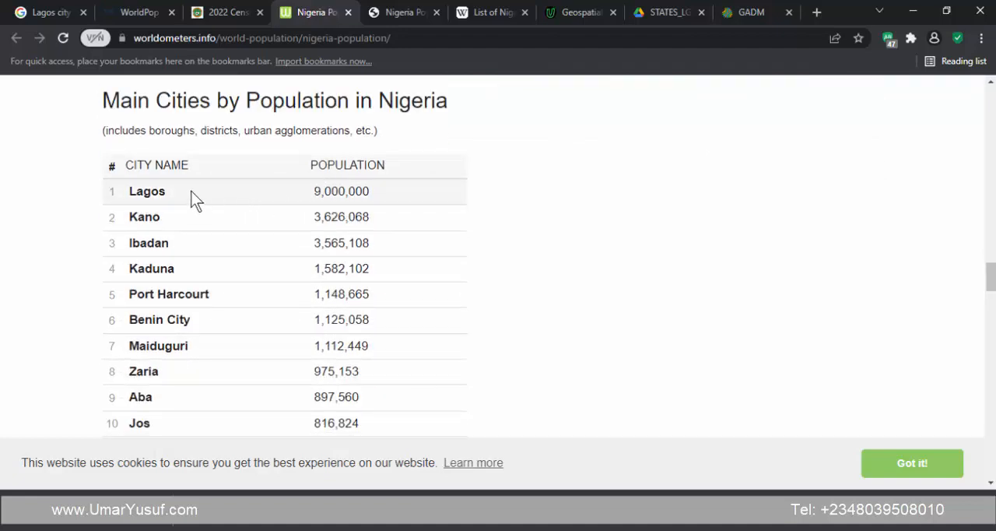
double_click(347, 191)
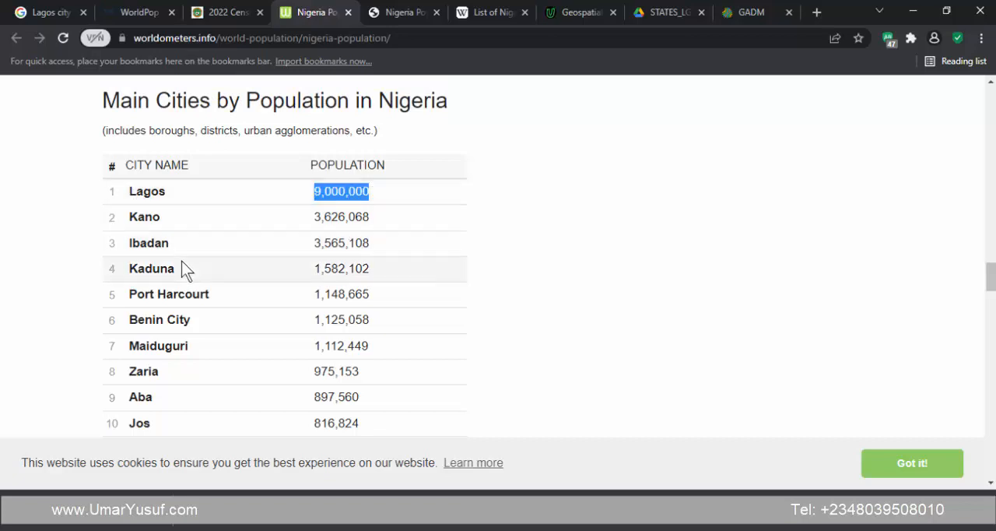
scroll(191, 258, down, 2)
scroll(191, 258, up, 2)
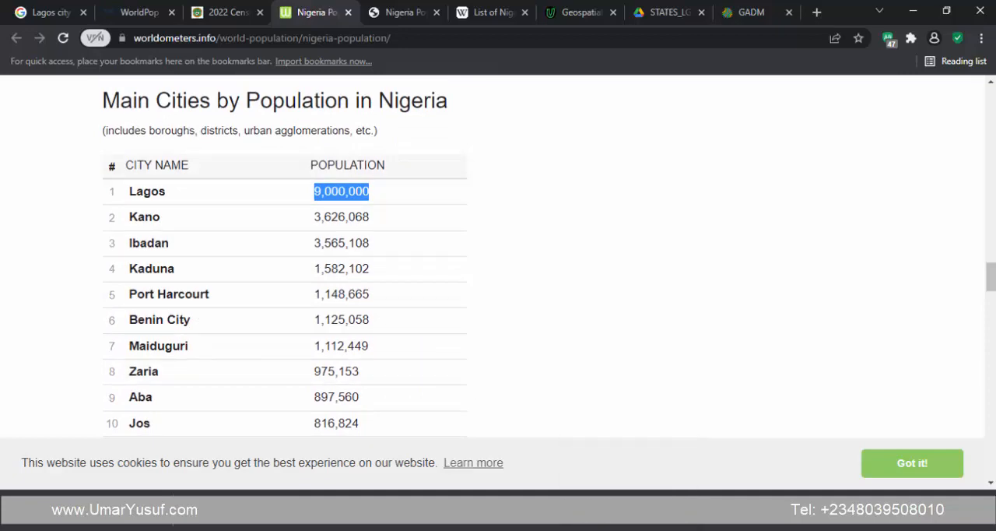
- Switch to QGIS, hide the nga_ppp_2020 population raster and show the Google Road basemap beneath Nig_Cities_Polygon
click(440, 524)
scroll(258, 438, up, 3)
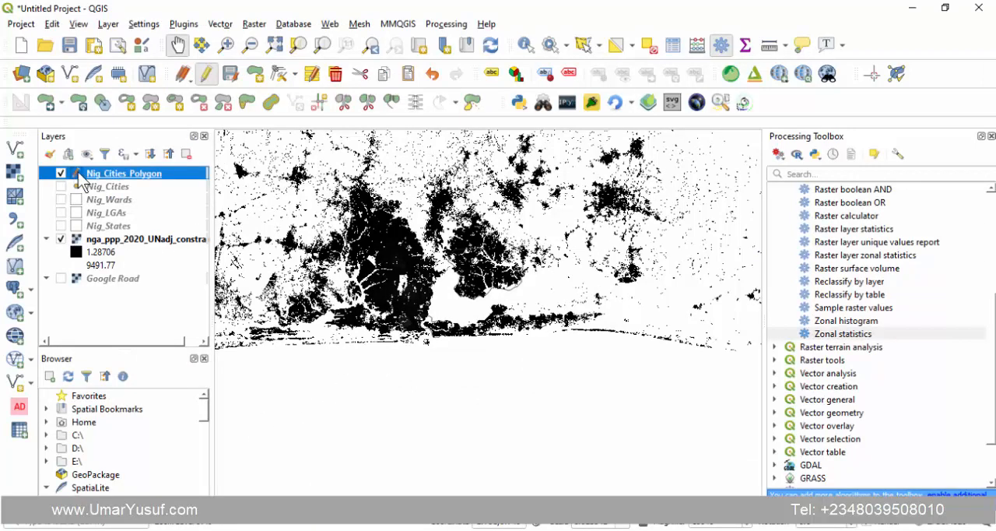
click(61, 239)
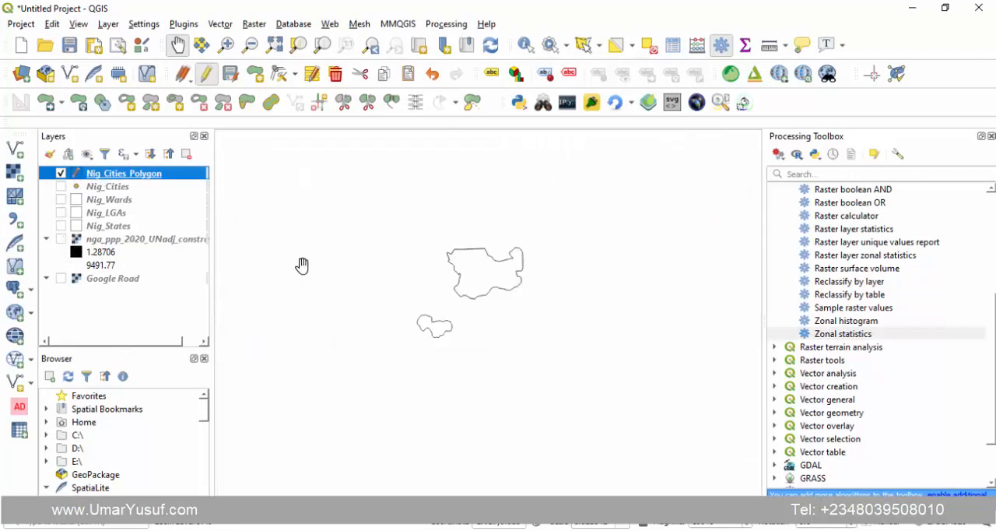
click(61, 277)
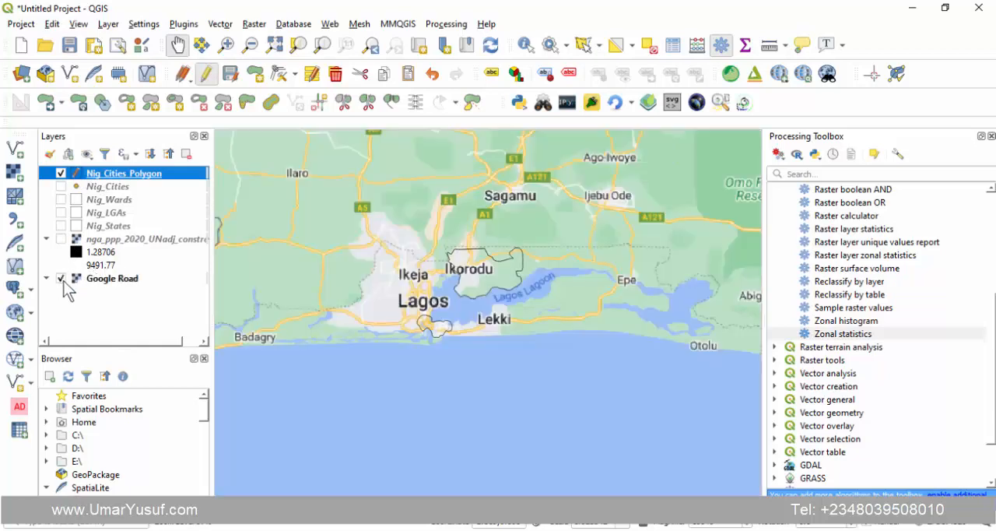
- Examine the built-up area around Lagos, Agege, Ota and Ikorodu against the city polygons on the basemap
scroll(435, 337, up, 1)
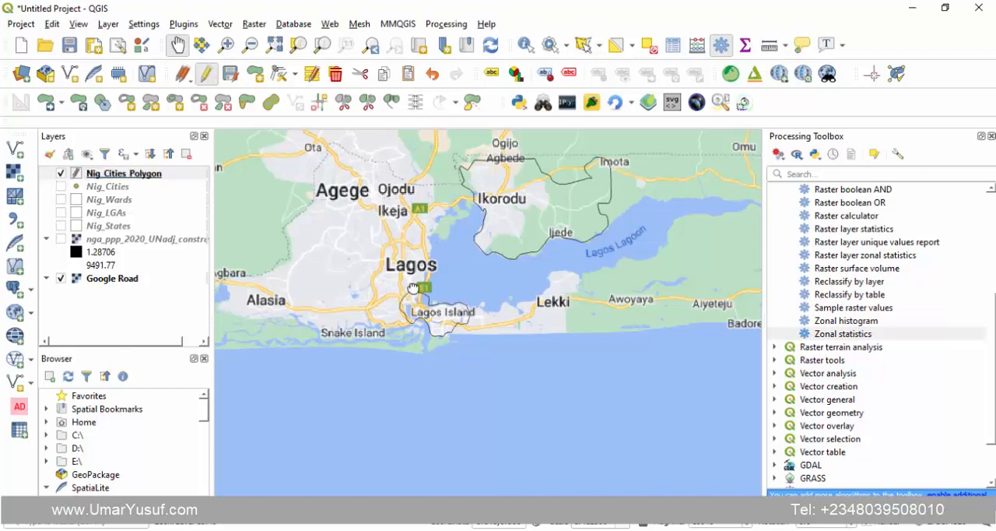
drag(285, 145, 323, 237)
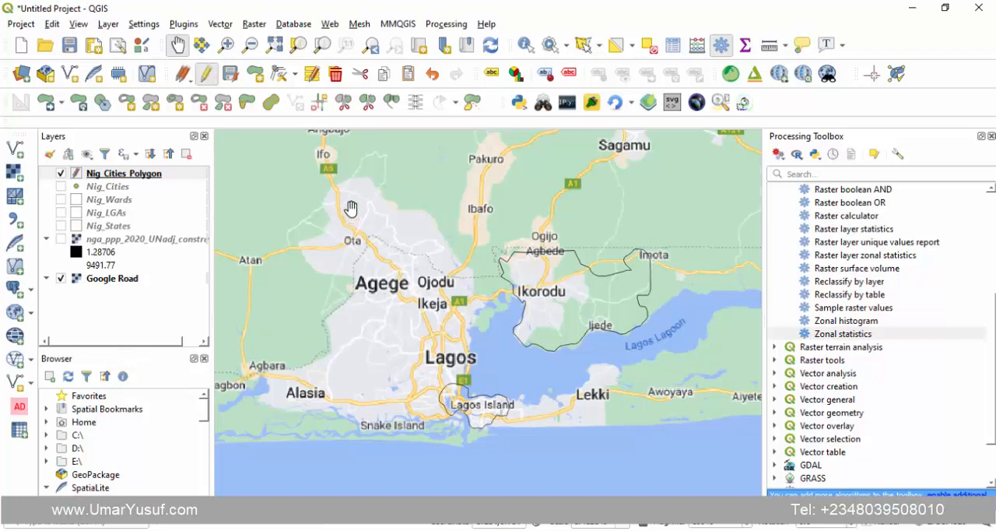
drag(354, 246, 487, 326)
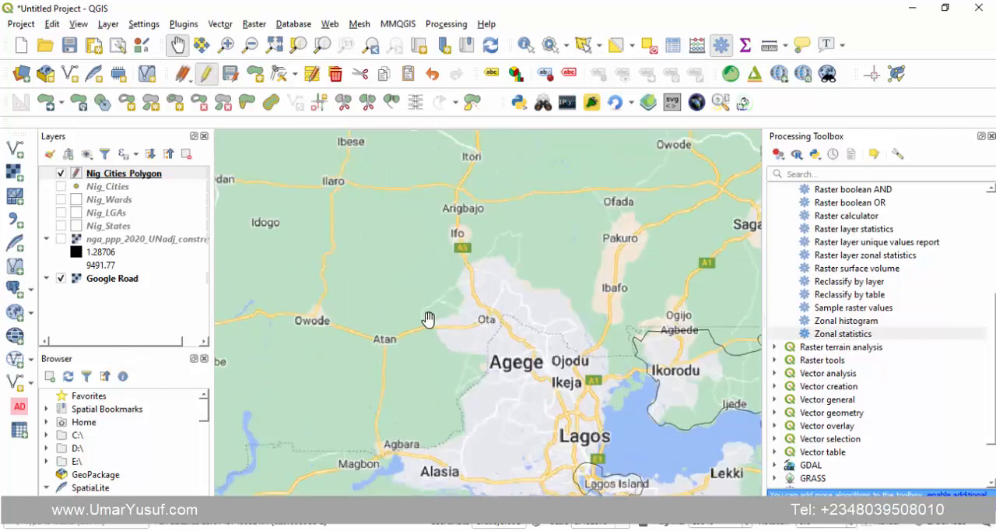
drag(491, 360, 406, 289)
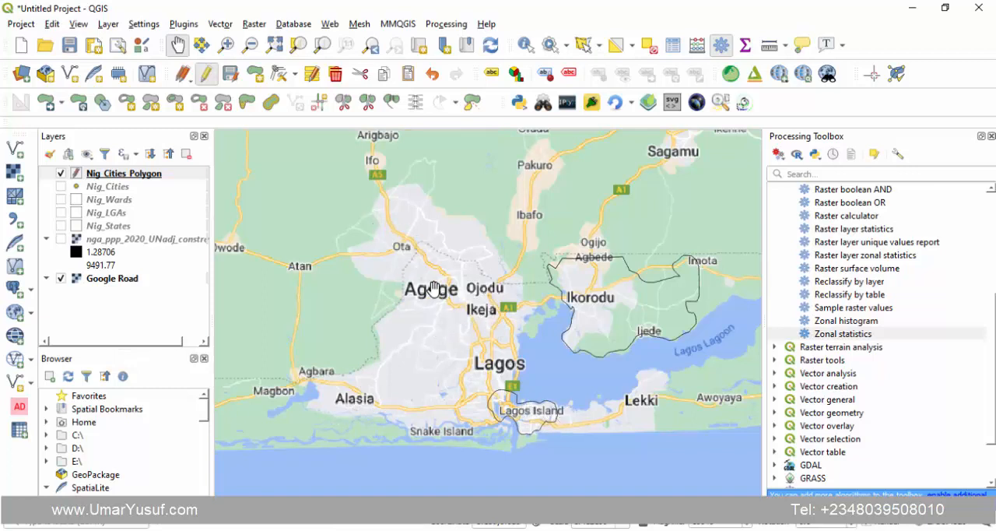
drag(421, 299, 377, 286)
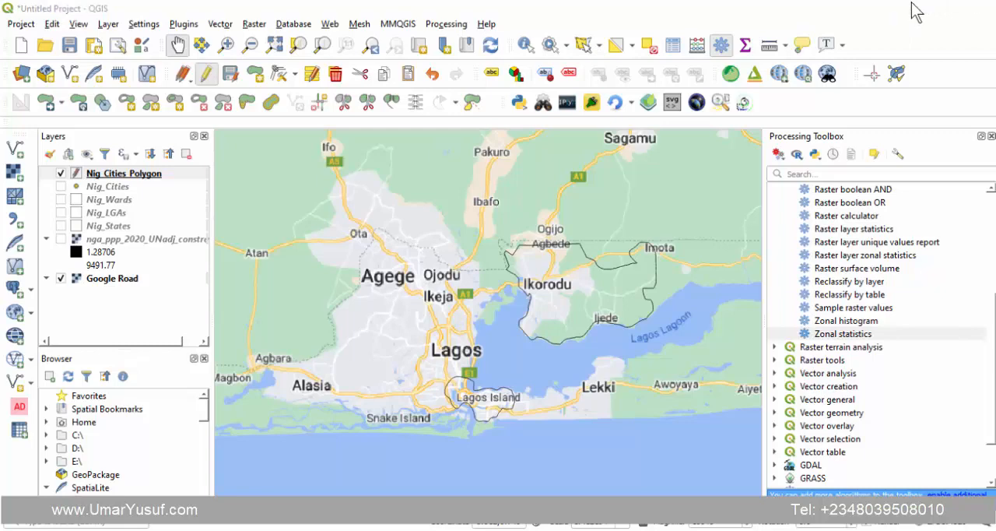
- Switch back to the Worldometer page and examine the listed city populations, including Abeokuta, Abuja, Sokoto and Ebute Ikorodu
click(910, 10)
click(72, 208)
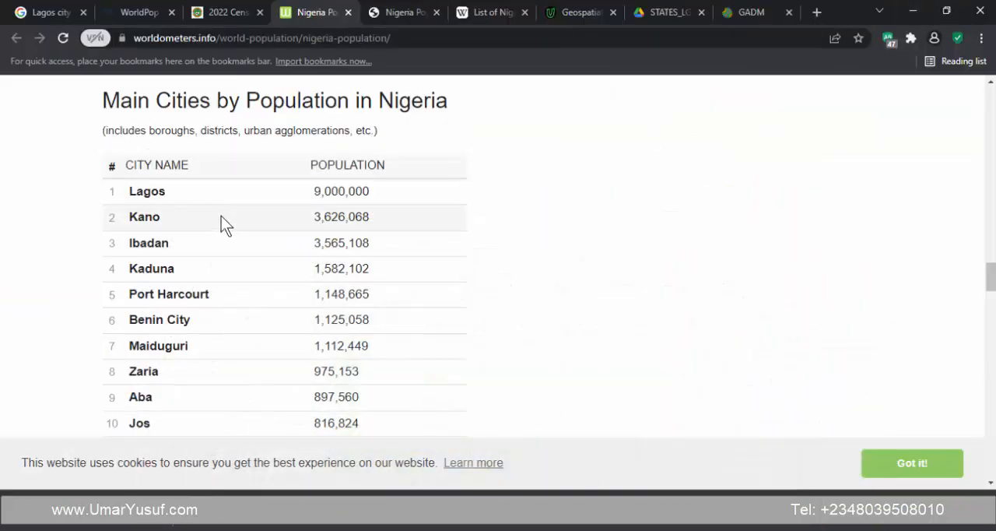
scroll(302, 257, down, 5)
scroll(301, 255, down, 3)
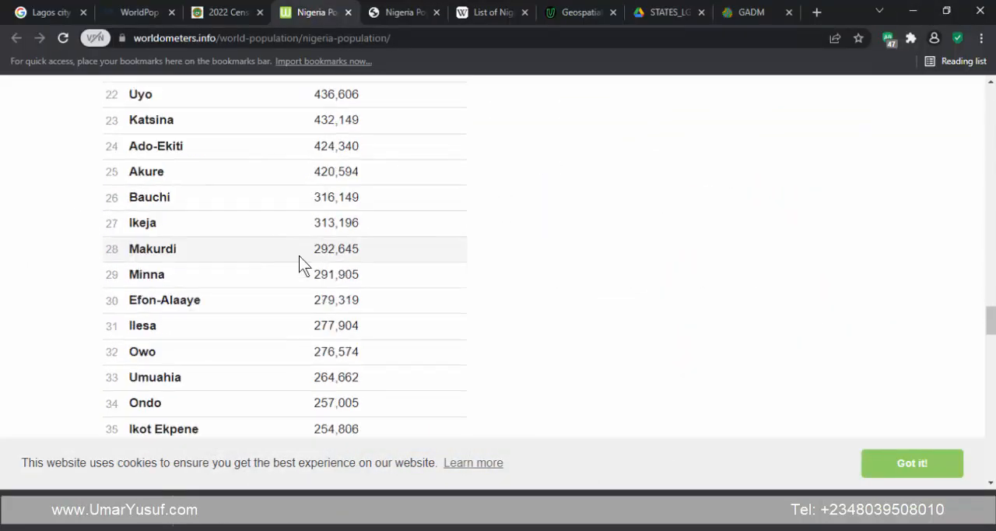
scroll(296, 255, up, 8)
scroll(280, 268, up, 2)
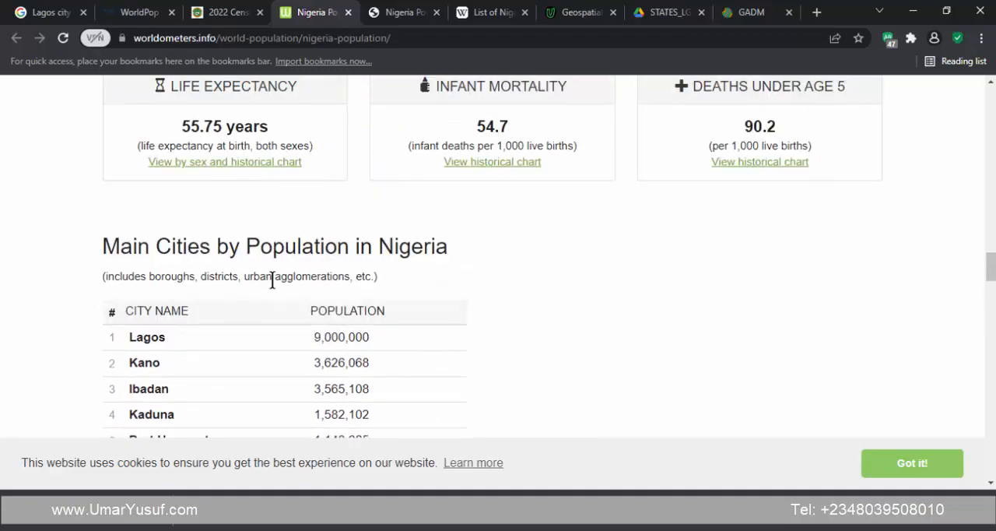
scroll(257, 311, down, 2)
scroll(202, 255, down, 1)
scroll(204, 245, down, 3)
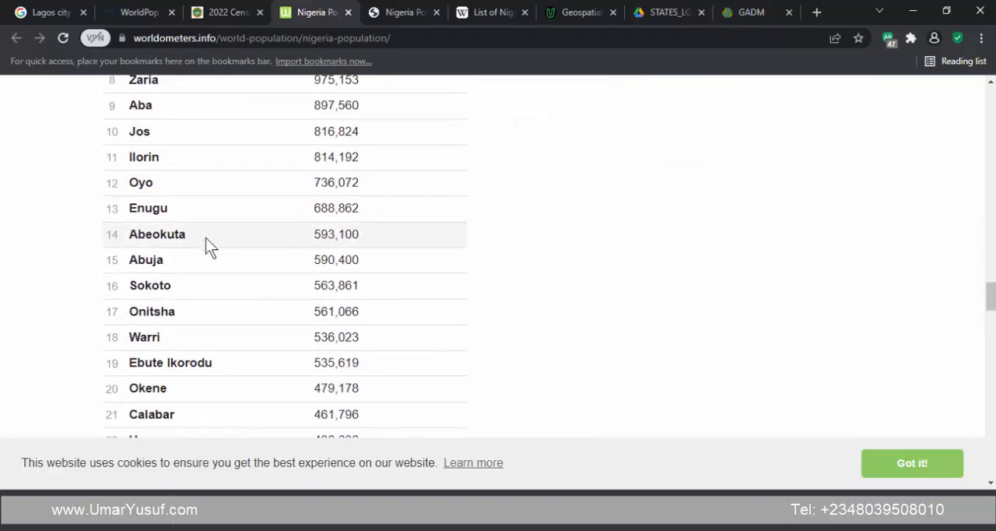
scroll(207, 242, down, 2)
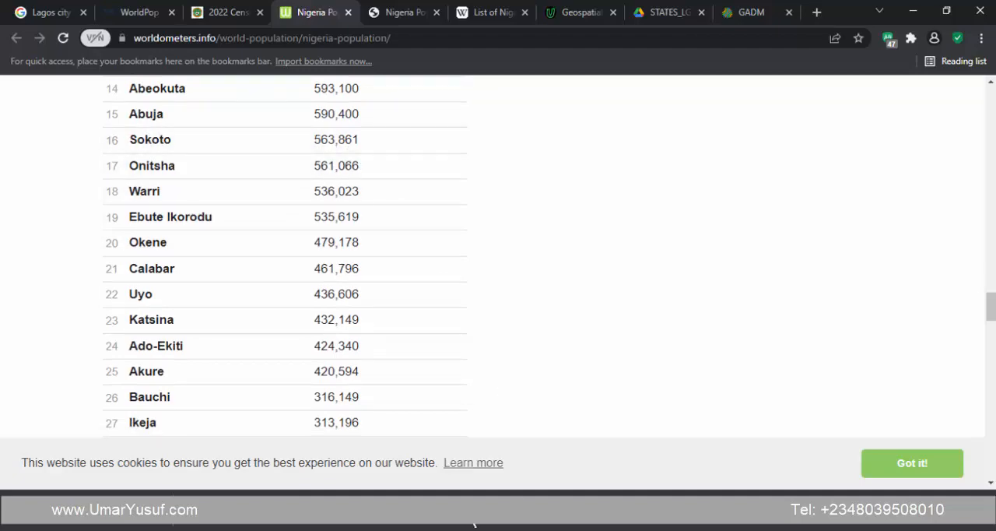
- Switch to QGIS and identify the Sokoto polygon in Nig_Cities_Polygon to read its Pop_2020 value
click(469, 529)
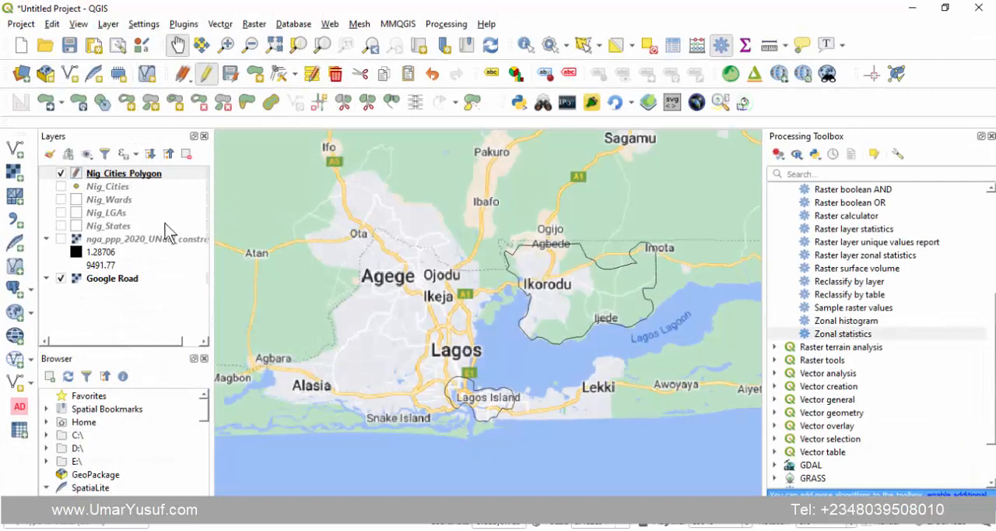
right_click(124, 179)
click(179, 179)
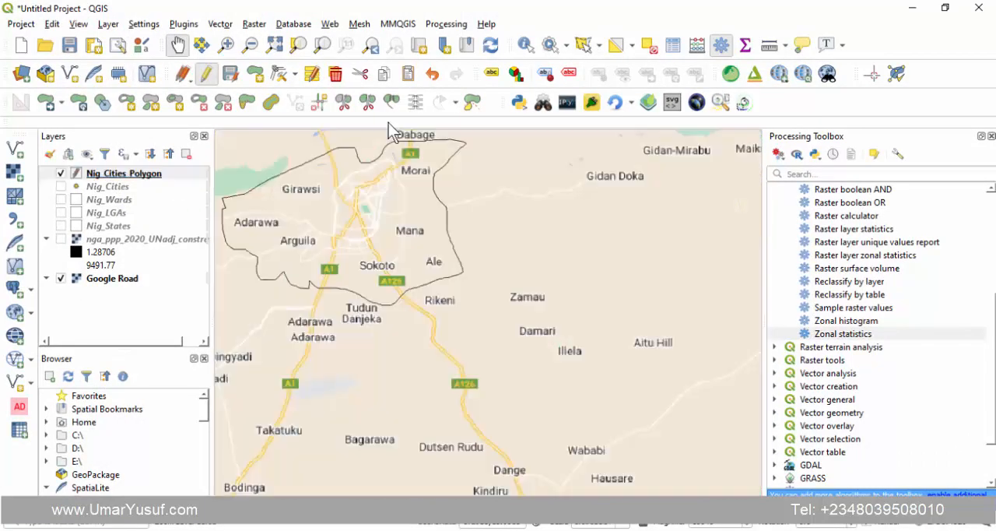
click(526, 44)
click(365, 193)
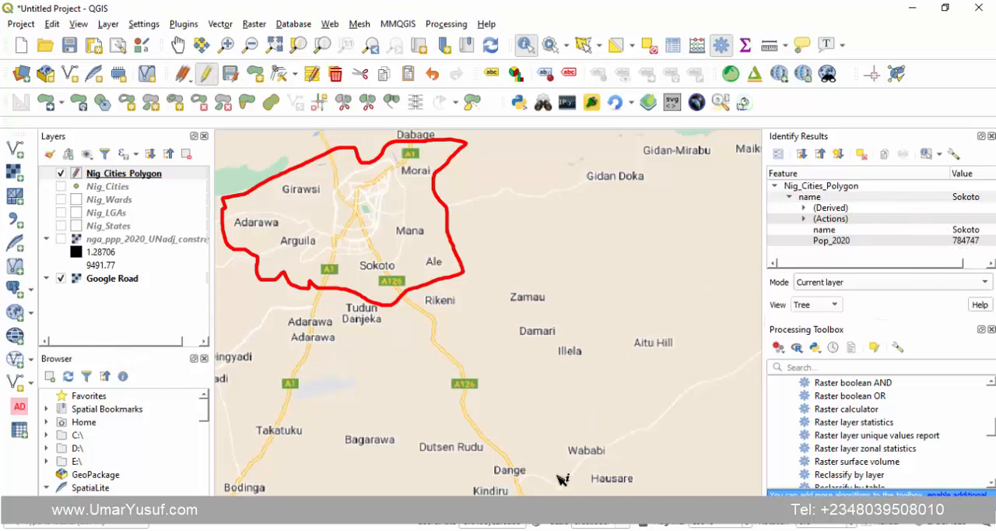
- Switch to the Worldometer page, highlight Sokoto's population figure and look through the rest of the city list
click(424, 527)
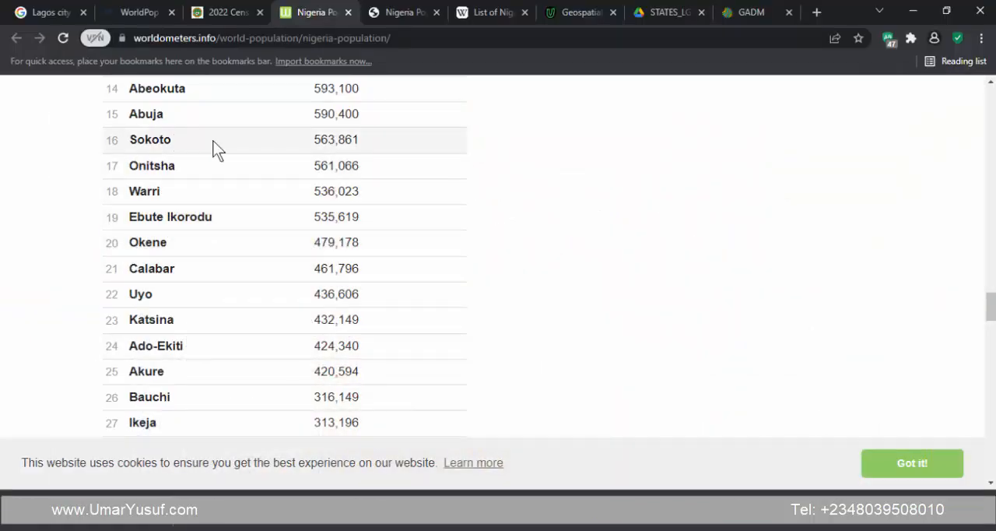
double_click(343, 139)
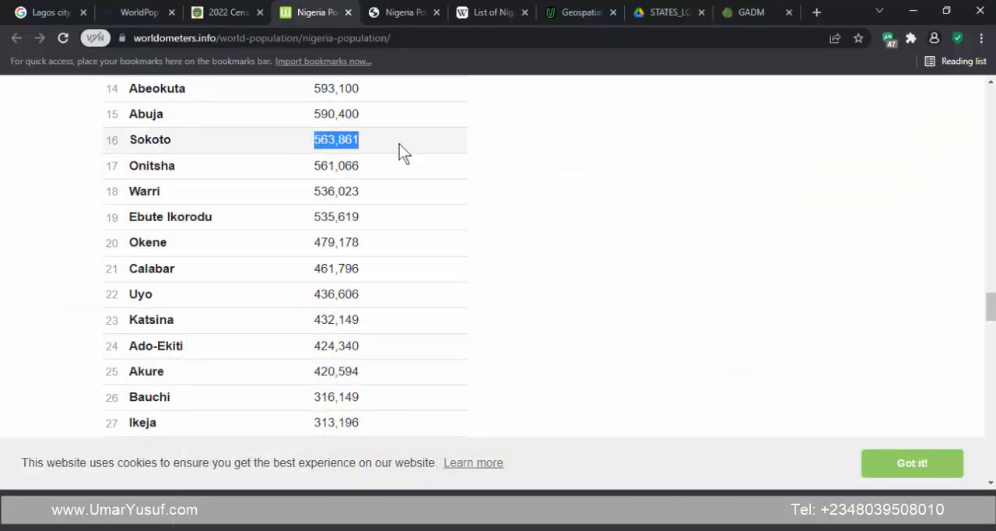
scroll(204, 242, down, 1)
scroll(194, 299, down, 5)
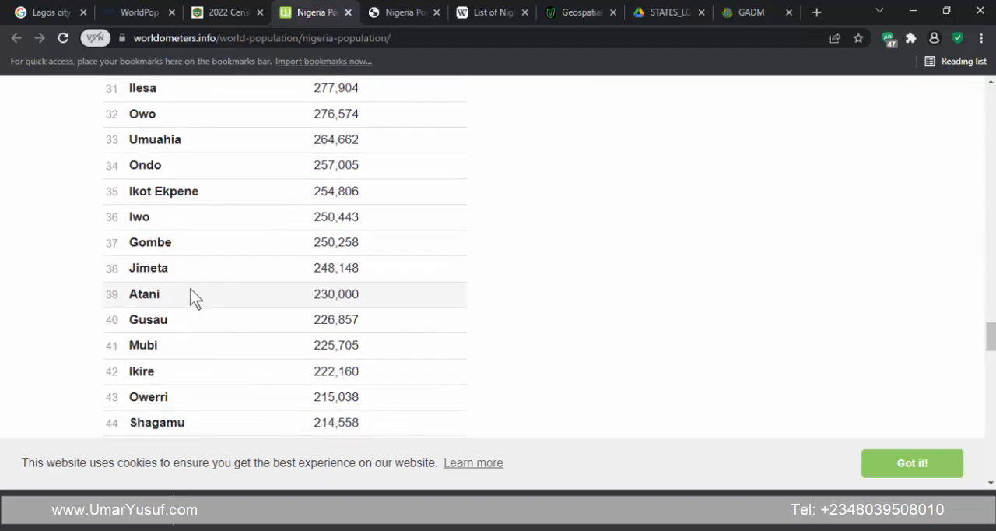
scroll(193, 294, down, 3)
scroll(196, 296, down, 3)
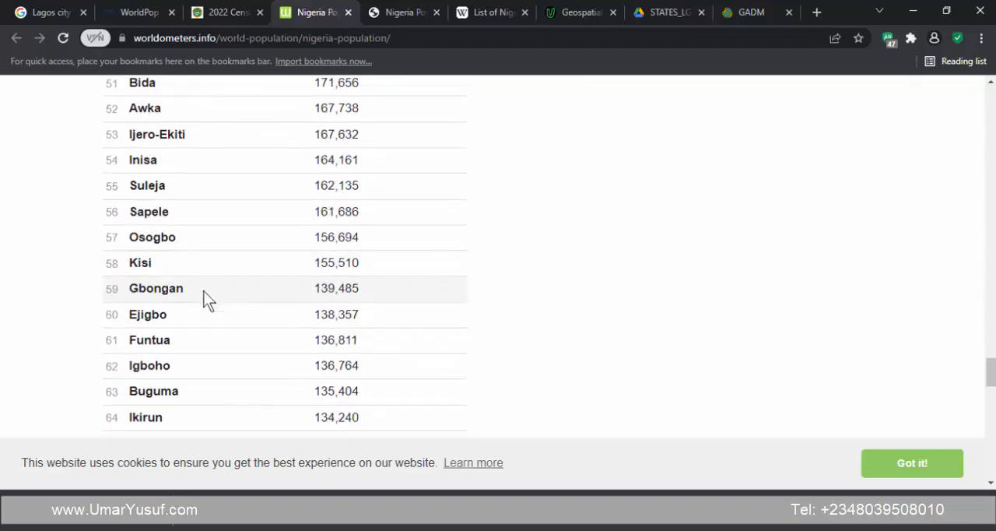
scroll(202, 299, down, 5)
scroll(205, 293, up, 18)
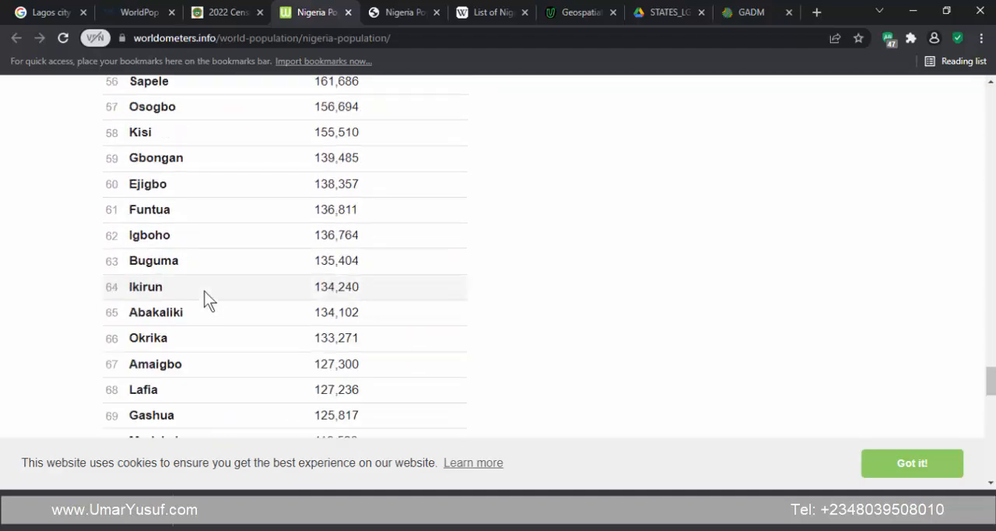
scroll(204, 296, up, 5)
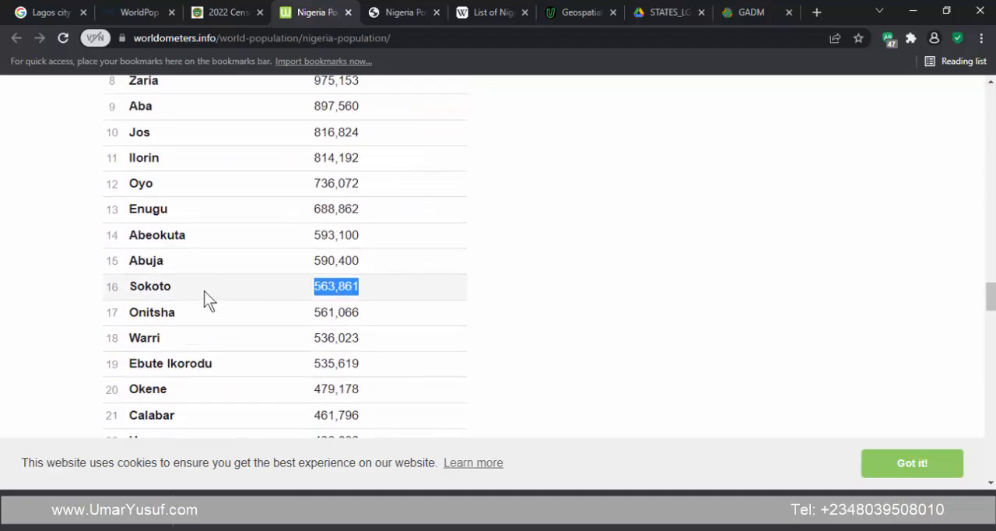
- Highlight Ilorin's population figure on Worldometer and switch to the Nig_Cities_Polygon attribute table in QGIS to compare it
scroll(189, 278, down, 3)
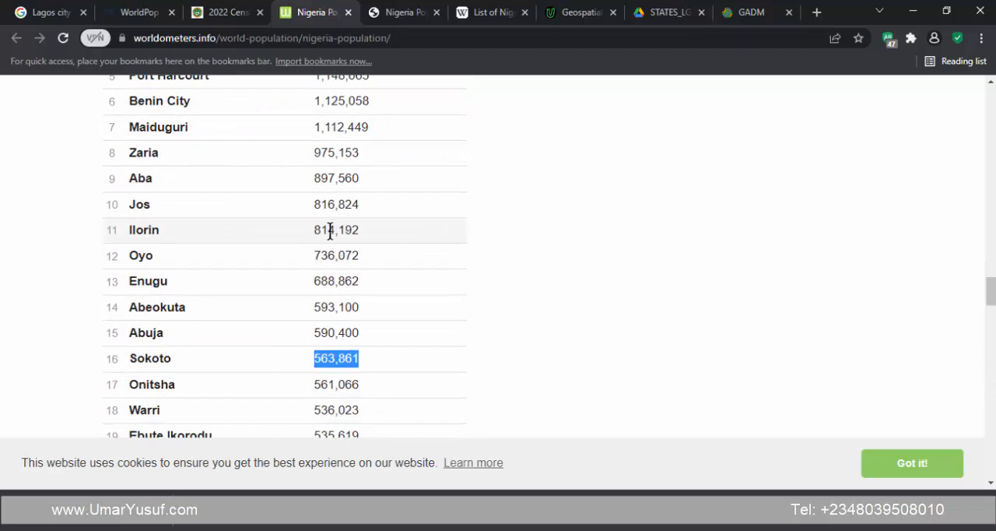
drag(314, 230, 370, 228)
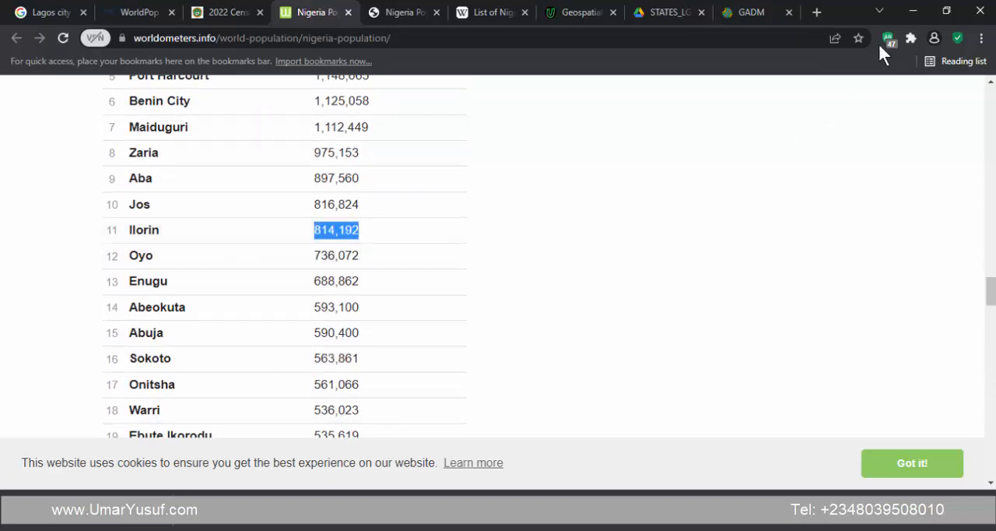
key(alt+Tab)
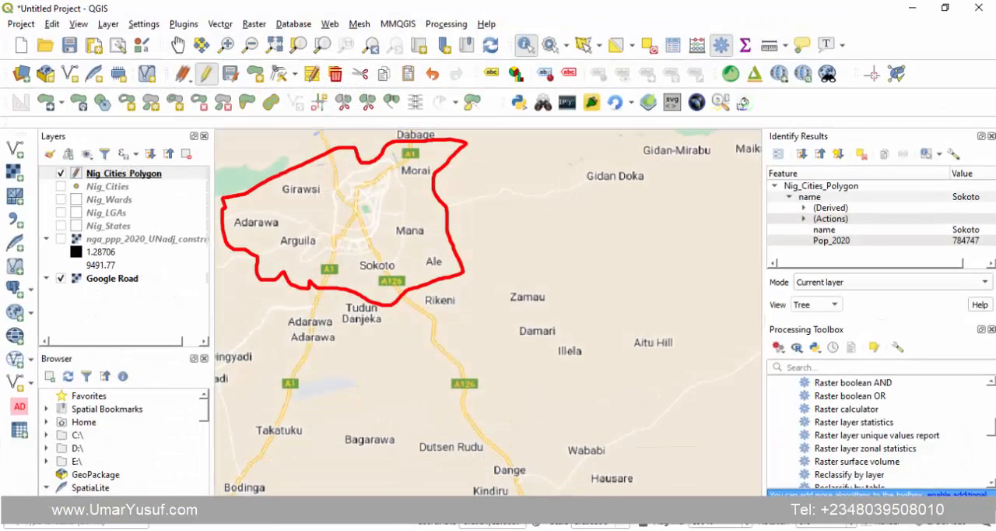
key(alt+Tab)
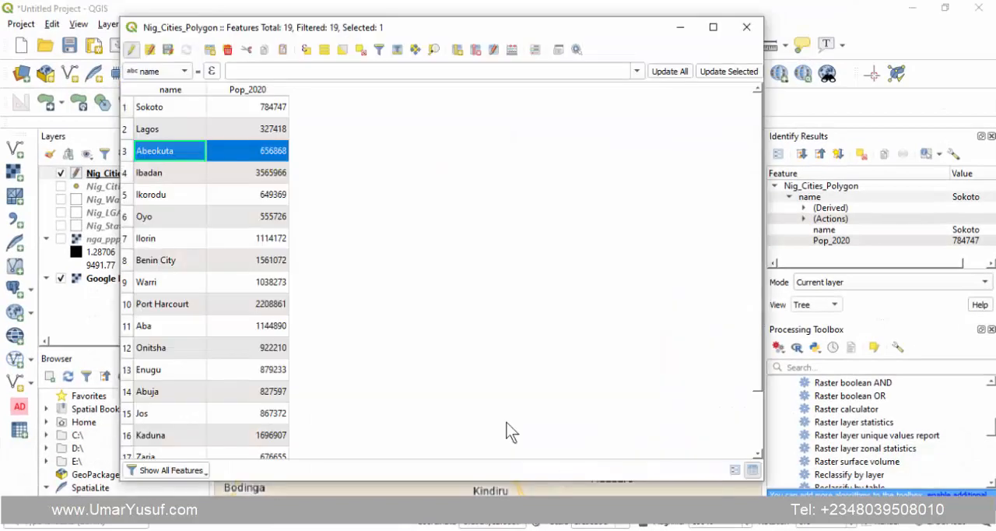
- Select Ilorin's row in the Nig_Cities_Polygon table to read its Pop_2020 value, and minimise the table
double_click(140, 238)
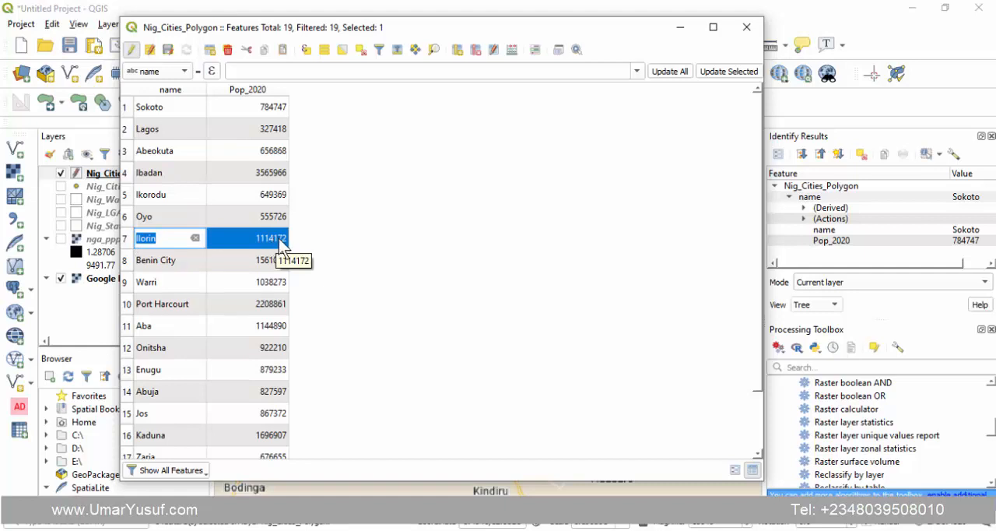
click(355, 246)
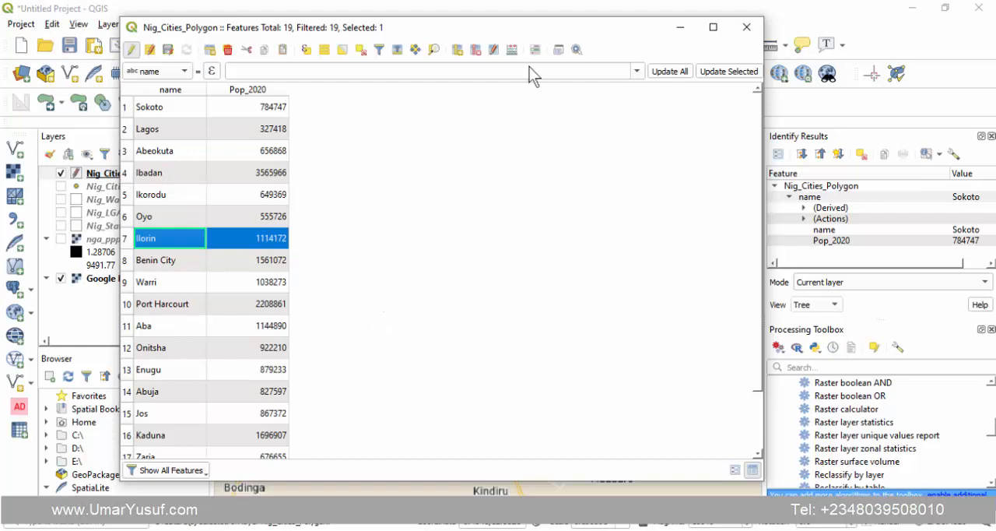
click(680, 28)
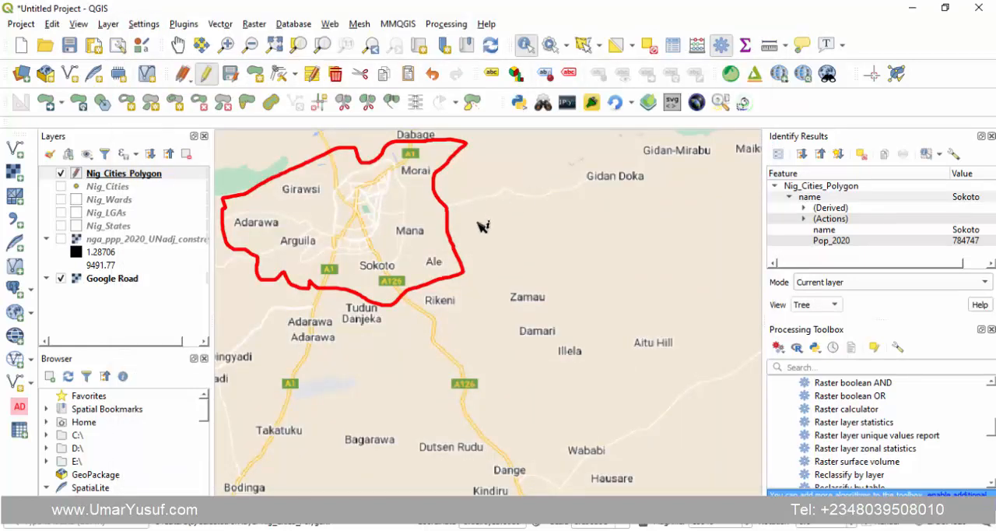
- Zoom the map to the extent of the nga_ppp_2020 population raster over Nigeria and turn the raster layer on
click(104, 278)
right_click(104, 278)
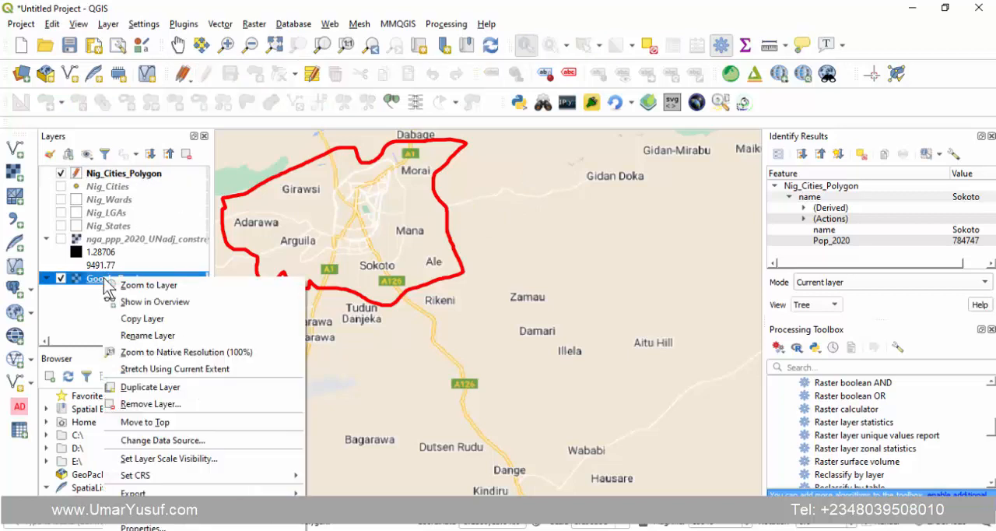
click(129, 282)
click(118, 239)
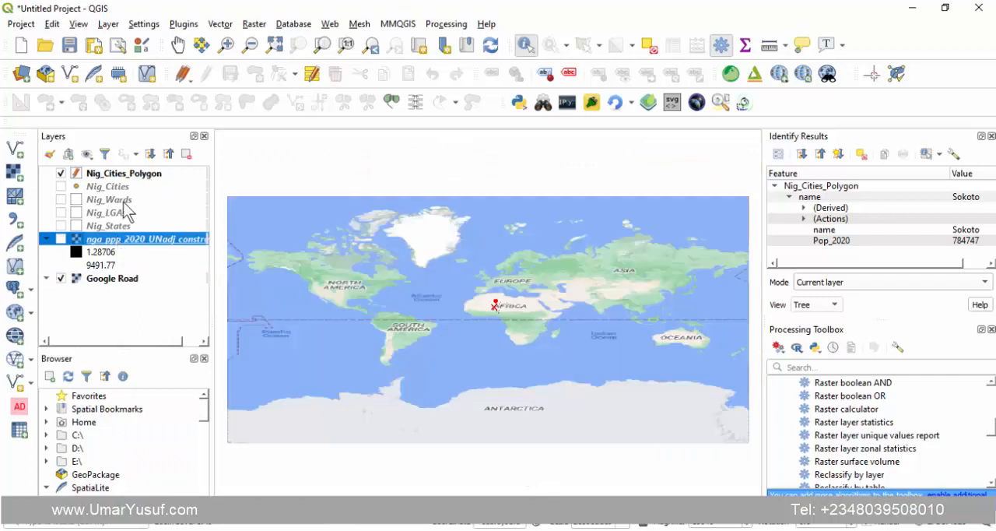
right_click(102, 245)
click(132, 247)
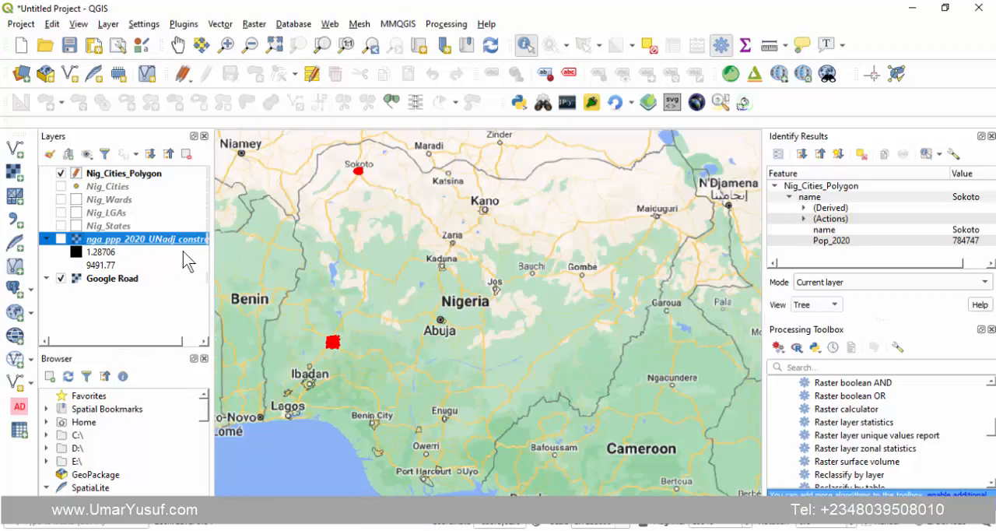
click(61, 239)
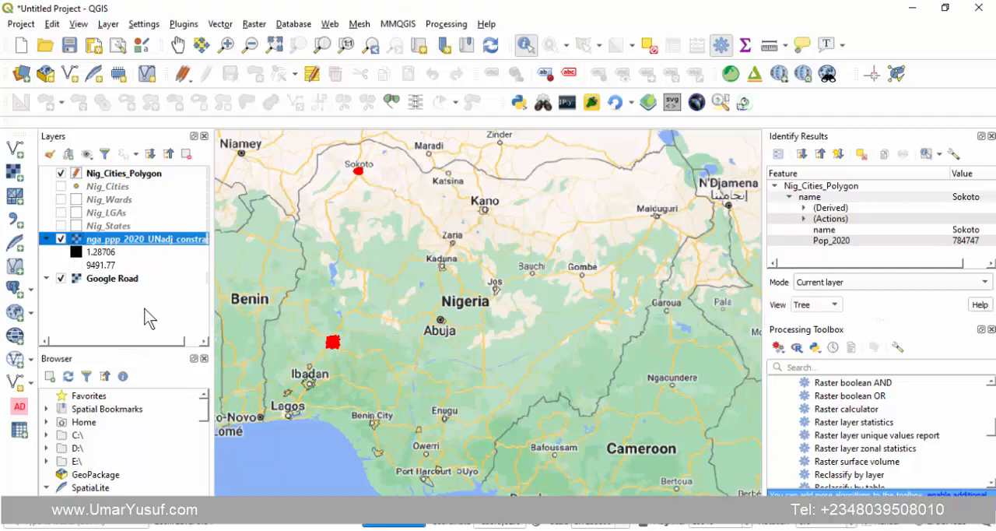
- End editing of the Nig_Cities_Polygon layer and open the attribute table of Nig_States
click(101, 174)
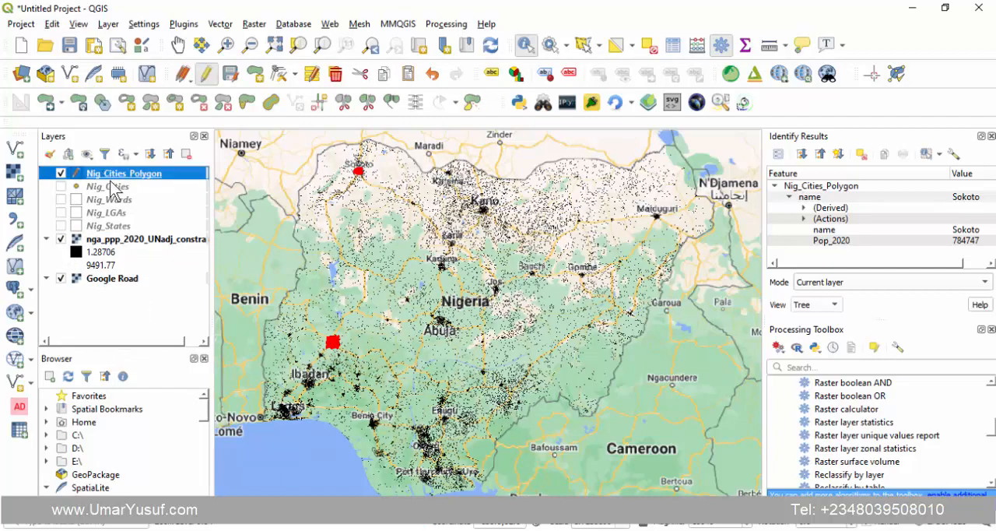
click(206, 74)
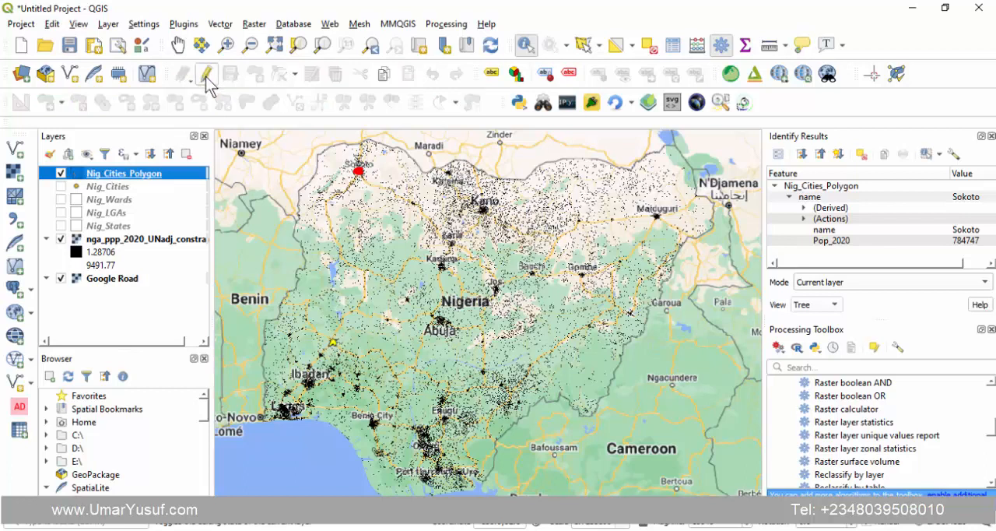
right_click(113, 228)
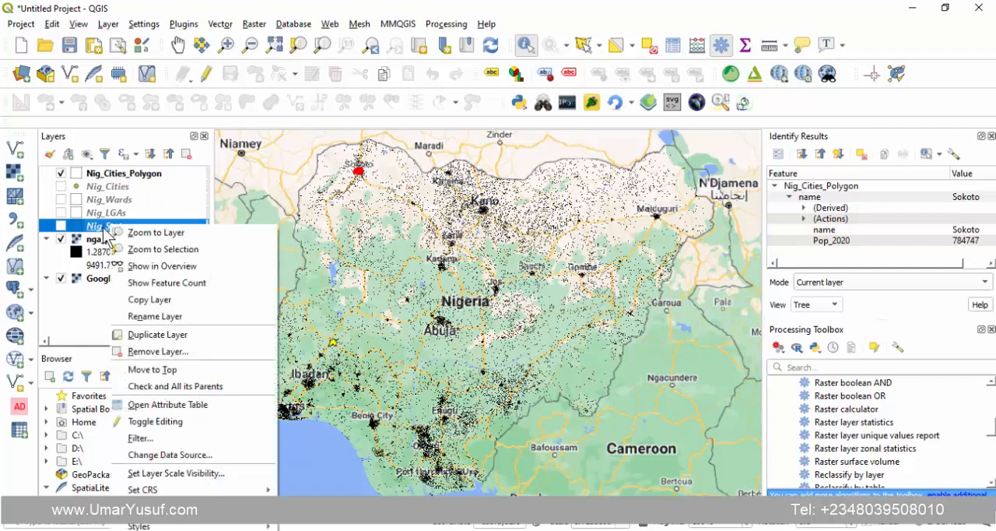
click(156, 406)
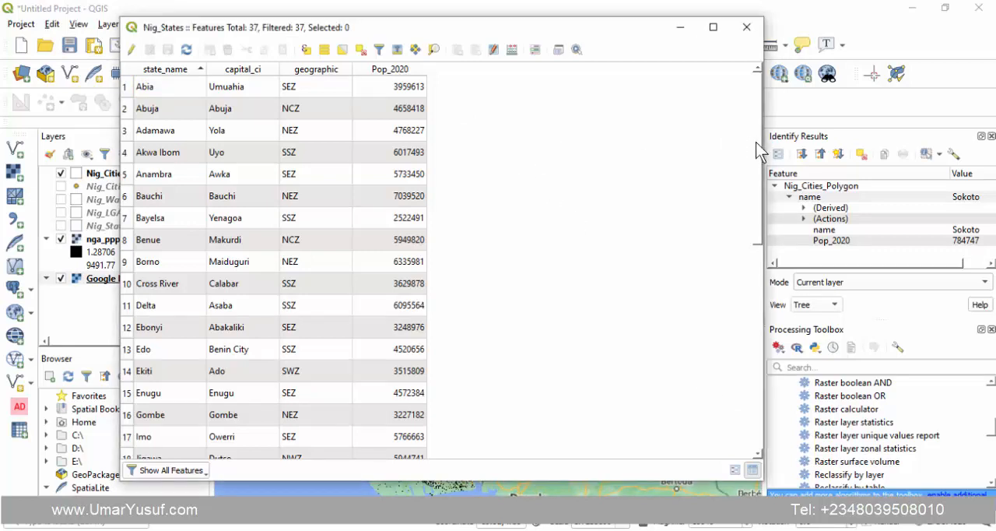
mouse_move(755, 141)
mouse_down()
mouse_move(731, 346)
mouse_move(742, 136)
mouse_up()
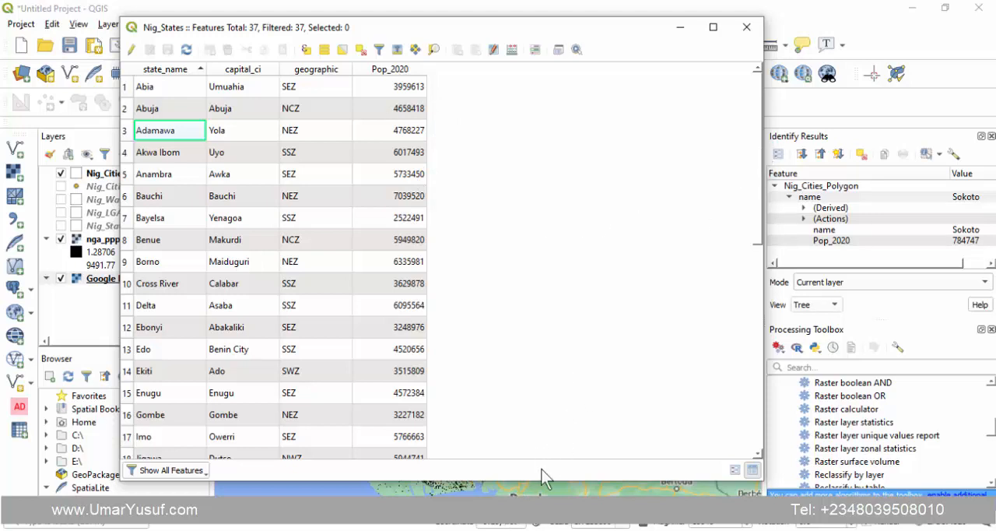
- Switch to the Google results page, read how population density is calculated from total population and land area, and return to QGIS
click(747, 467)
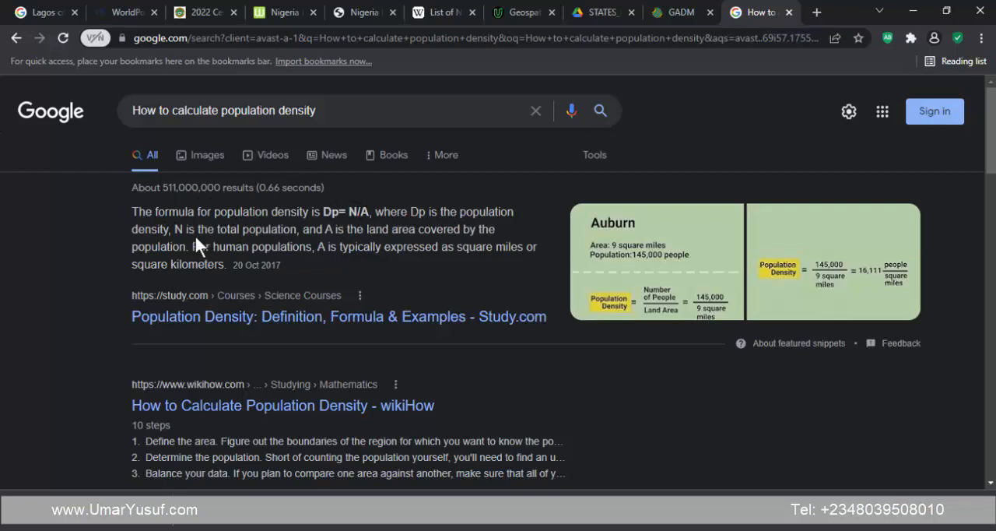
drag(177, 228, 279, 229)
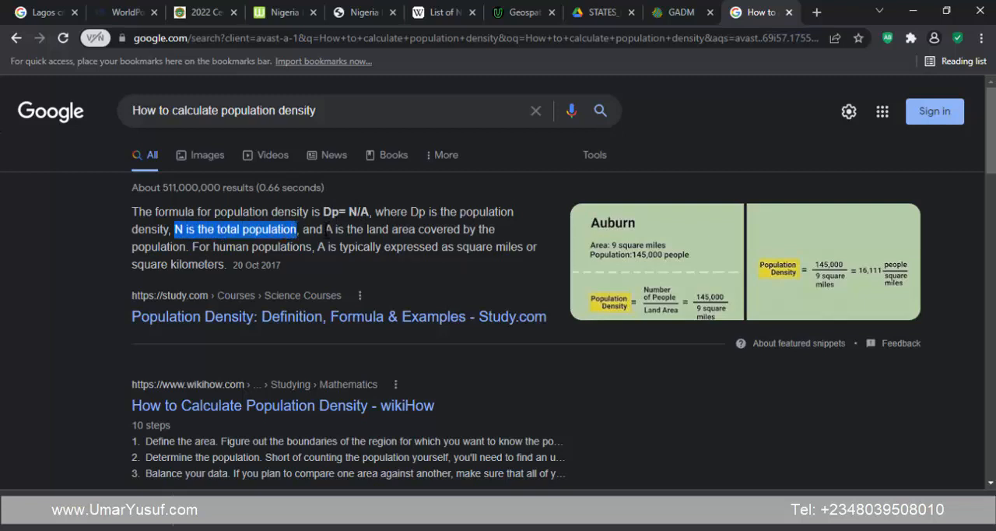
drag(326, 229, 187, 246)
click(228, 247)
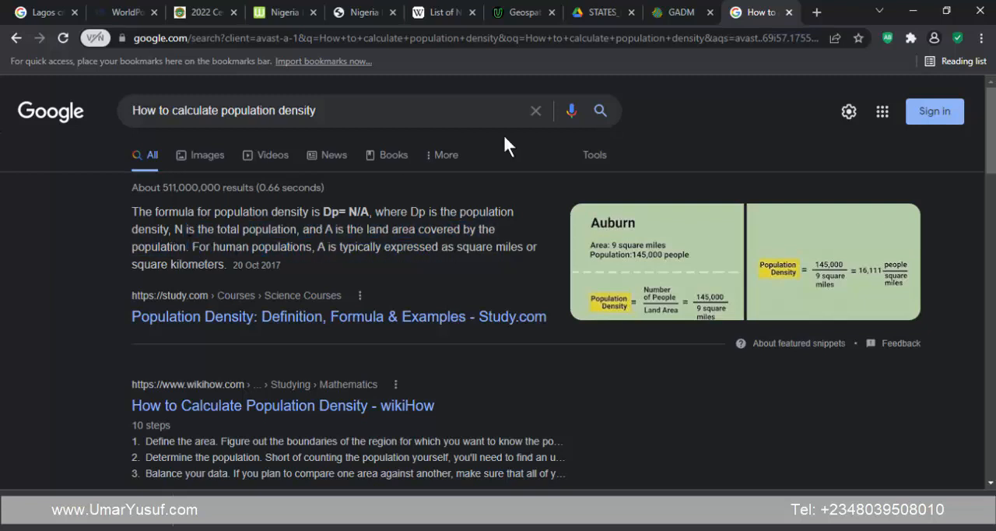
click(913, 11)
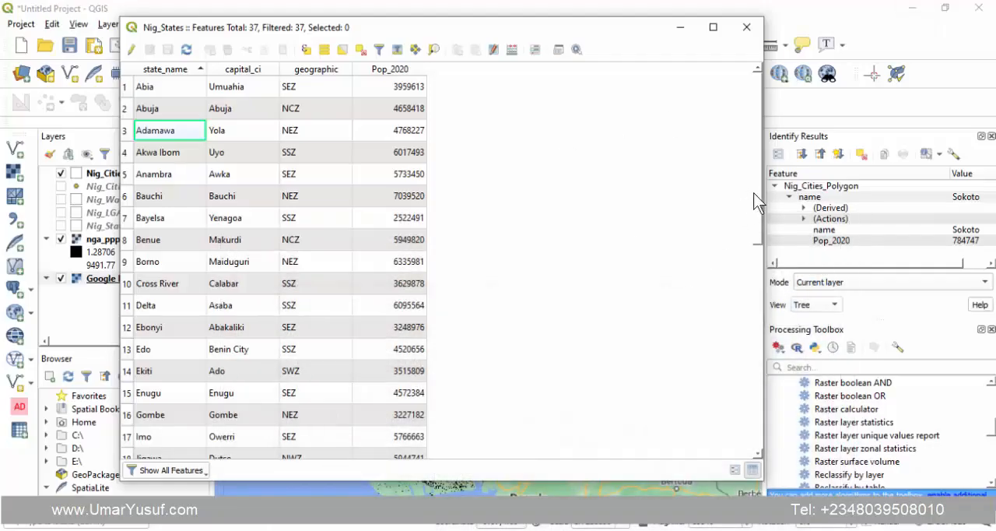
- Examine the state rows in the Nig_States table, including Abia, Abuja, Adamawa, Bauchi and Borno, for the data available for a density calculation
drag(757, 193, 765, 143)
click(152, 88)
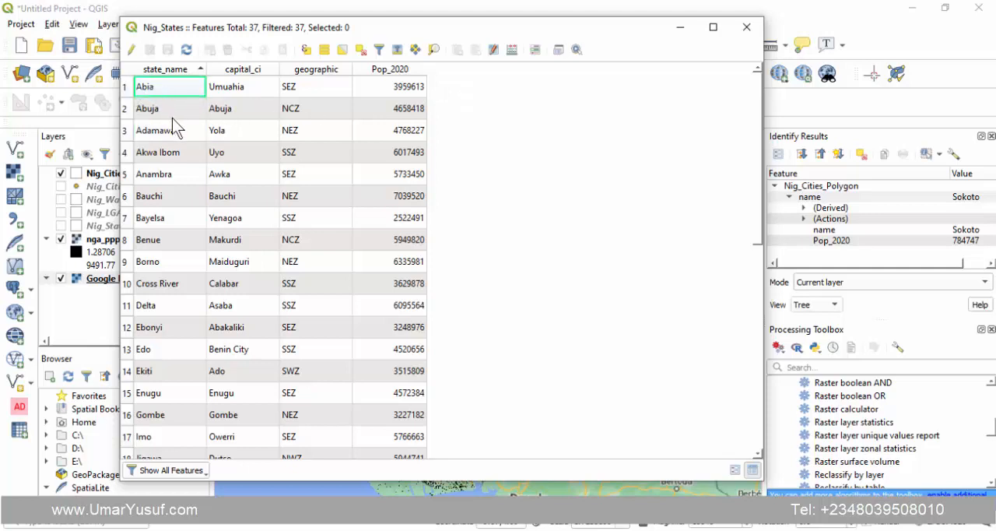
click(172, 117)
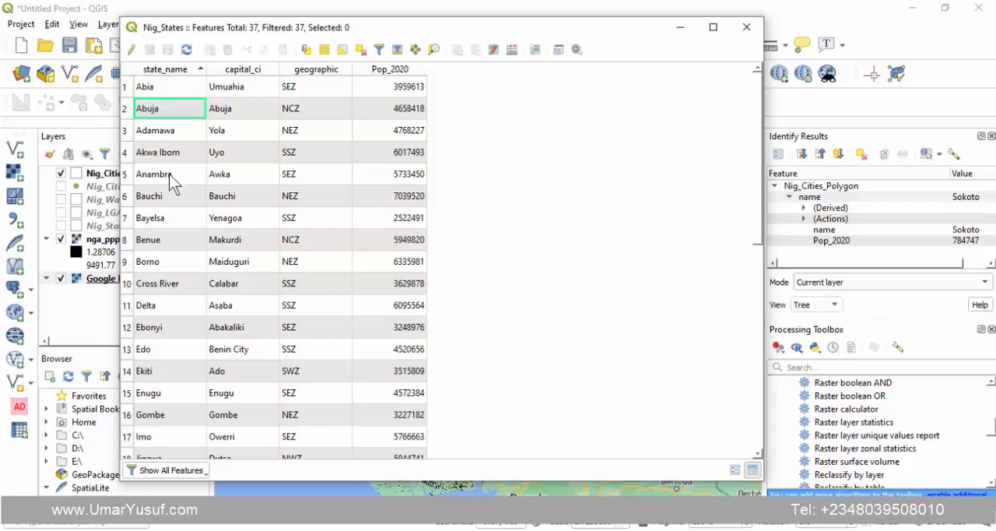
click(167, 132)
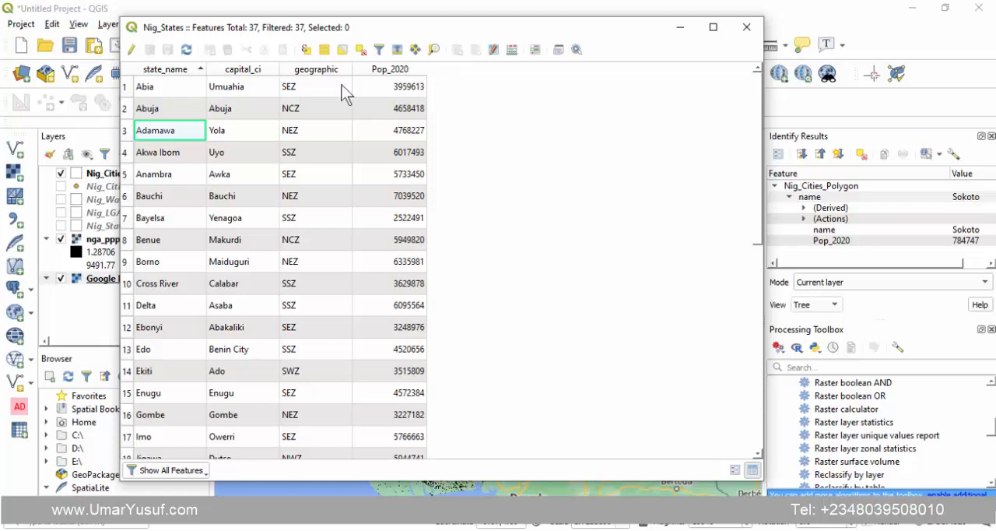
click(179, 87)
click(167, 131)
click(161, 197)
click(160, 261)
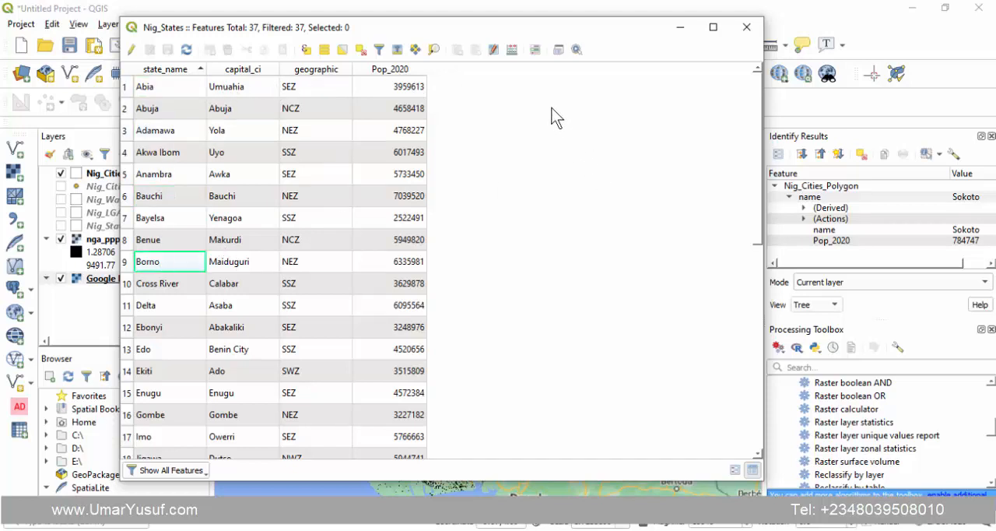
- Set up a new Nig_States field named LandMass of type Decimal number (real) in the Field Calculator
click(513, 52)
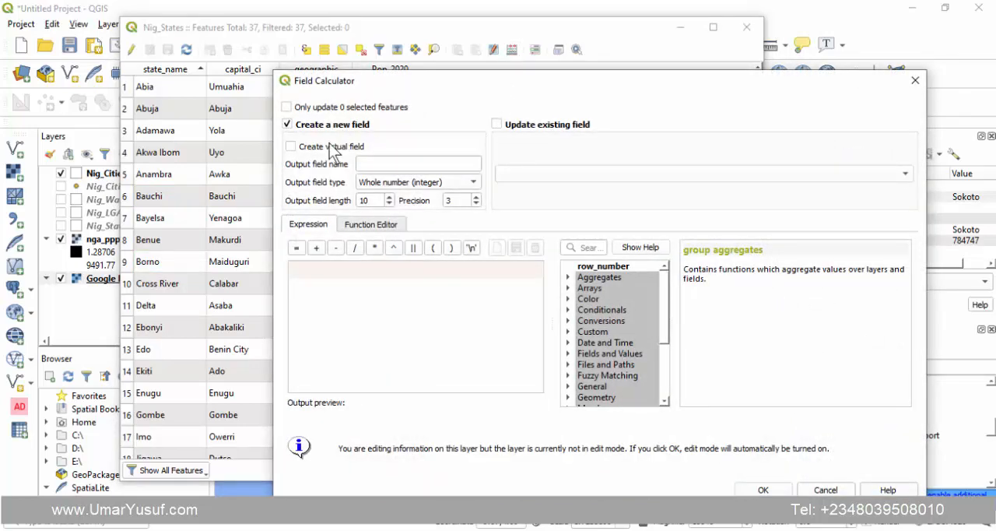
click(372, 165)
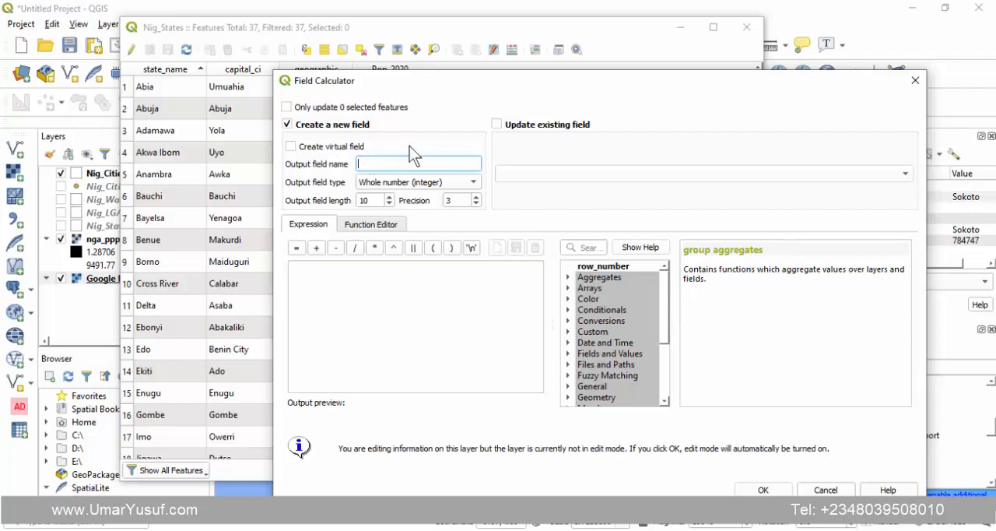
text(Lan)
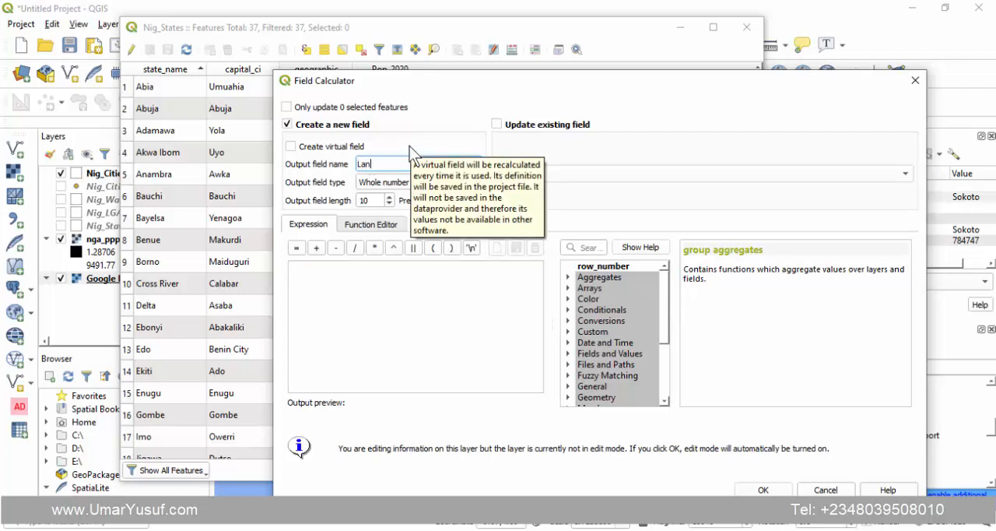
text(dMass)
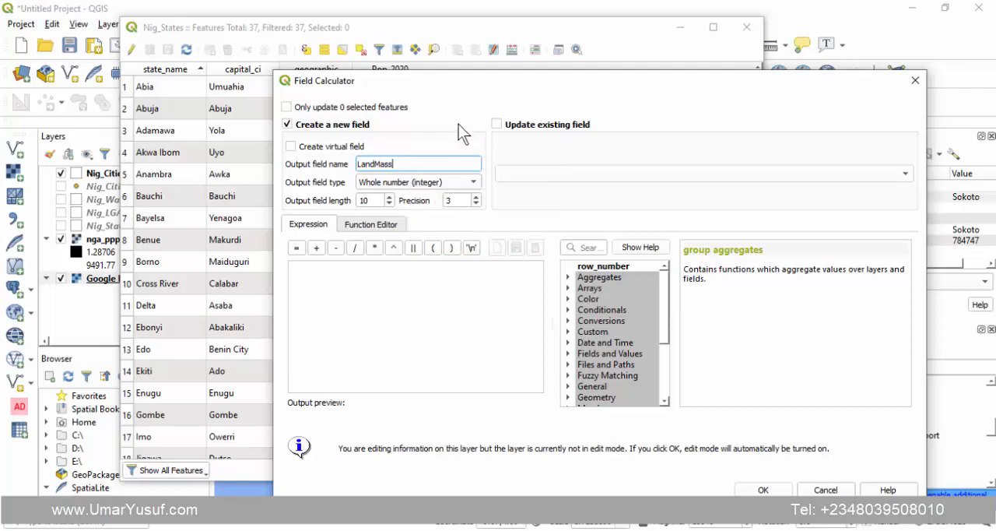
click(406, 184)
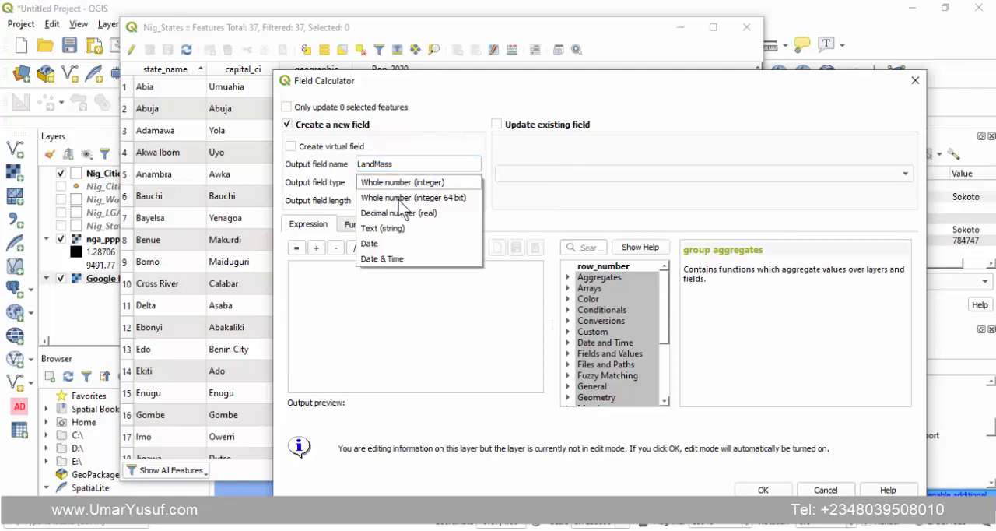
click(421, 213)
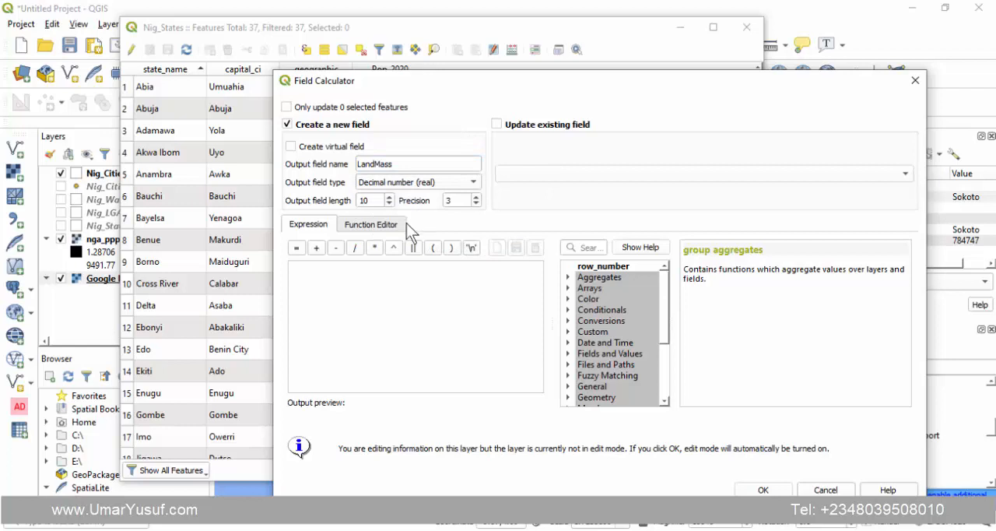
- Find the $area function by searching for "area" and create the LandMass field with the expression $area
click(360, 287)
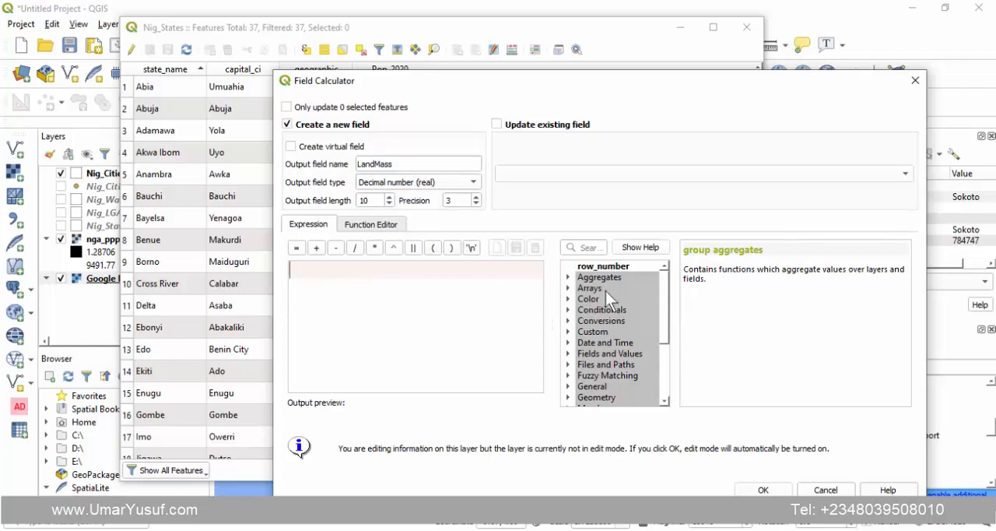
click(588, 247)
text(ar)
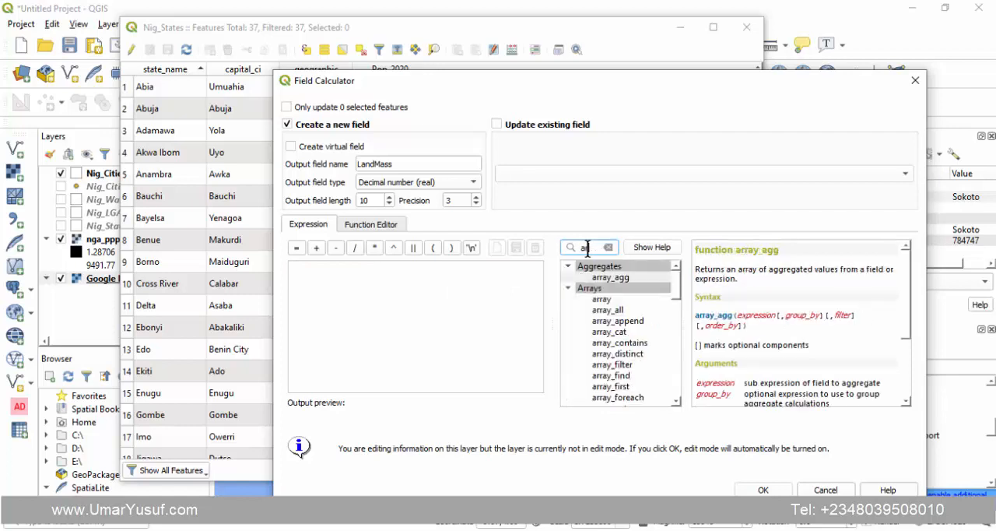
text(ea)
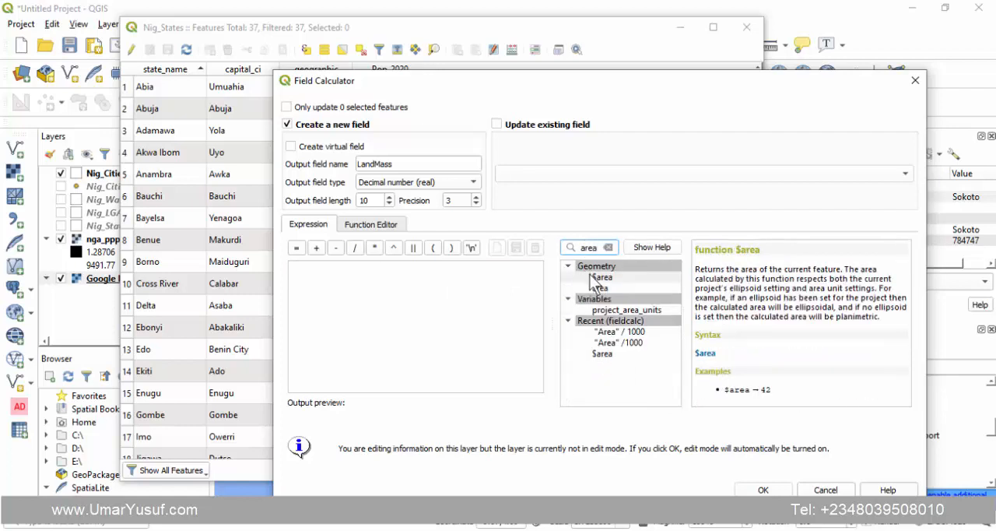
click(597, 278)
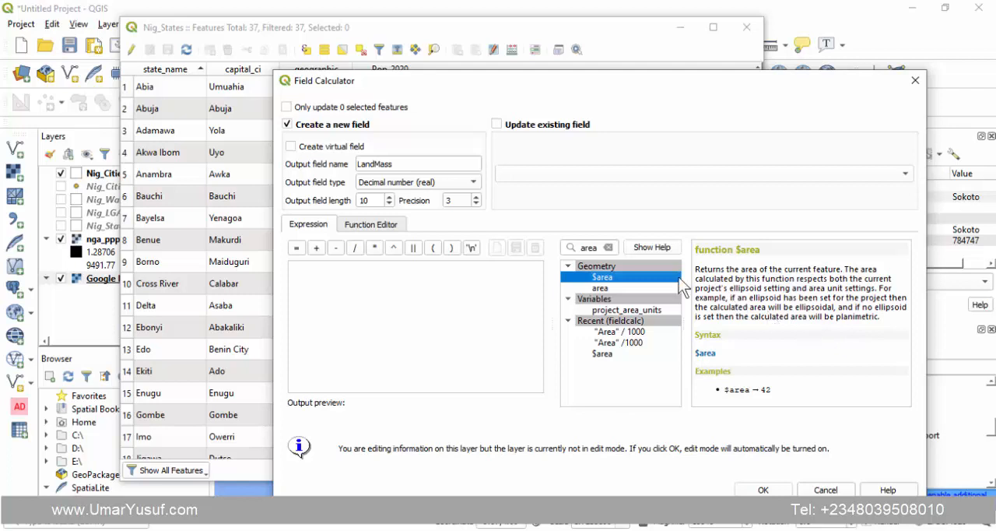
double_click(614, 278)
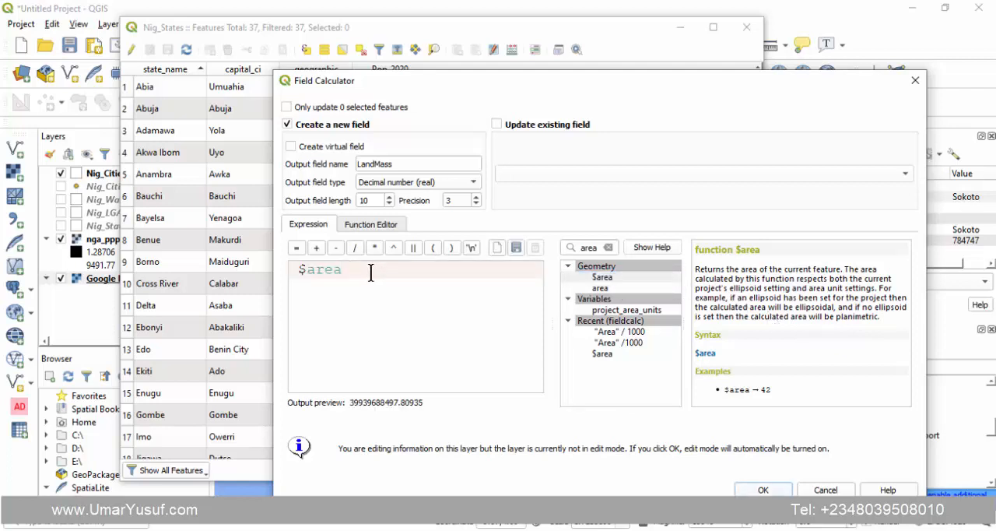
click(299, 269)
key(BackSpace)
click(763, 490)
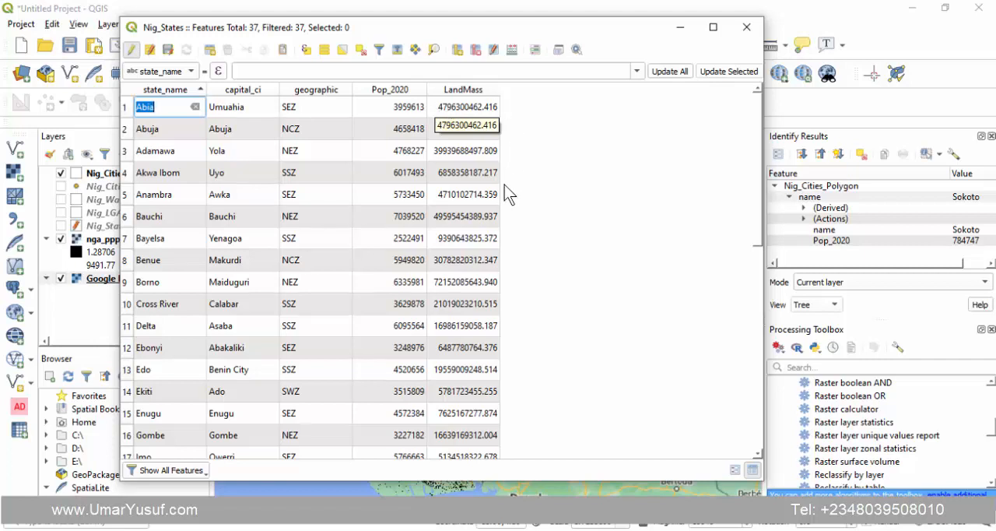
click(521, 207)
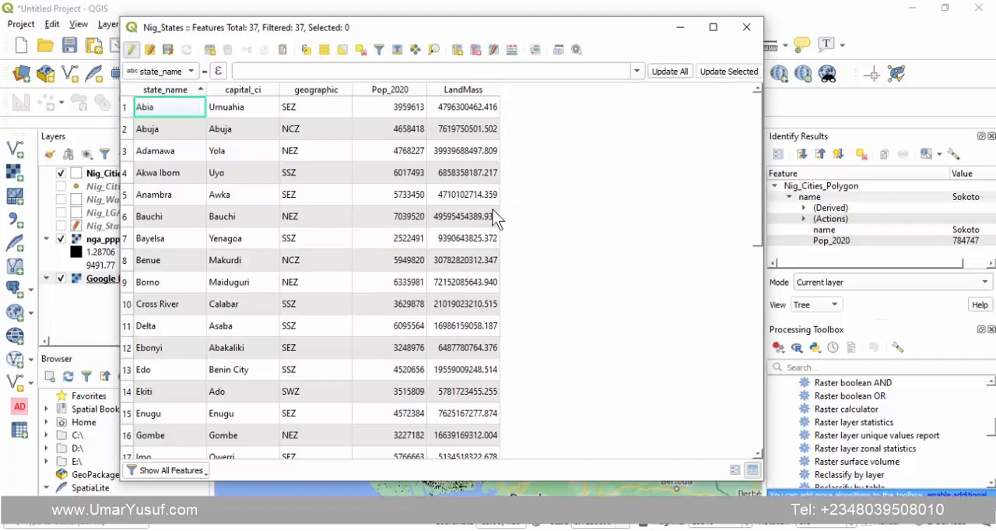
- Delete the LandMass field from the Nig_States attribute table
click(476, 49)
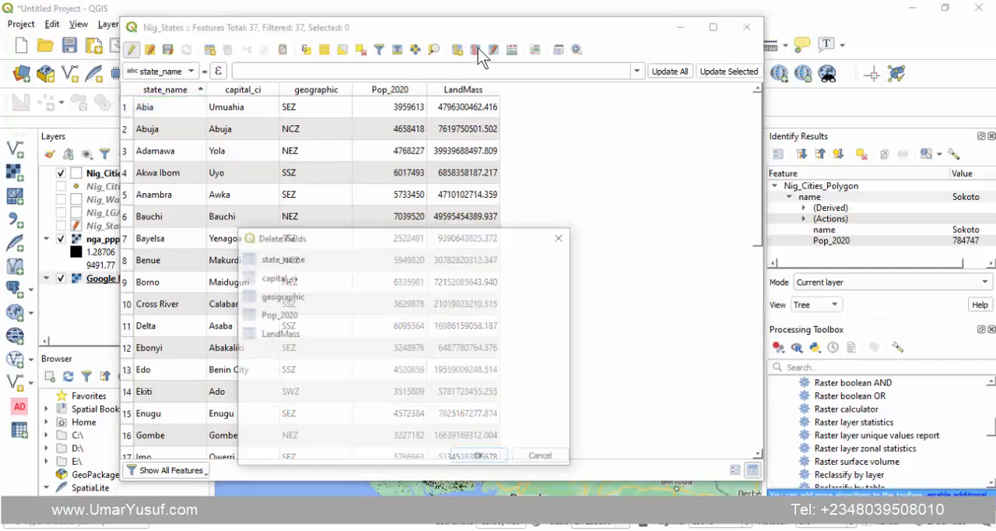
click(280, 334)
click(482, 459)
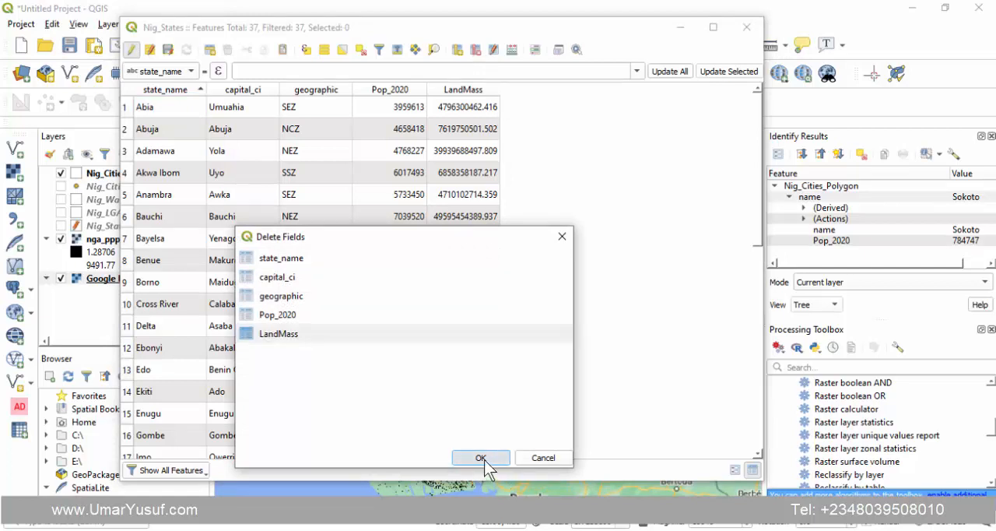
- Set up a new Nig_States field named LandMass of type Decimal number (real) with the expression $area/1000000 in the Field Calculator
click(511, 51)
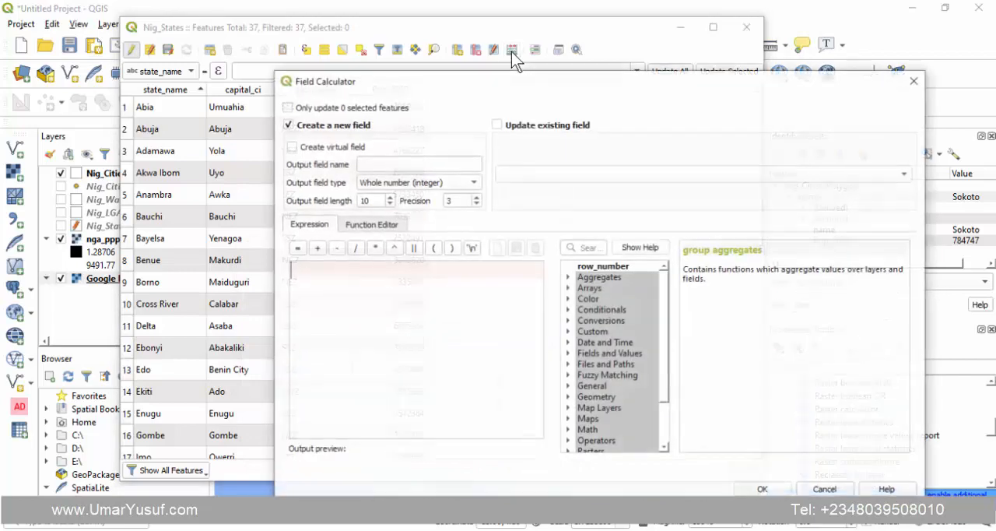
click(440, 162)
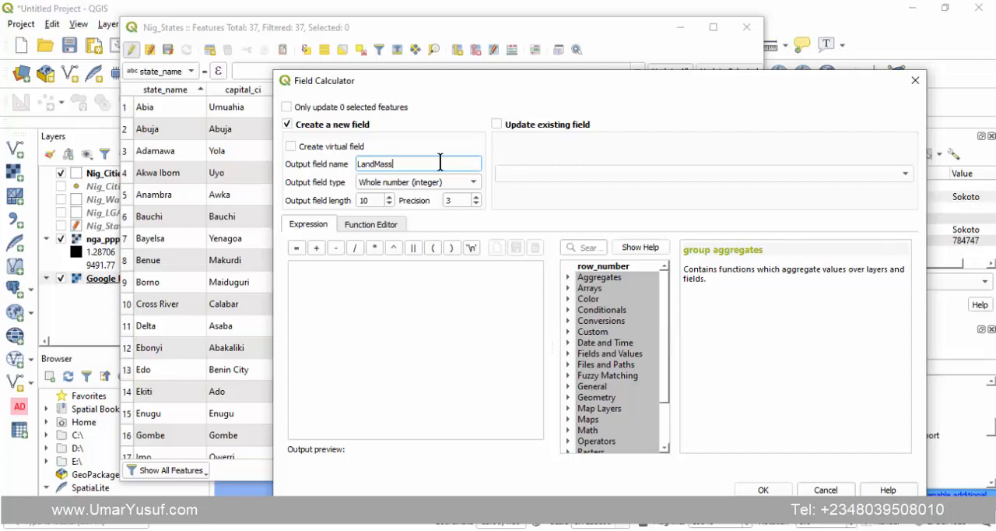
click(415, 187)
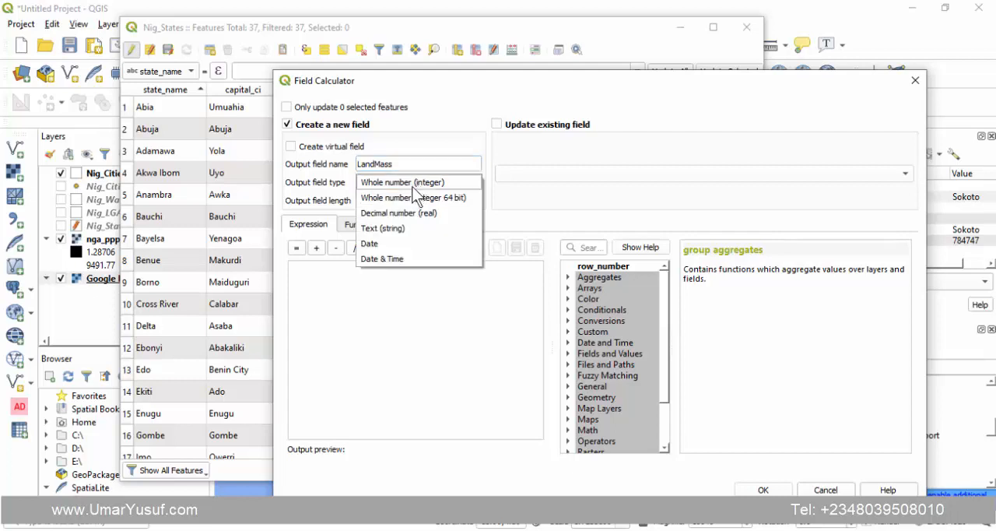
click(409, 213)
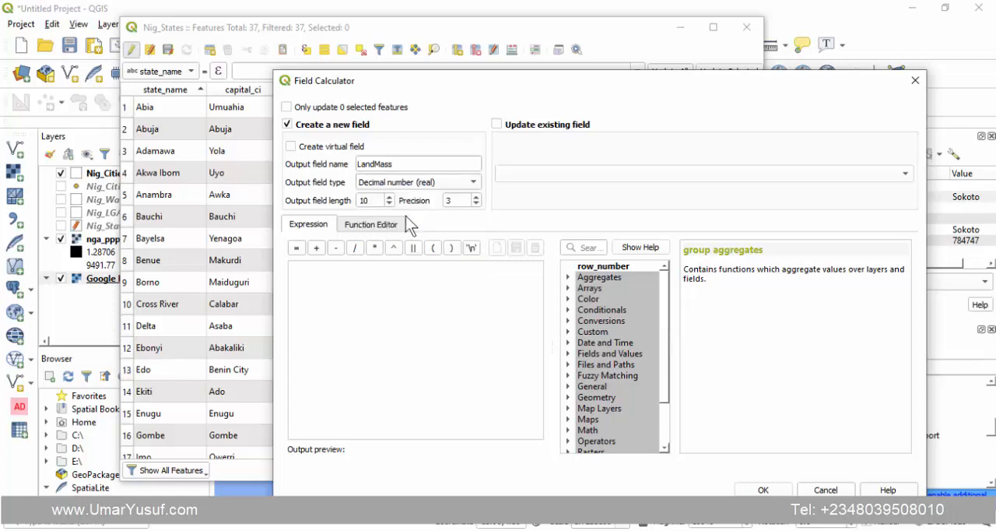
click(380, 277)
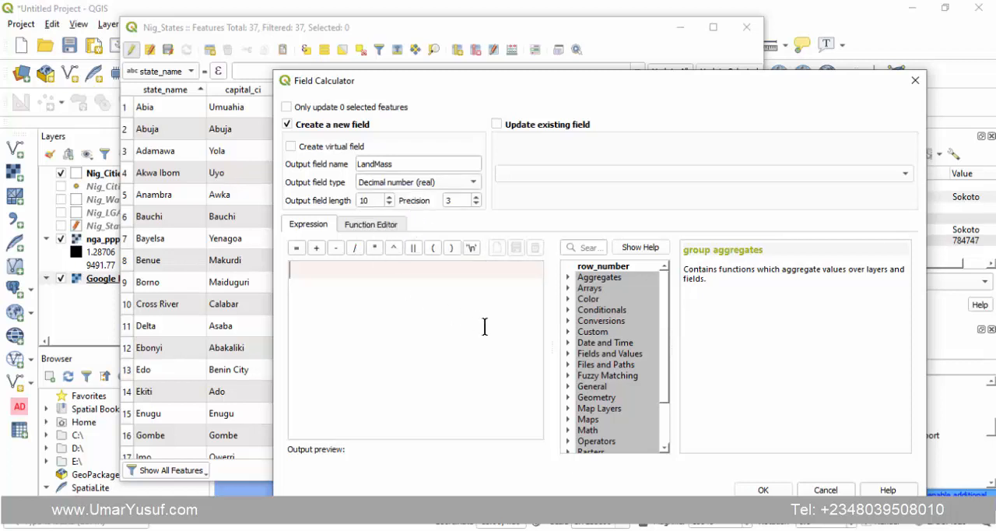
text($ar)
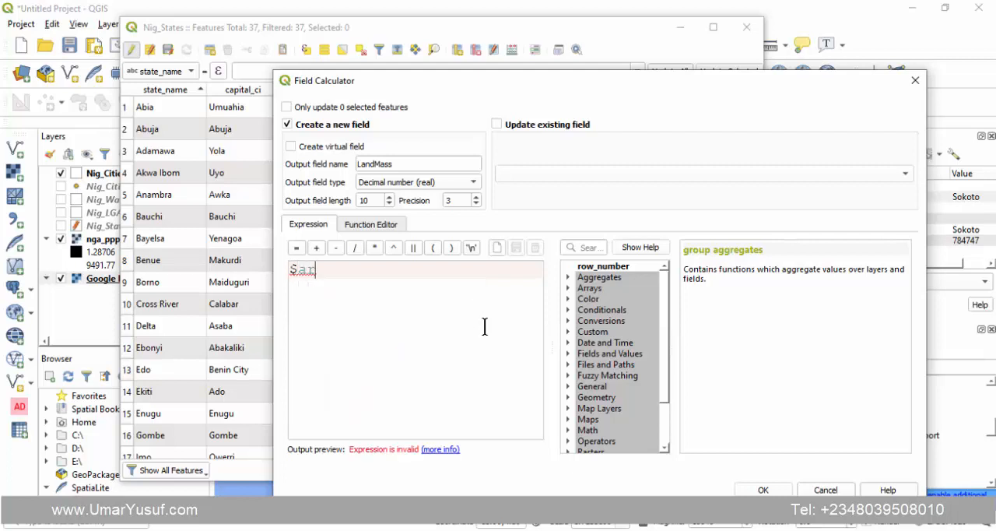
text(ea)
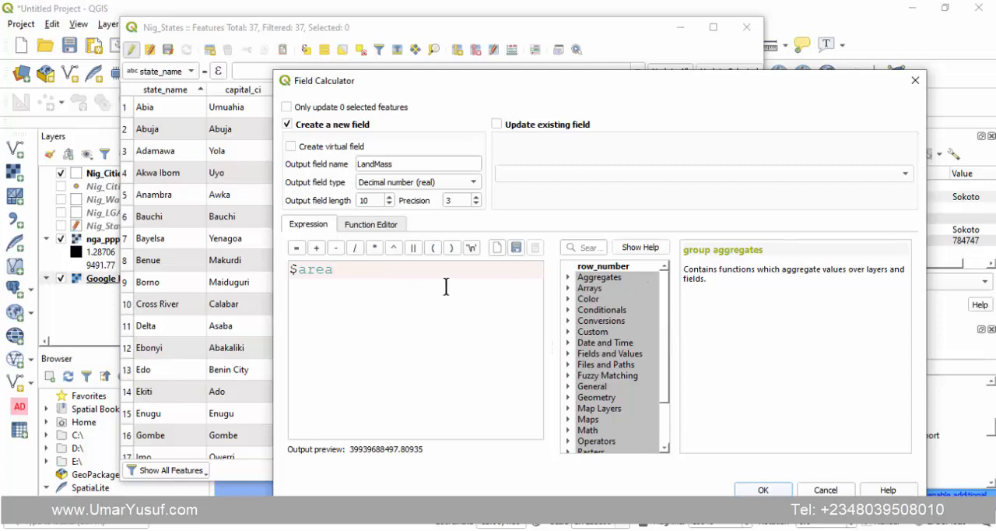
text(/)
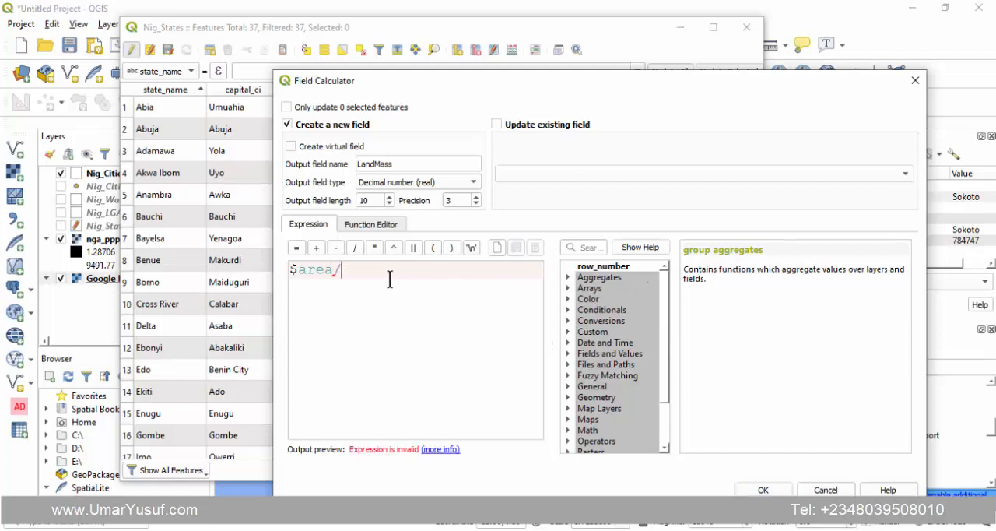
text(1000000)
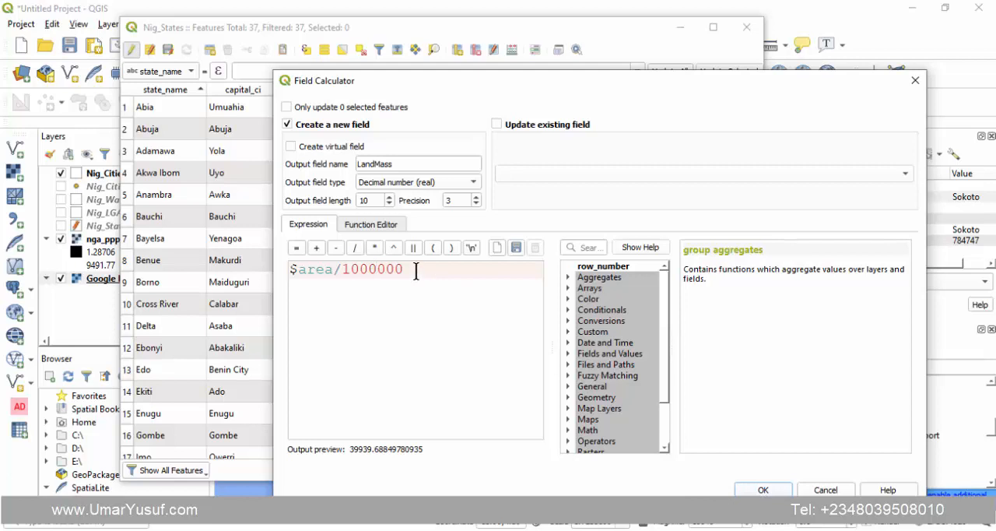
- Set the LandMass field type to Whole number (integer) and create the field
click(423, 189)
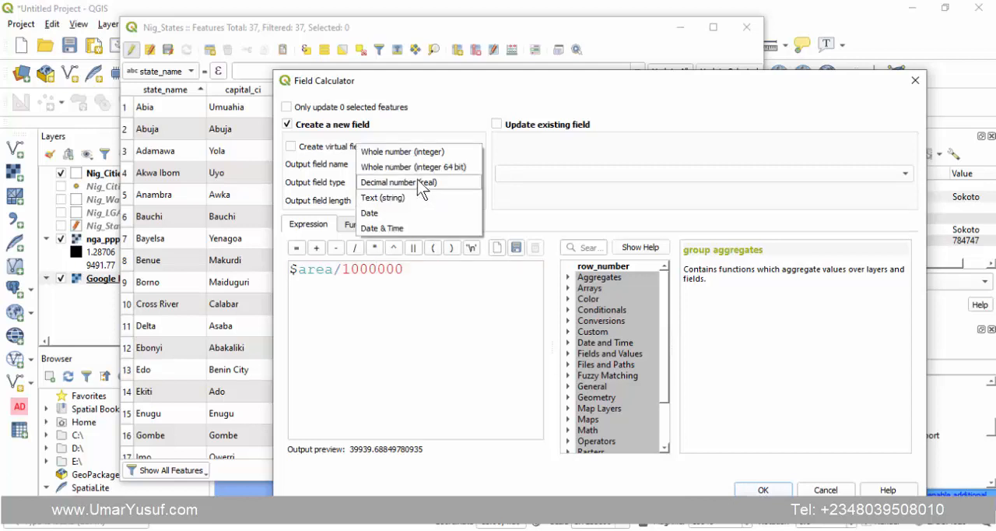
click(401, 152)
click(422, 270)
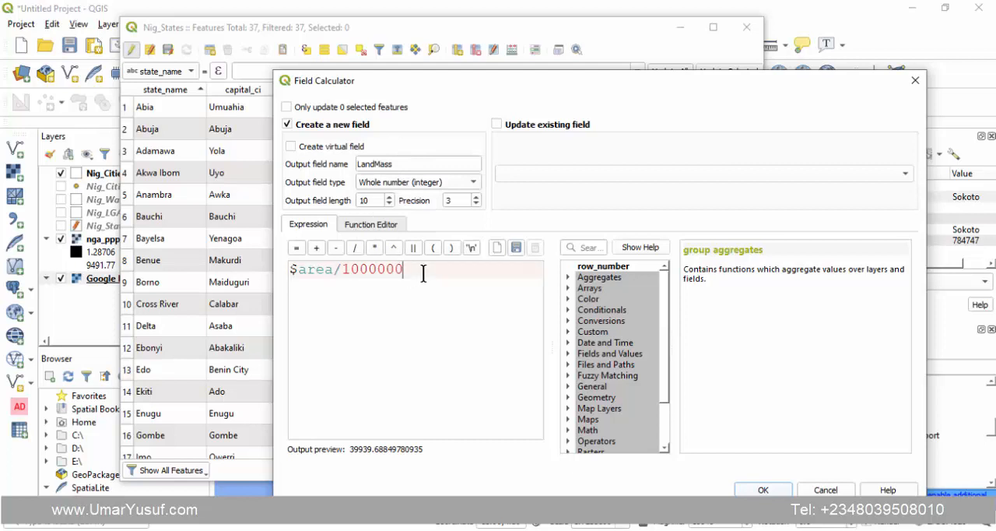
click(420, 182)
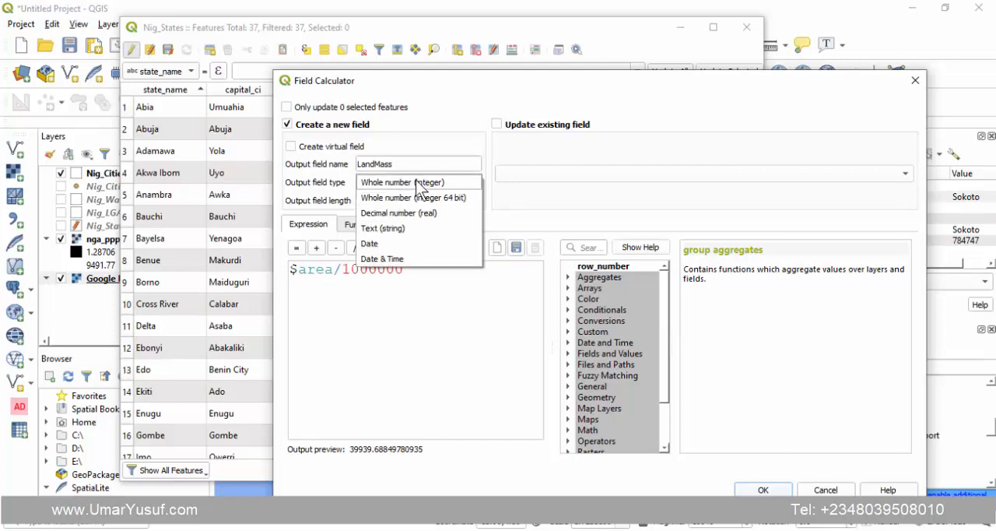
click(414, 184)
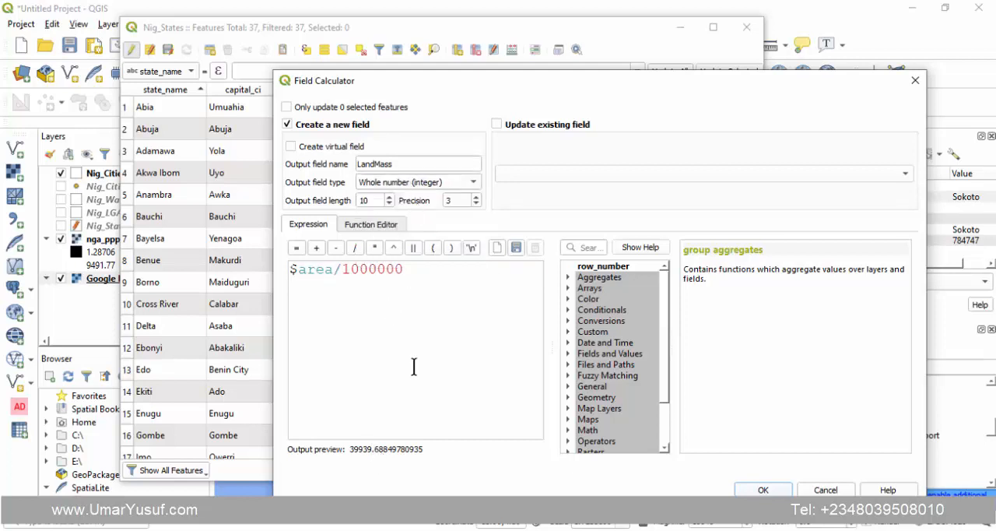
click(408, 320)
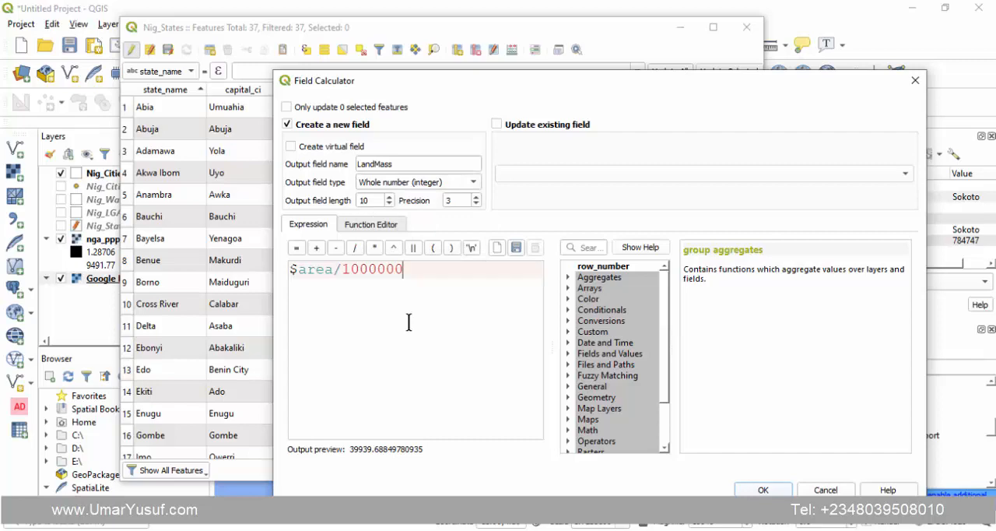
click(763, 490)
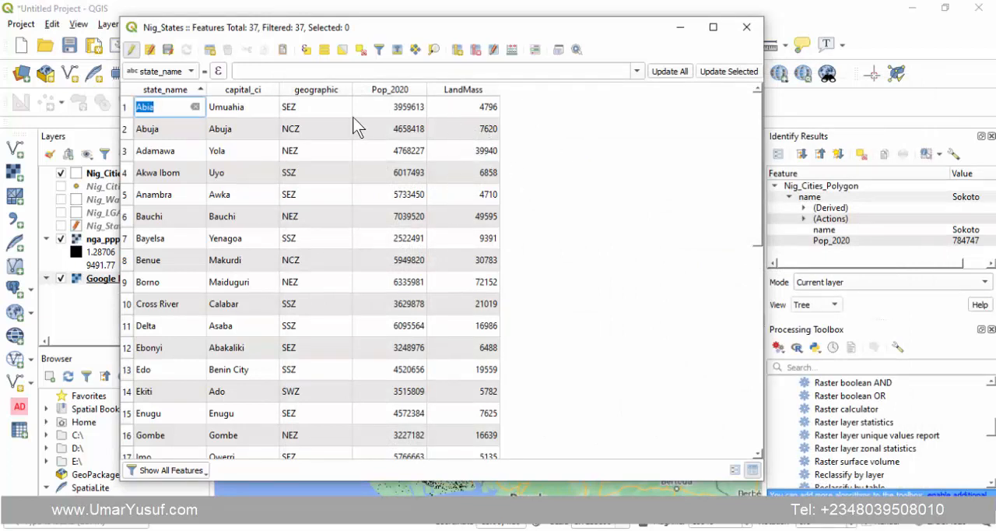
- Examine the Pop_2020 and LandMass values of Abia, Abuja and Delta in the Nig_States table
click(165, 125)
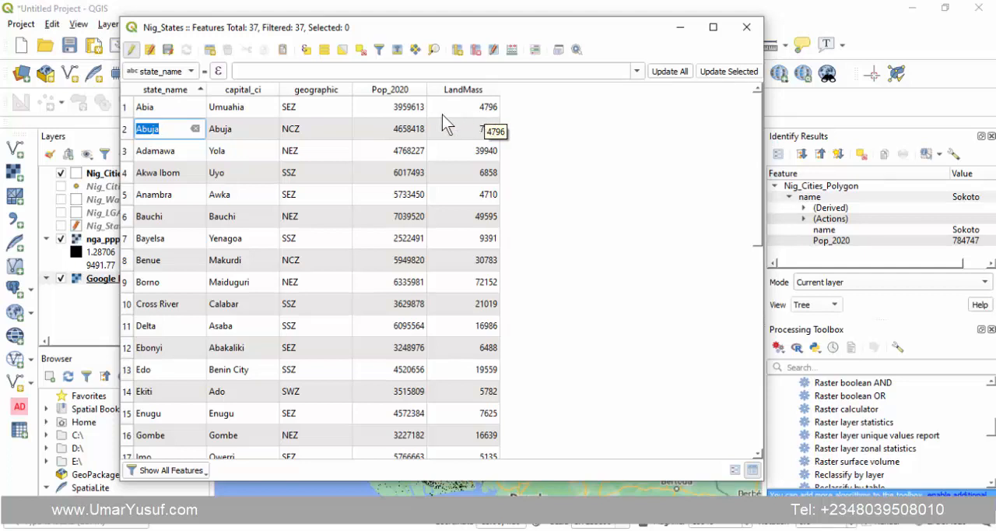
double_click(406, 109)
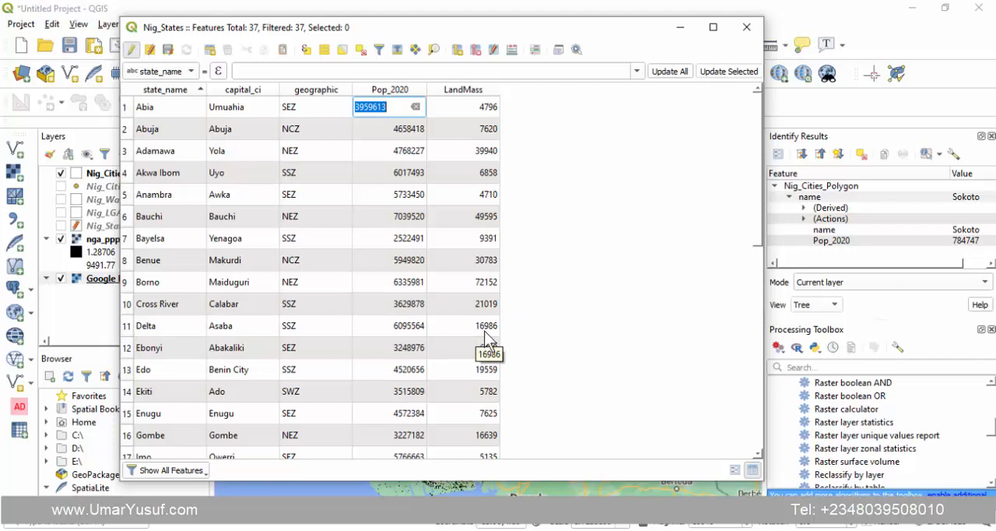
double_click(395, 331)
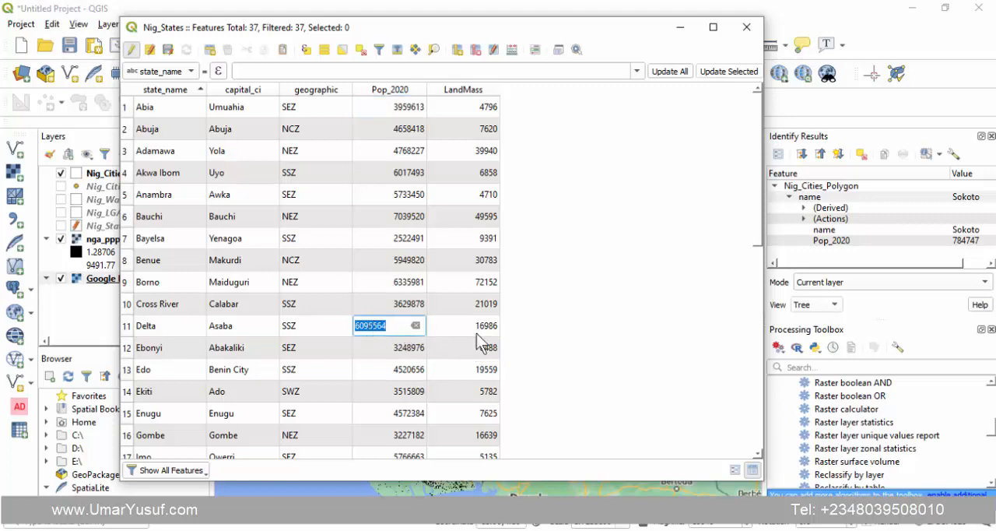
- Switch to the browser to review the population density formula in the Google results, and return to QGIS
key(Return)
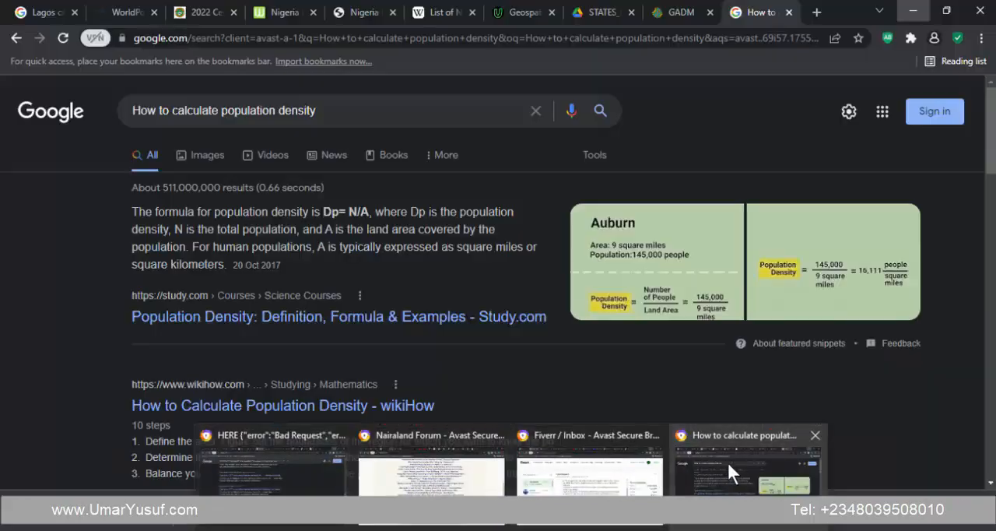
click(727, 460)
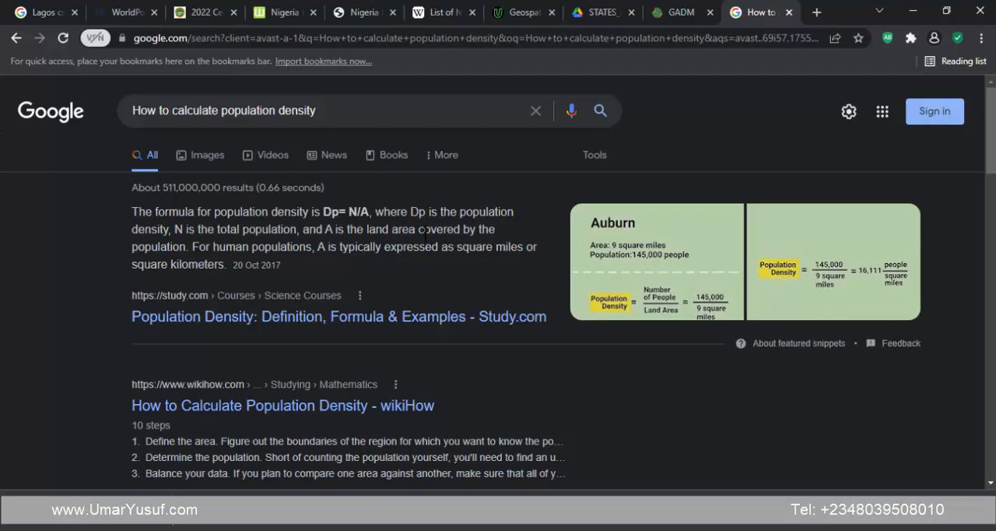
click(913, 8)
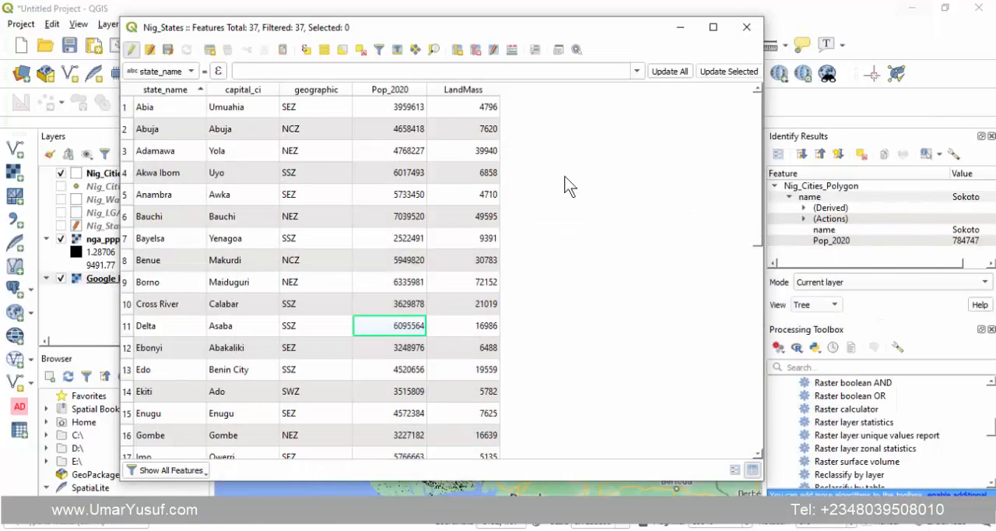
- Set up a new Nig_States field named Pop_Dens of type Whole number (integer) in the Field Calculator
click(511, 49)
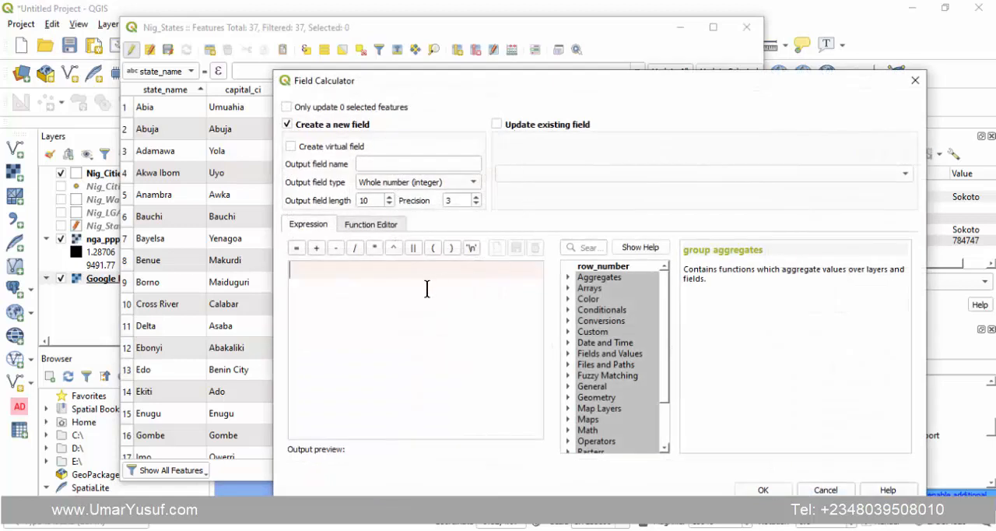
click(395, 164)
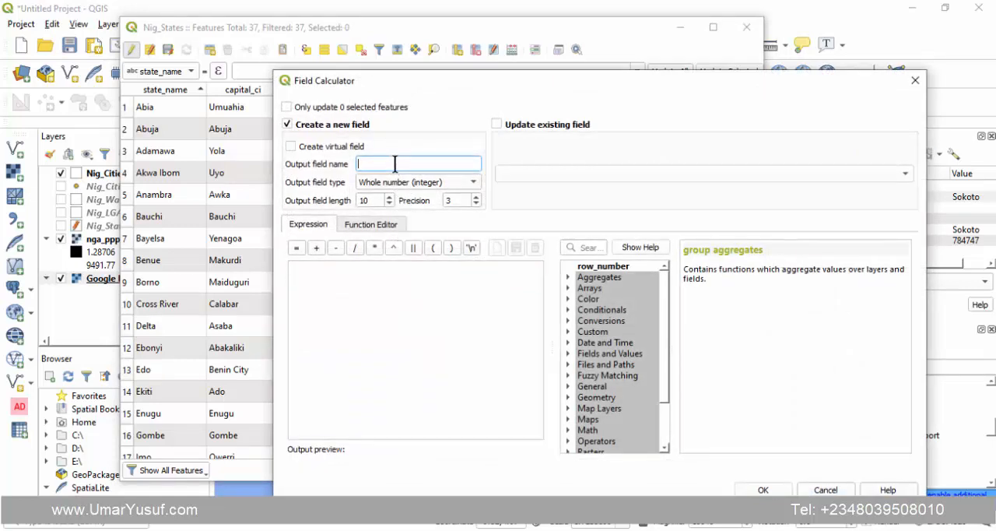
text(Pop_Densit)
click(397, 187)
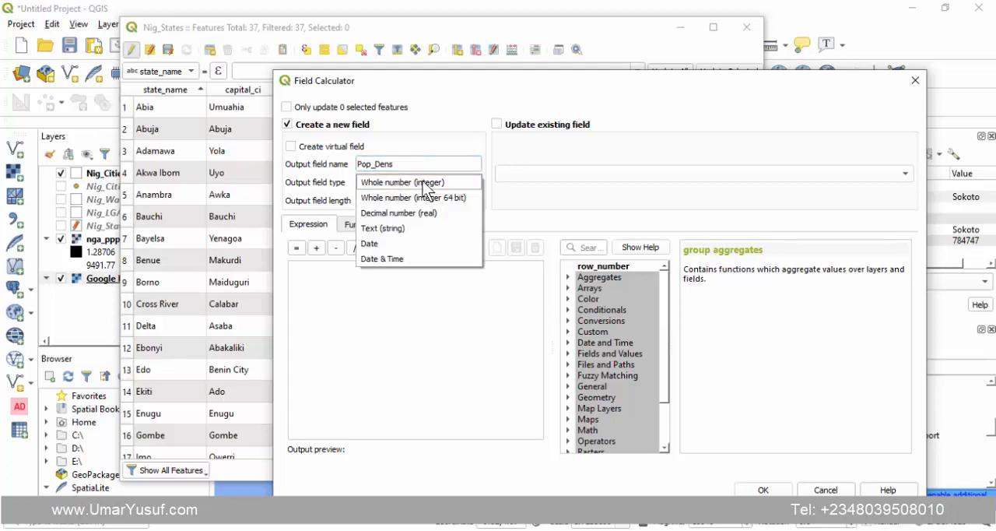
click(422, 182)
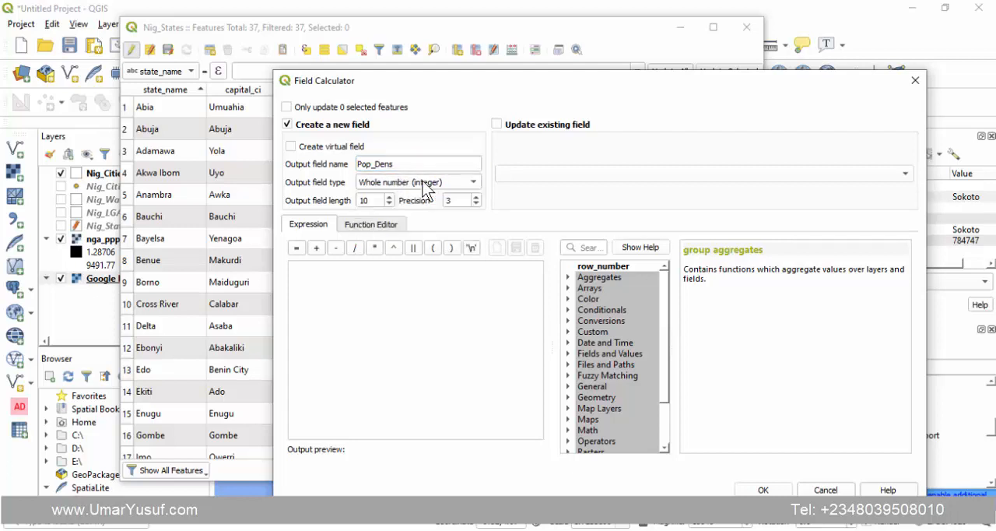
- Build the expression "Pop_2020" / "LandMass" from the layer's fields and create the Pop_Dens field with it
click(369, 282)
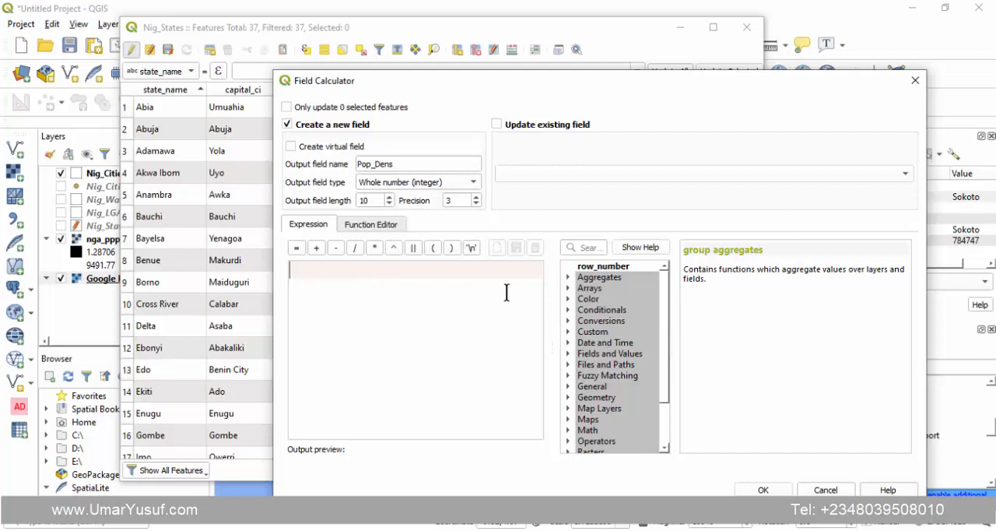
click(568, 354)
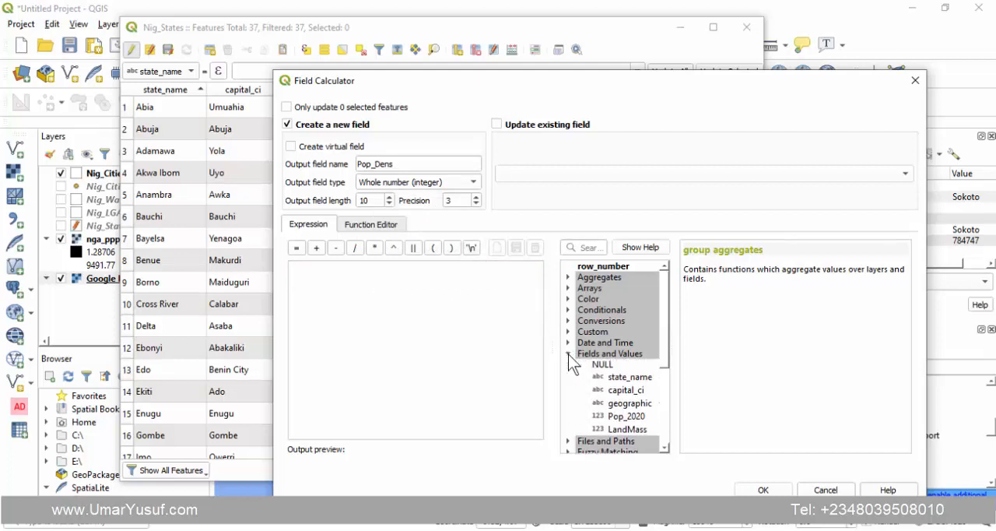
double_click(625, 417)
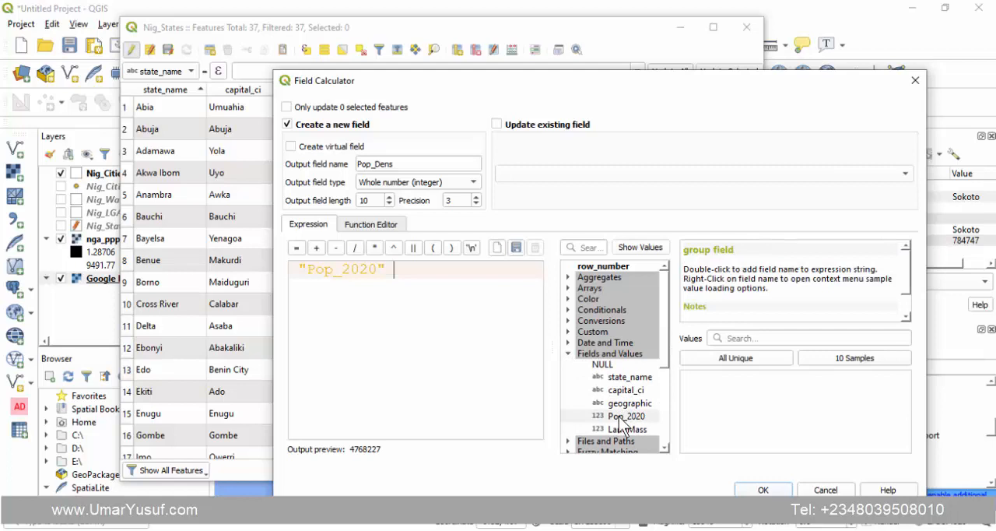
click(355, 247)
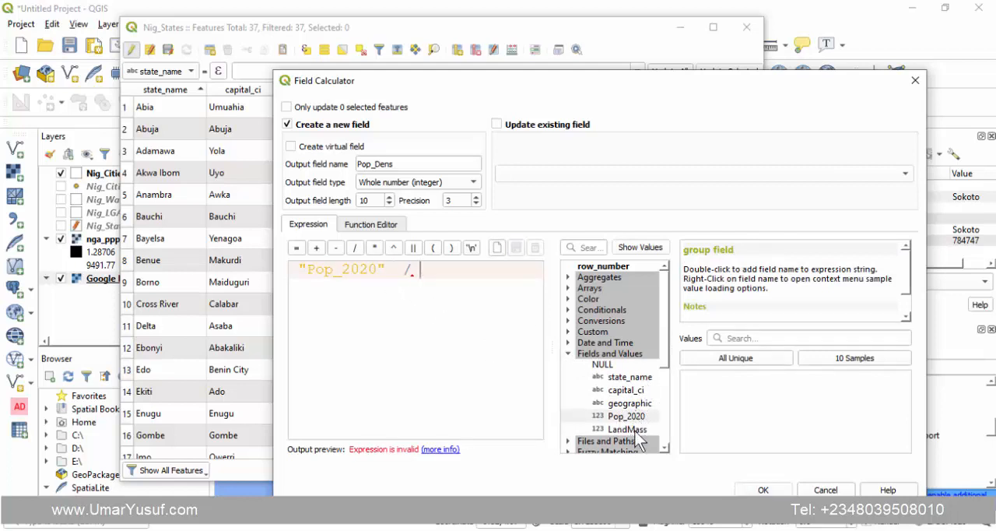
click(663, 447)
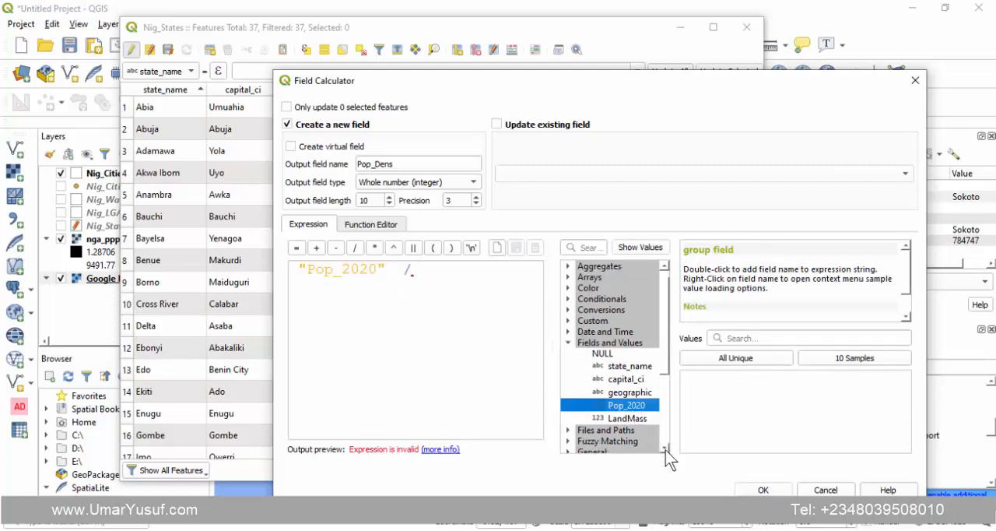
double_click(632, 419)
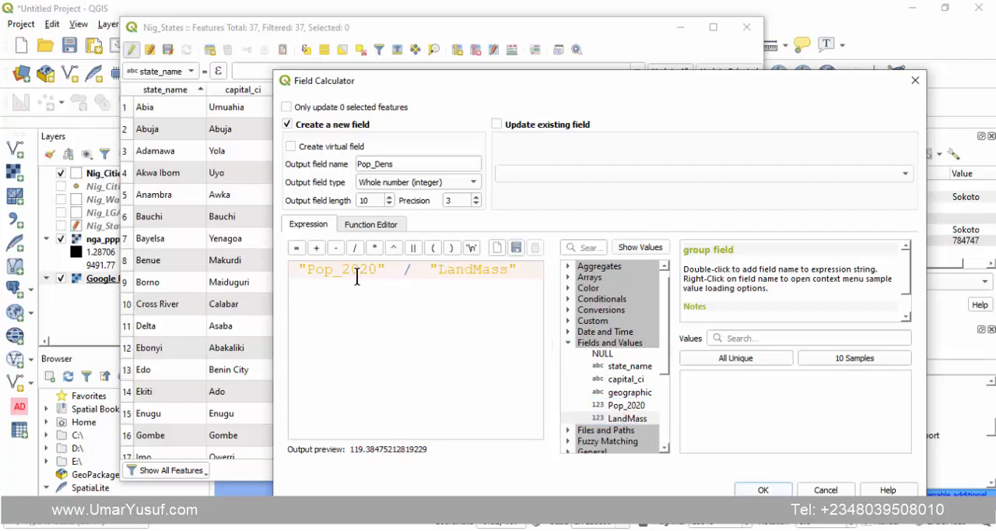
click(296, 270)
key(BackSpace)
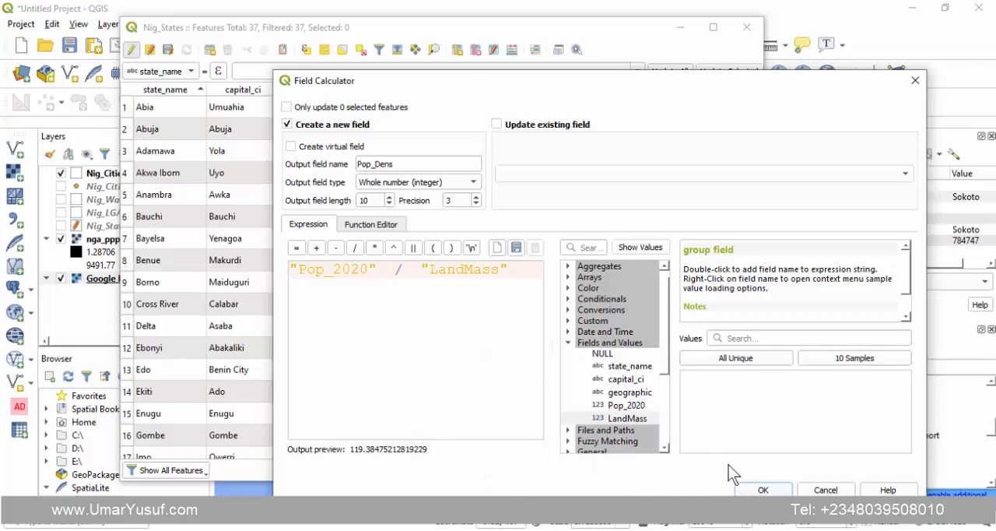
click(761, 489)
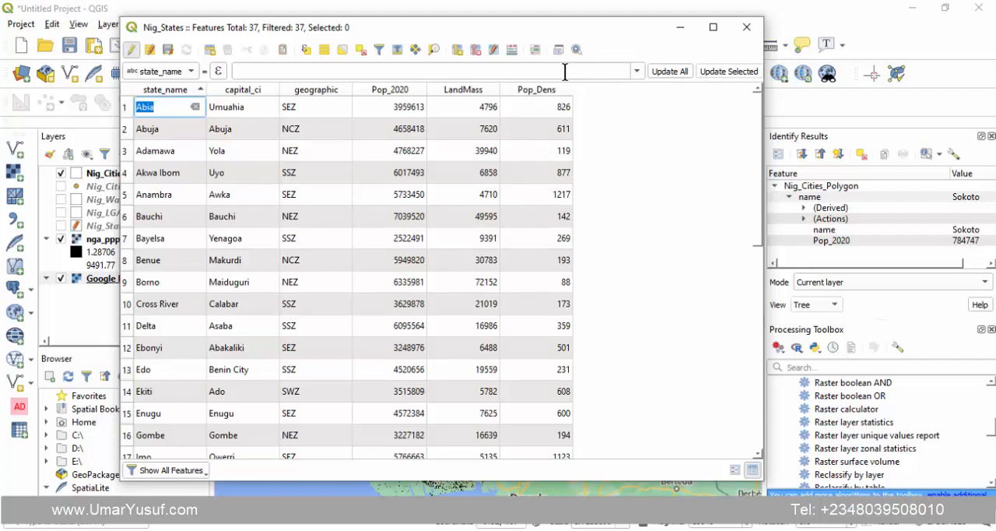
- Sort the Nig_States table by Pop_Dens in descending order
click(547, 93)
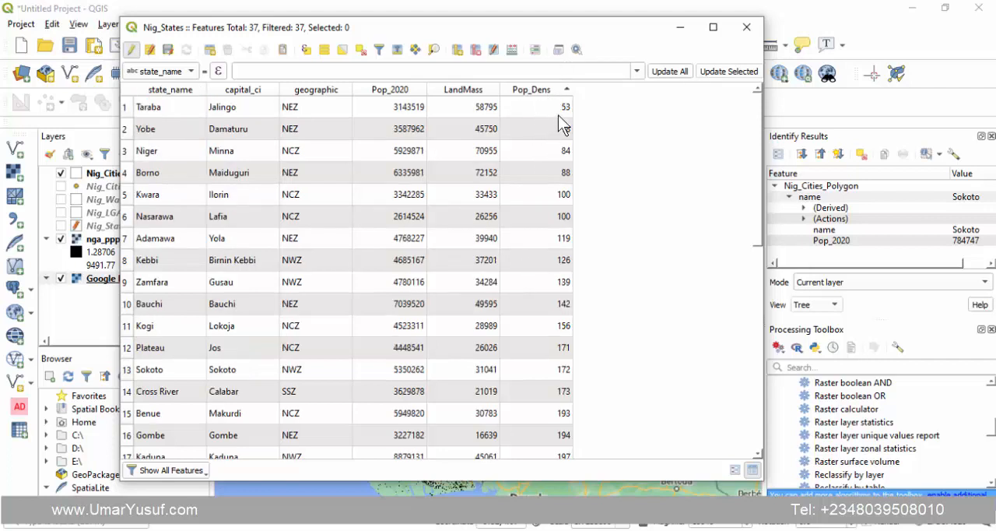
click(549, 91)
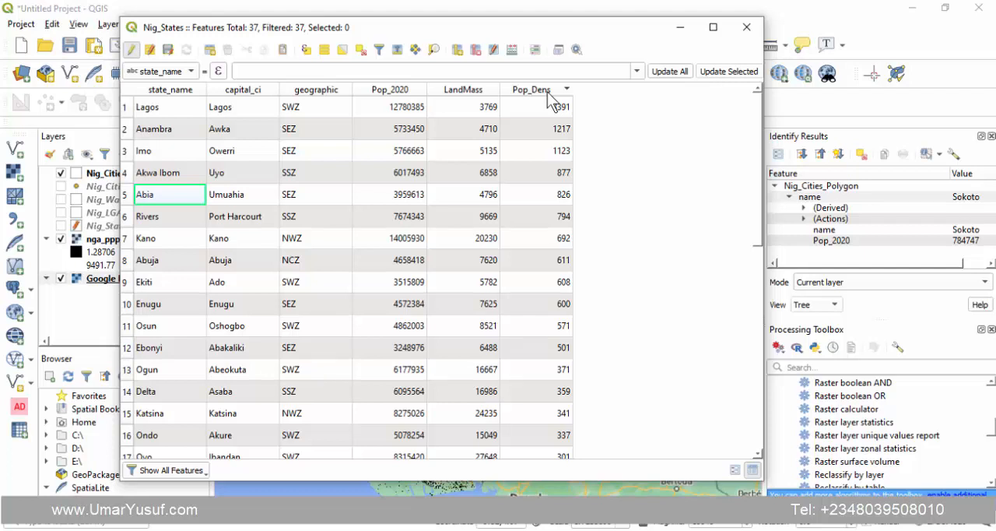
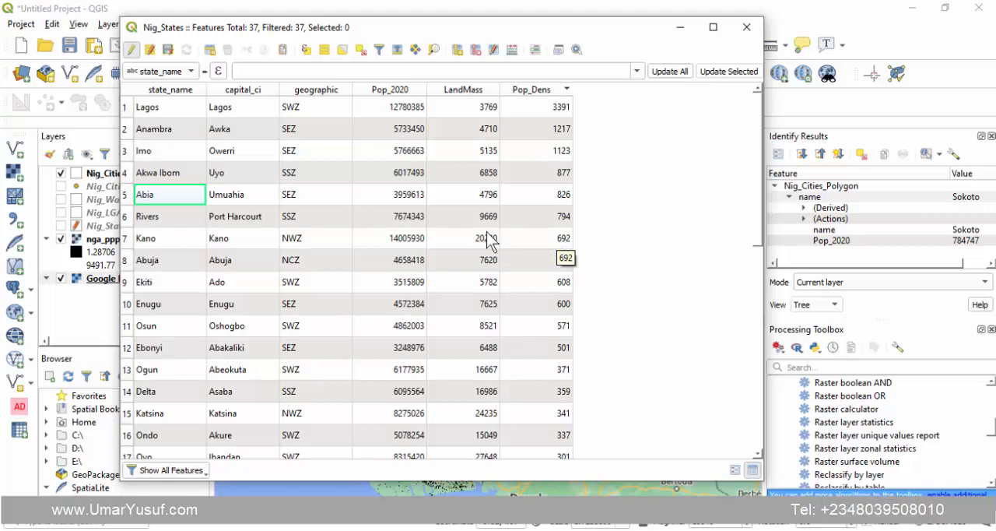
- Review the Nig_States density ranking, save the layer edits, end the editing session and close the attribute table
scroll(735, 381, down, 7)
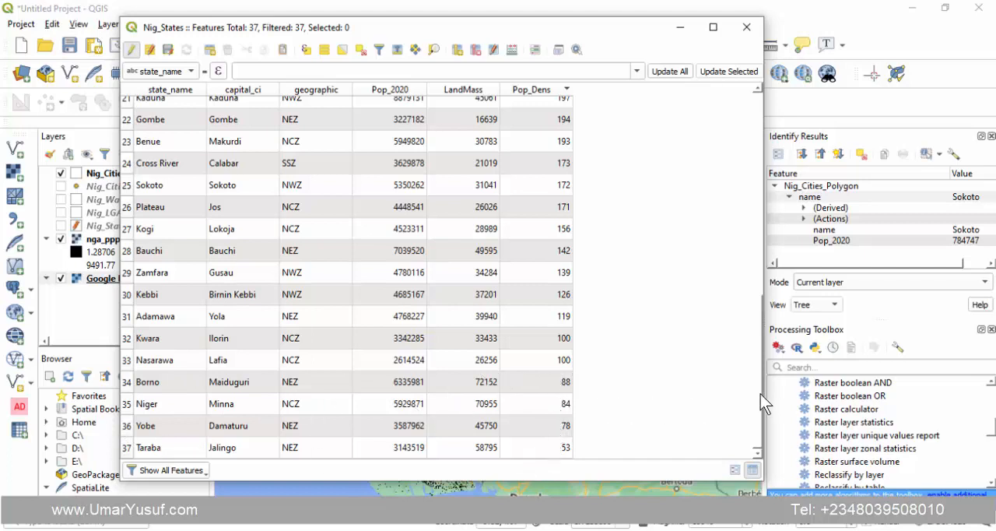
drag(755, 340, 758, 173)
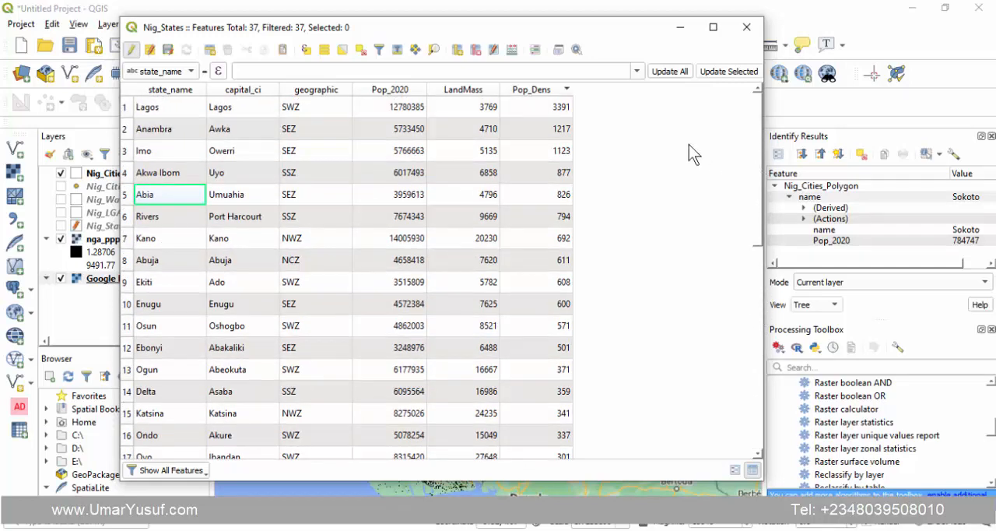
click(168, 51)
click(131, 49)
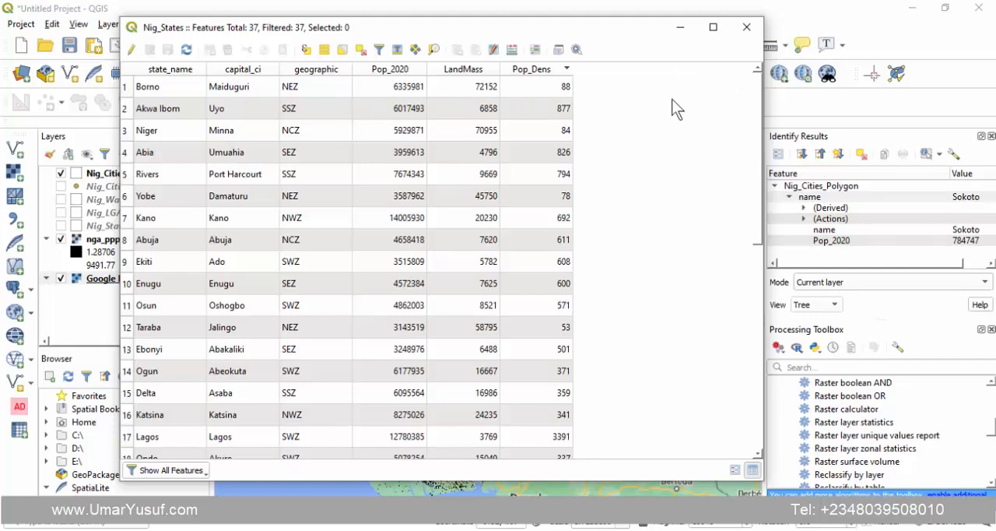
click(746, 27)
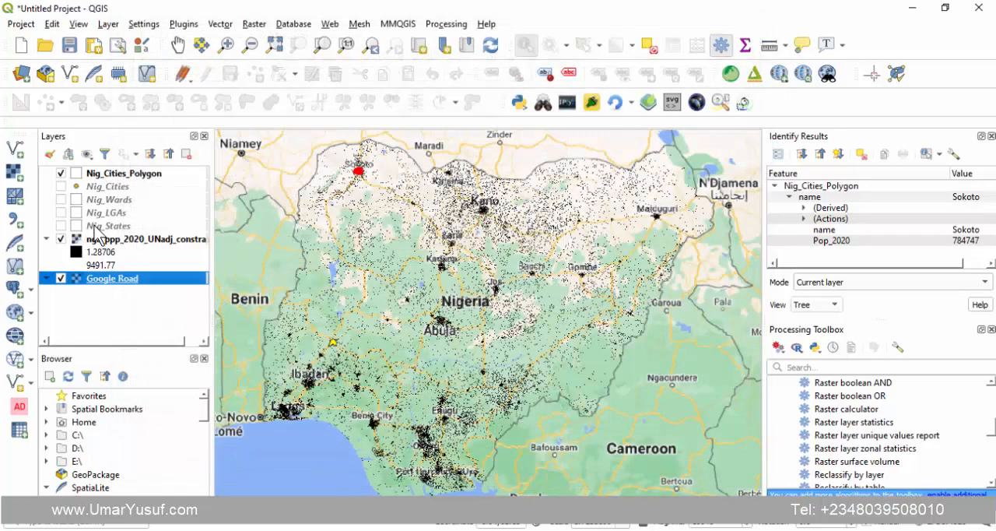
- Make the Nig_LGAs layer visible on the map and open its attribute table
click(84, 227)
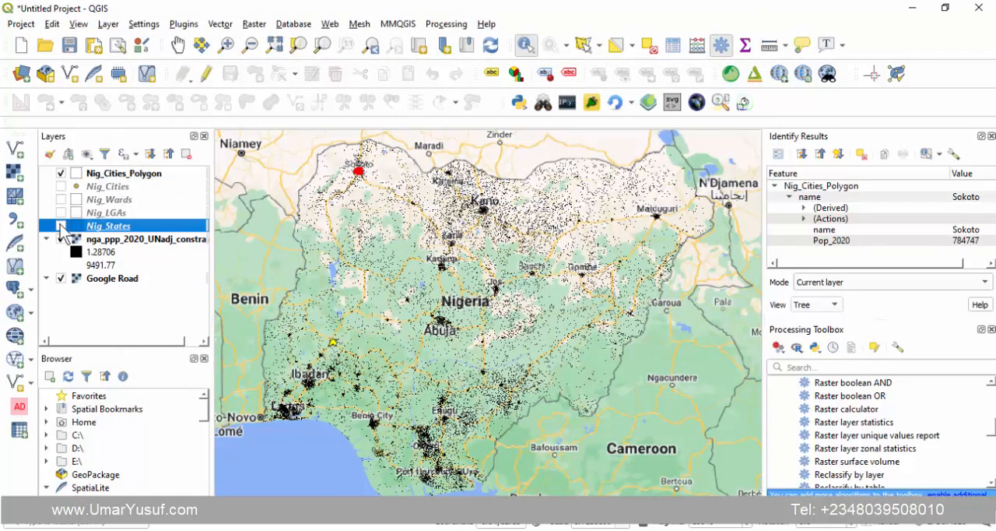
click(60, 213)
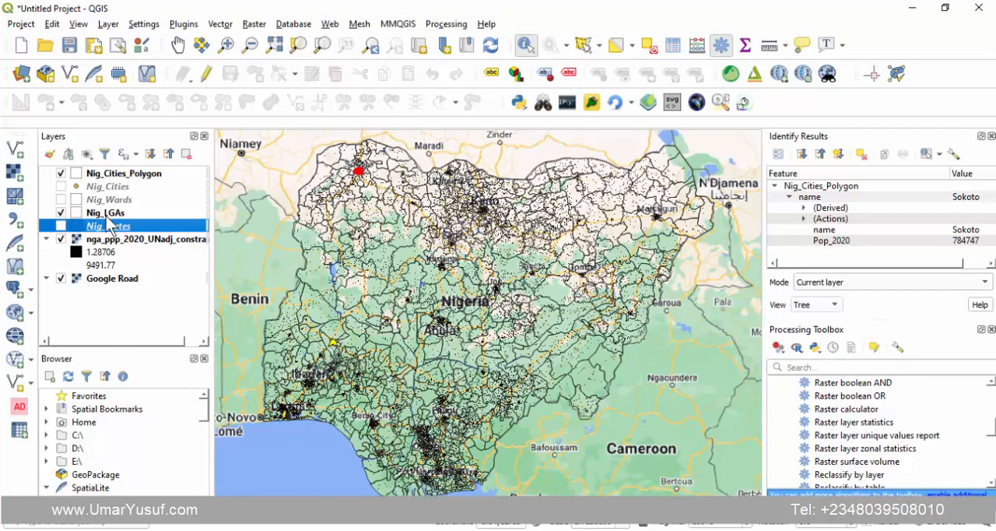
click(111, 216)
right_click(110, 216)
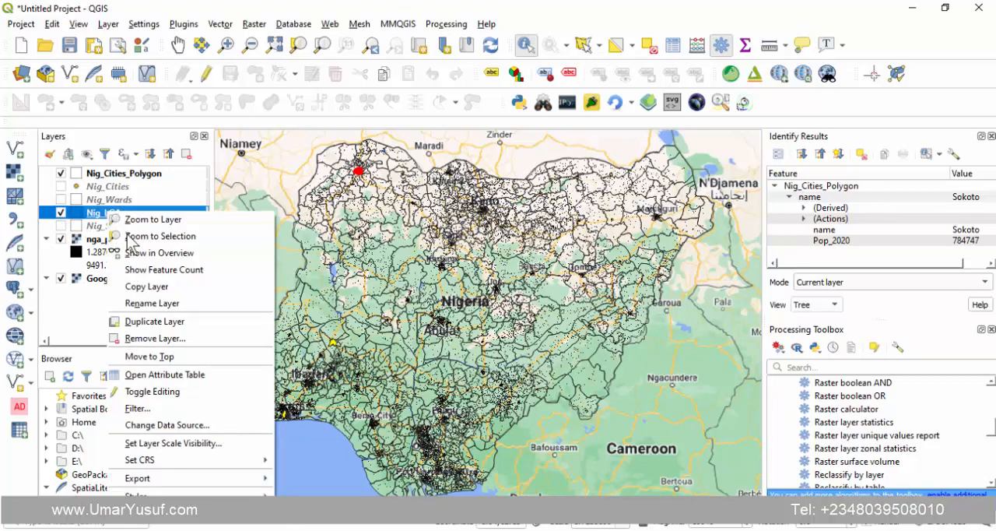
click(155, 374)
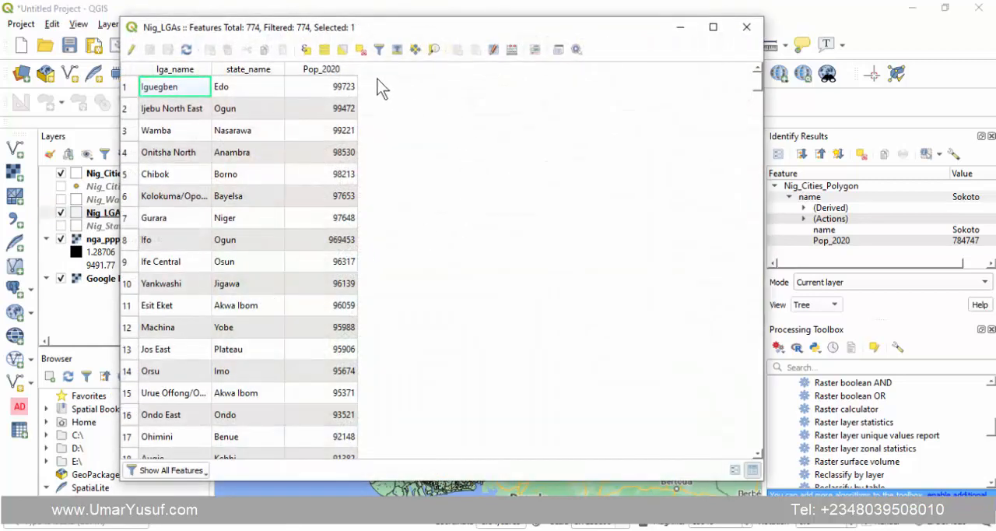
- Set up a new Nig_LGAs field named Area of type Whole number (integer) in the Field Calculator
click(513, 50)
click(438, 162)
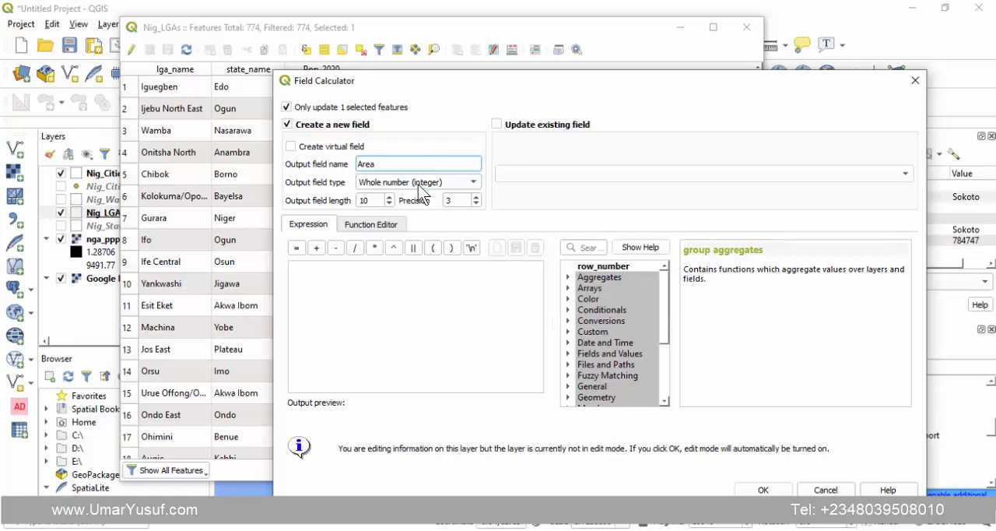
click(420, 183)
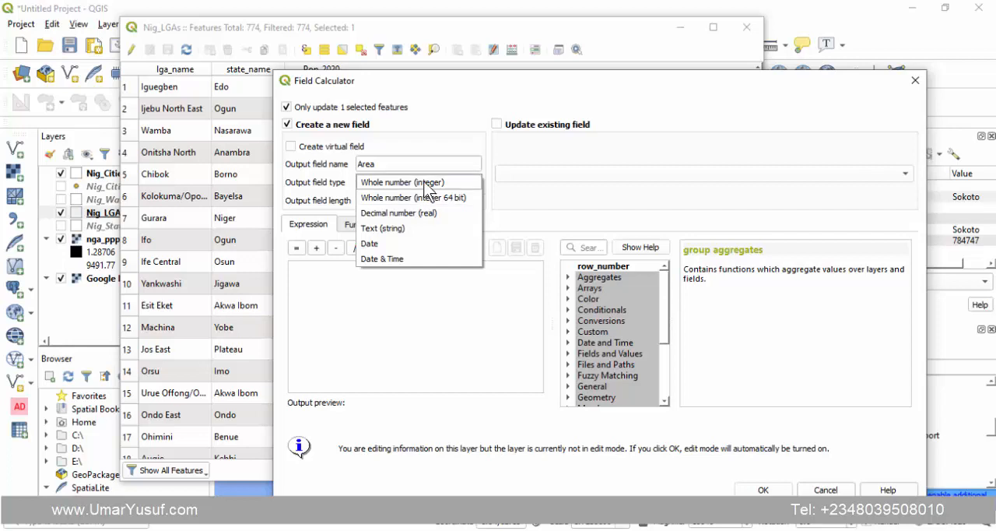
click(426, 182)
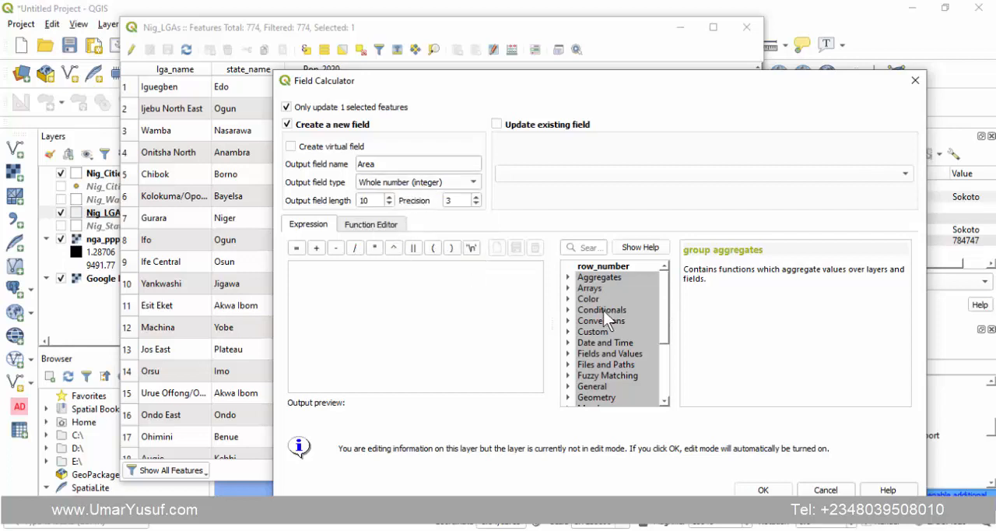
- Enter the expression $area/1000000 and create the Area field with it
click(400, 277)
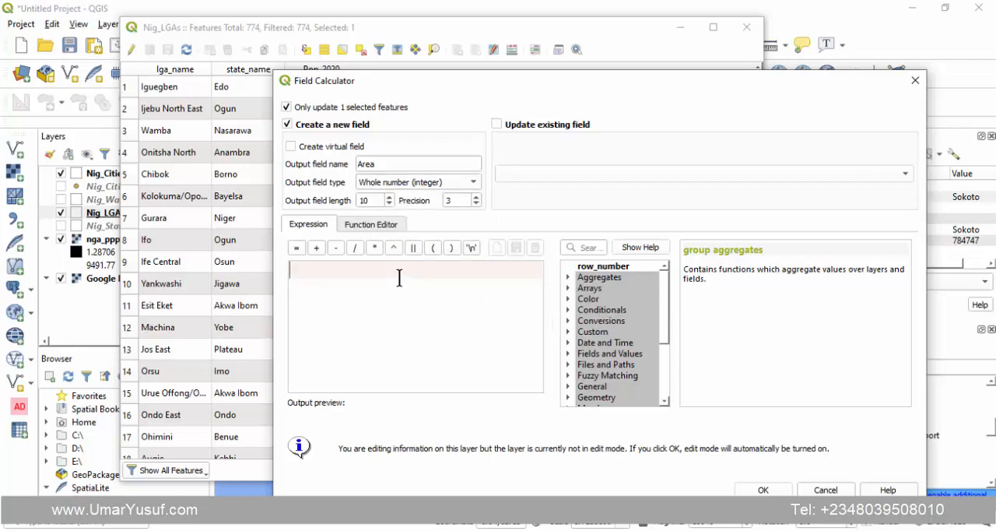
text($area)
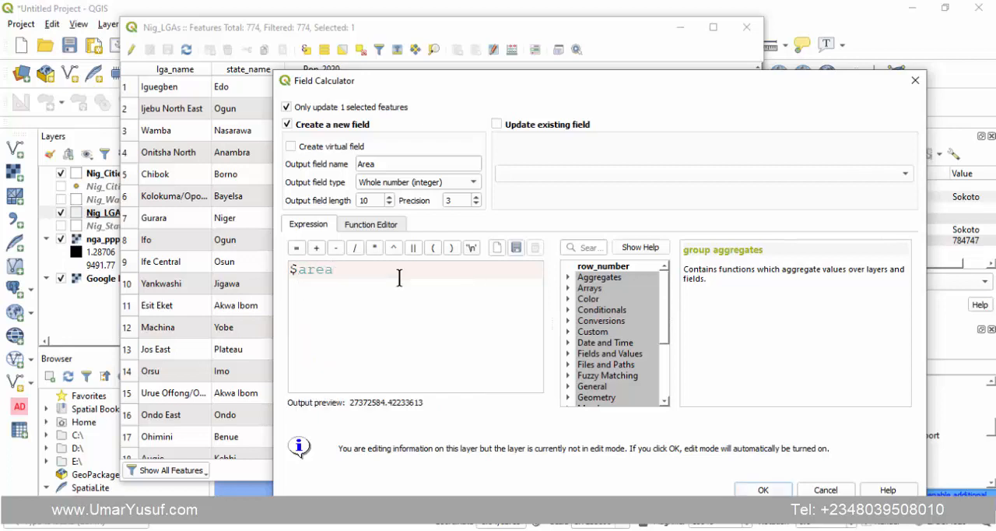
text(/)
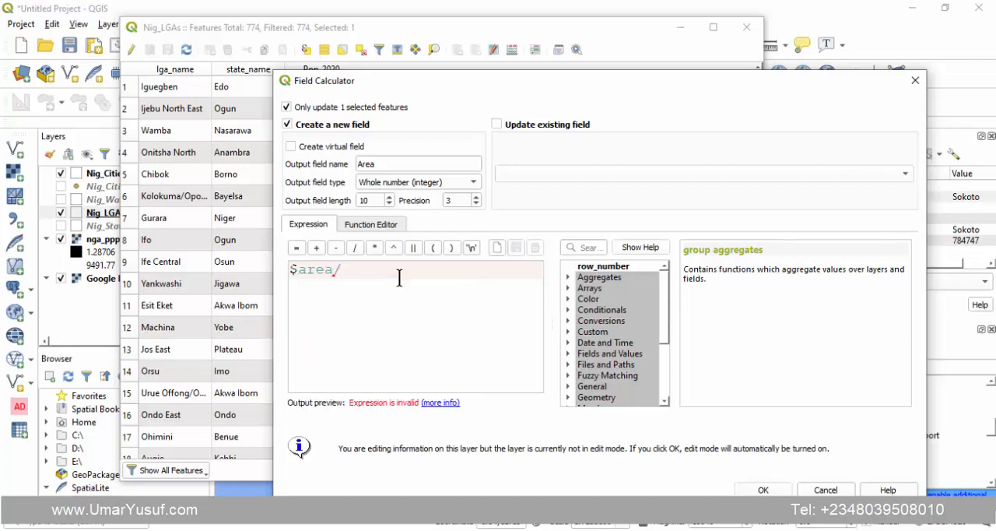
text(1000)
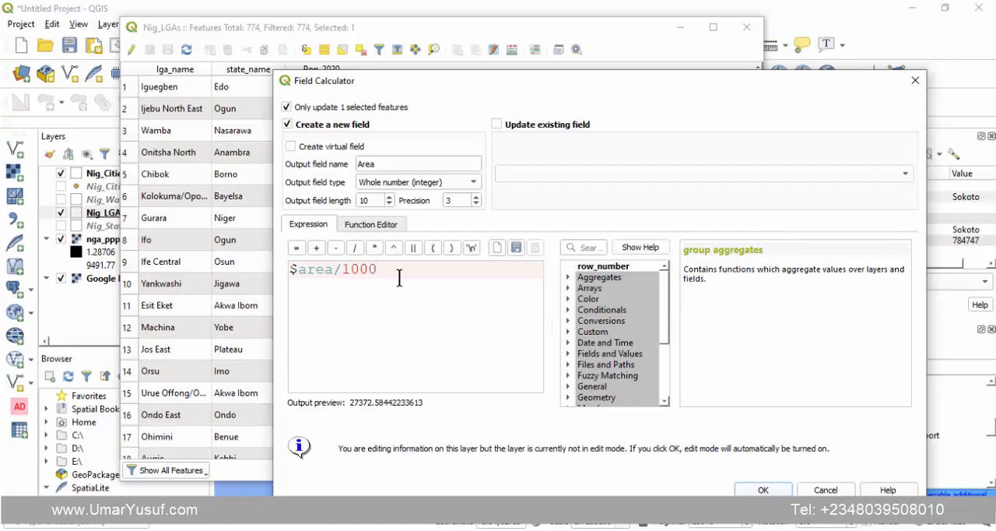
text(000)
click(762, 489)
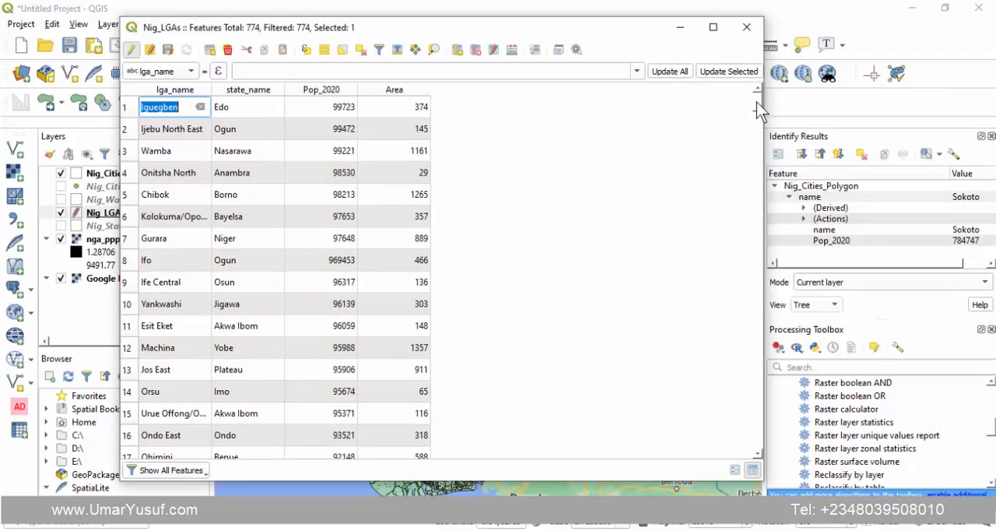
mouse_move(757, 101)
mouse_down()
mouse_move(733, 440)
mouse_move(760, 98)
mouse_up()
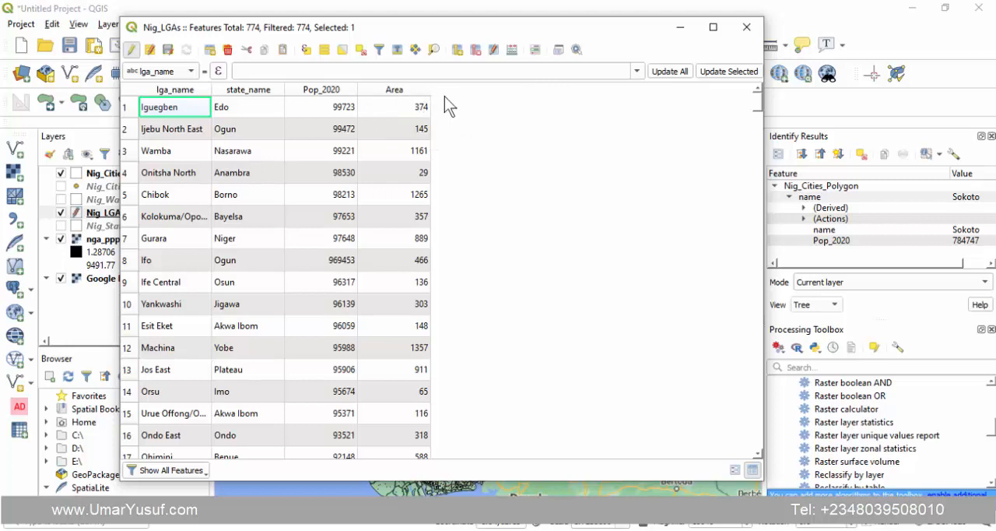
- Set up a new Nig_LGAs field named Pop_Dens in the Field Calculator, applied to all features instead of only the selected one
click(513, 51)
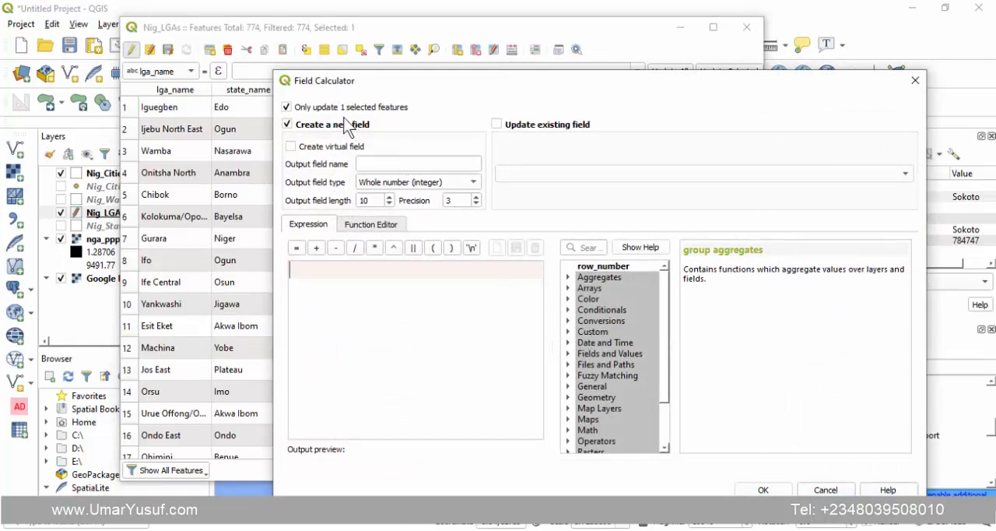
click(325, 107)
click(385, 162)
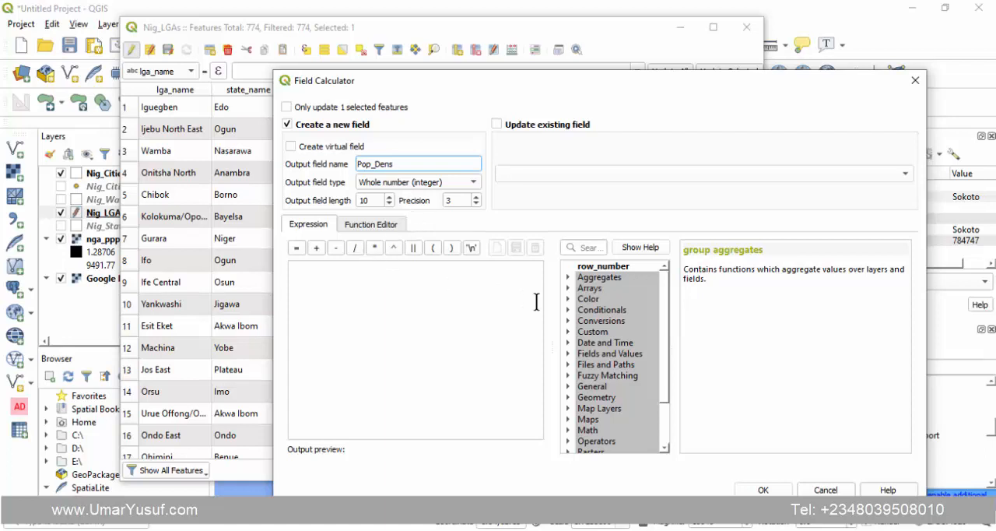
- Build the expression "Pop_2020" / "Area" from the Nig_LGAs fields and create the Pop_Dens field with it
click(569, 354)
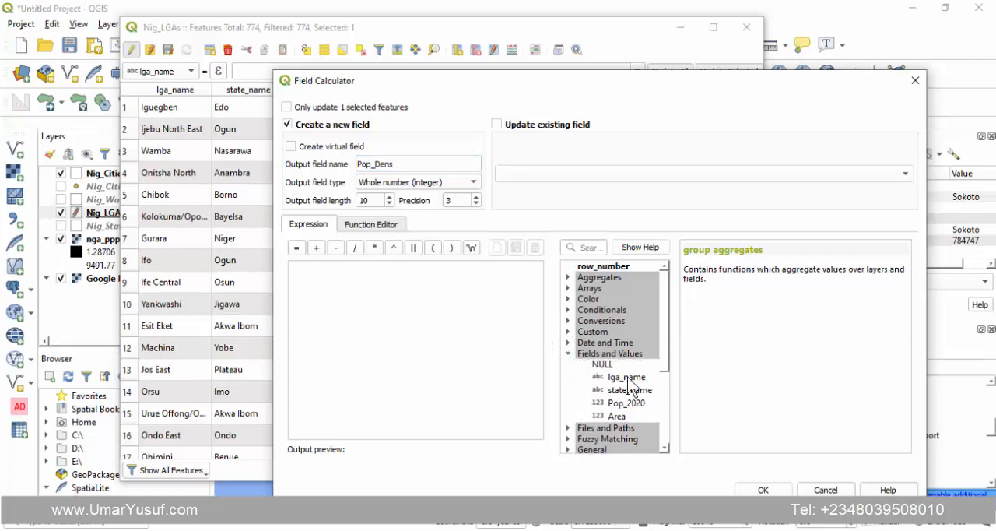
double_click(638, 403)
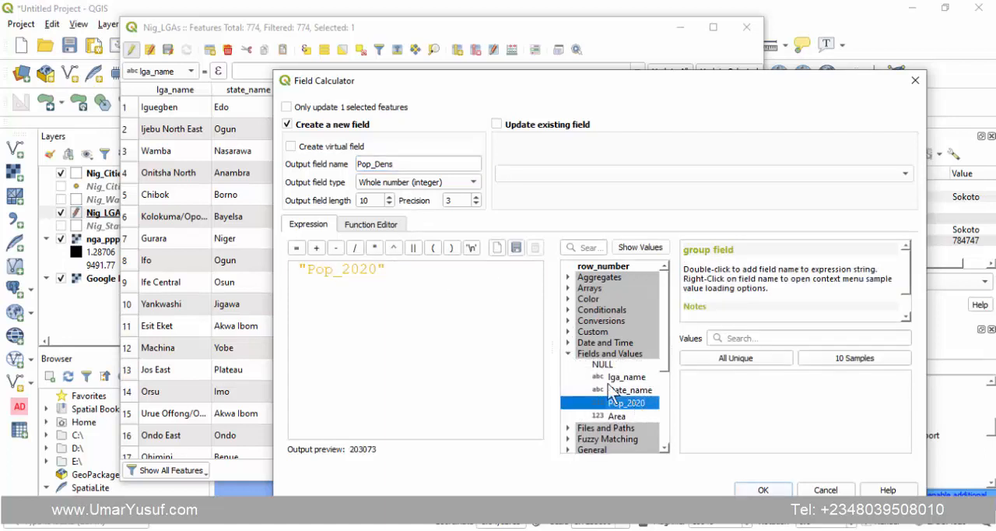
click(466, 274)
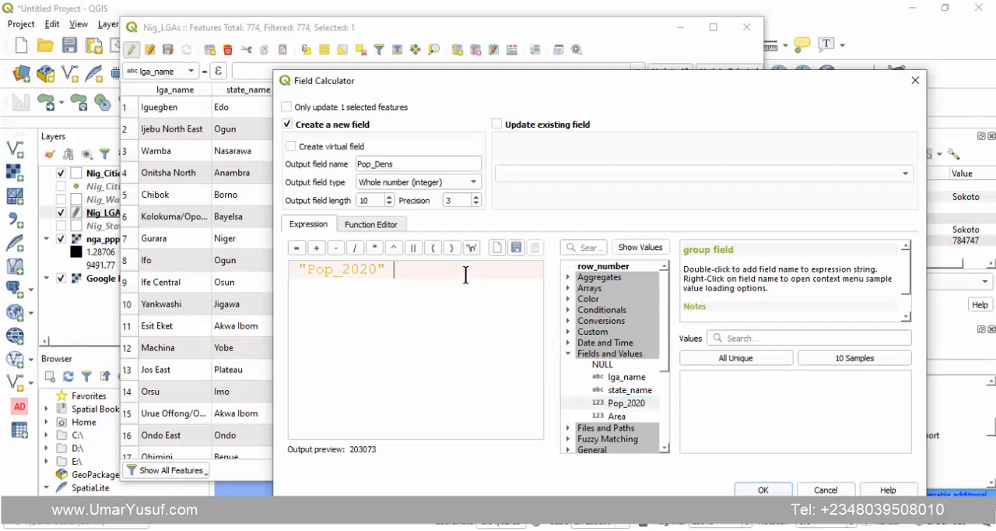
text(/)
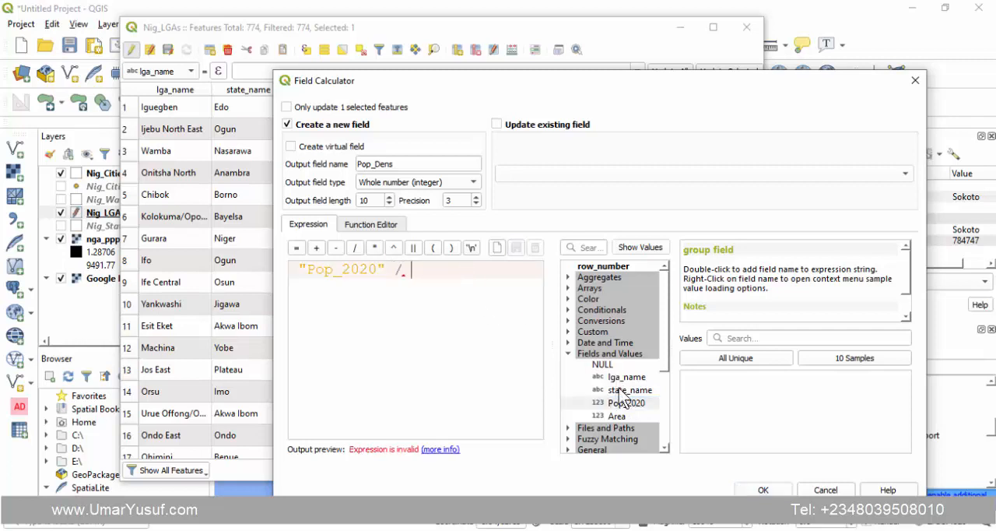
click(617, 417)
double_click(617, 417)
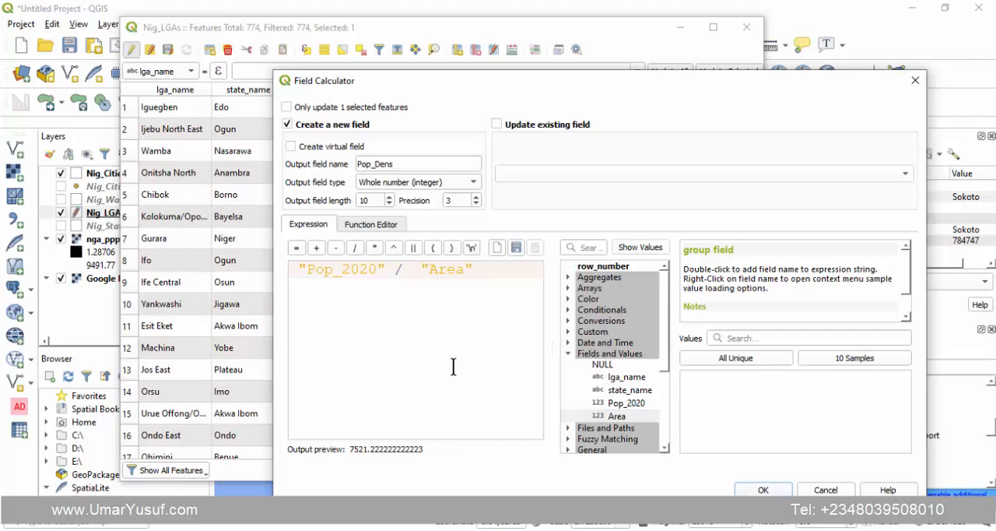
click(761, 489)
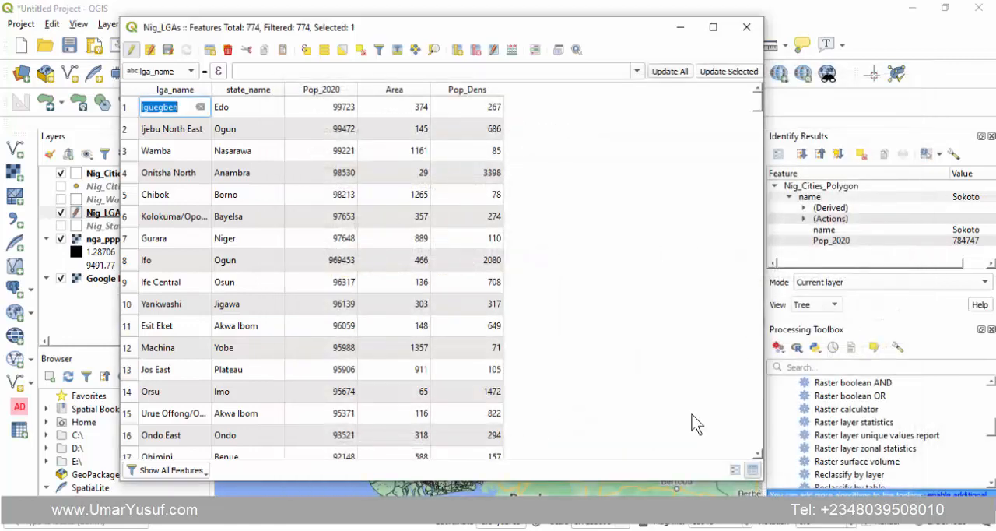
- Sort the Nig_LGAs table by Pop_Dens, first in ascending and finally in descending order
click(477, 91)
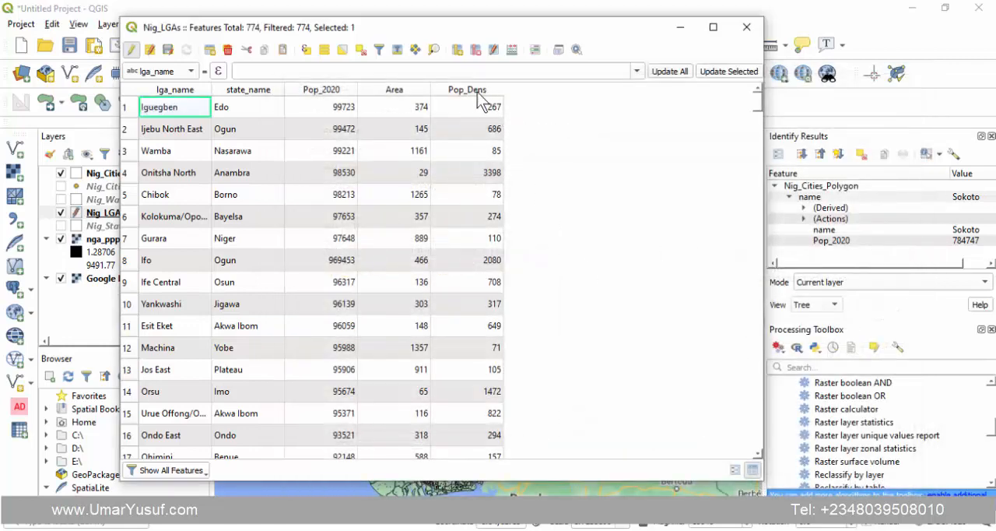
click(479, 93)
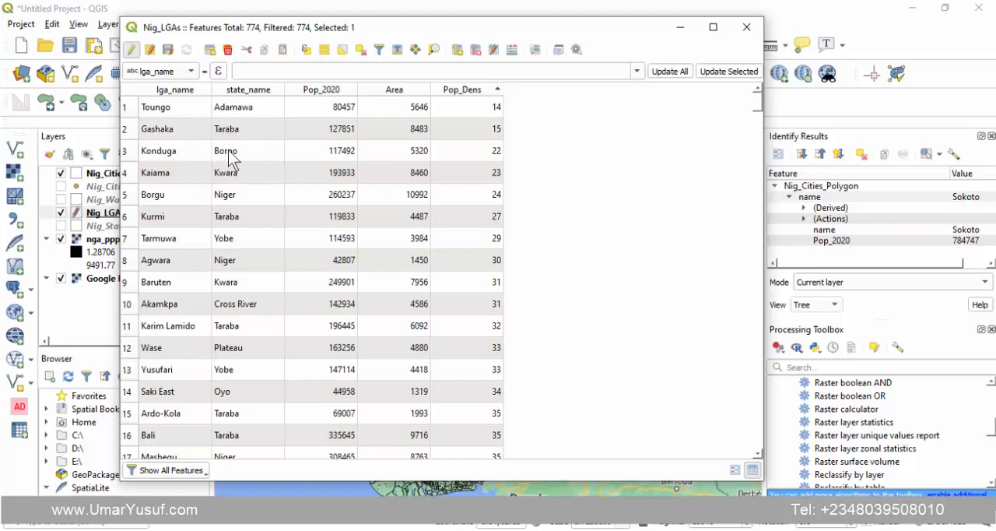
click(467, 90)
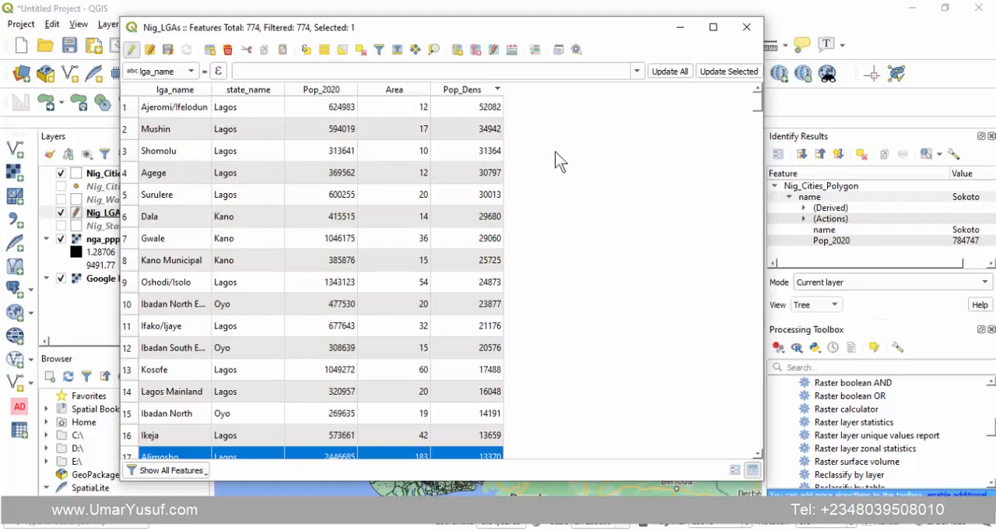
- Save the Nig_LGAs edits, end the editing session and close the attribute table
click(167, 49)
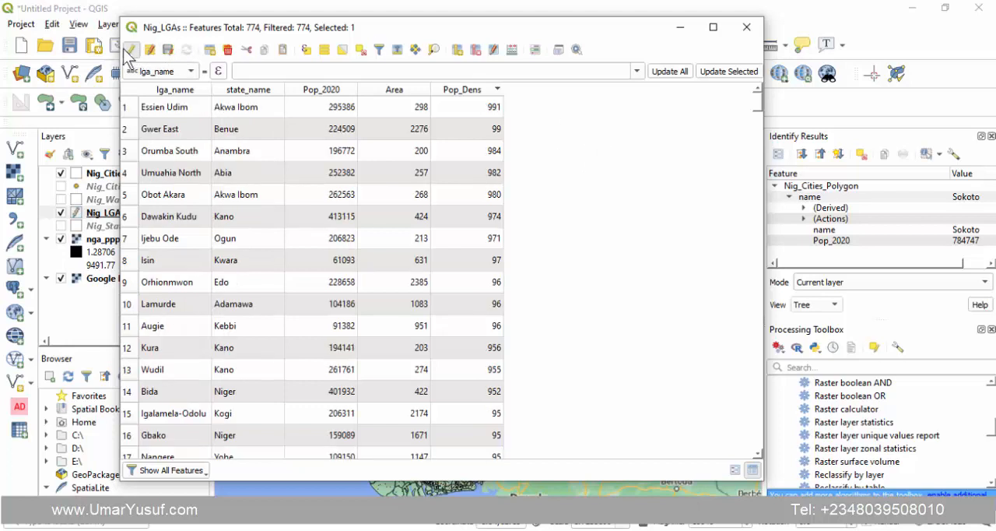
click(131, 49)
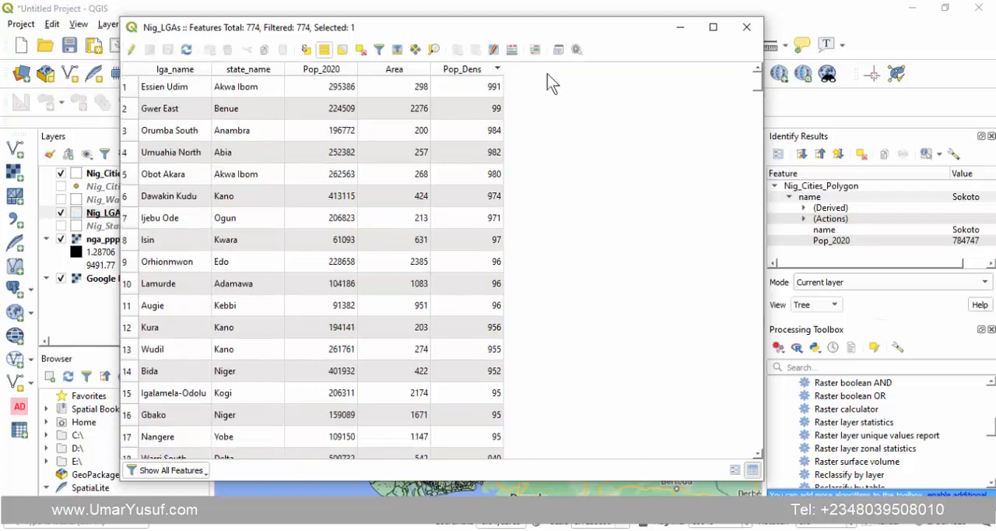
click(747, 28)
- Show the Nig_Wards layer in place of Nig_LGAs and open the Nig_Wards attribute table
click(61, 213)
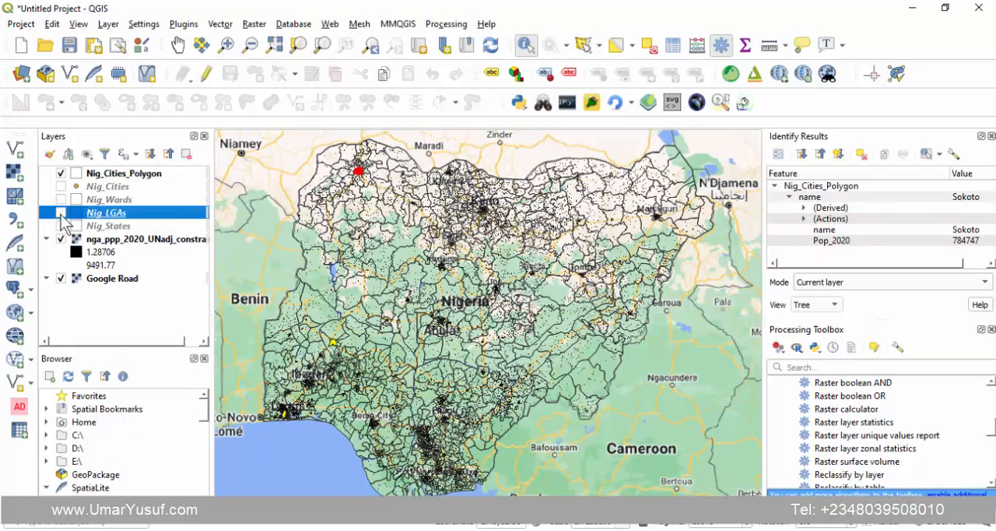
click(60, 199)
click(108, 200)
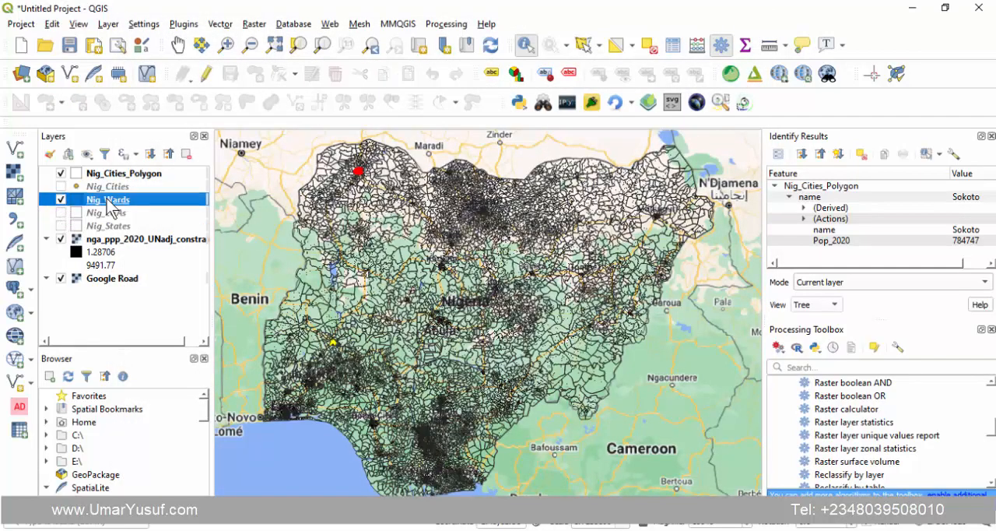
right_click(108, 203)
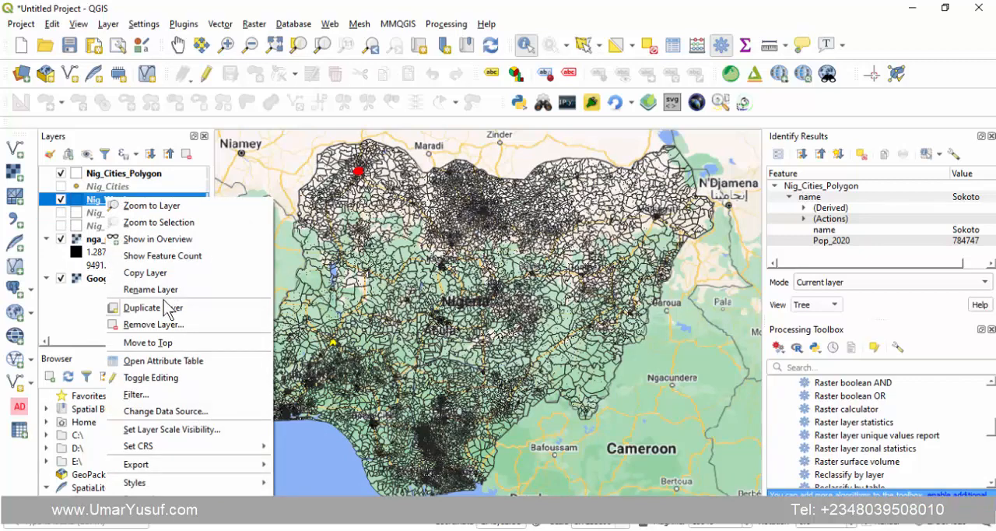
click(158, 360)
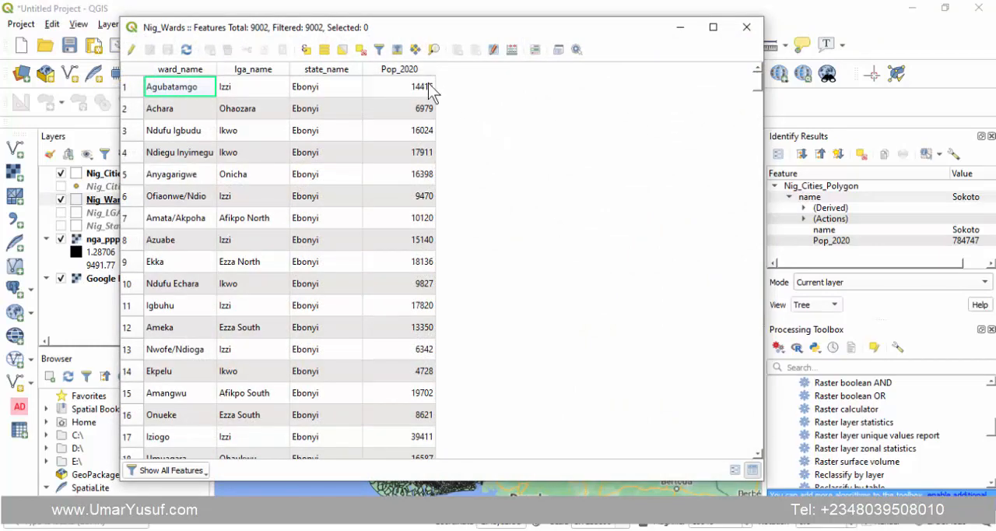
- Create a whole-number LandMass field in Nig_Wards with the expression $area/1000000
click(512, 50)
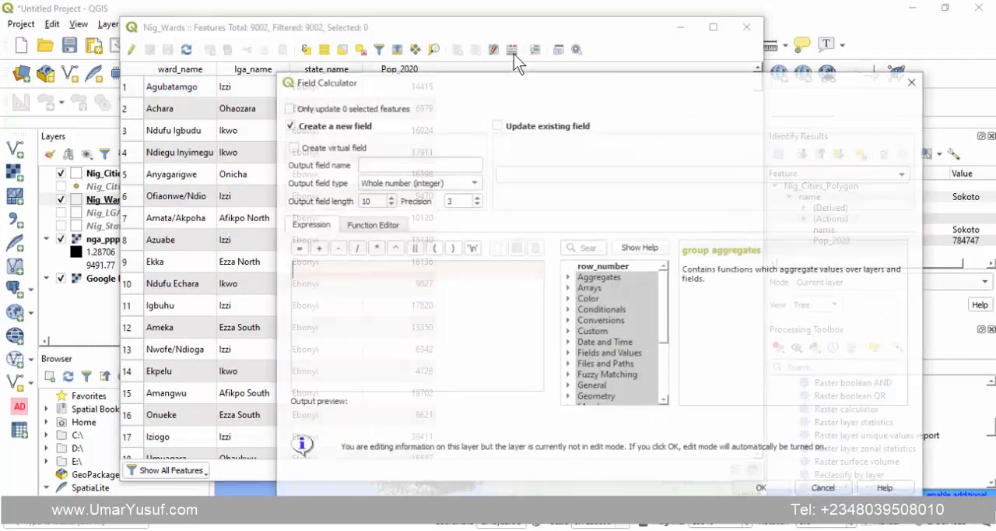
click(381, 163)
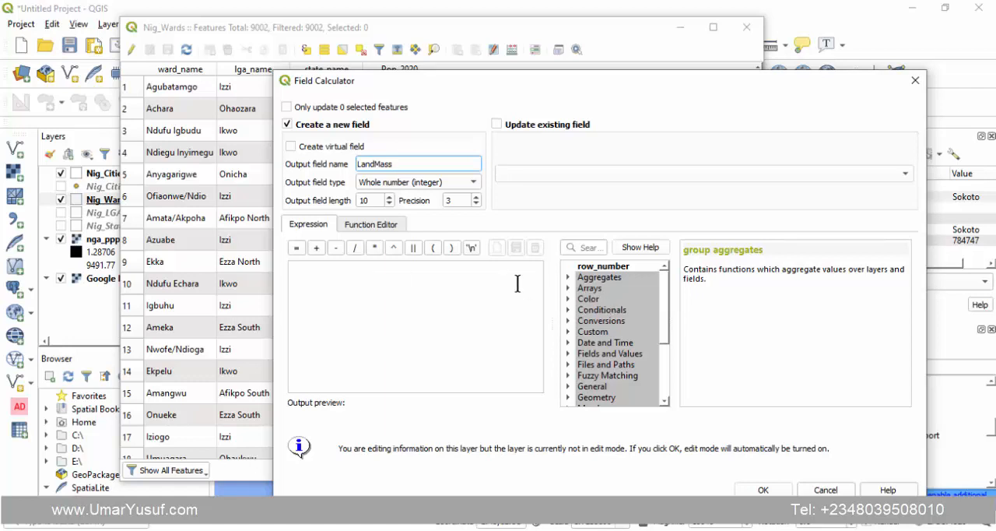
click(411, 269)
text($a)
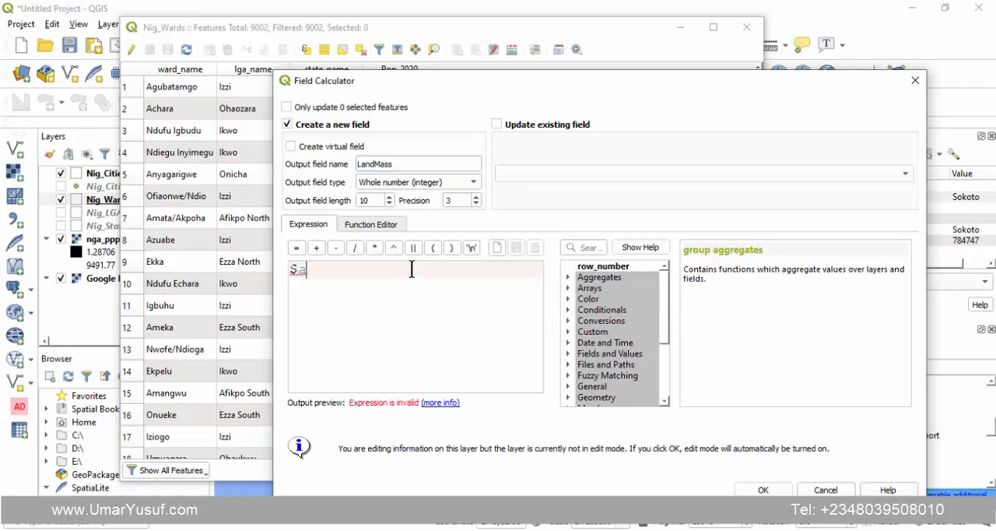
text(rea/10000)
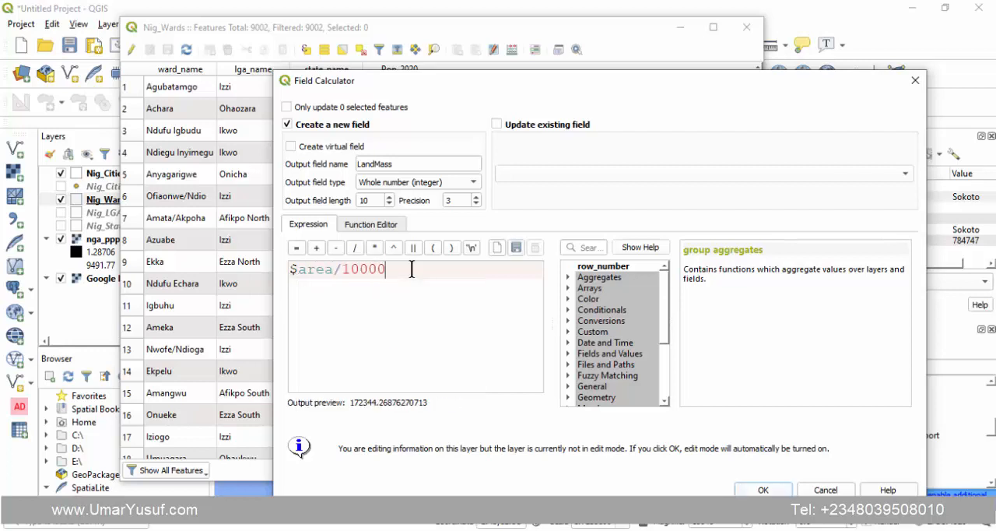
text(00)
click(763, 490)
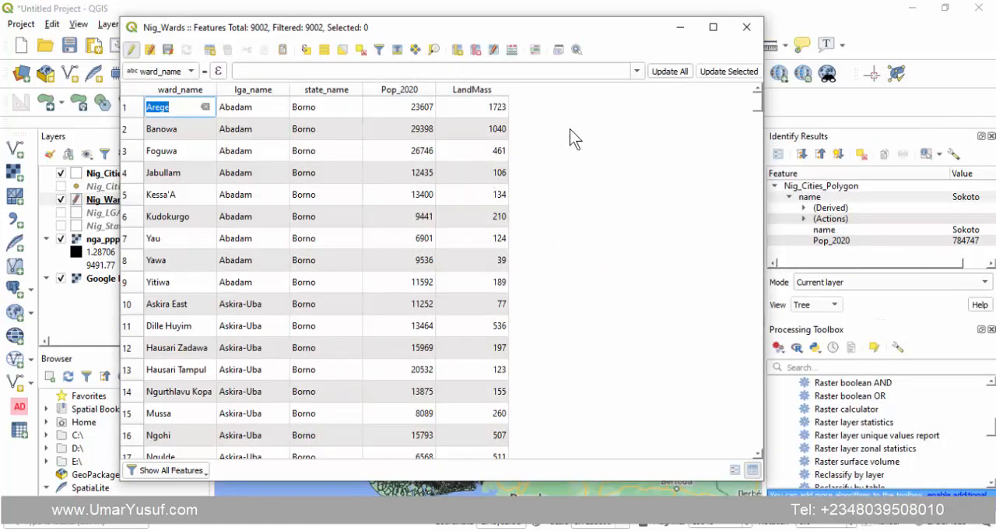
key(Escape)
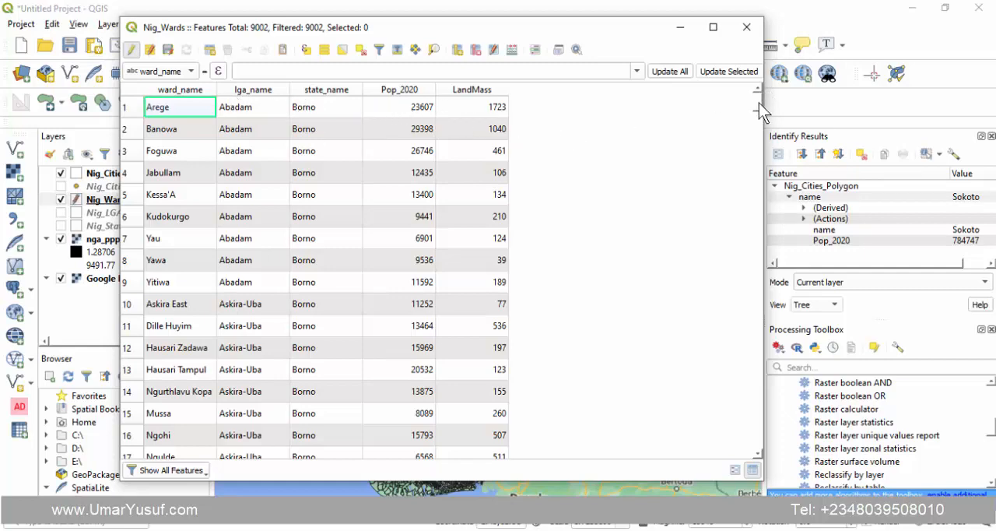
mouse_move(759, 102)
mouse_down()
mouse_move(733, 462)
mouse_move(748, 97)
mouse_up()
- Set up a new whole-number field Pop_Dens for Nig_Wards with the expression "Pop_2020" / "LandMass"
click(511, 50)
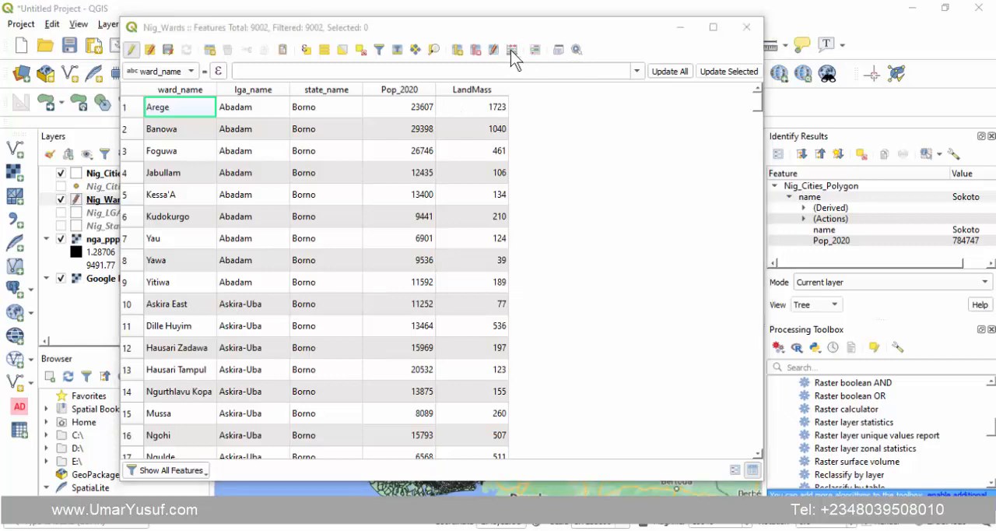
click(450, 160)
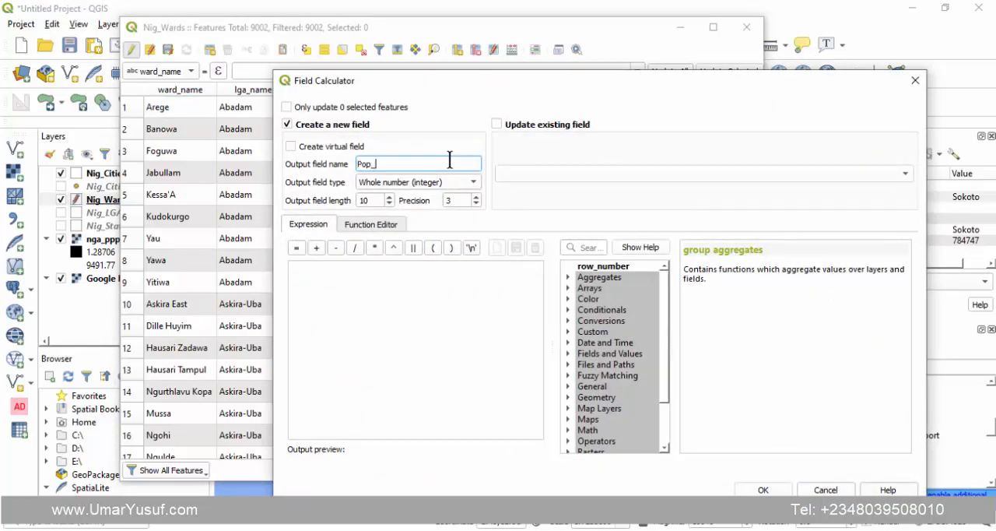
text(Pop_Dens)
click(568, 354)
double_click(628, 417)
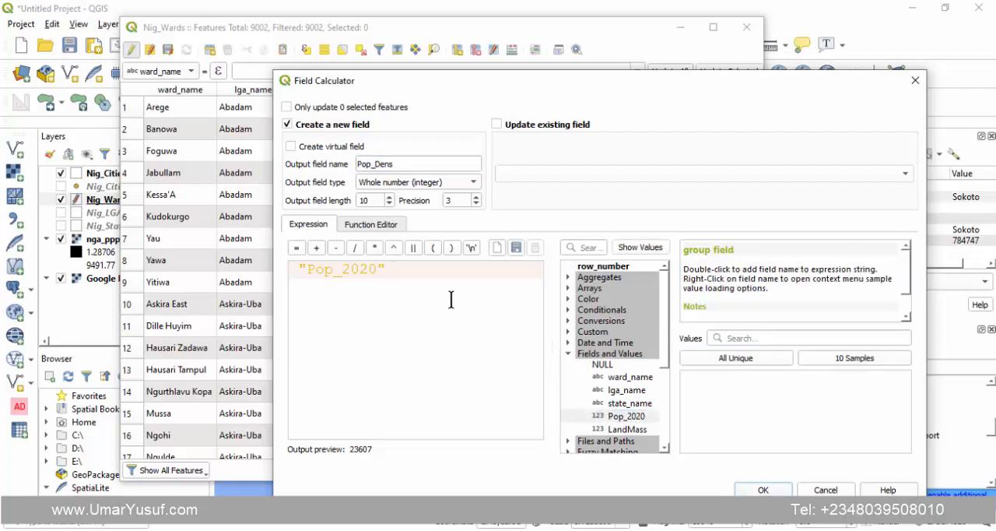
click(356, 248)
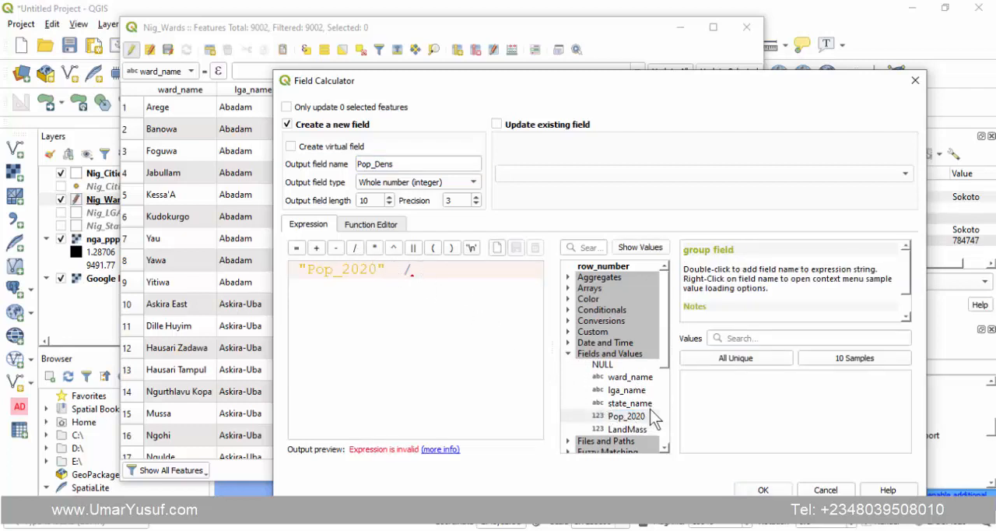
double_click(634, 429)
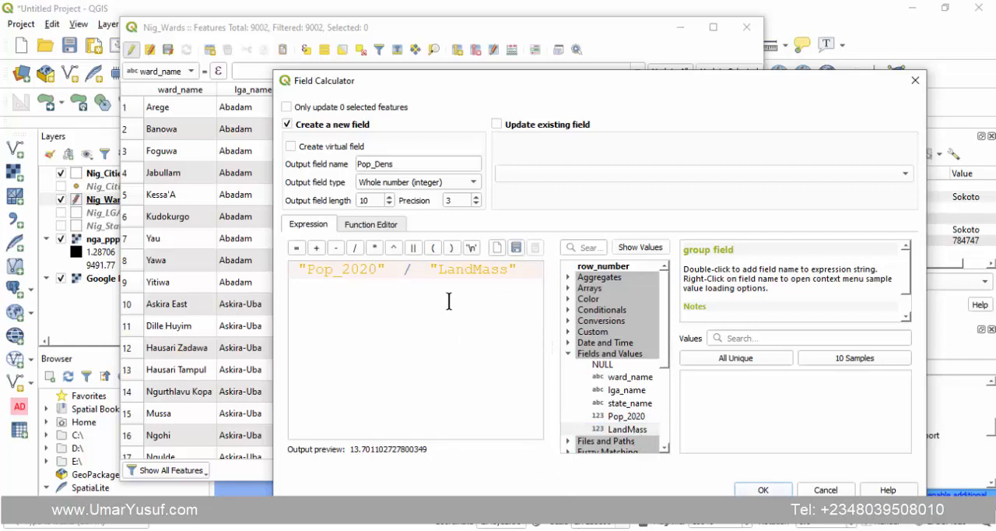
- Remove the extra spaces from the density expression and create the Pop_Dens field in Nig_Wards
click(298, 269)
key(BackSpace)
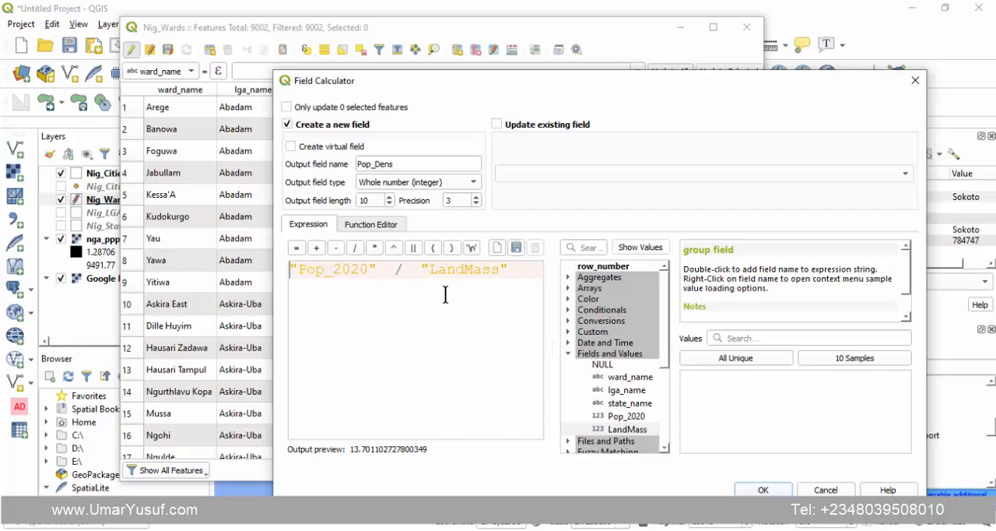
click(396, 270)
key(BackSpace)
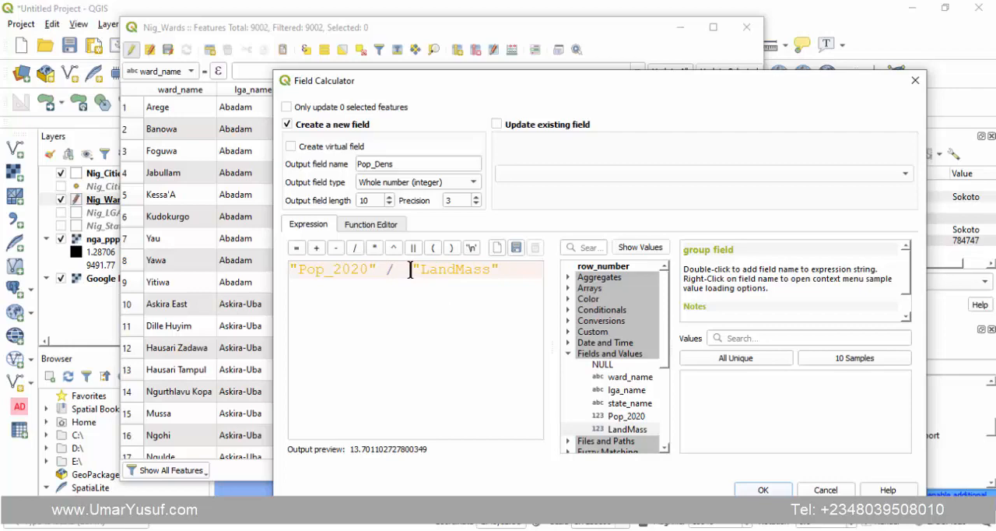
click(410, 269)
key(BackSpace)
click(764, 490)
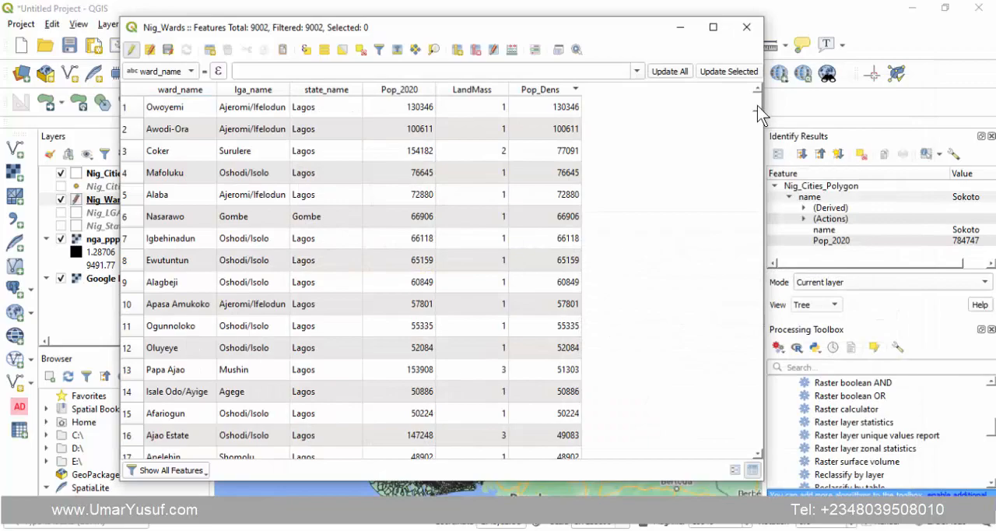
- Sort the Nig_Wards table by Pop_Dens in descending order, and close it with the edits saved and editing ended
mouse_move(755, 102)
mouse_down()
mouse_move(753, 193)
mouse_move(753, 103)
mouse_up()
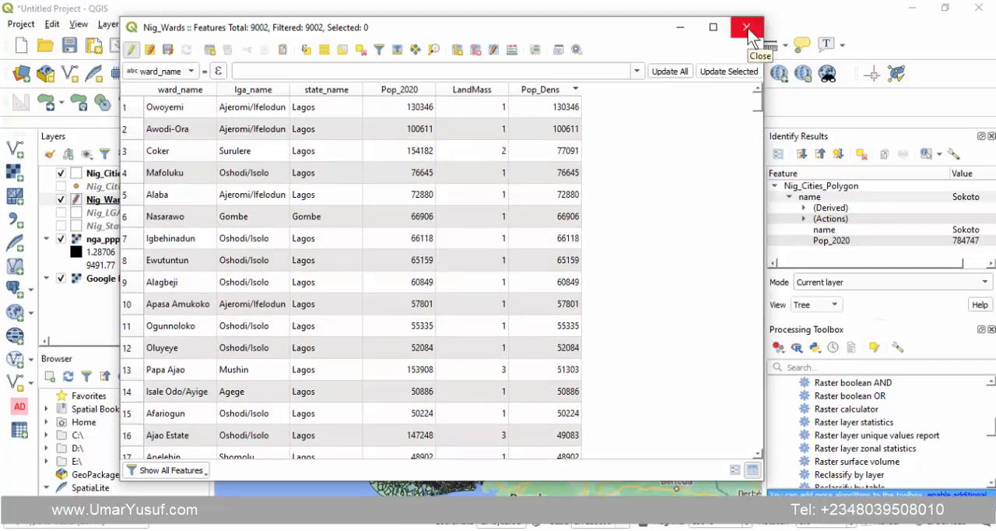
drag(178, 30, 173, 37)
click(166, 57)
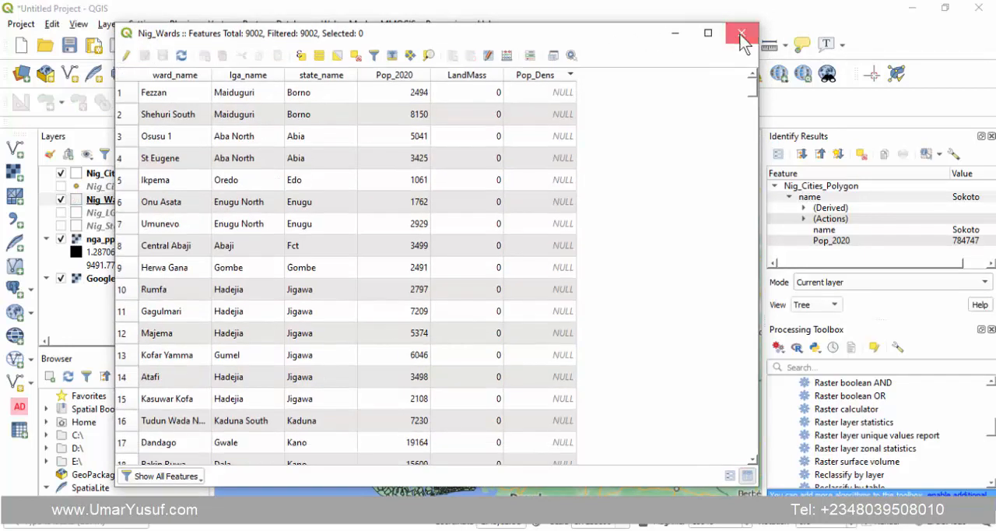
click(741, 33)
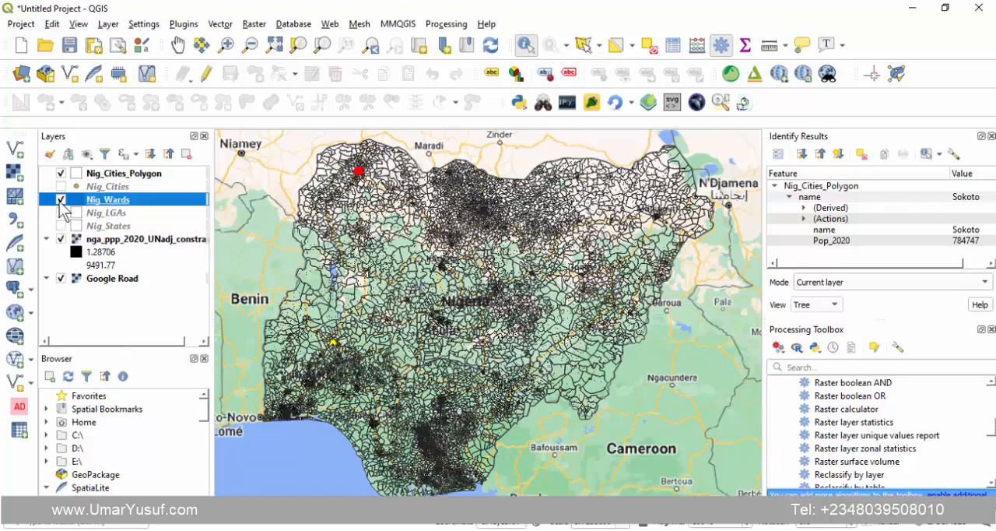
- Hide the Nig_Wards layer and open the Nig_Cities_Polygon attribute table
click(61, 200)
click(109, 174)
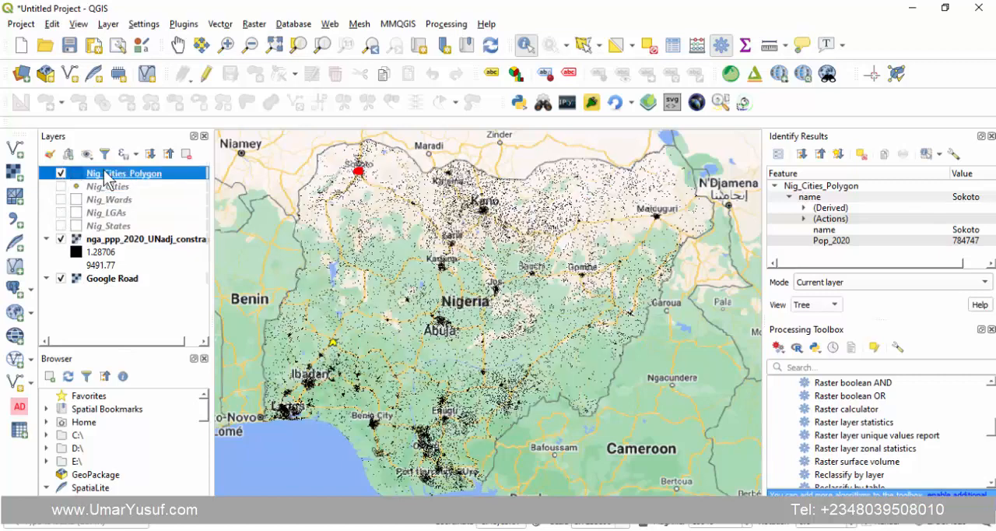
right_click(106, 176)
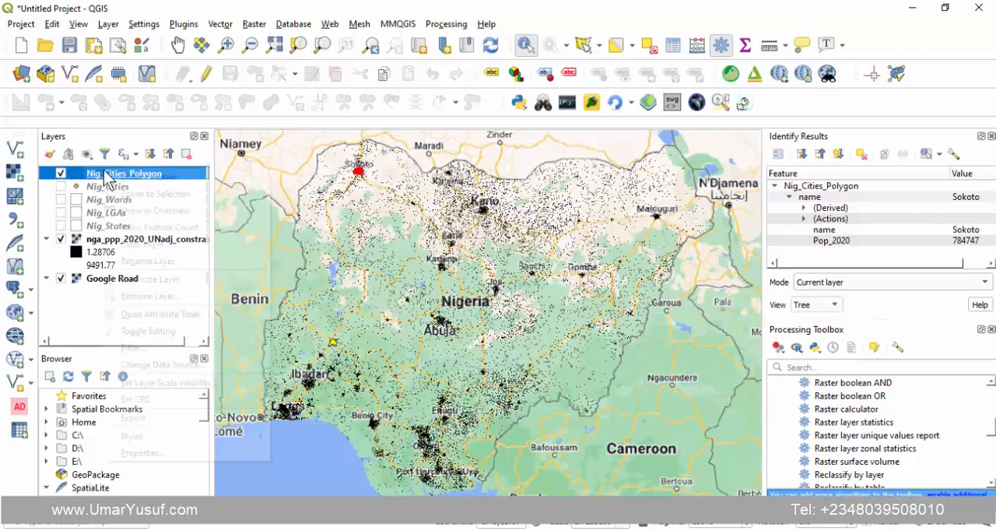
click(151, 315)
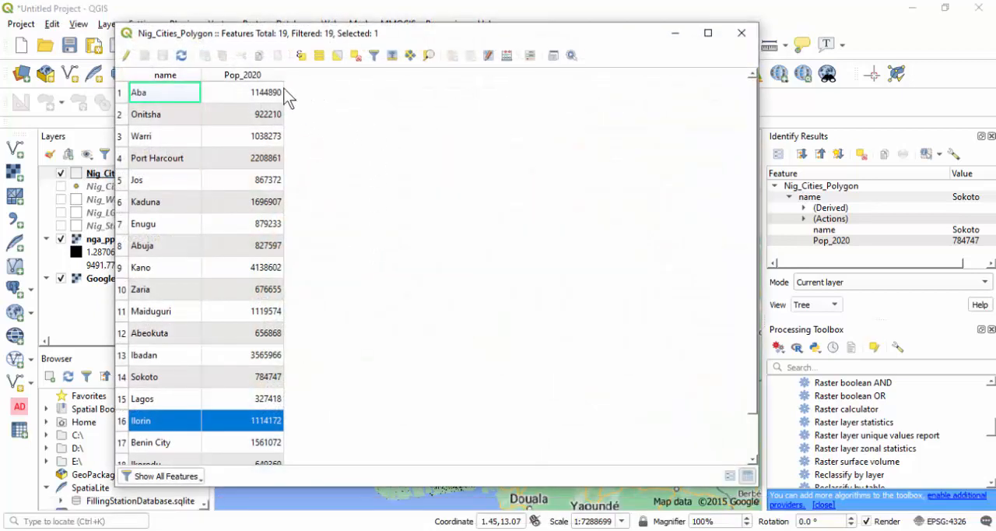
- Create a whole-number LandMass field for all Nig_Cities_Polygon features, not only the selected one, with the expression $area/1000000
click(493, 57)
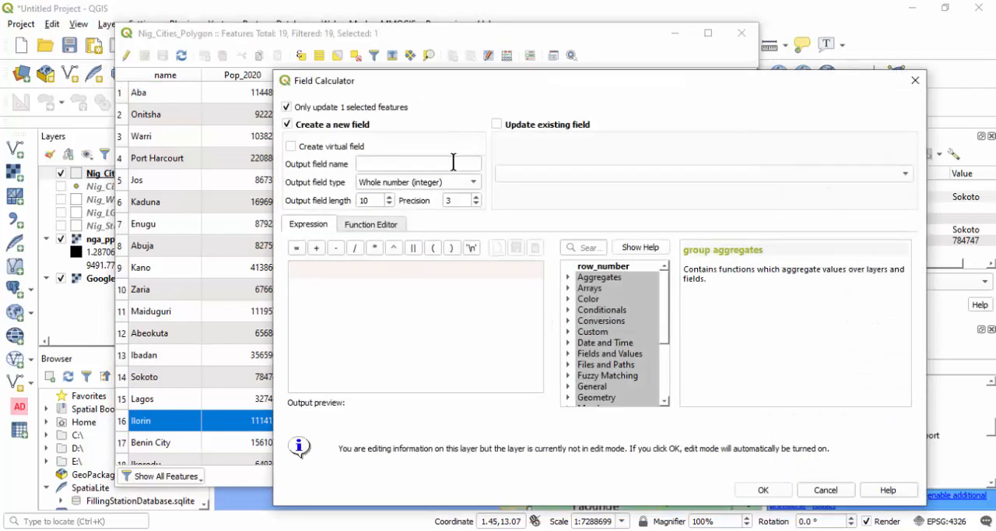
click(322, 108)
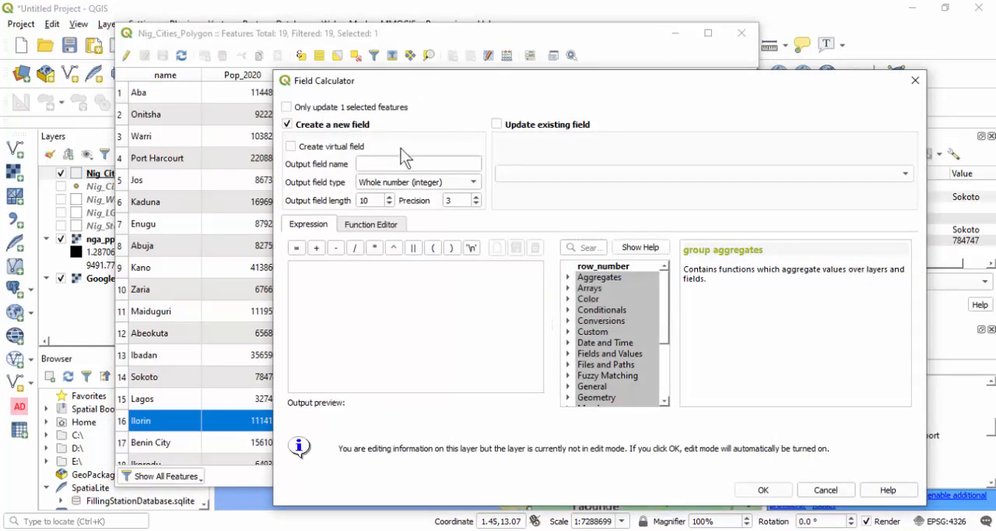
click(413, 162)
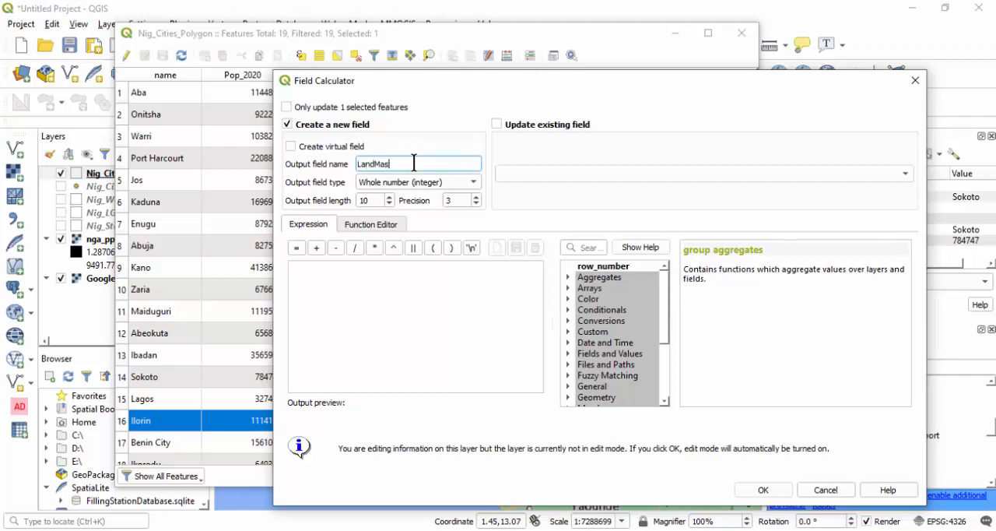
click(387, 273)
text($)
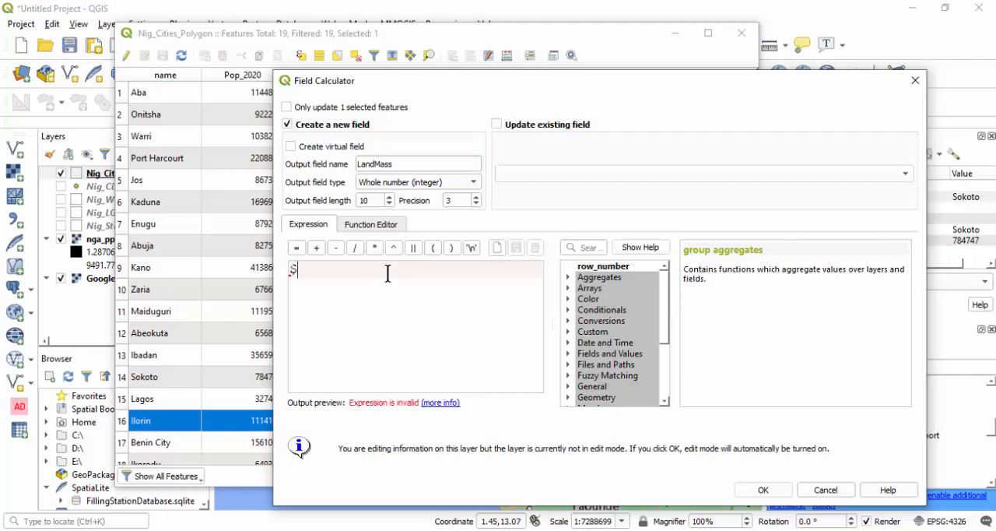
text(area)
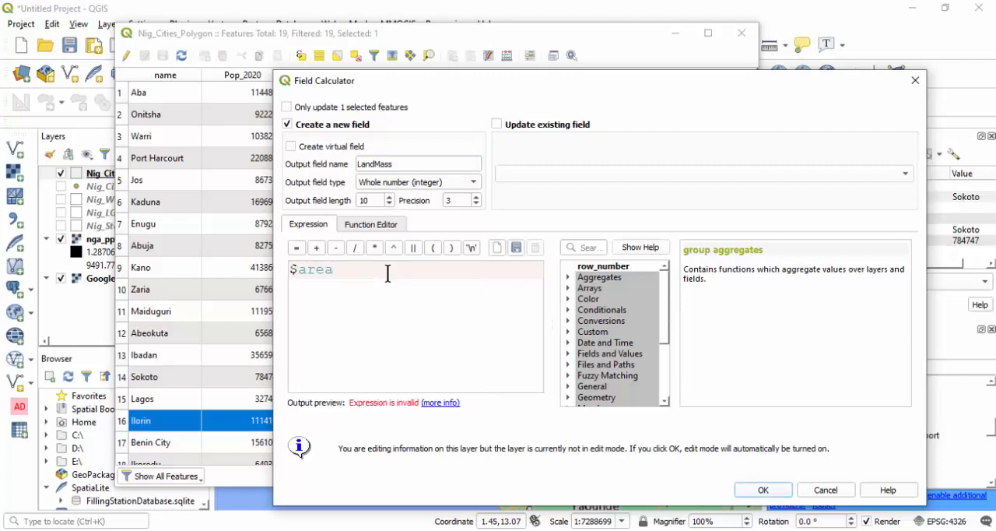
text(/1000)
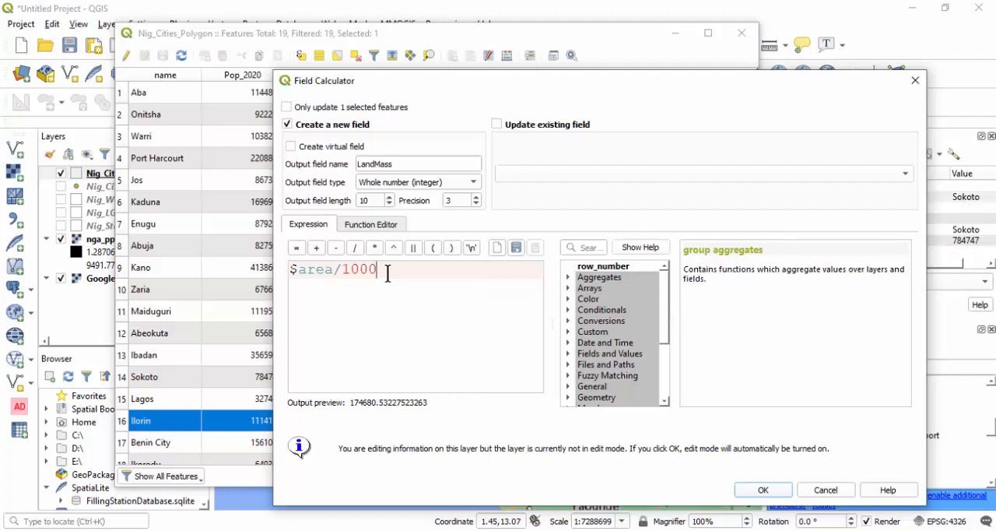
text(000)
click(762, 490)
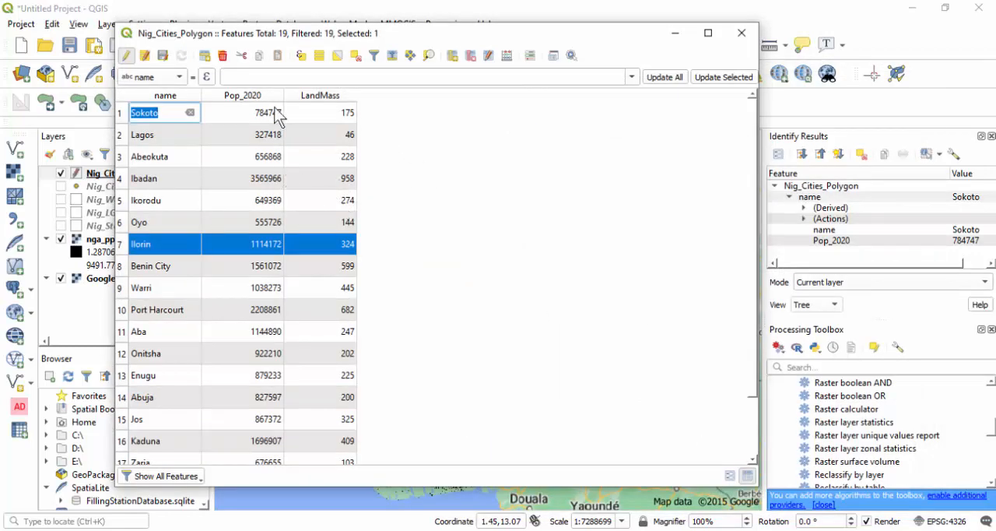
- Deselect all city features and sort the table by LandMass, first in ascending and finally in descending order
click(358, 57)
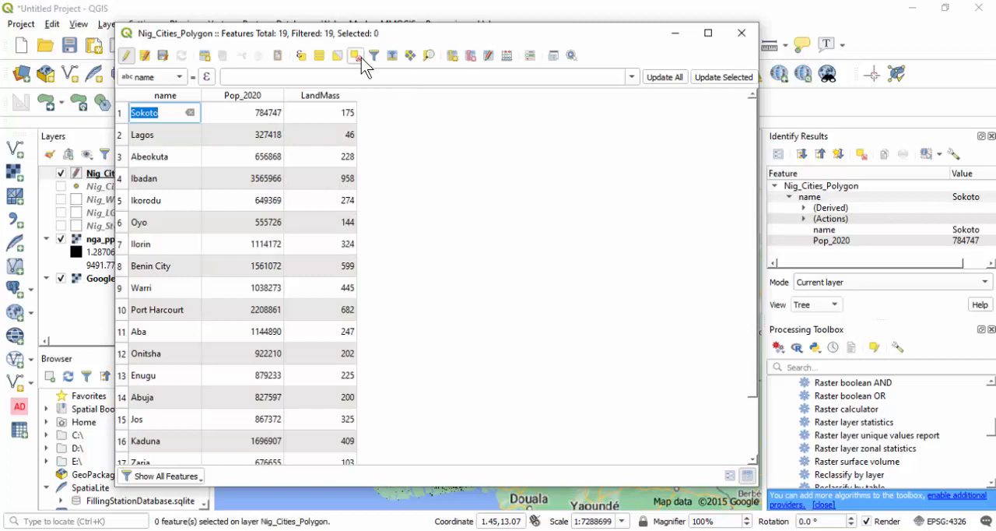
click(335, 97)
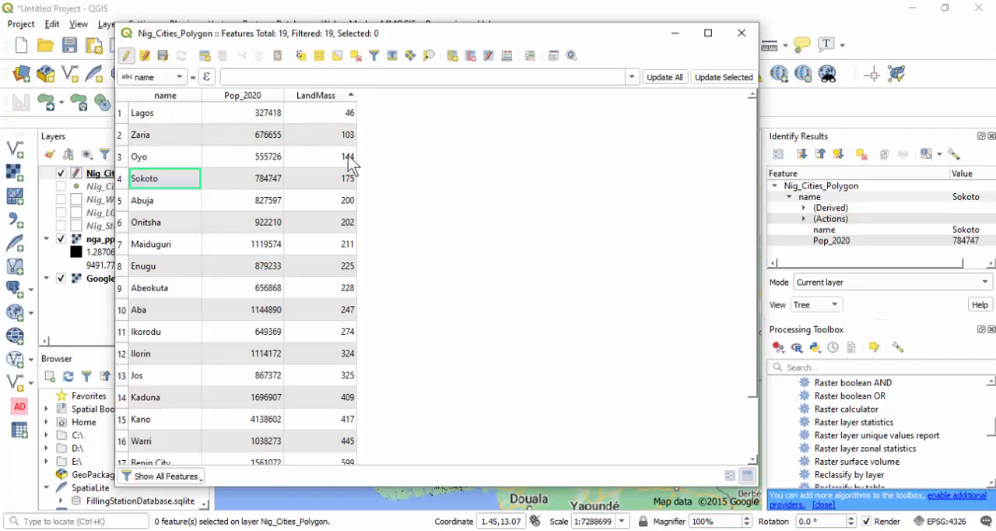
click(324, 96)
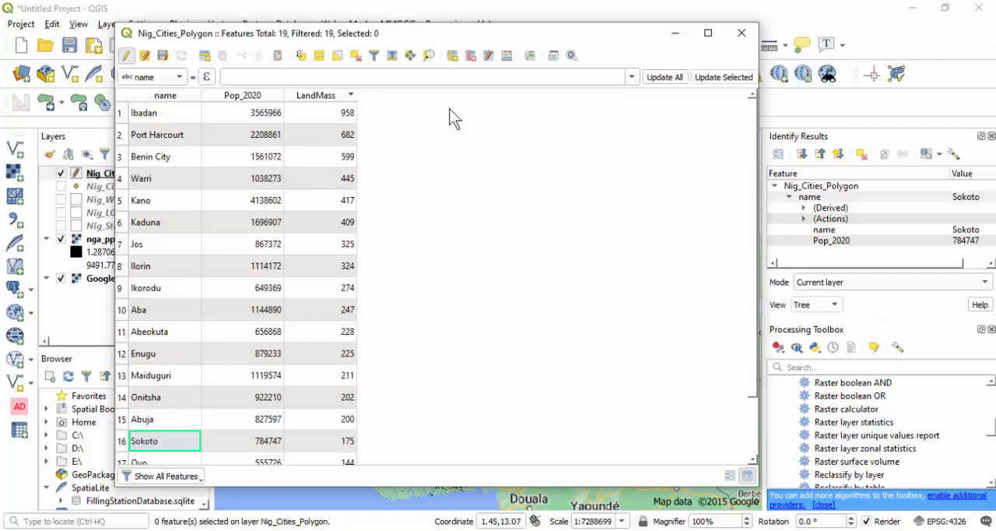
- Check the population density formula in the browser, and create a whole-number Pop_Dens field in Nig_Cities_Polygon with the expression "Pop_2020" / "LandMass"
click(507, 56)
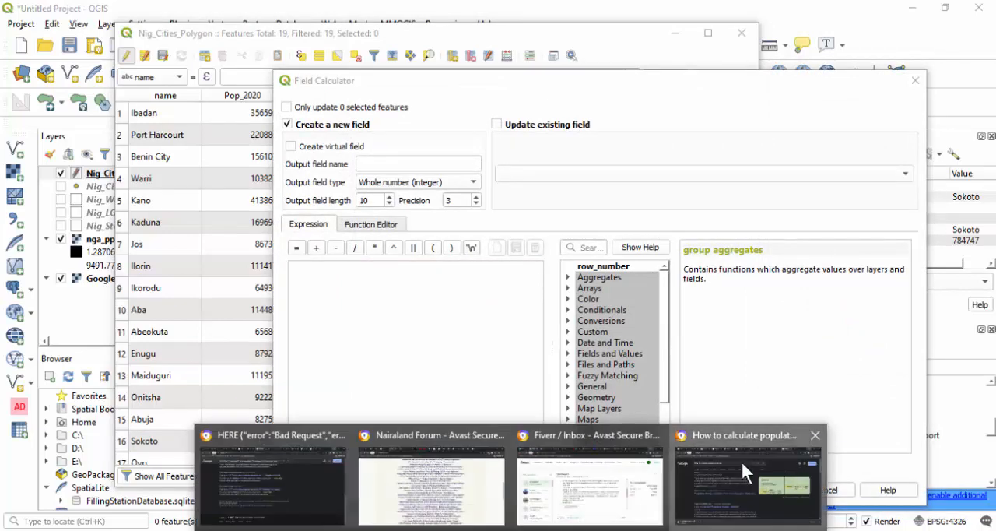
click(741, 459)
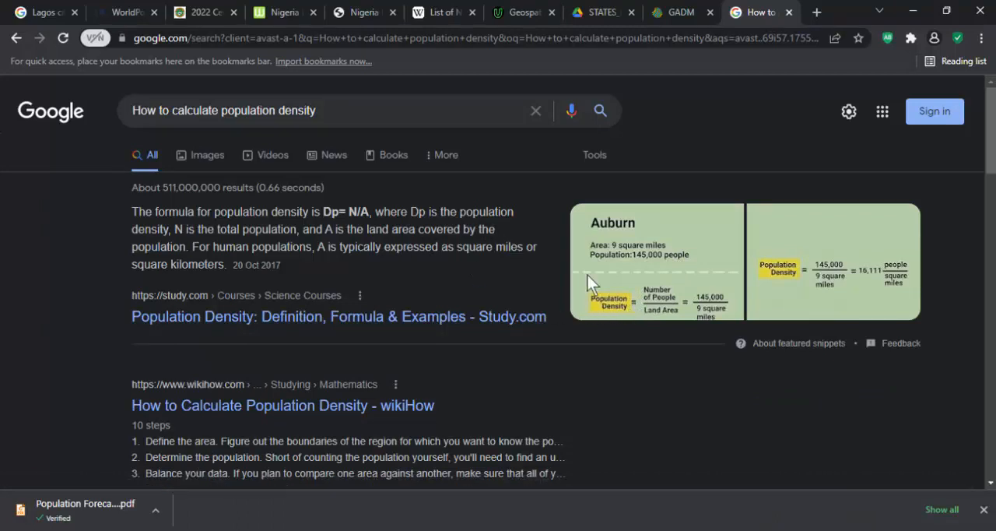
click(913, 9)
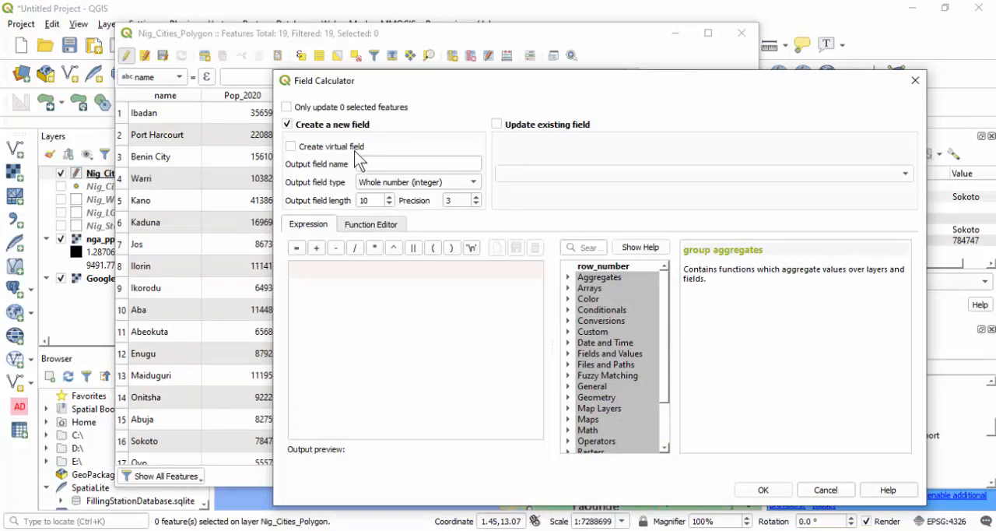
click(372, 163)
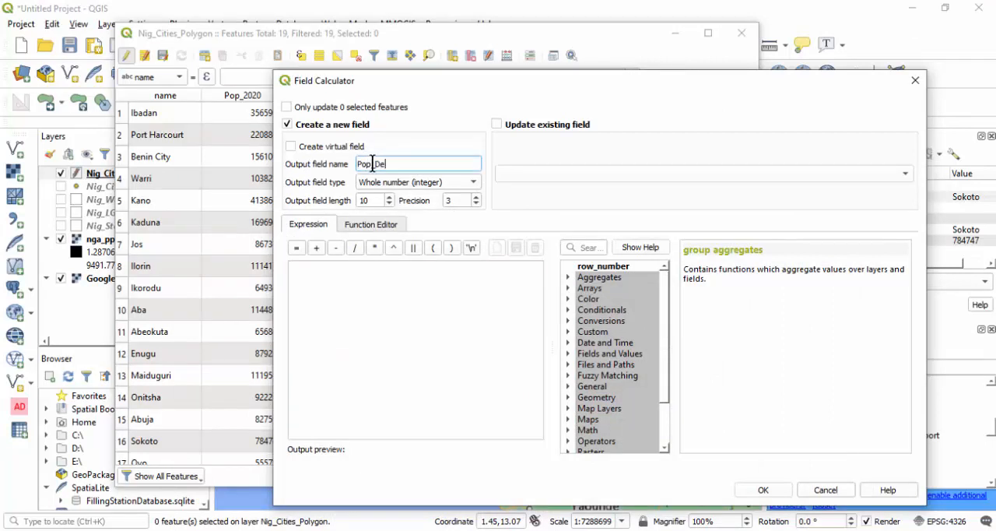
click(385, 287)
click(569, 354)
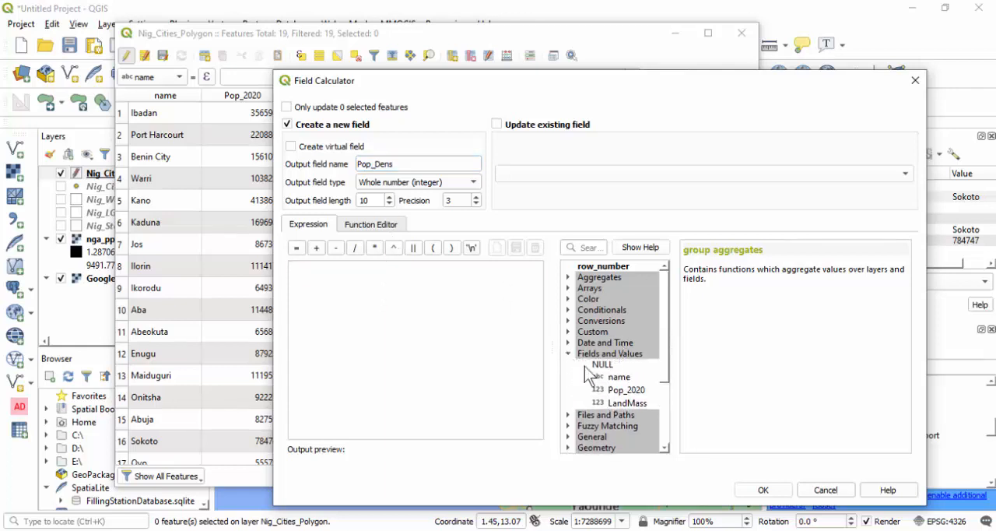
double_click(627, 390)
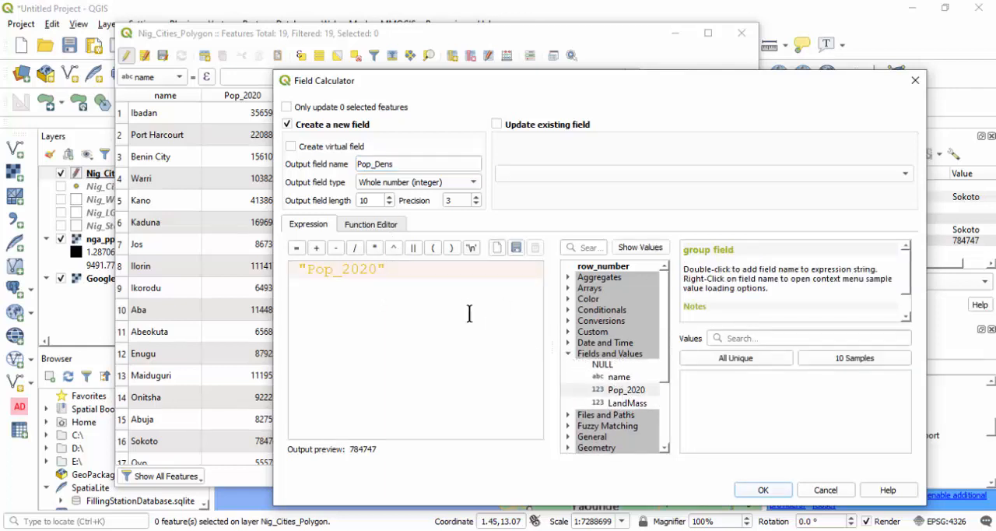
text(/)
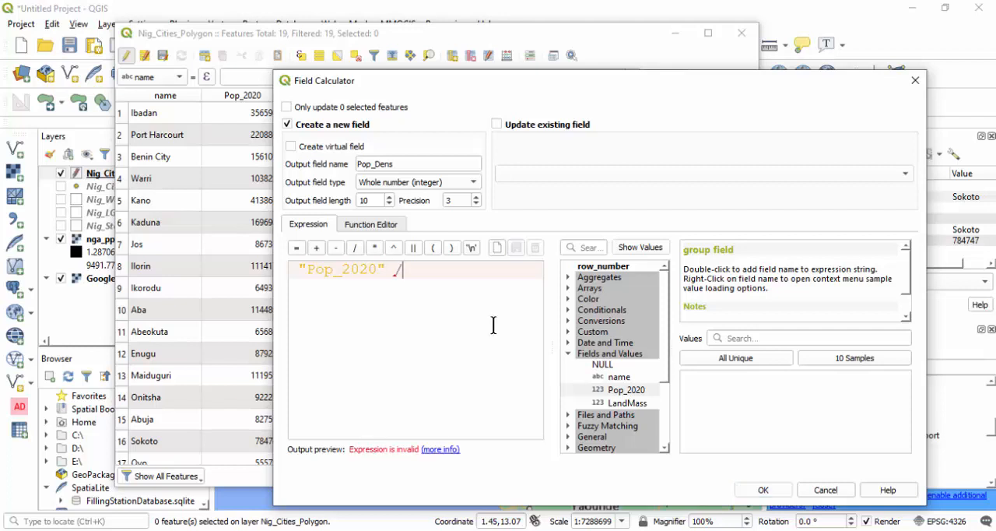
double_click(620, 403)
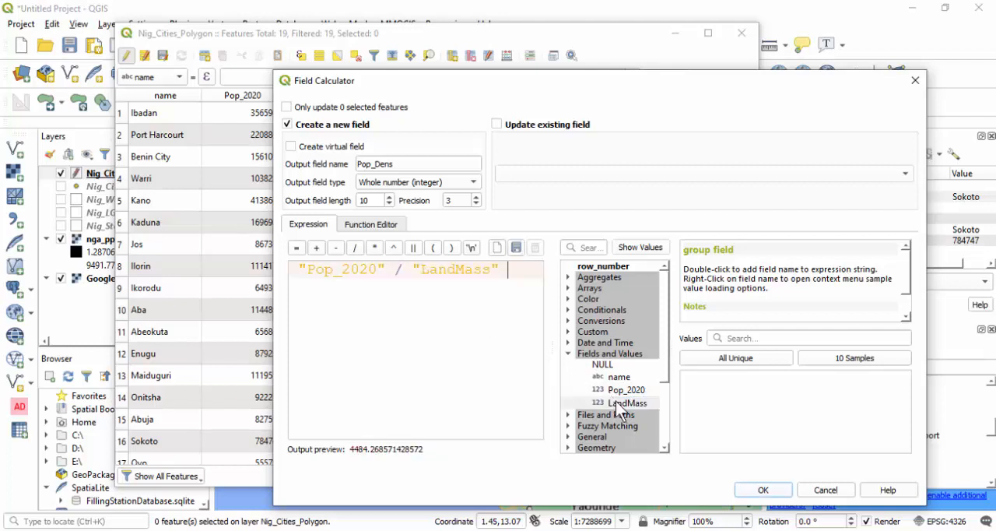
click(760, 491)
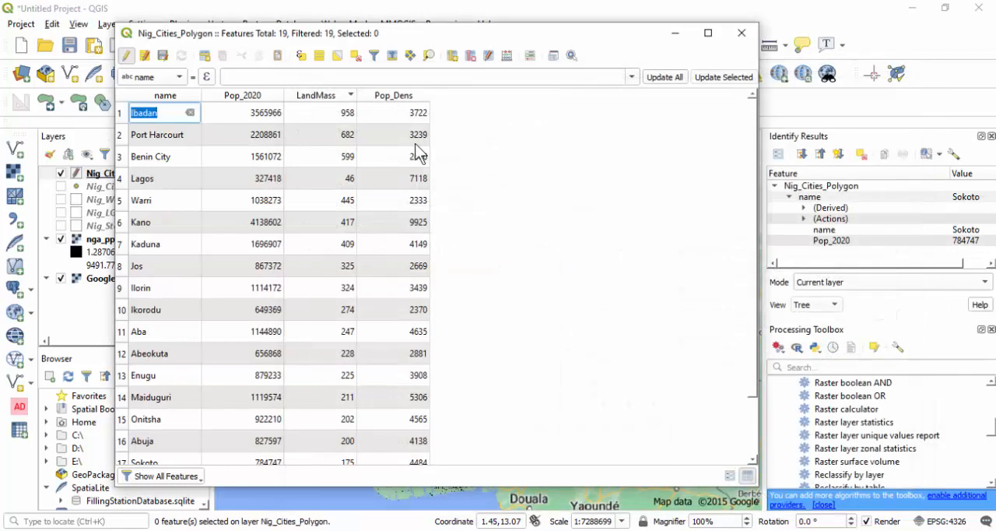
- Sort the cities table by Pop_Dens in ascending, in descending and finally in ascending order again
click(401, 100)
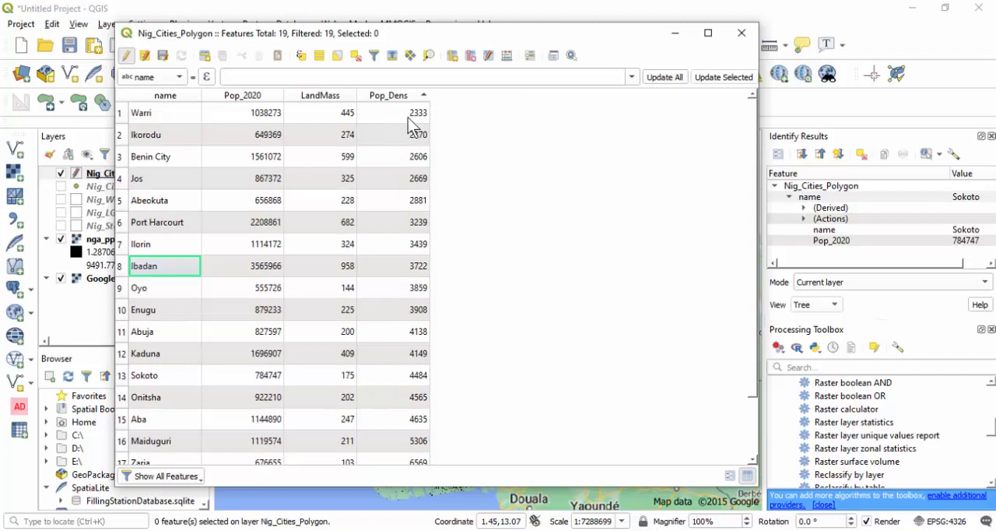
click(396, 95)
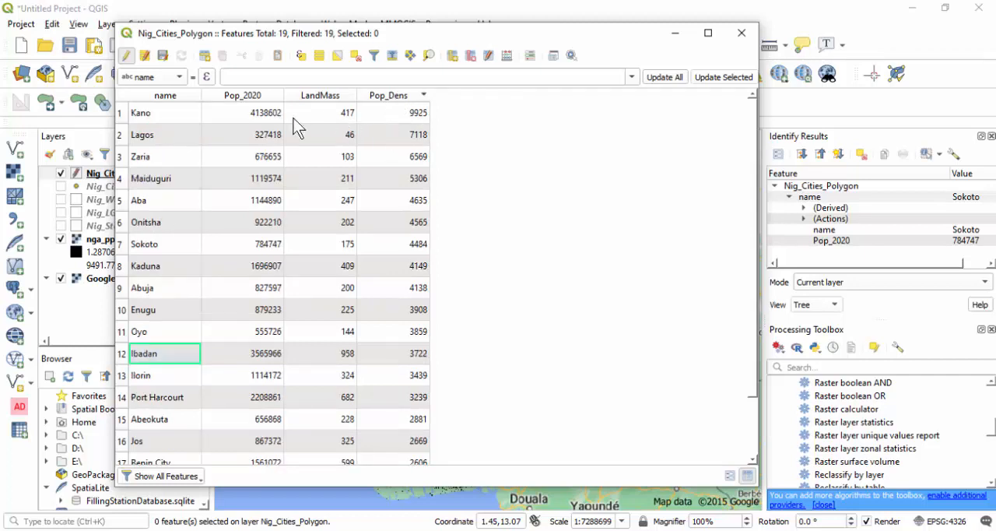
click(401, 96)
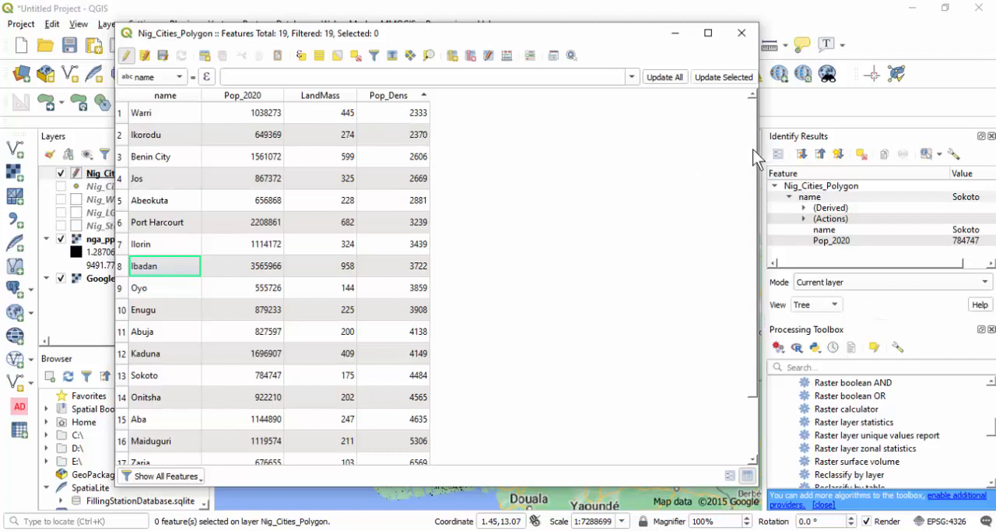
drag(752, 199, 743, 165)
- Save the edits to Nig_Cities_Polygon, end editing and close its attribute table
click(163, 55)
click(126, 57)
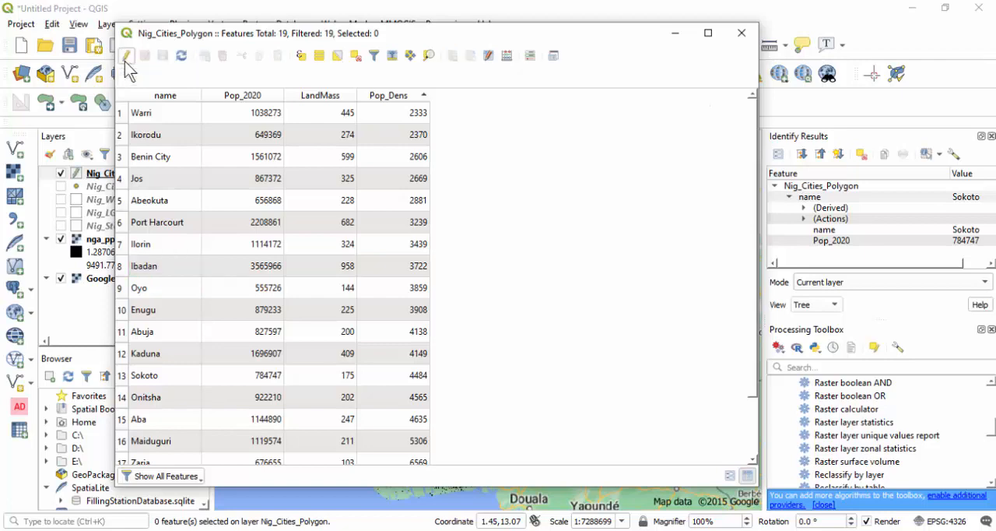
click(738, 34)
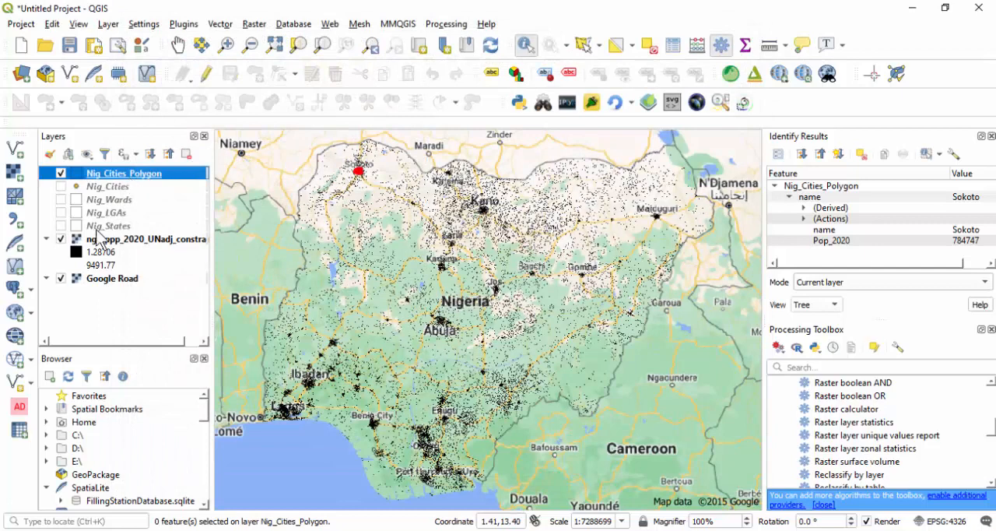
- Hide the Google Road and Nig_Cities_Polygon layers and show the Nig_States layer over the population raster
click(62, 278)
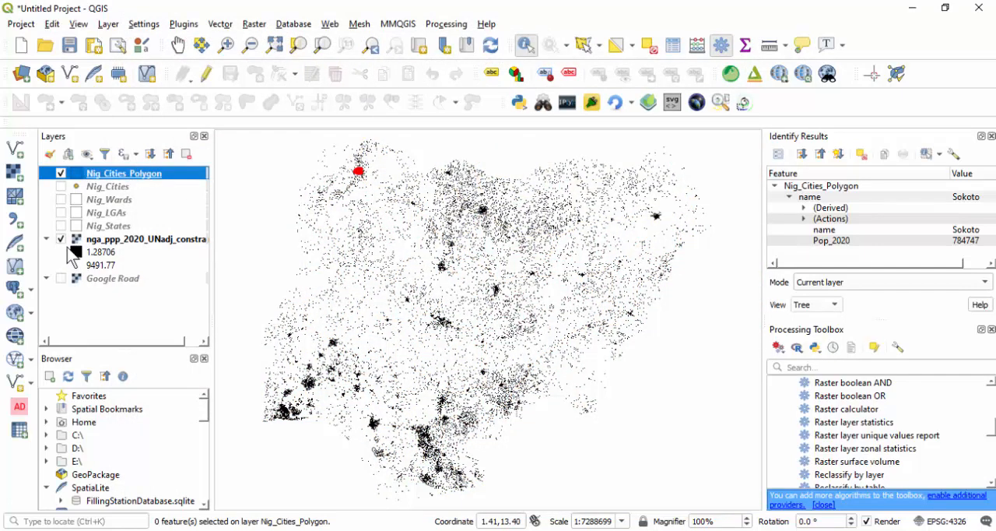
click(61, 226)
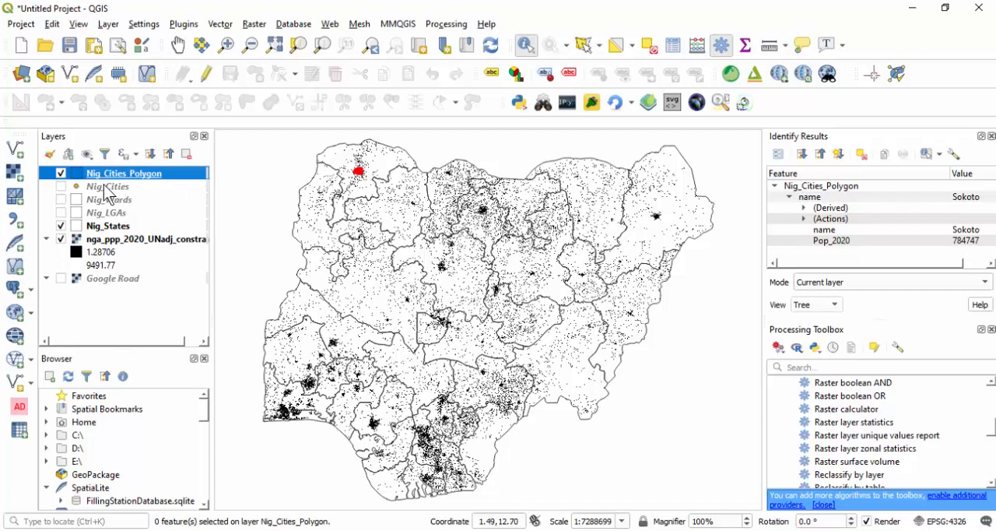
click(60, 173)
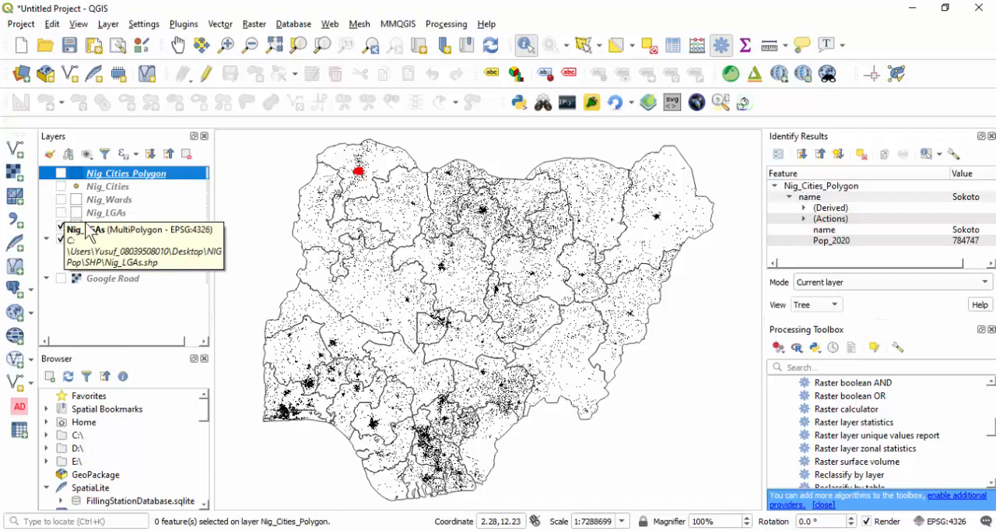
- Open the Nig_States attribute table, review its population, land mass and density columns, and close it
click(115, 228)
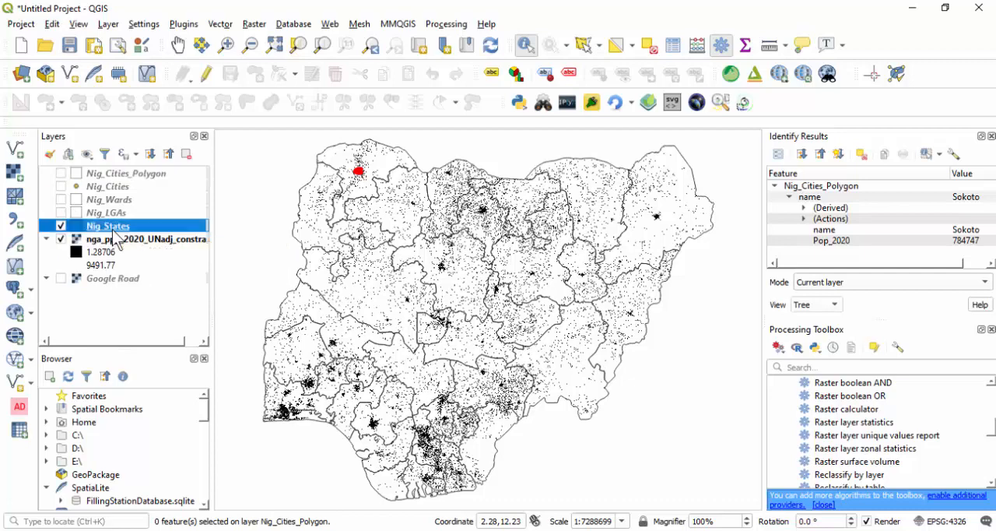
right_click(114, 235)
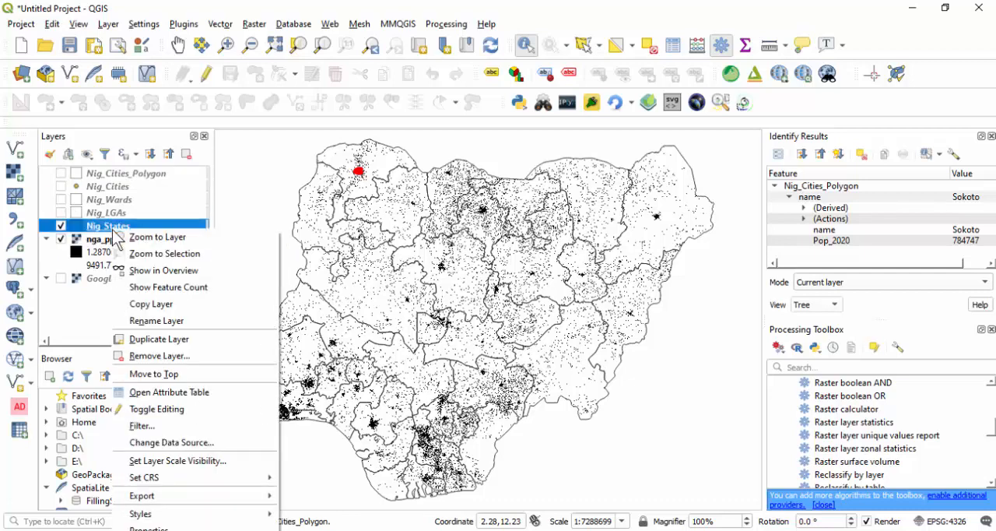
click(155, 393)
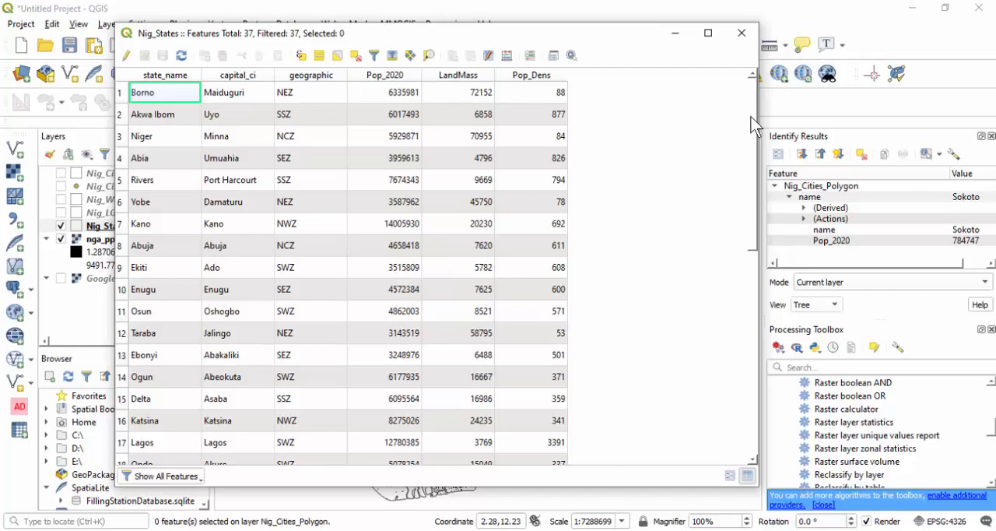
mouse_move(752, 120)
mouse_down()
mouse_move(734, 327)
mouse_move(750, 244)
mouse_move(745, 117)
mouse_up()
click(741, 33)
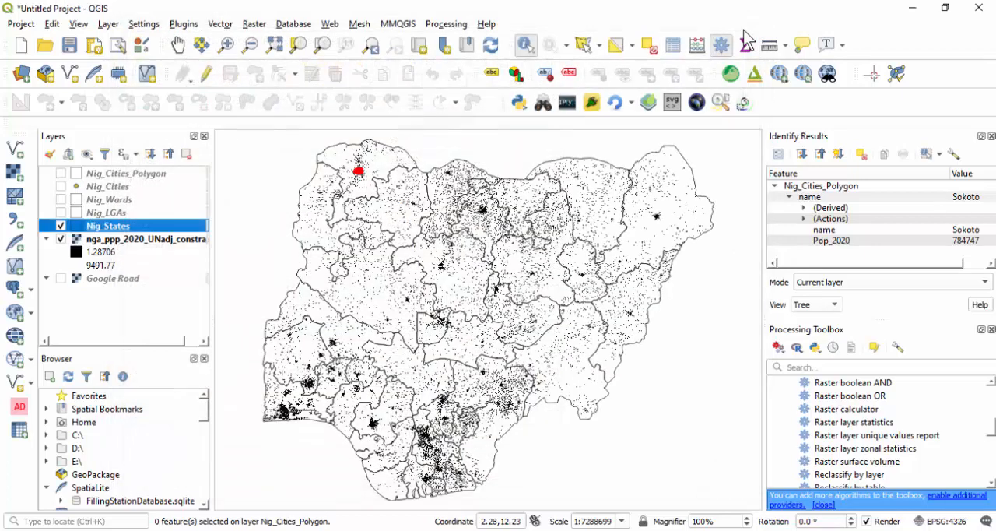
- Start exporting all Nig_States features to a file in Comma Separated Value [CSV] format
right_click(105, 231)
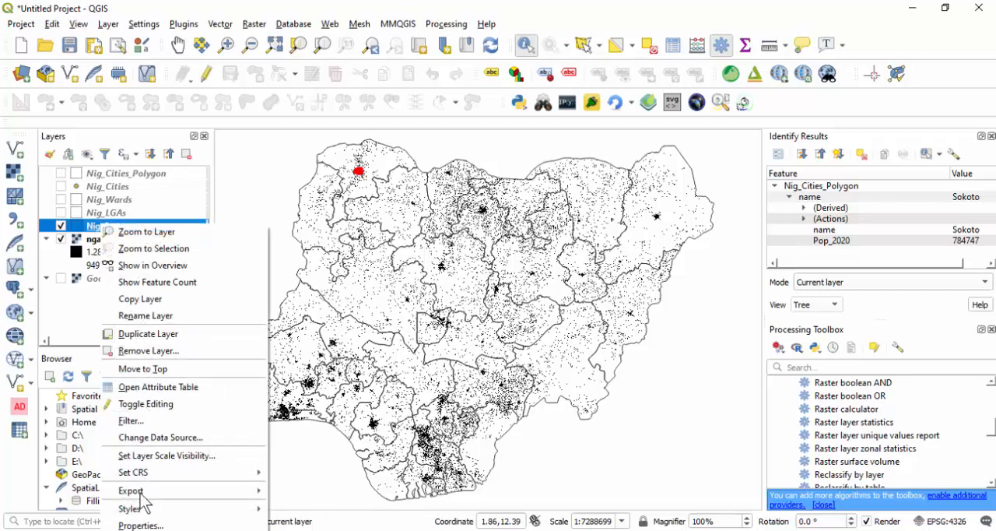
mouse_move(148, 491)
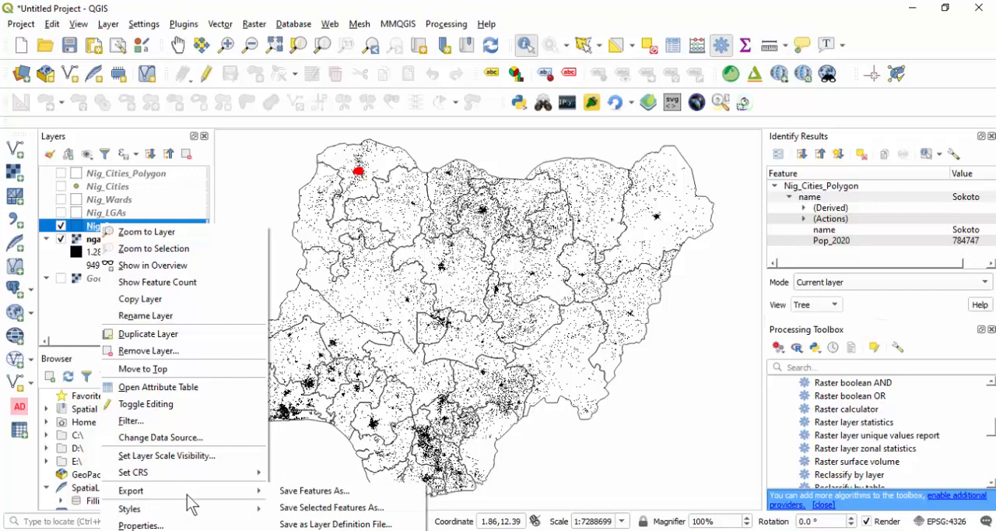
click(312, 492)
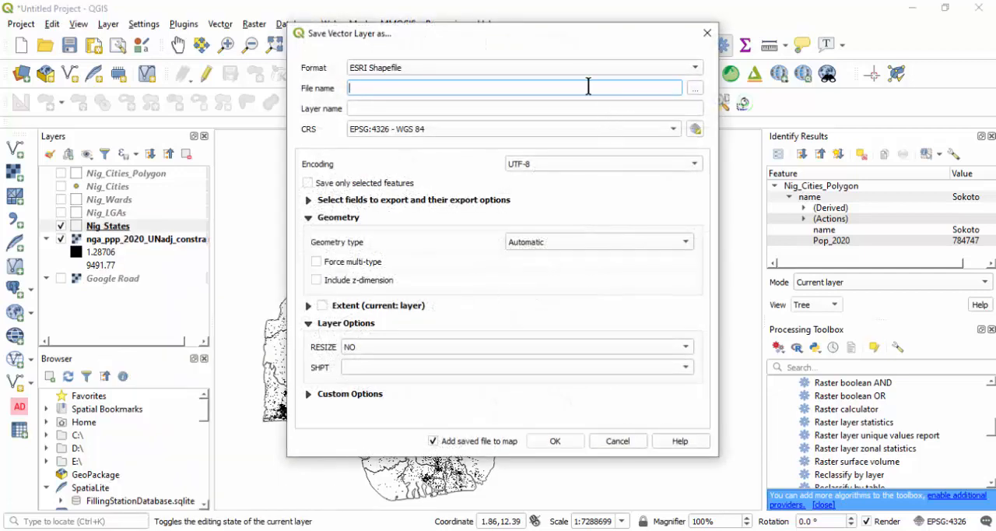
click(572, 67)
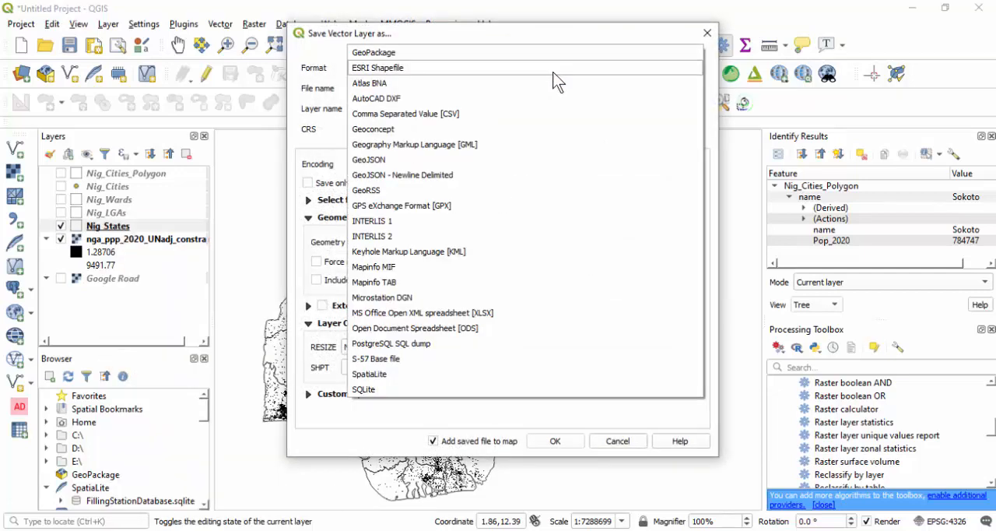
click(457, 117)
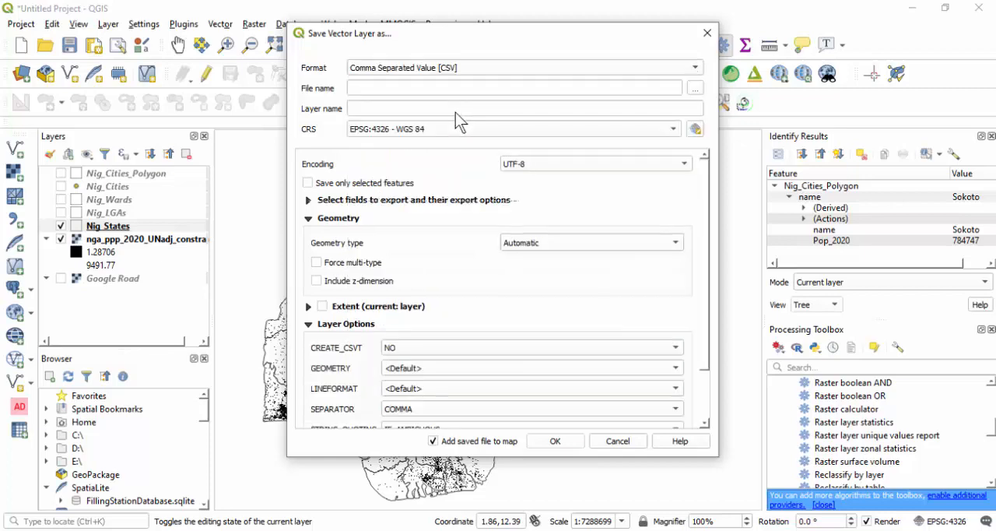
- Export the layer as Nig_State_Population to the NIG Pop folder, without adding the saved file to the map
click(695, 88)
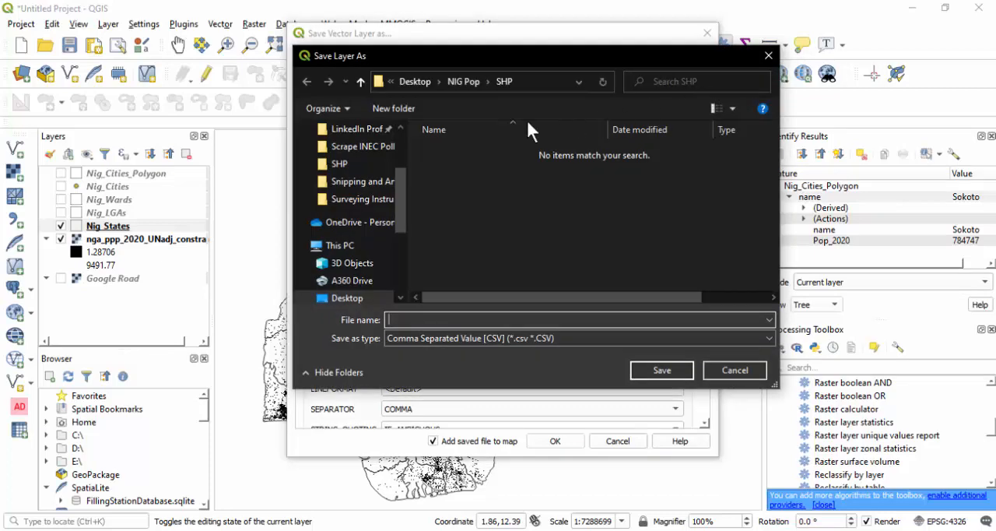
click(455, 80)
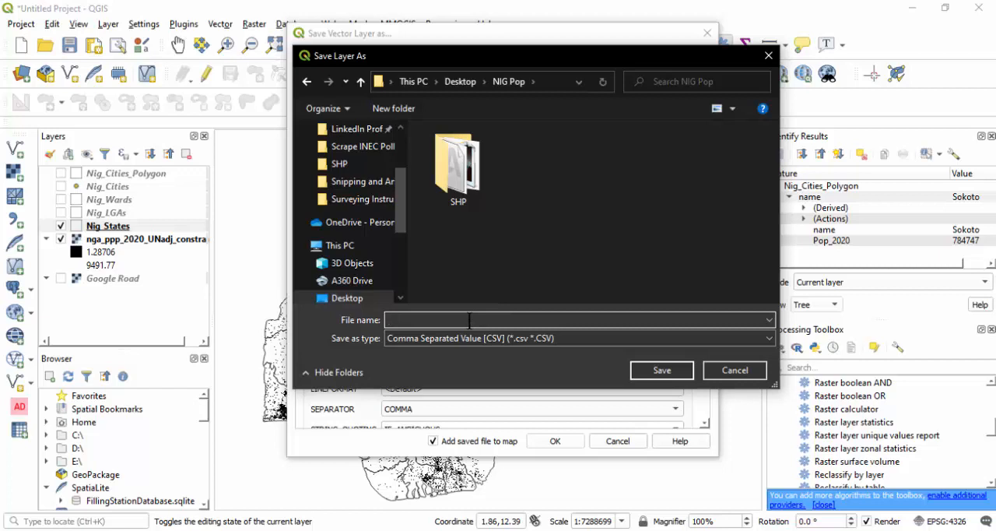
text(P)
key(BackSpace)
text(Nig_State_Population)
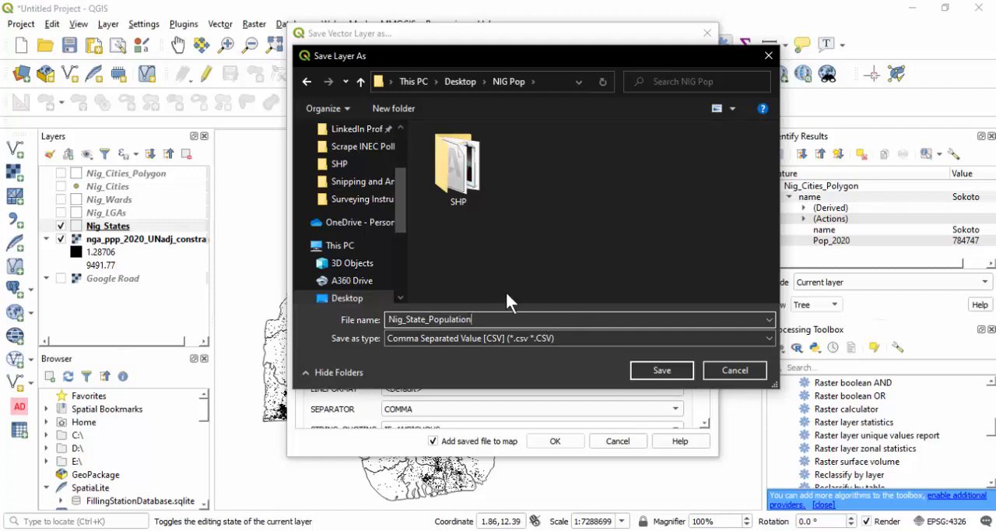
click(650, 367)
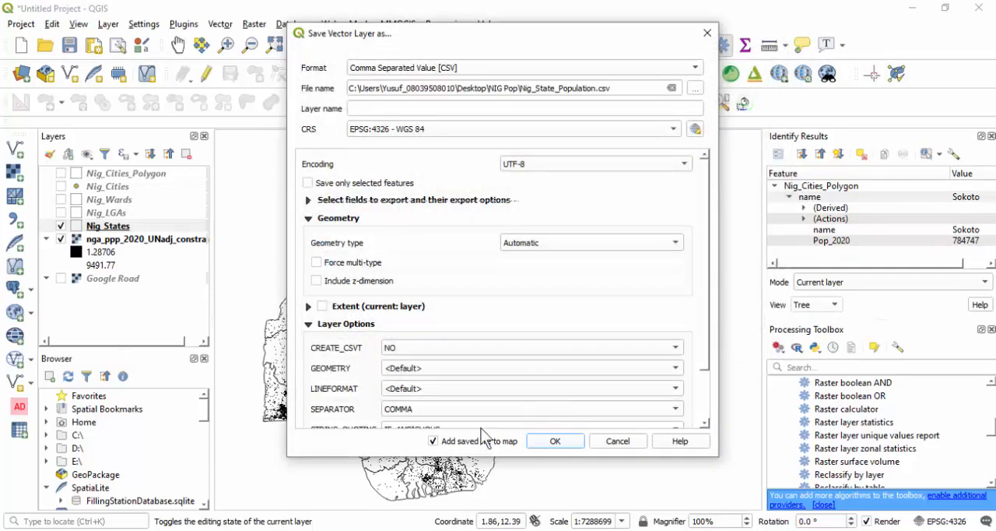
click(433, 441)
click(556, 442)
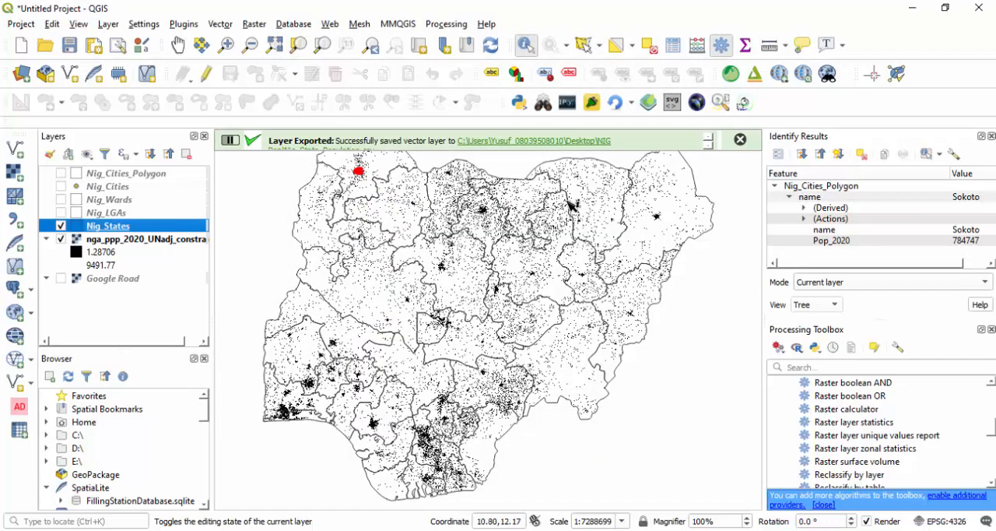
- Open the exported Nig_State_Population file from the NIG Pop folder in Excel and examine the state records
click(545, 142)
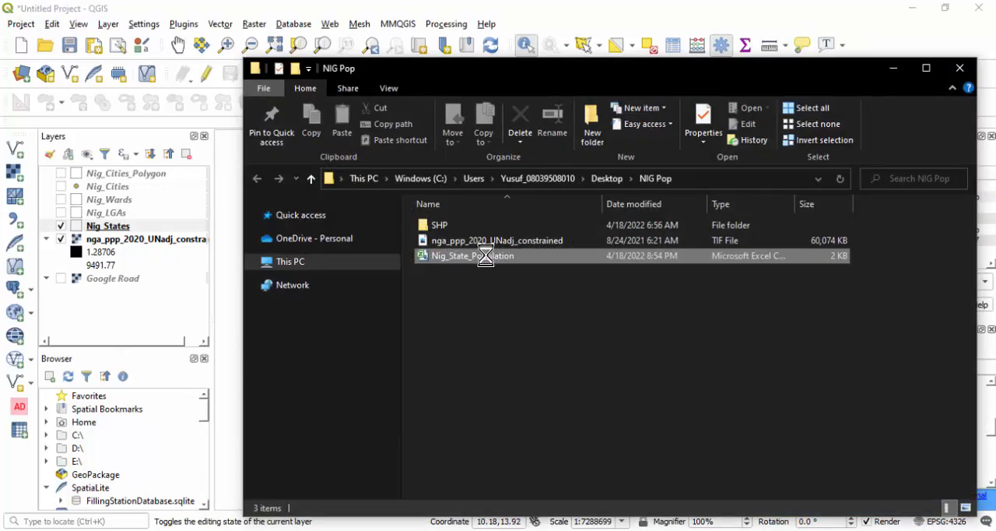
click(353, 202)
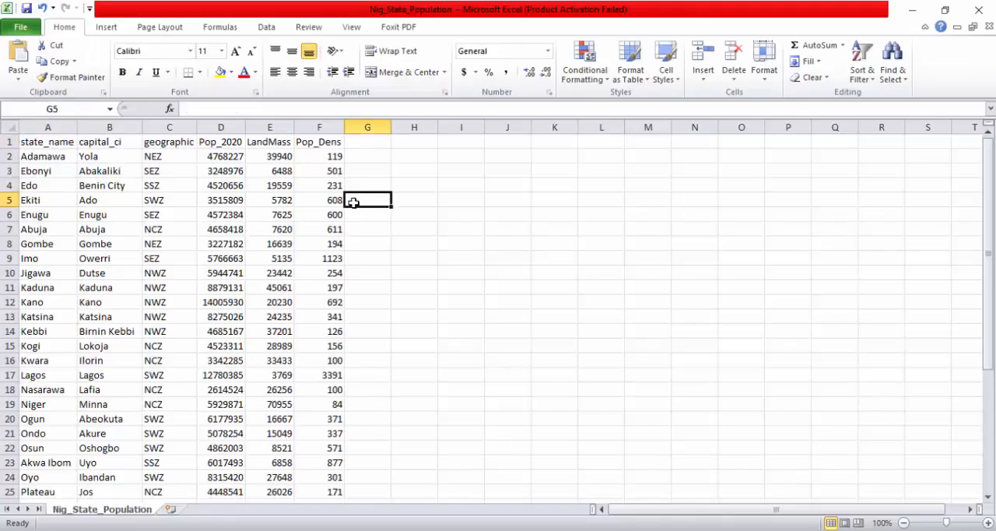
click(218, 210)
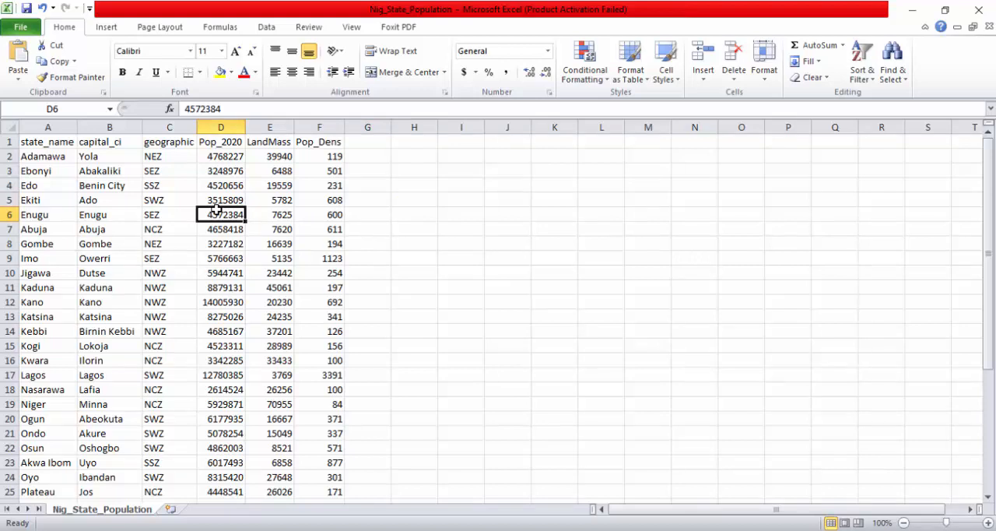
click(187, 227)
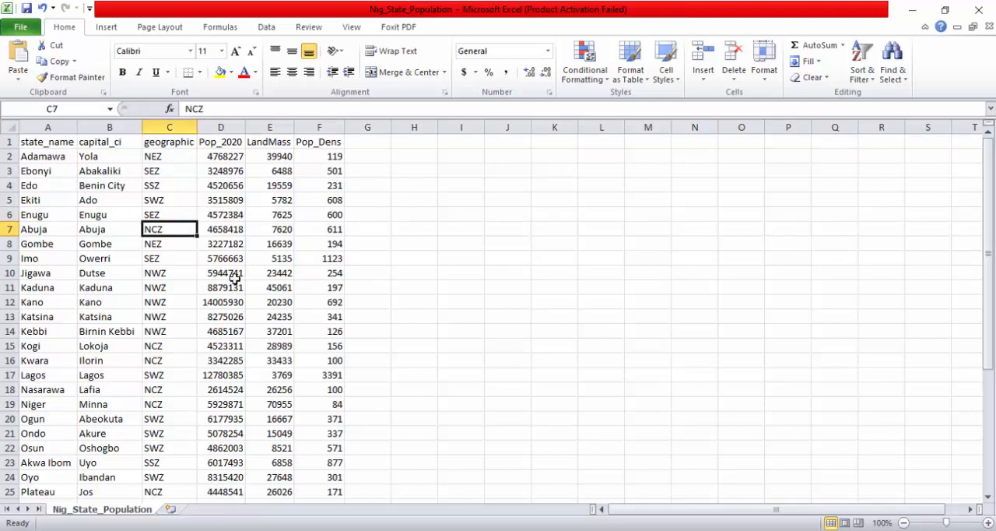
- Examine the Pop_2020, LandMass and Pop_Dens values of individual states in the exported Nig_State_Population sheet
click(250, 288)
click(332, 348)
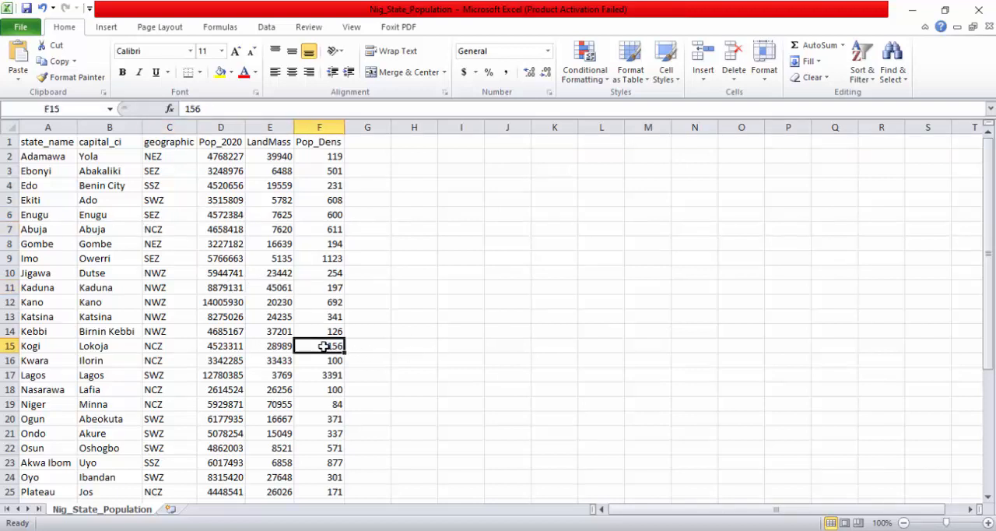
click(220, 420)
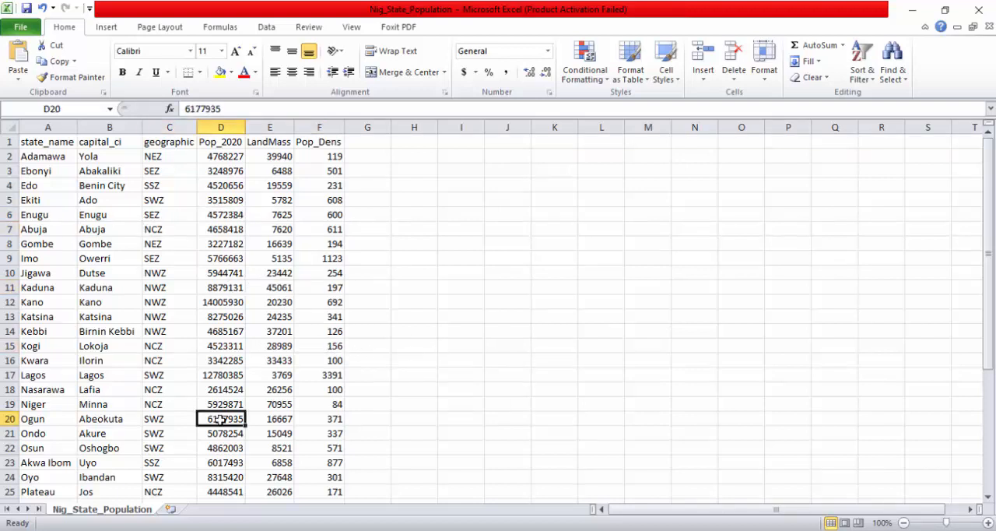
click(117, 390)
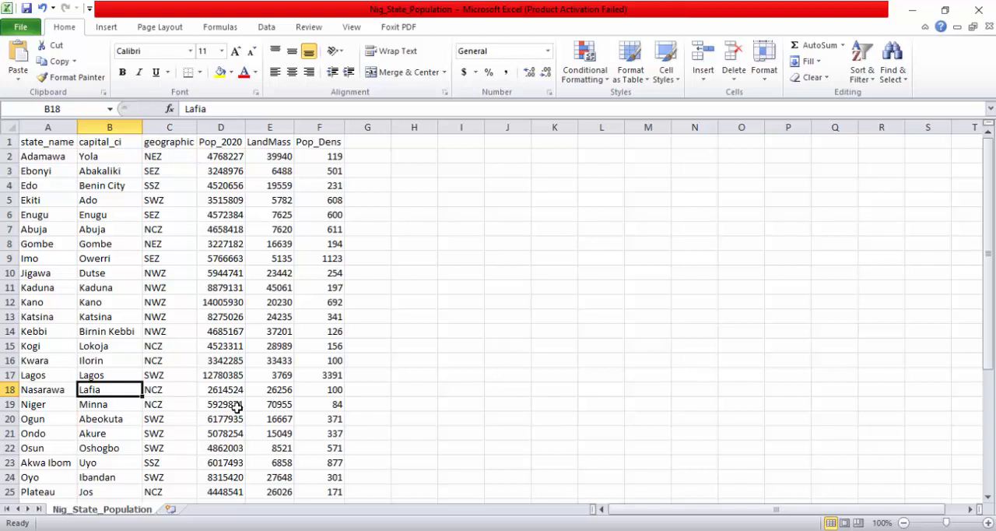
click(236, 407)
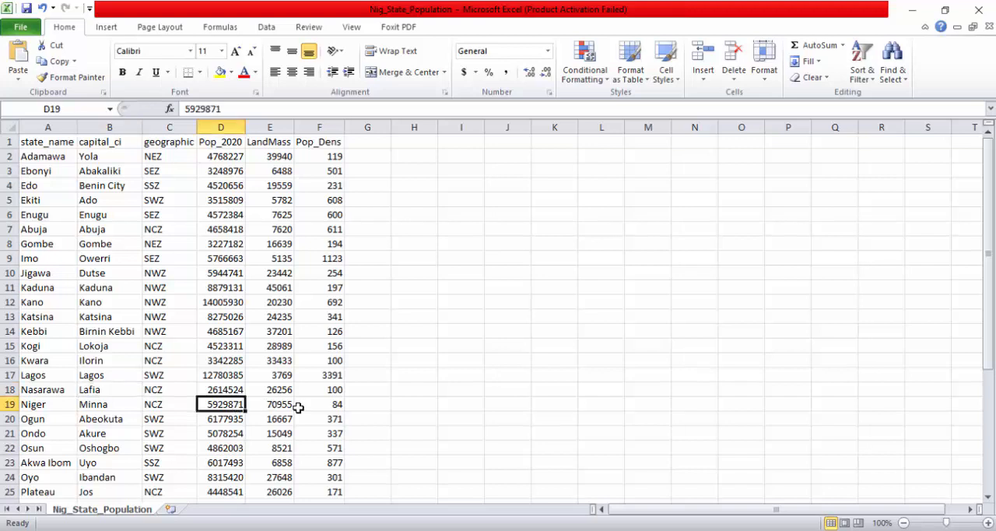
click(298, 406)
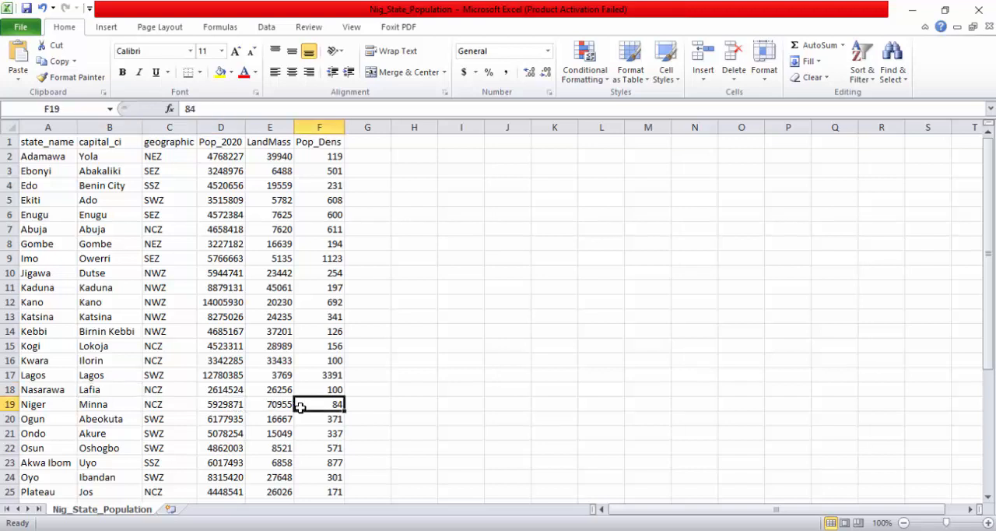
click(328, 434)
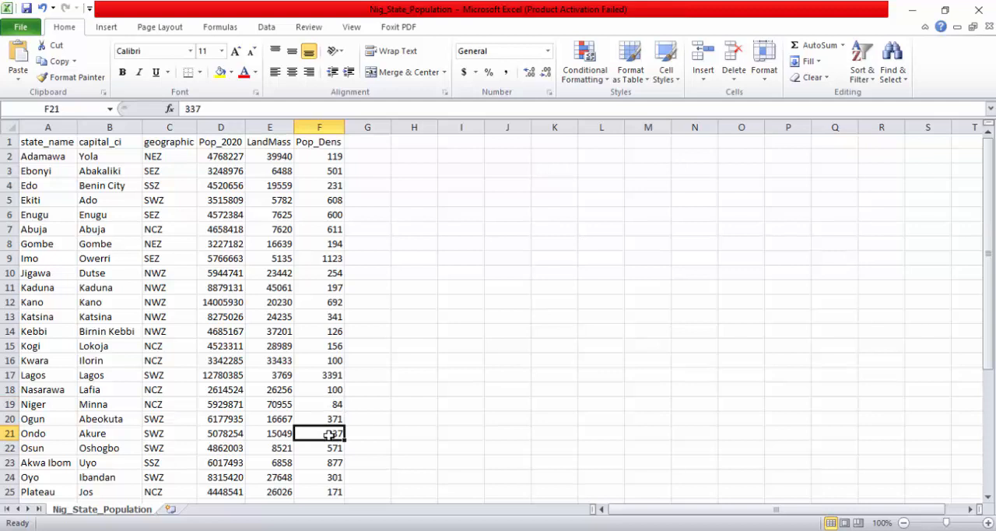